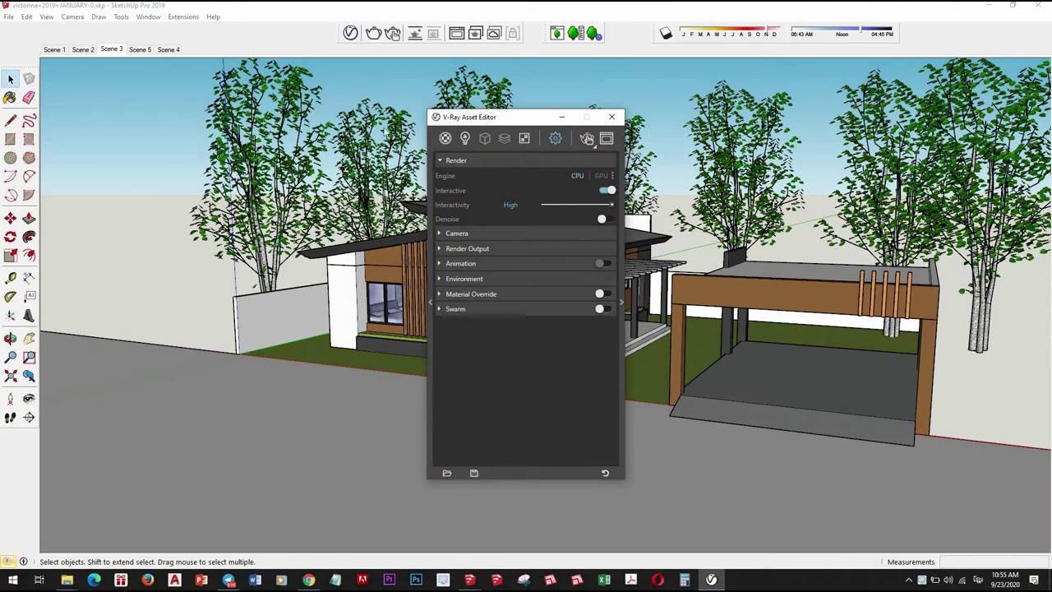
- Paint the ground surface with pale pink Color A01 from the Colors materials library
{"action": "left_click_drag", "start_coordinate": [493, 117], "coordinate": [441, 118]}
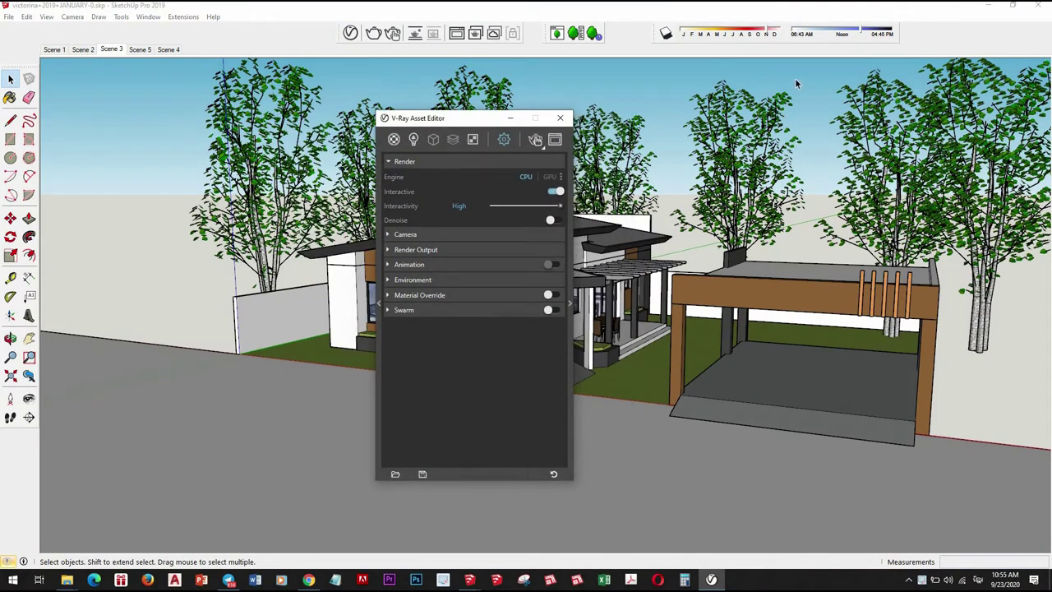
{"action": "key", "text": "b"}
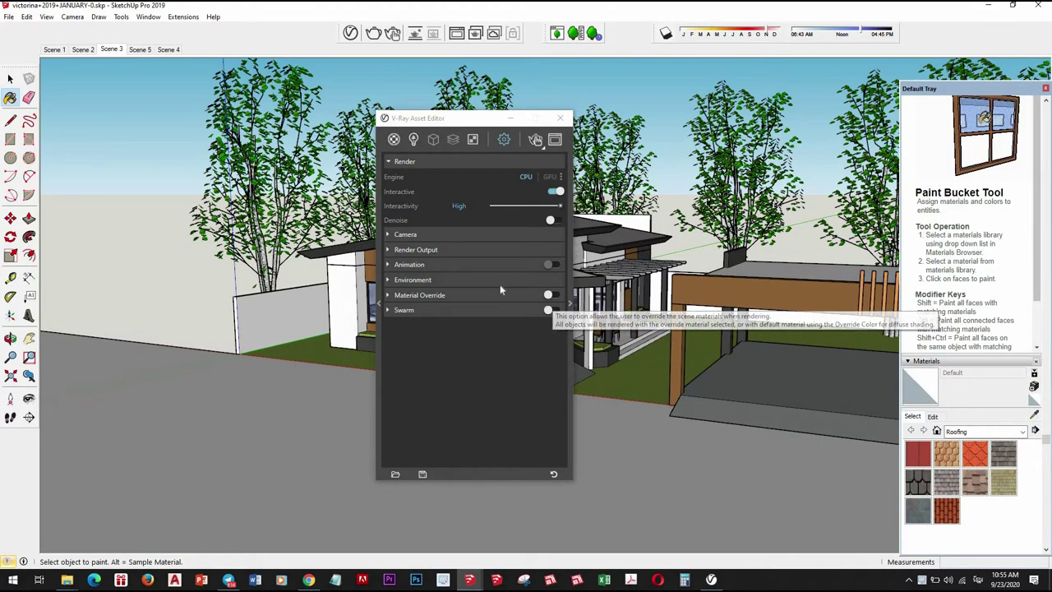
{"action": "left_click_drag", "start_coordinate": [423, 118], "coordinate": [316, 111]}
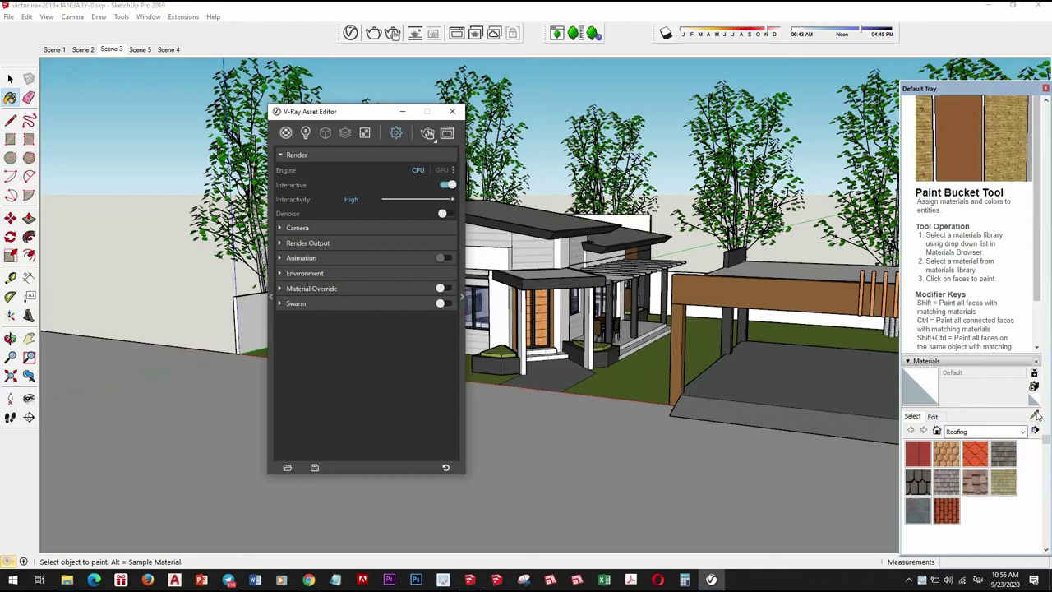
{"action": "left_click", "coordinate": [1024, 432]}
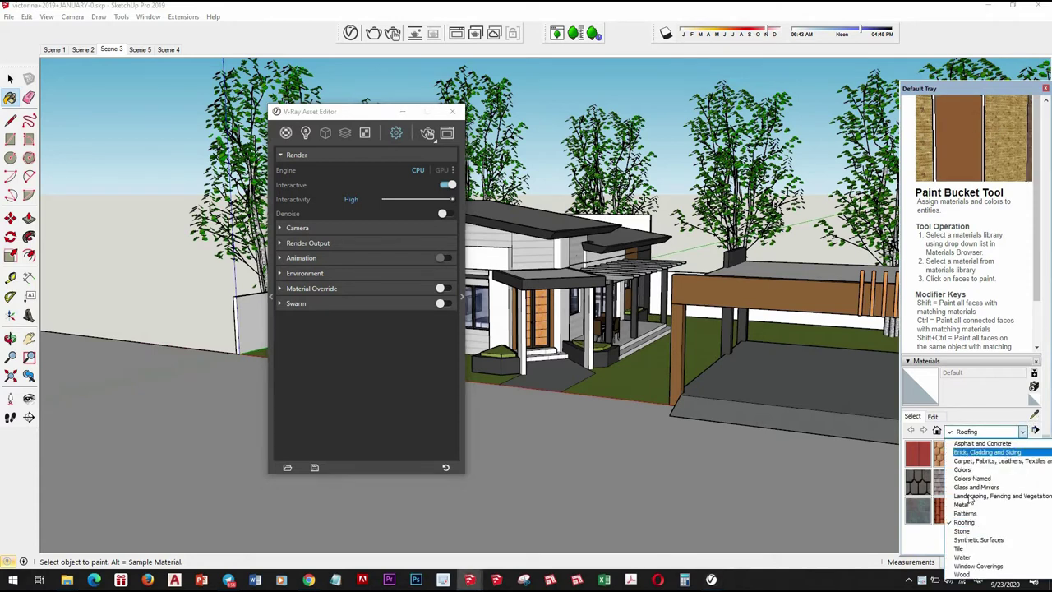
{"action": "left_click", "coordinate": [954, 477]}
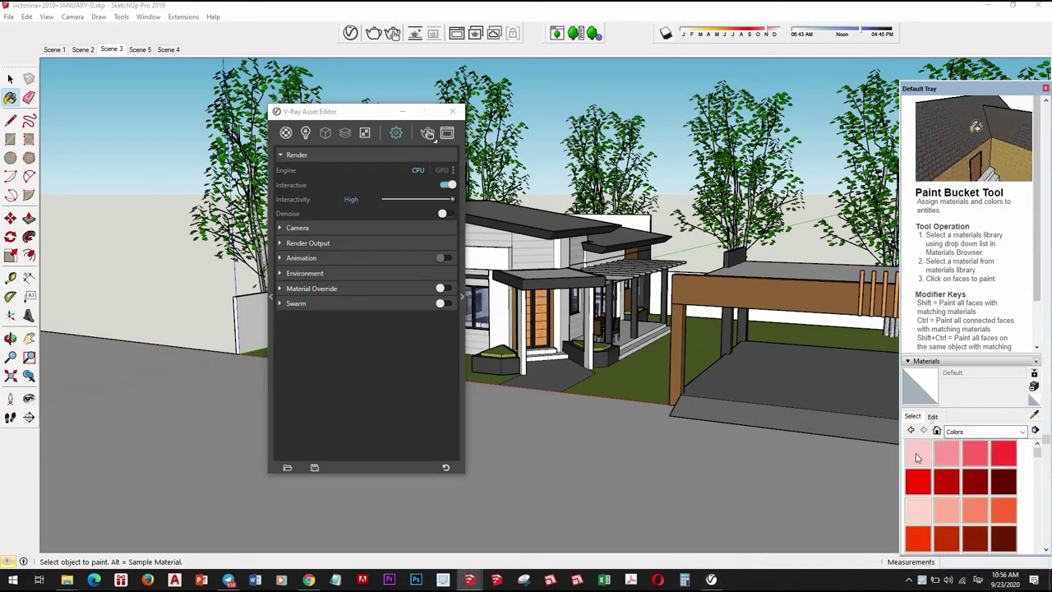
{"action": "left_click", "coordinate": [689, 448]}
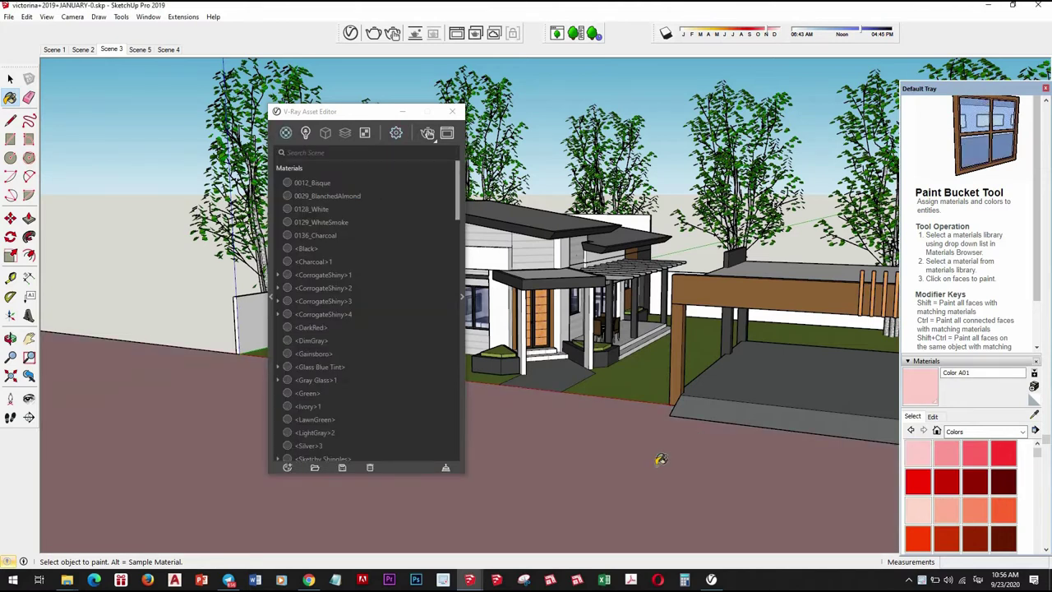
{"action": "key", "text": "space"}
{"action": "key", "text": "b"}
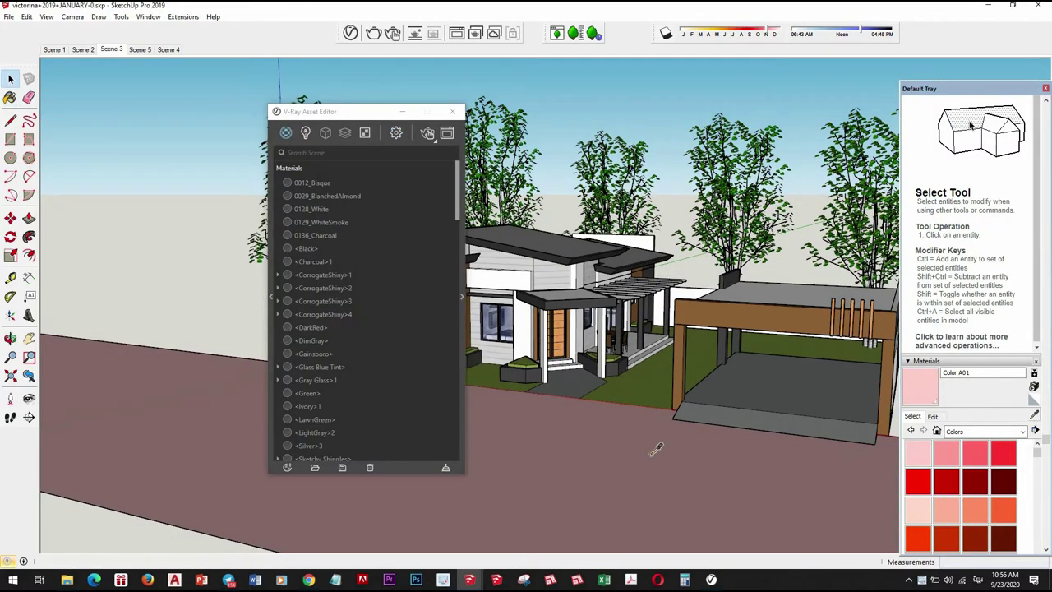
- Open Color A01 in the V-Ray Asset Editor and set its Diffuse slot to a Bitmap
{"action": "left_click", "coordinate": [461, 297]}
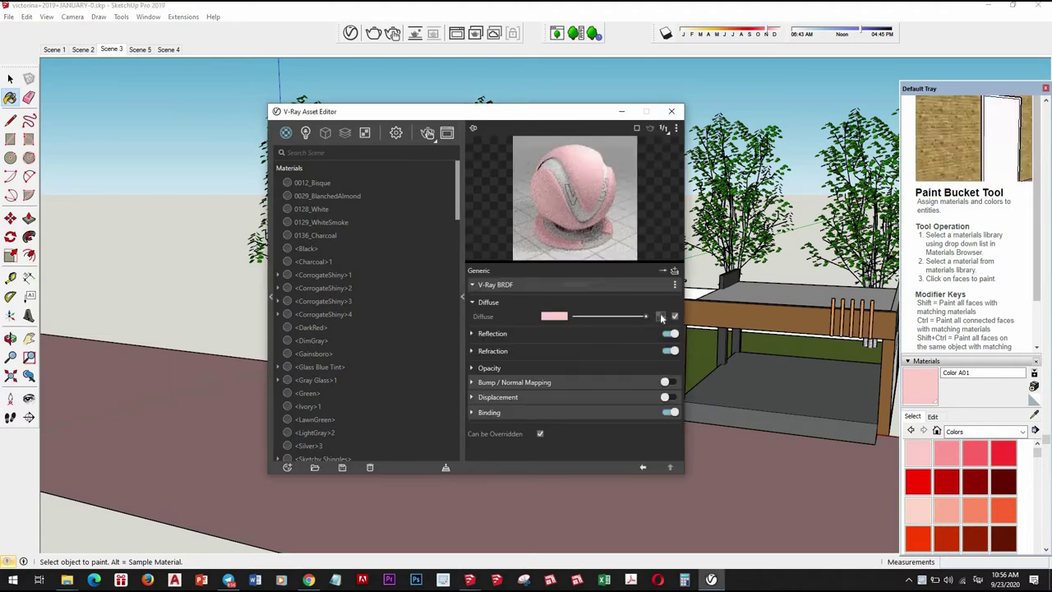
{"action": "left_click", "coordinate": [662, 317]}
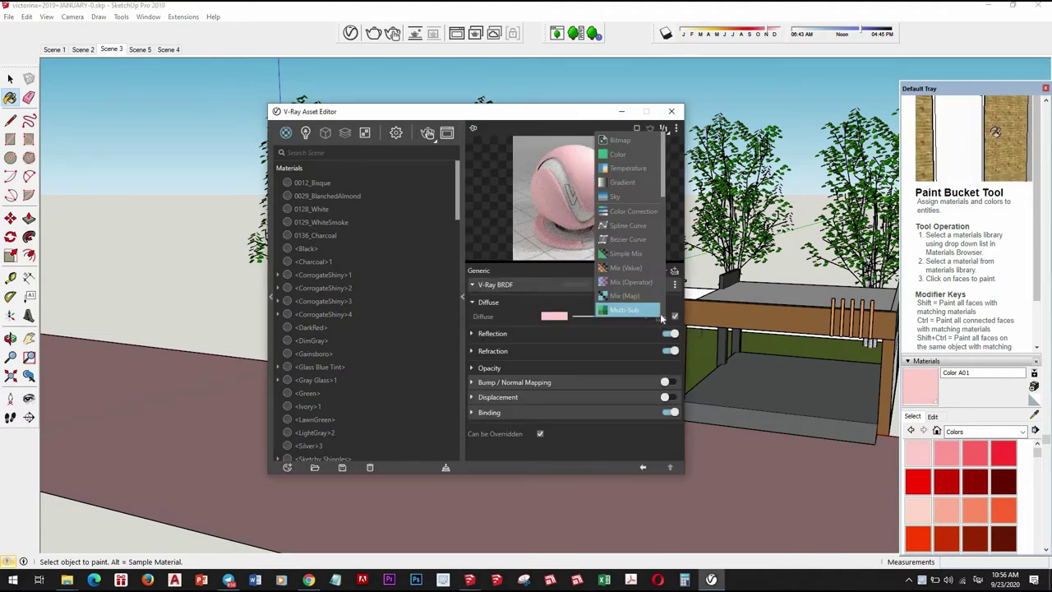
{"action": "left_click", "coordinate": [620, 140]}
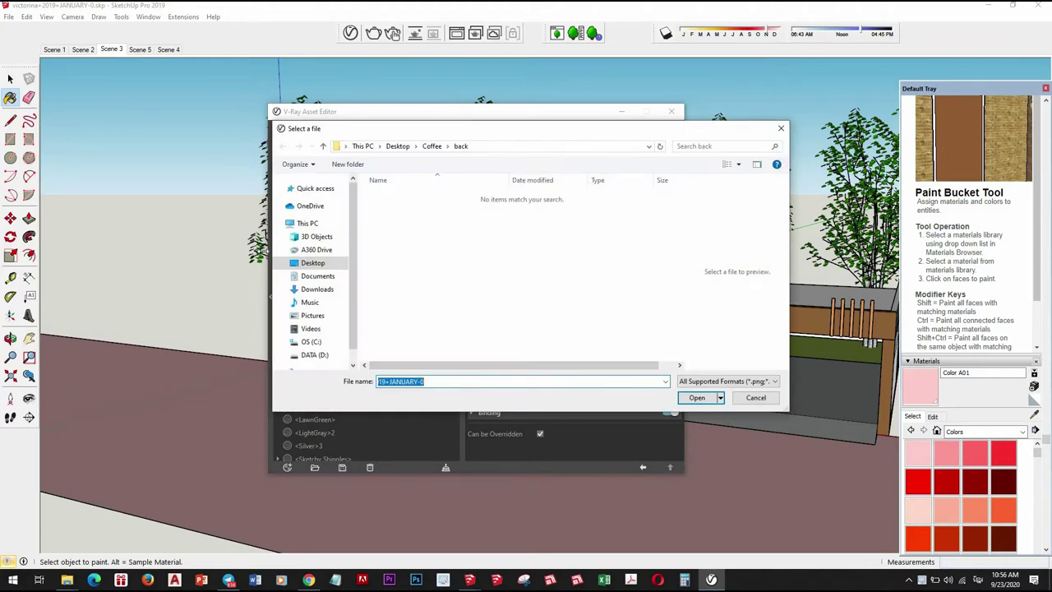
{"action": "left_click", "coordinate": [313, 360]}
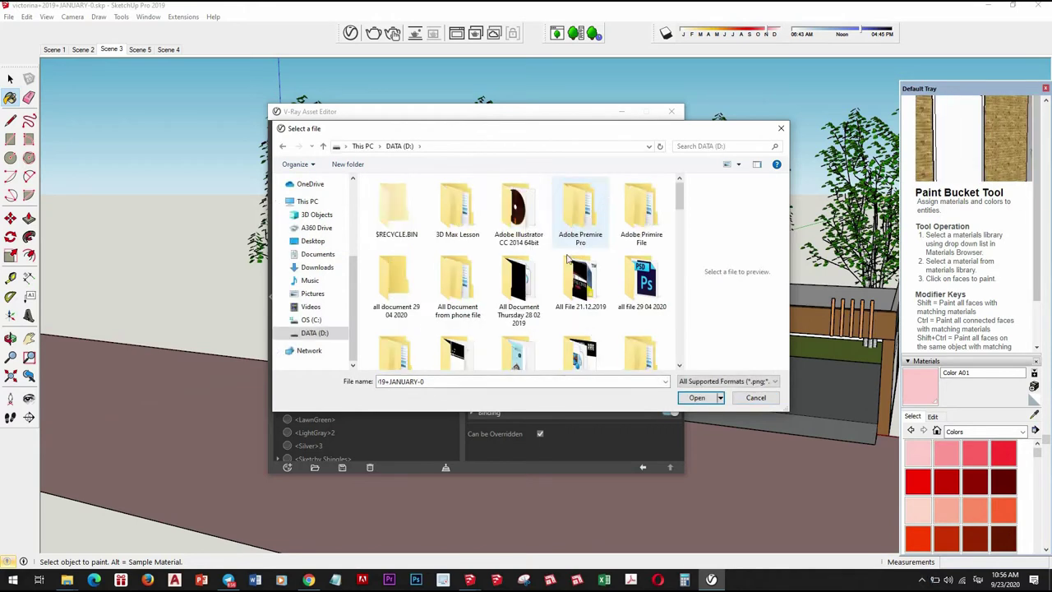
{"action": "scroll", "coordinate": [587, 281], "scroll_direction": "down", "scroll_amount": 1}
{"action": "scroll", "coordinate": [587, 281], "scroll_direction": "down", "scroll_amount": 4}
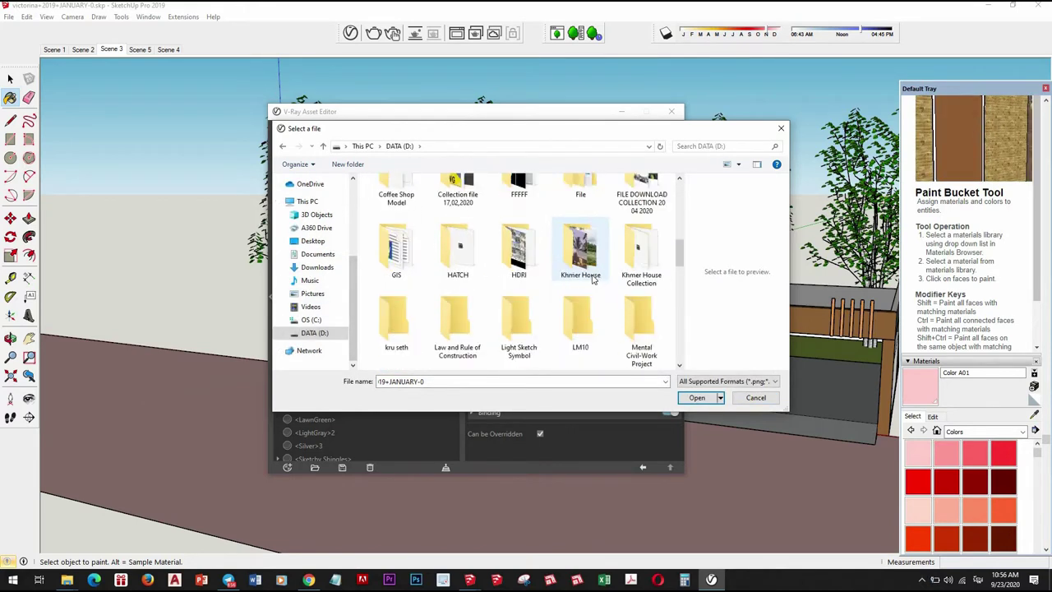
{"action": "scroll", "coordinate": [567, 246], "scroll_direction": "up", "scroll_amount": 4}
{"action": "scroll", "coordinate": [550, 210], "scroll_direction": "up", "scroll_amount": 1}
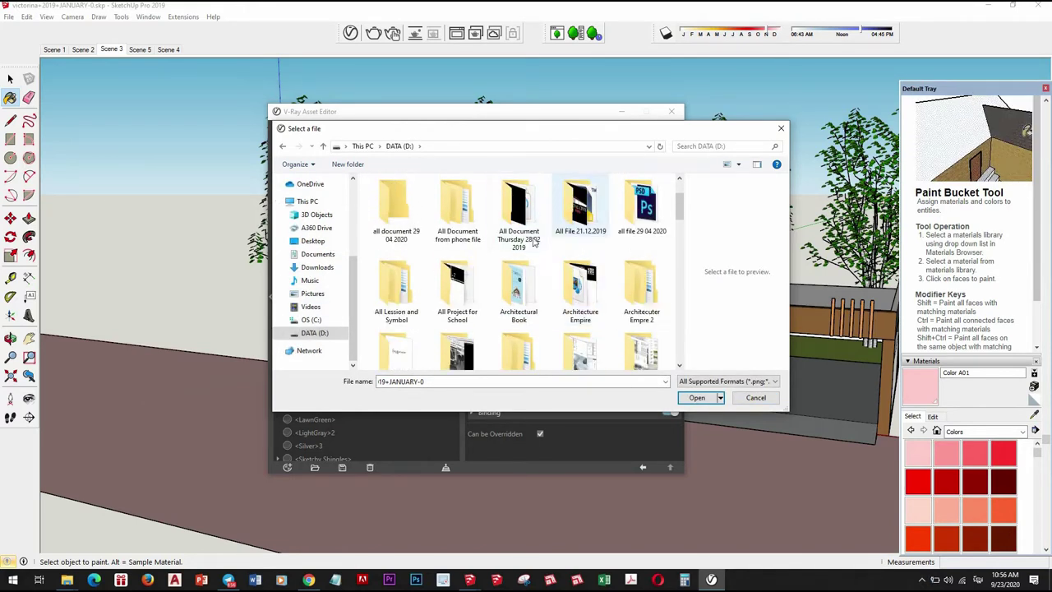
{"action": "scroll", "coordinate": [623, 246], "scroll_direction": "up", "scroll_amount": 1}
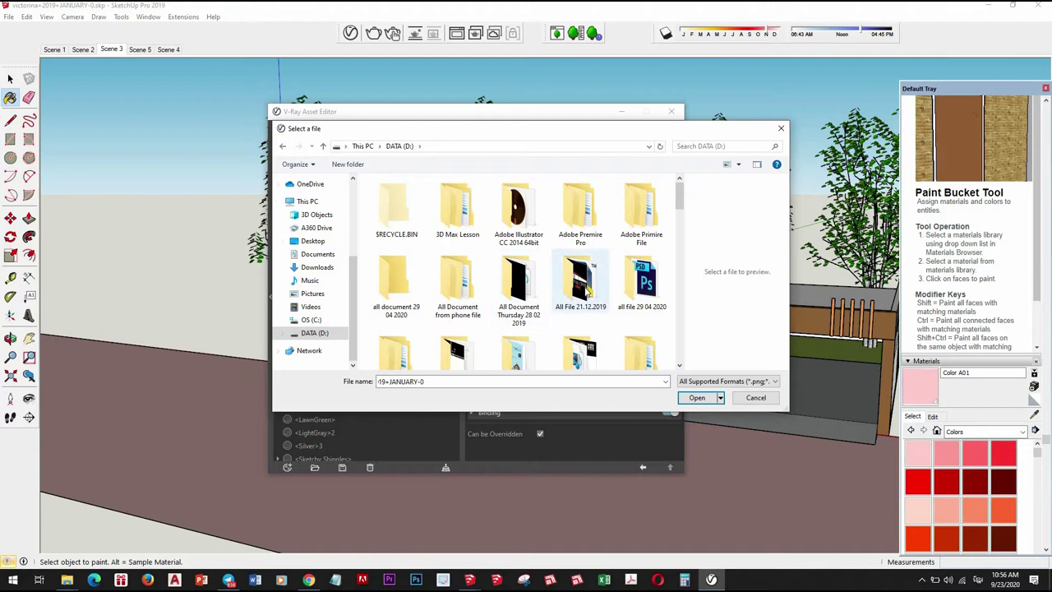
{"action": "scroll", "coordinate": [500, 316], "scroll_direction": "down", "scroll_amount": 1}
- Browse to villa 2\map\Apply and load Asphalt_D_Diff.jpg as the diffuse texture
{"action": "double_click", "coordinate": [402, 330]}
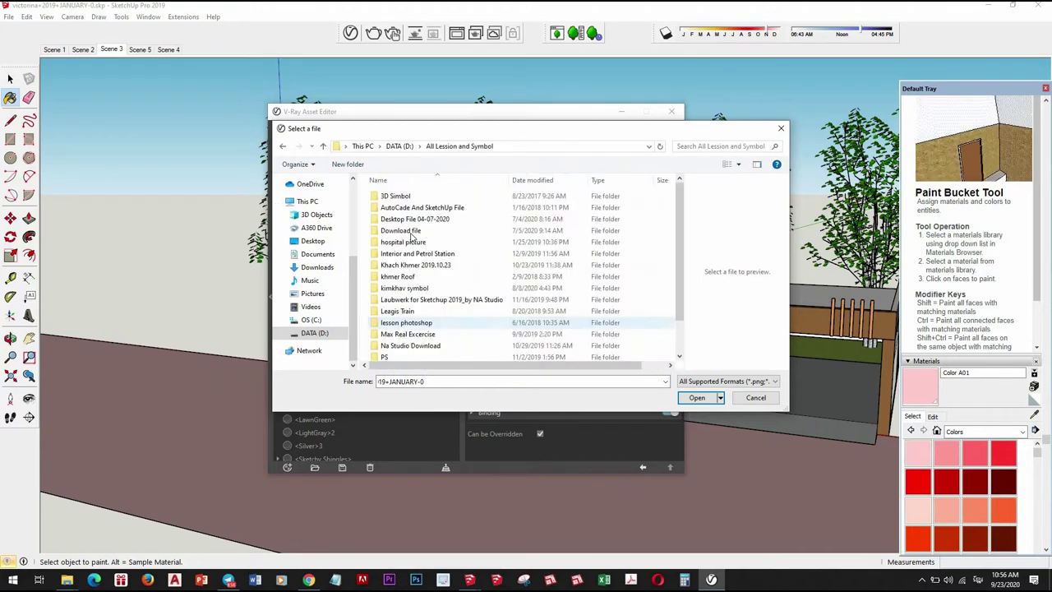
{"action": "scroll", "coordinate": [407, 333], "scroll_direction": "down", "scroll_amount": 2}
{"action": "double_click", "coordinate": [409, 333]}
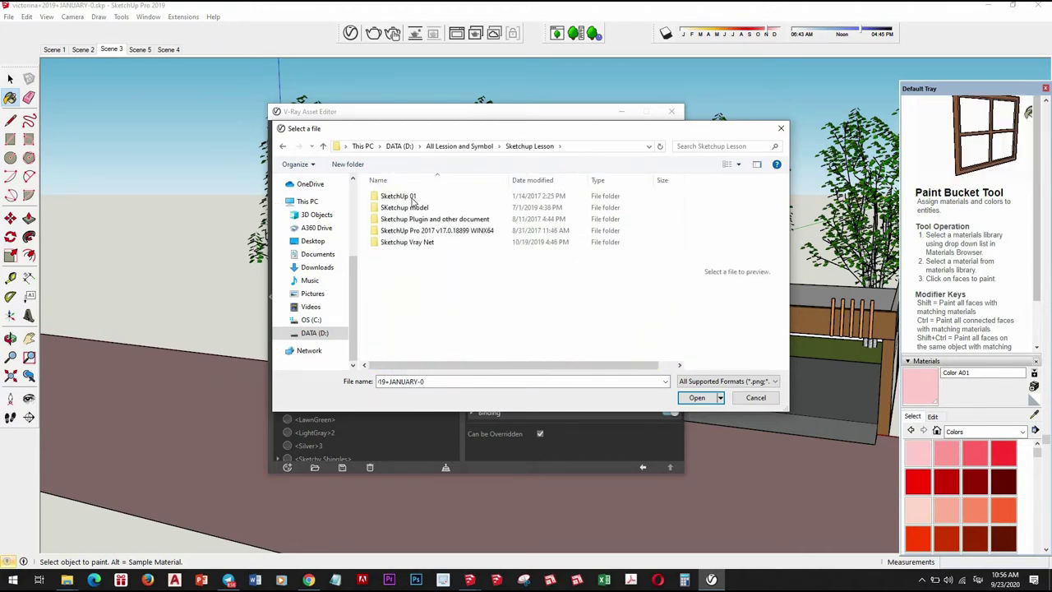
{"action": "double_click", "coordinate": [415, 242]}
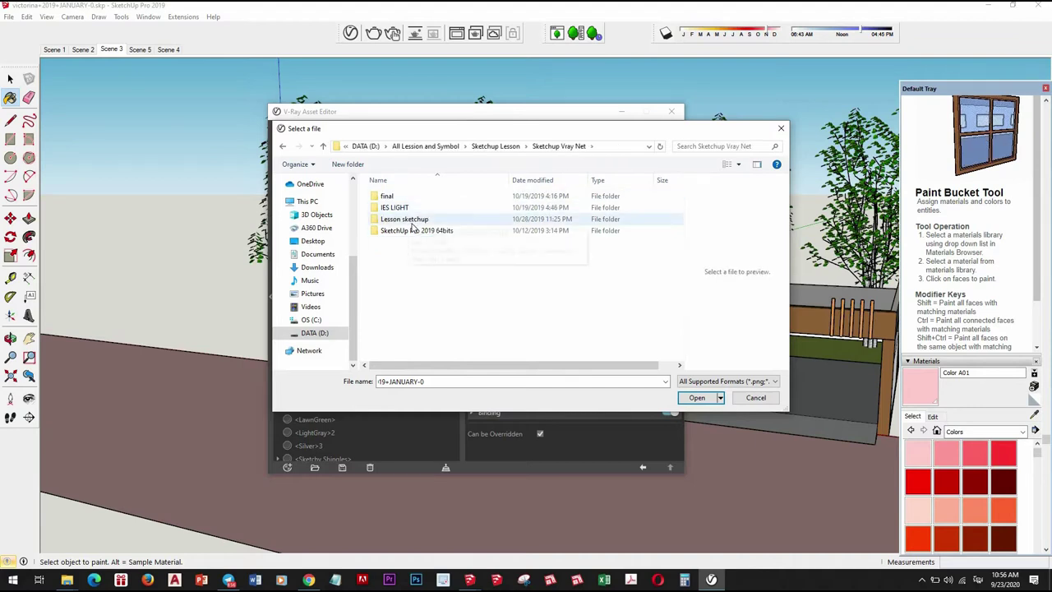
{"action": "double_click", "coordinate": [405, 219]}
{"action": "left_click", "coordinate": [389, 276]}
{"action": "key", "text": "Return"}
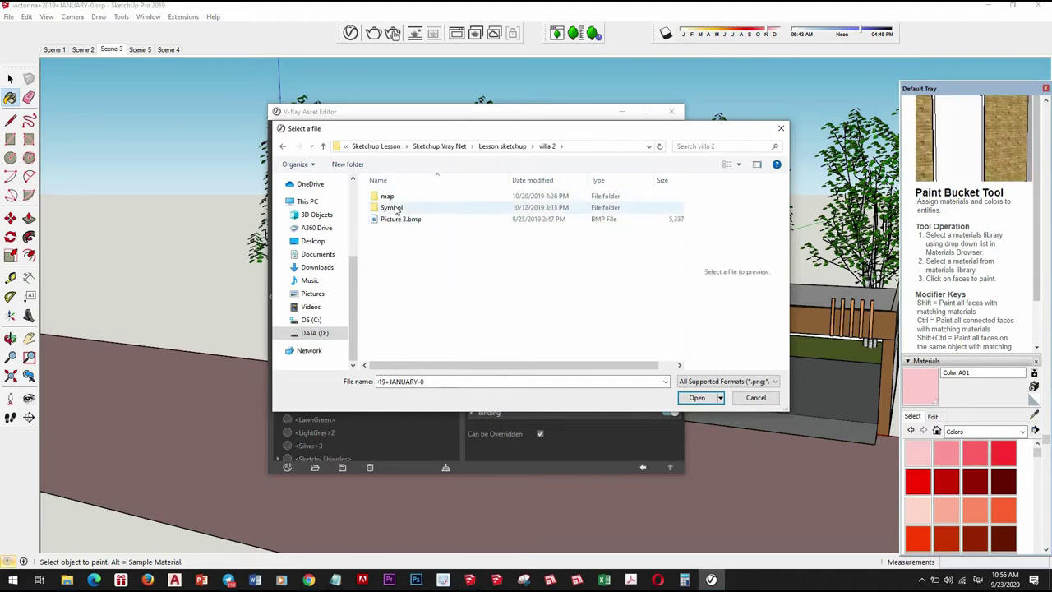
{"action": "double_click", "coordinate": [386, 195]}
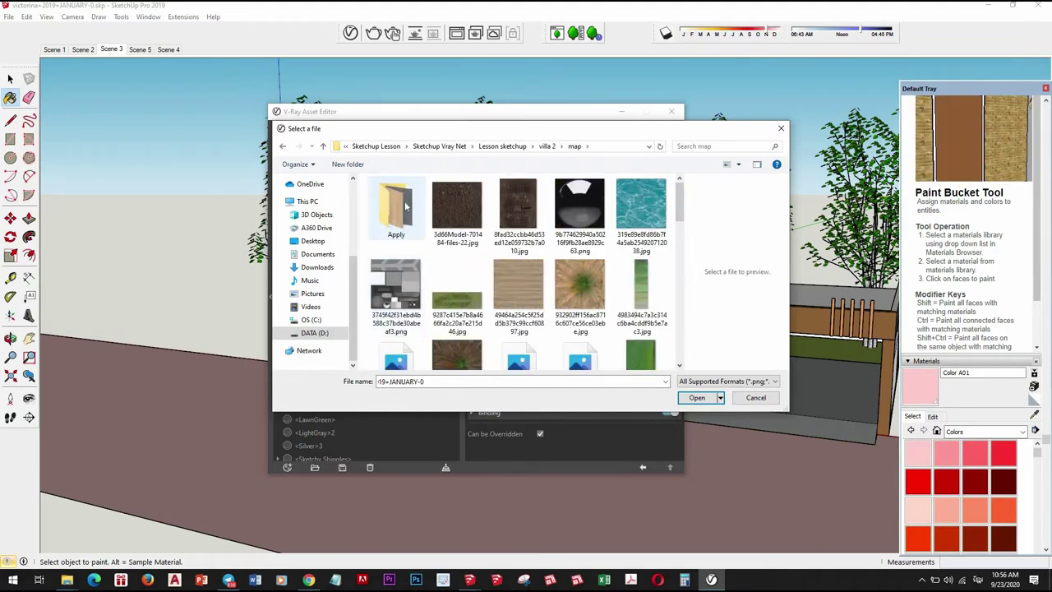
{"action": "double_click", "coordinate": [395, 201]}
{"action": "scroll", "coordinate": [411, 339], "scroll_direction": "down", "scroll_amount": 2}
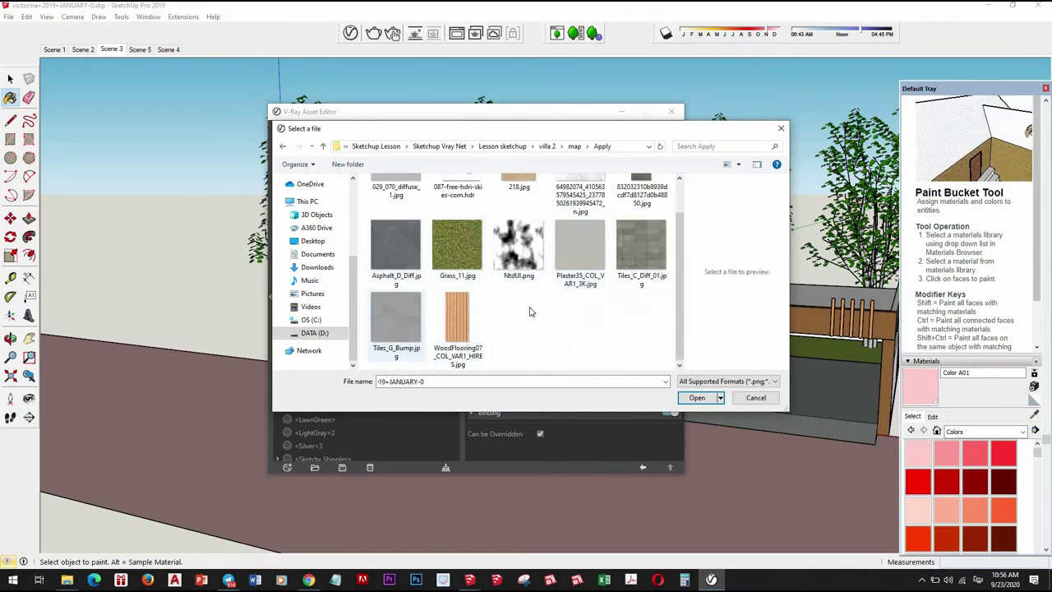
{"action": "scroll", "coordinate": [411, 339], "scroll_direction": "up", "scroll_amount": 2}
{"action": "left_click", "coordinate": [395, 288]}
{"action": "left_click", "coordinate": [695, 397]}
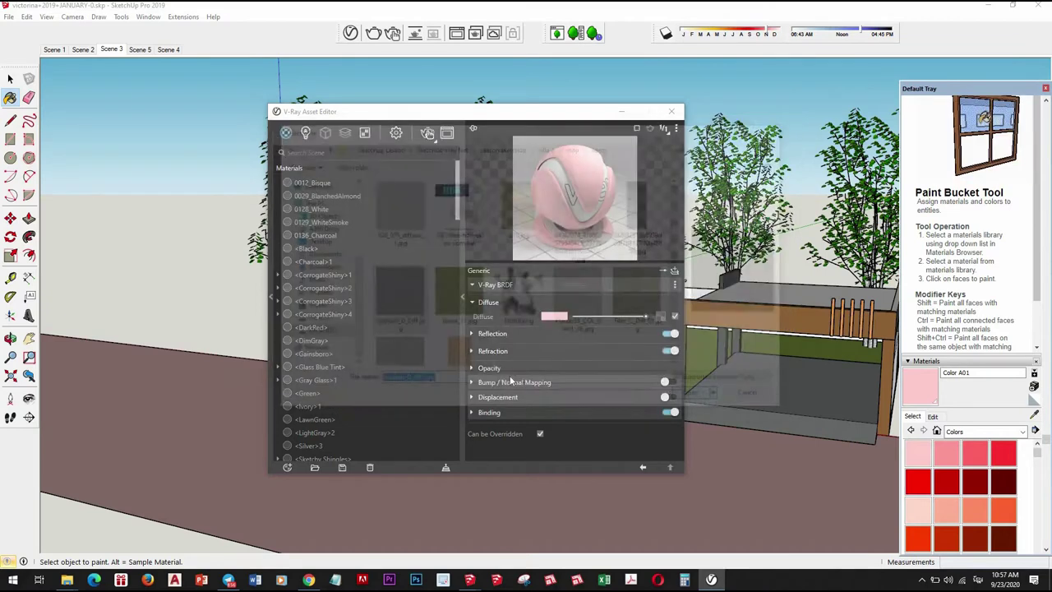
- Open the asphalt ground material's edit settings and enter a 3 m texture width
{"action": "left_click", "coordinate": [545, 315]}
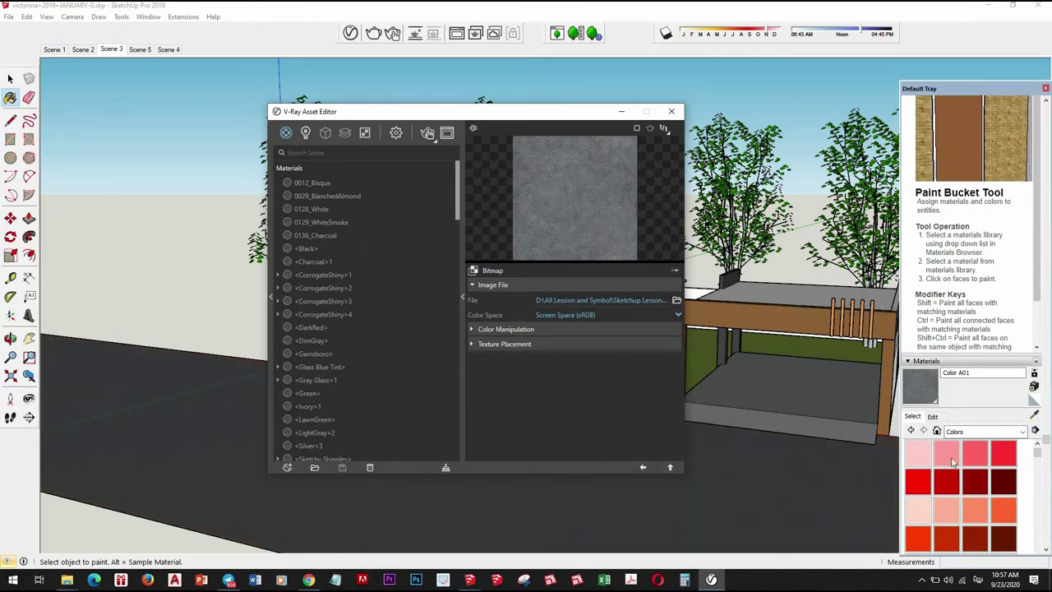
{"action": "left_click", "coordinate": [933, 417]}
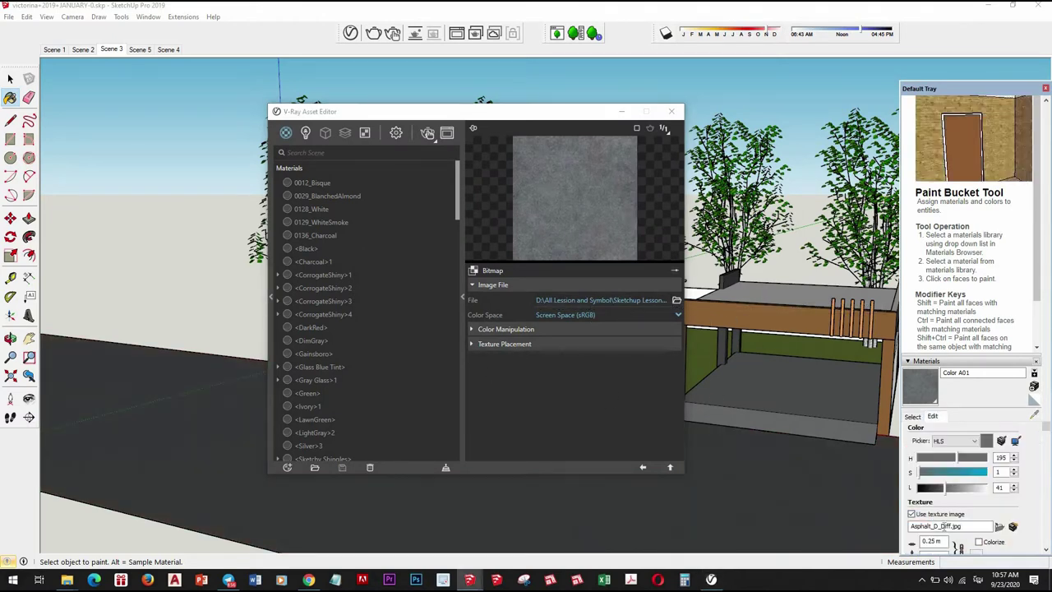
{"action": "scroll", "coordinate": [946, 460], "scroll_direction": "down", "scroll_amount": 3}
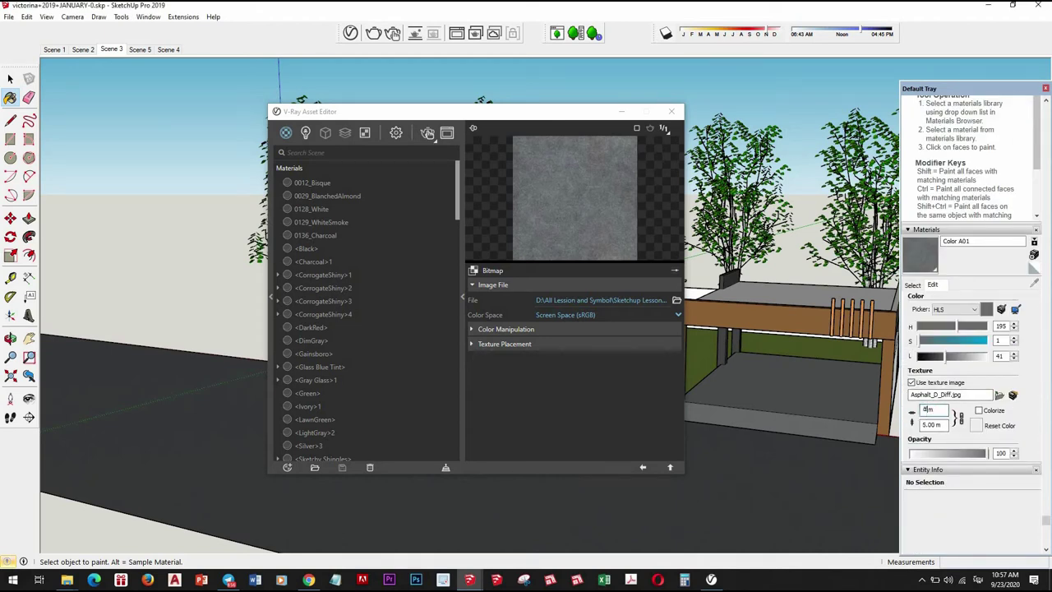
{"action": "type", "text": "00"}
{"action": "key", "text": "Return"}
{"action": "key", "text": "Return"}
{"action": "mouse_move", "coordinate": [813, 413]}
{"action": "middle_mouse_down"}
{"action": "mouse_move", "coordinate": [800, 386]}
{"action": "mouse_move", "coordinate": [810, 362]}
{"action": "middle_mouse_up"}
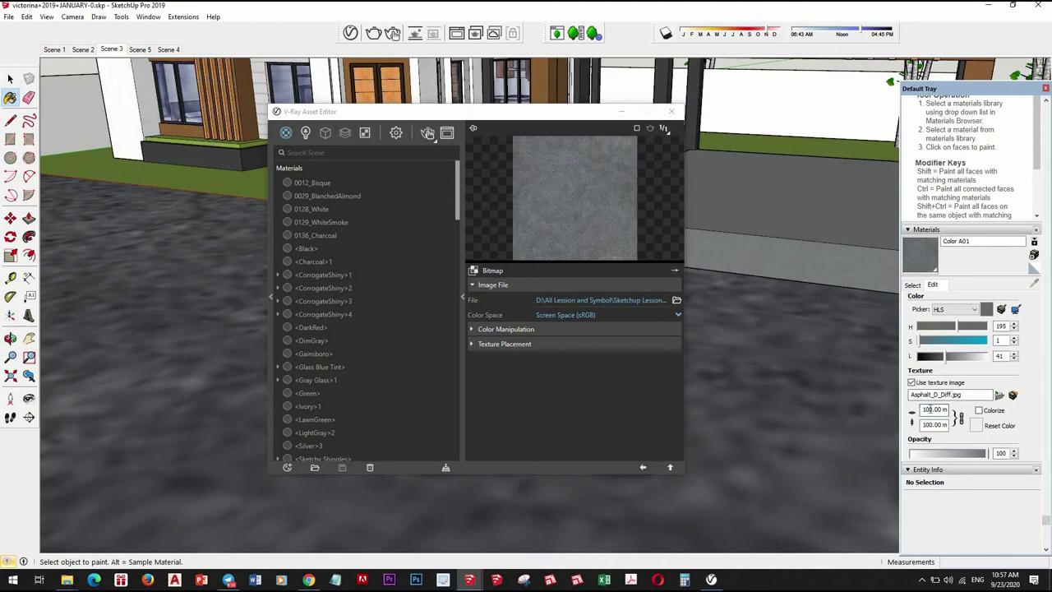
{"action": "type", "text": "3"}
{"action": "key", "text": "Return"}
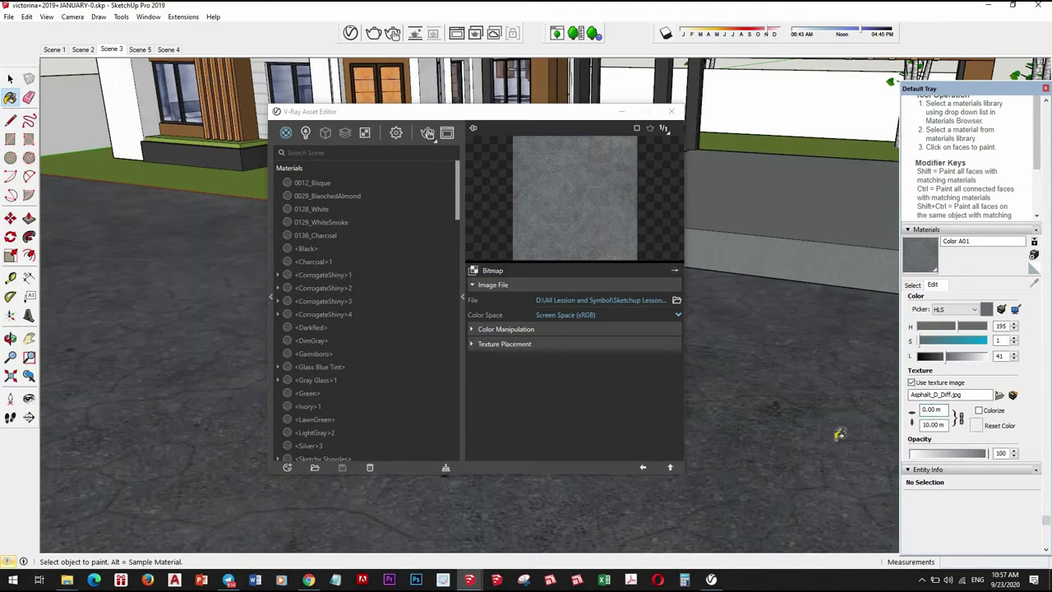
- Dismiss the invalid length warning and orbit down to the building, carport and paving
{"action": "mouse_move", "coordinate": [810, 403]}
{"action": "middle_mouse_down"}
{"action": "mouse_move", "coordinate": [784, 427]}
{"action": "mouse_move", "coordinate": [775, 399]}
{"action": "middle_mouse_up"}
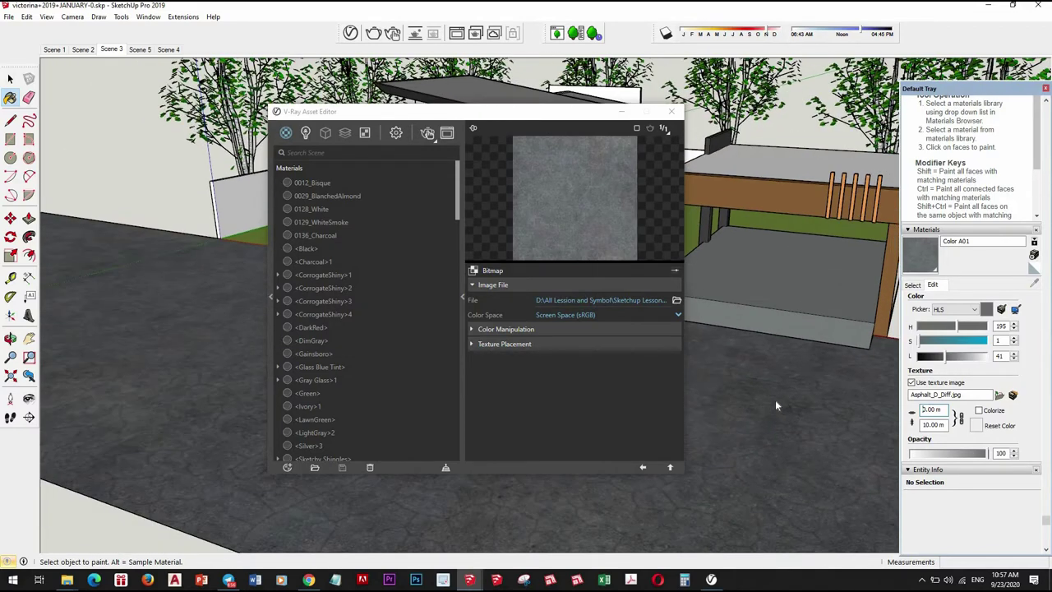
{"action": "left_click", "coordinate": [544, 315]}
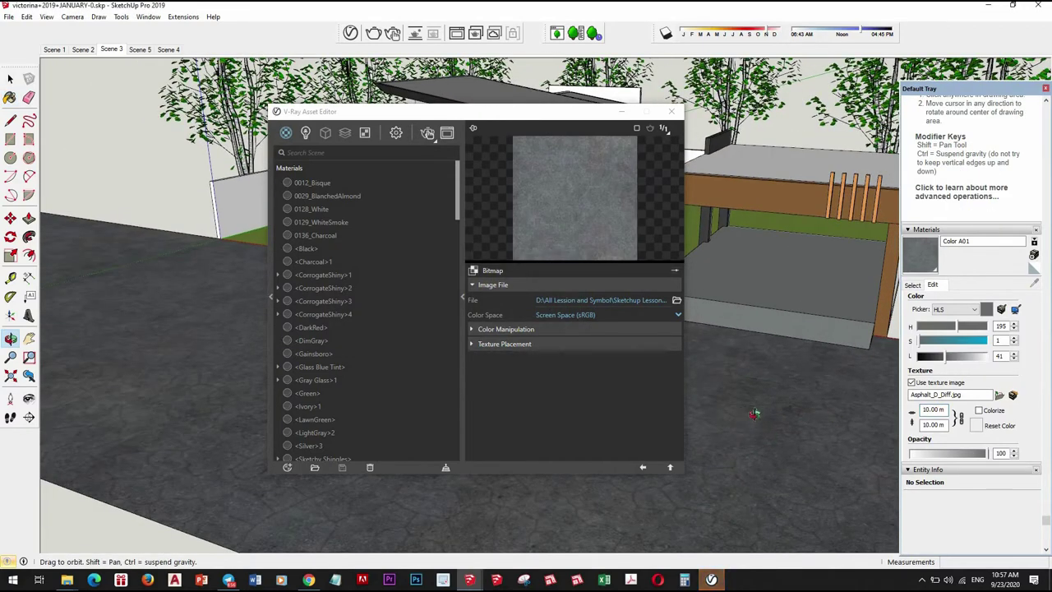
{"action": "mouse_move", "coordinate": [773, 440]}
{"action": "middle_mouse_down"}
{"action": "mouse_move", "coordinate": [750, 391]}
{"action": "mouse_move", "coordinate": [707, 389]}
{"action": "mouse_move", "coordinate": [735, 430]}
{"action": "middle_mouse_up"}
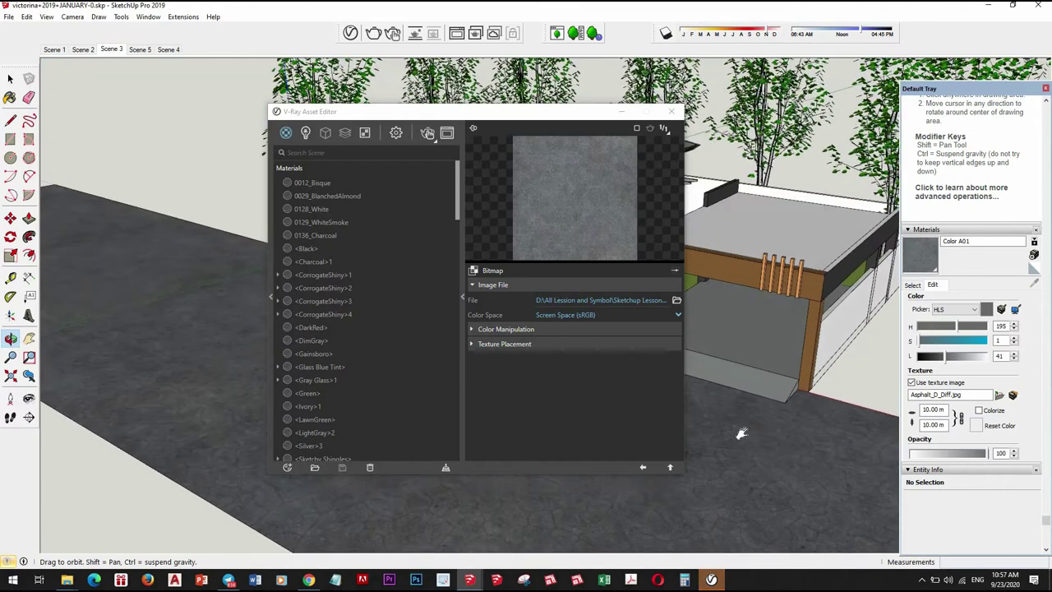
{"action": "middle_click_drag", "start_coordinate": [821, 439], "coordinate": [761, 421]}
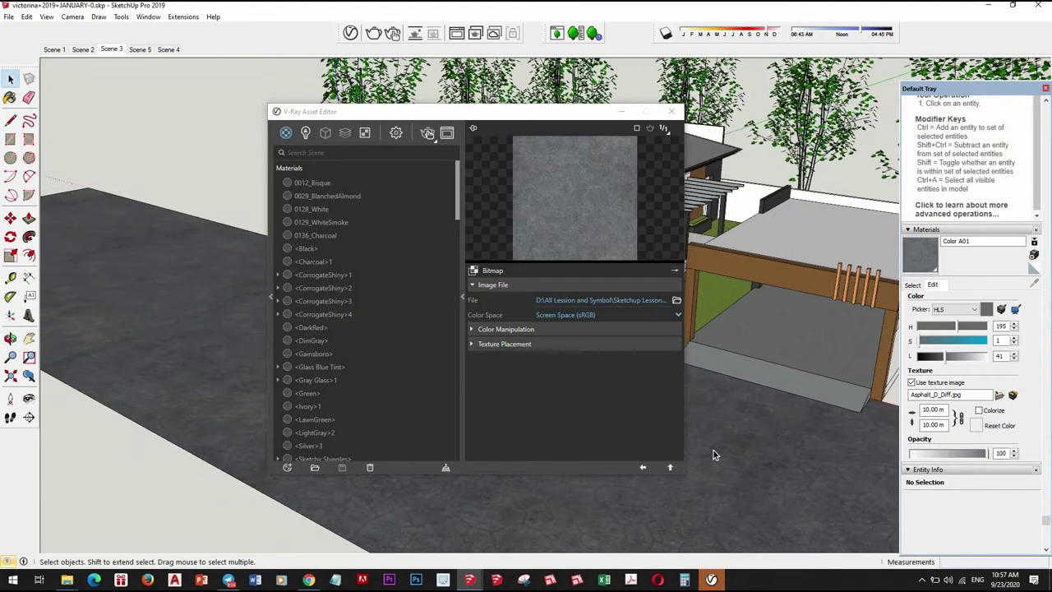
{"action": "mouse_move", "coordinate": [781, 370]}
{"action": "middle_mouse_down"}
{"action": "mouse_move", "coordinate": [798, 430]}
{"action": "mouse_move", "coordinate": [765, 456]}
{"action": "middle_mouse_up"}
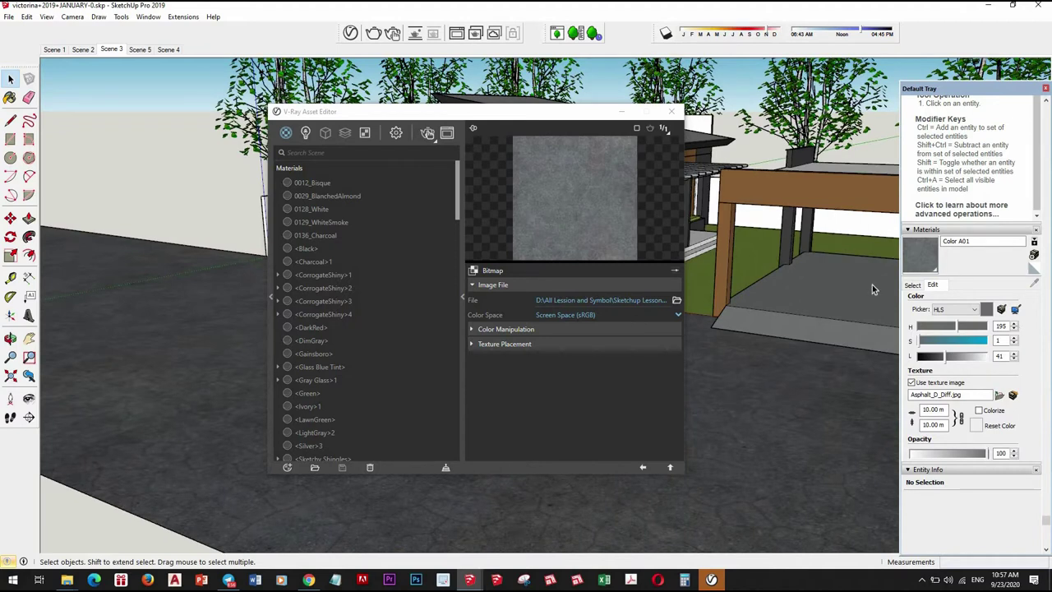
- Create the pink Color A01 material and give it a light-grey reflection with 0.9 glossiness
{"action": "left_click", "coordinate": [913, 286]}
{"action": "mouse_move", "coordinate": [775, 294]}
{"action": "middle_mouse_down"}
{"action": "mouse_move", "coordinate": [676, 369]}
{"action": "mouse_move", "coordinate": [767, 418]}
{"action": "mouse_move", "coordinate": [779, 380]}
{"action": "mouse_move", "coordinate": [500, 372]}
{"action": "middle_mouse_up"}
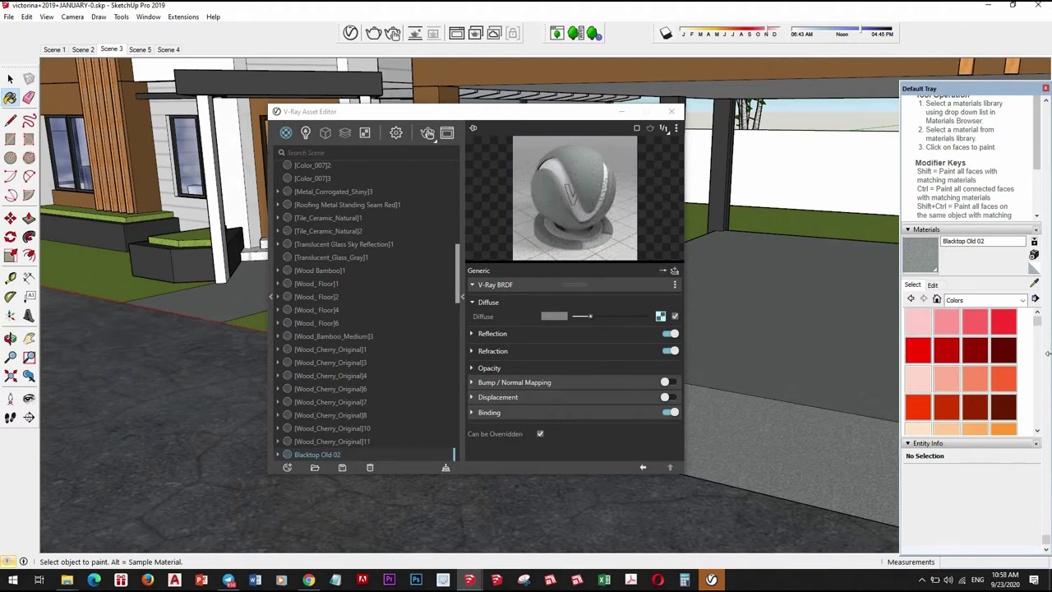
{"action": "left_click", "coordinate": [629, 512]}
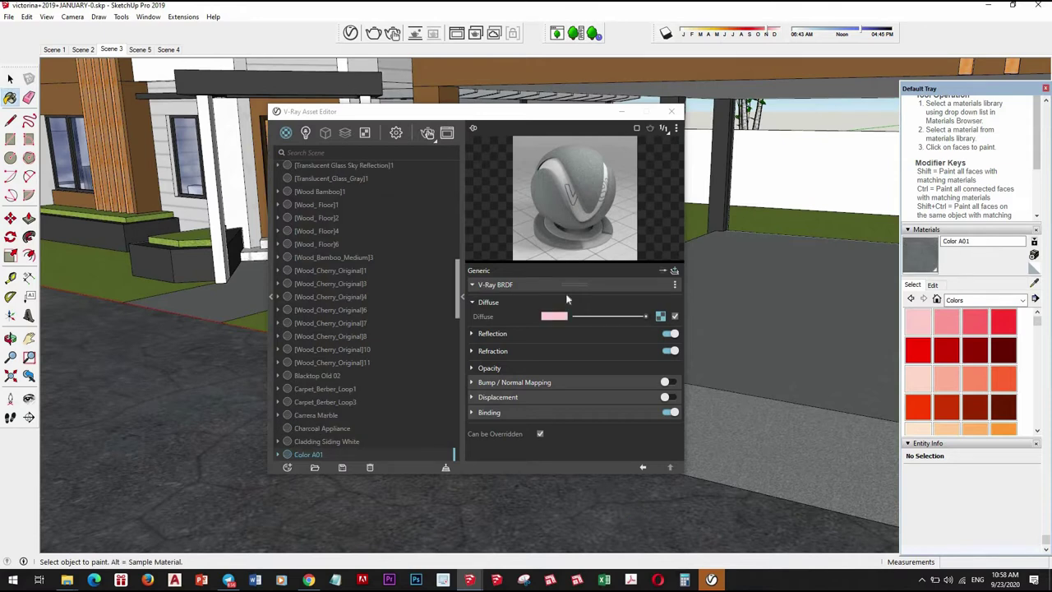
{"action": "left_click", "coordinate": [625, 333]}
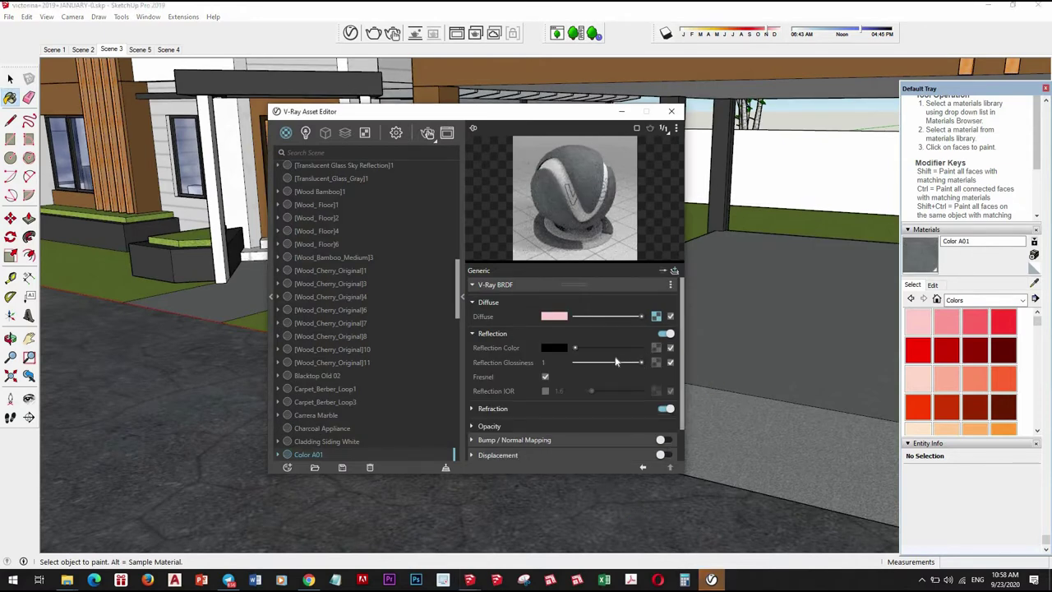
{"action": "left_click_drag", "start_coordinate": [575, 347], "coordinate": [634, 363]}
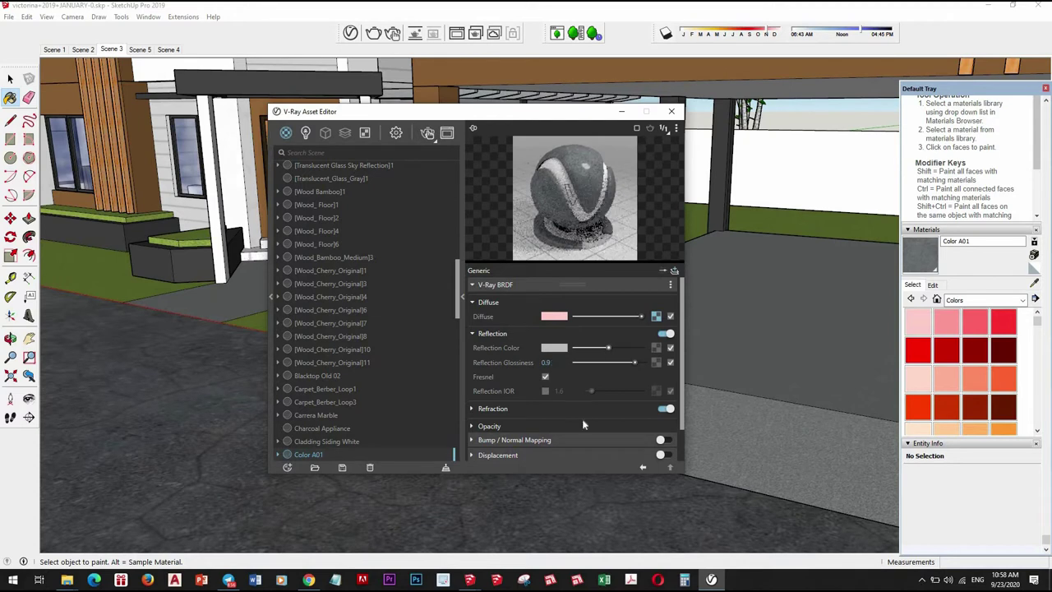
{"action": "left_click", "coordinate": [601, 348]}
- Map the NtdUI.png bitmap to glossiness, preview as Floor, and brighten the reflection
{"action": "left_click", "coordinate": [655, 363]}
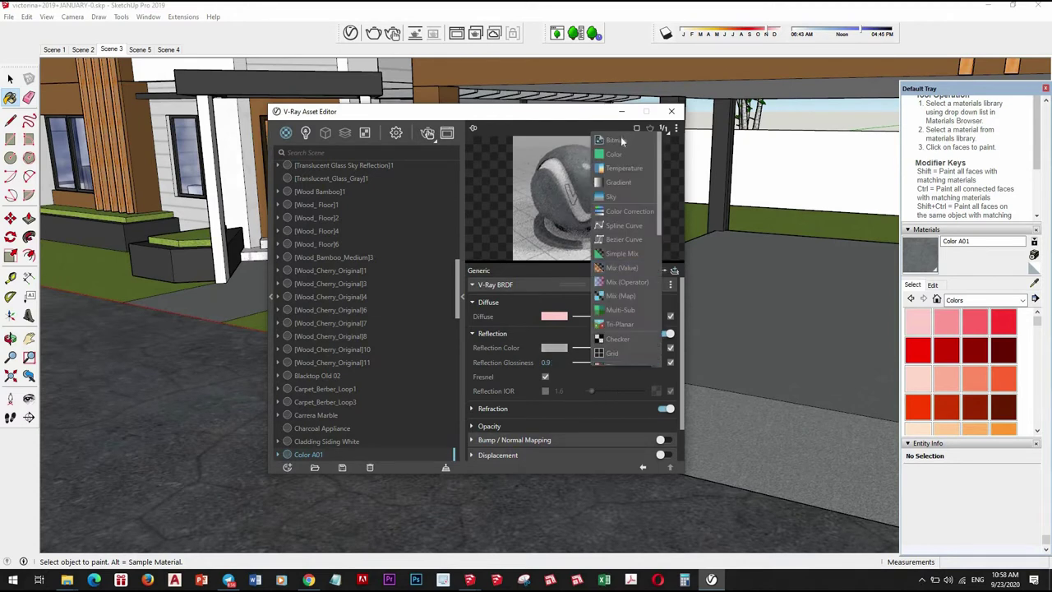
{"action": "left_click", "coordinate": [617, 139]}
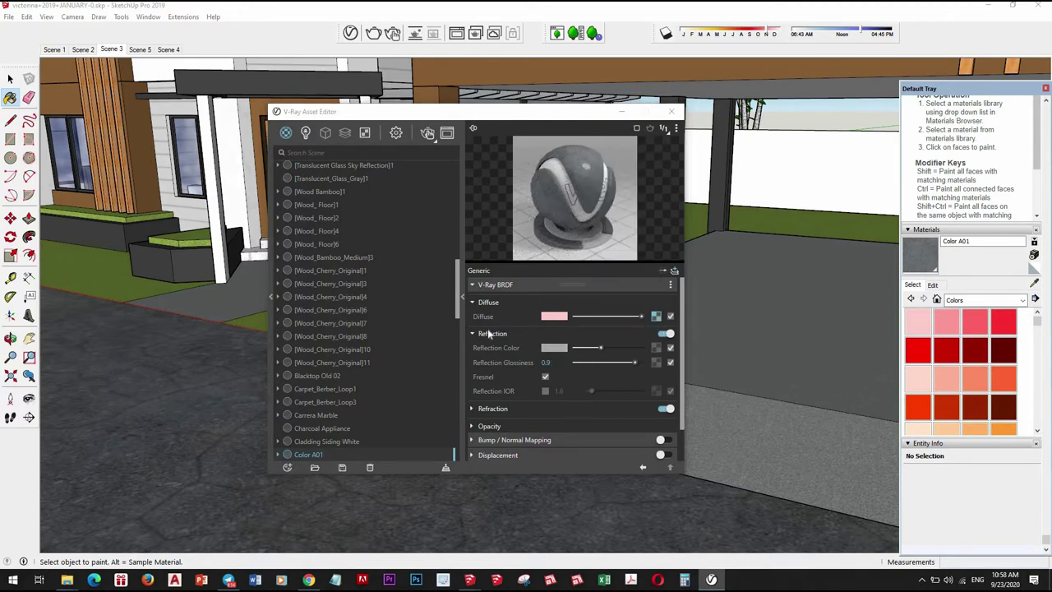
{"action": "left_click", "coordinate": [520, 298]}
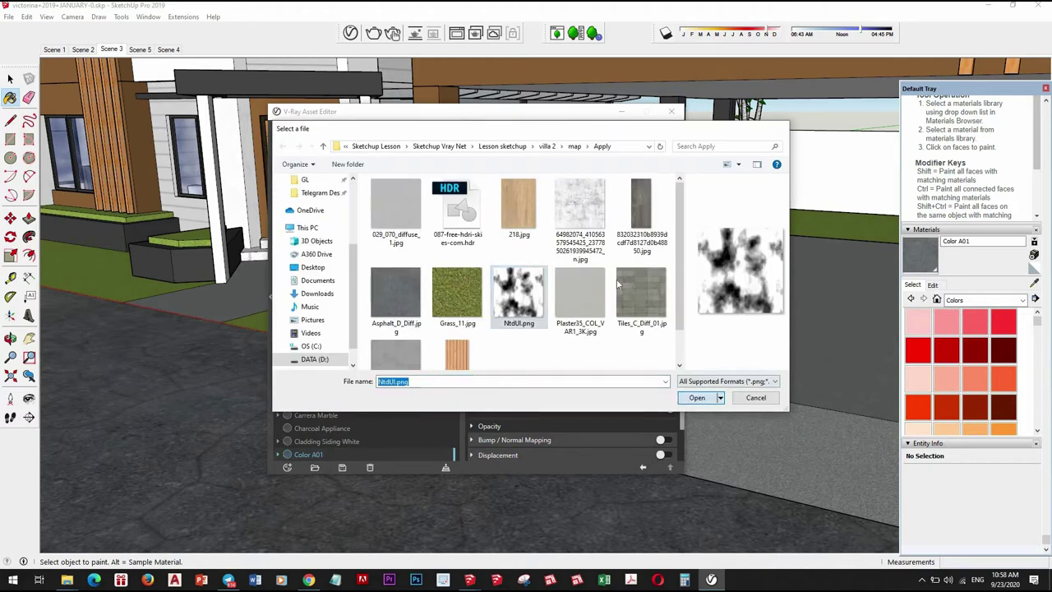
{"action": "left_click", "coordinate": [701, 399]}
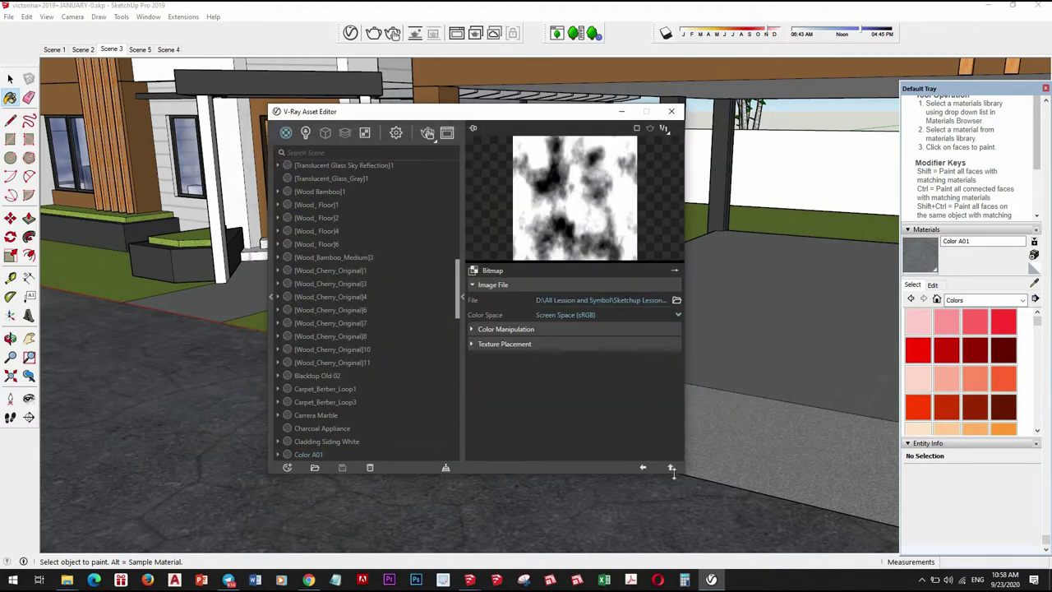
{"action": "left_click", "coordinate": [545, 344]}
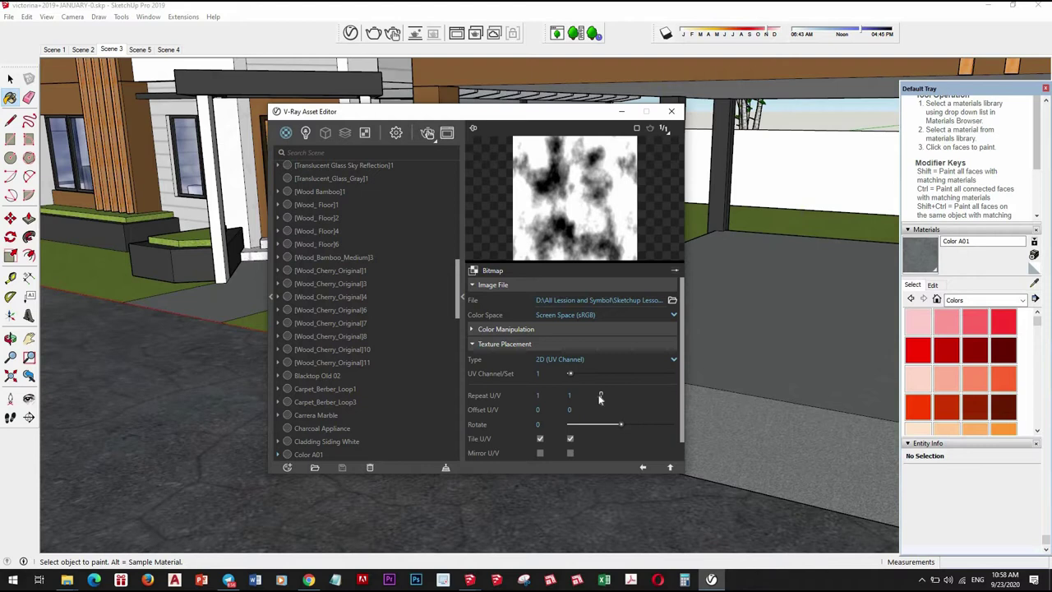
{"action": "left_click", "coordinate": [669, 468]}
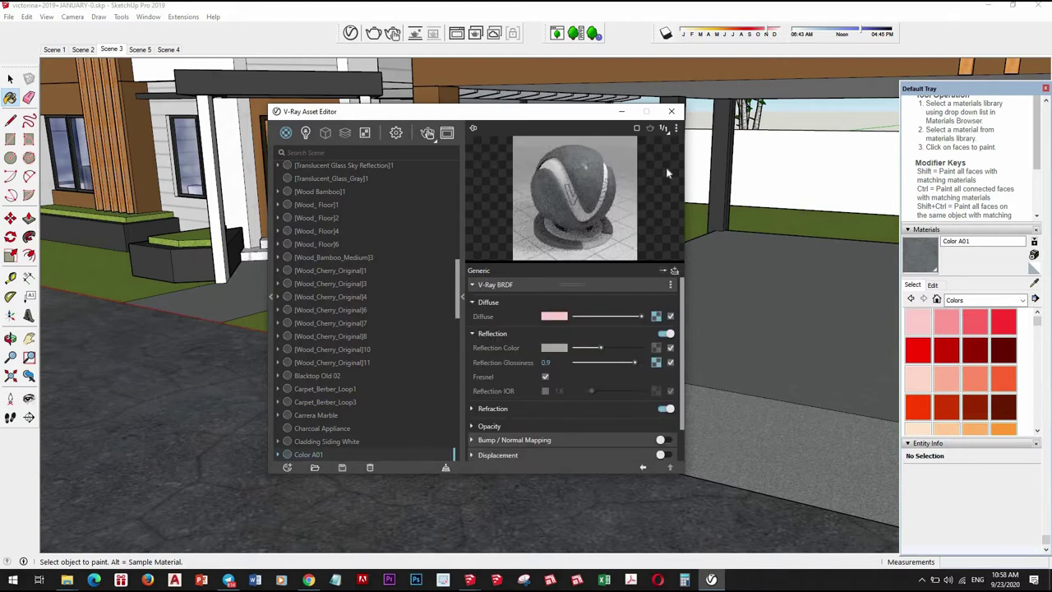
{"action": "left_click", "coordinate": [663, 128]}
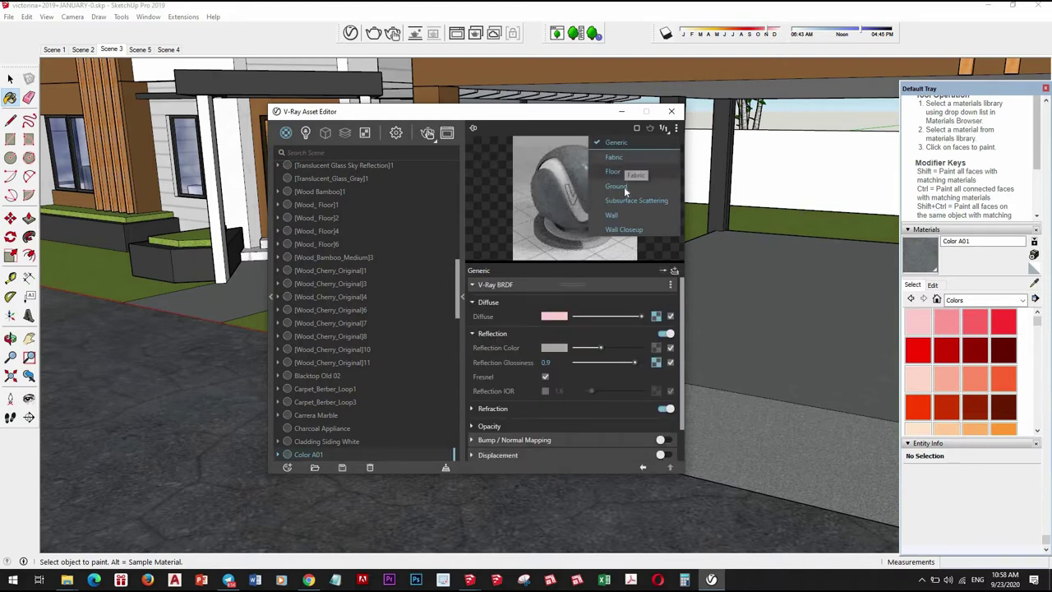
{"action": "left_click", "coordinate": [615, 245]}
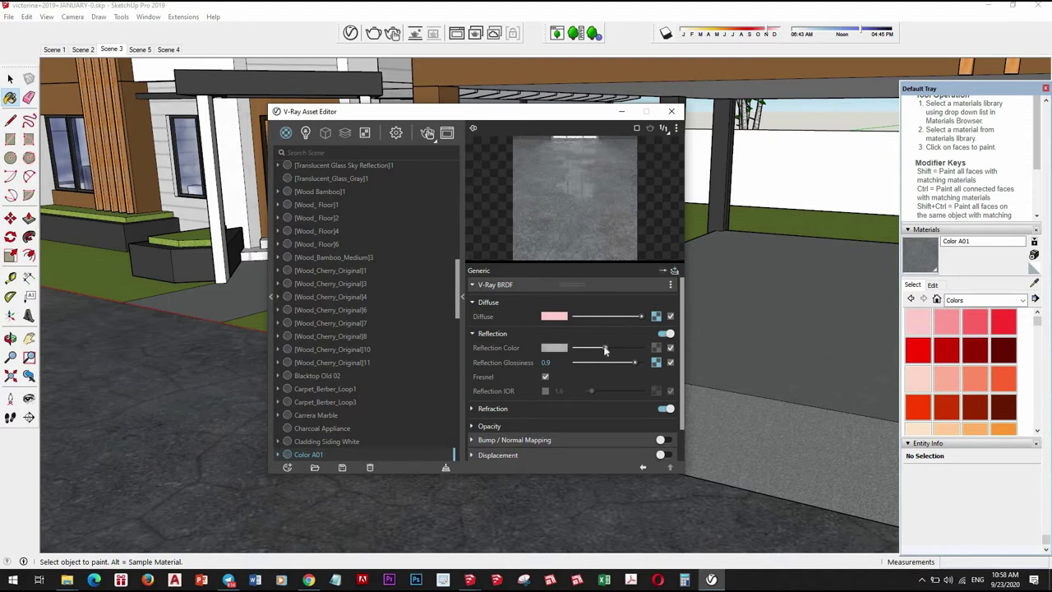
{"action": "left_click_drag", "start_coordinate": [603, 348], "coordinate": [628, 348]}
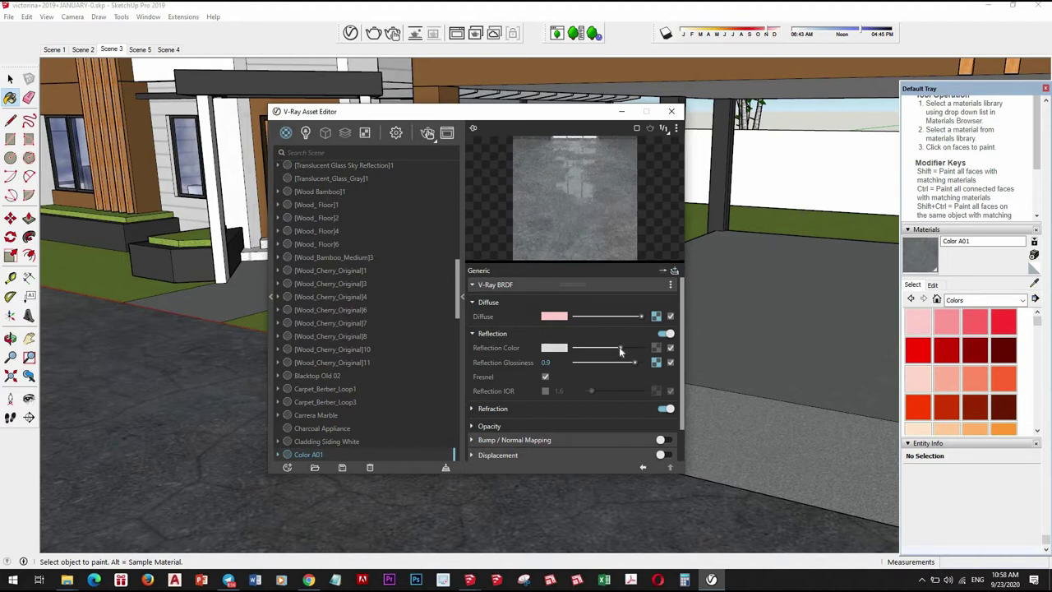
- Load Blacktop Old 02 into the editor and give it a light-grey reflection with 0.9 glossiness
{"action": "left_click", "coordinate": [1035, 284]}
{"action": "left_click", "coordinate": [768, 409]}
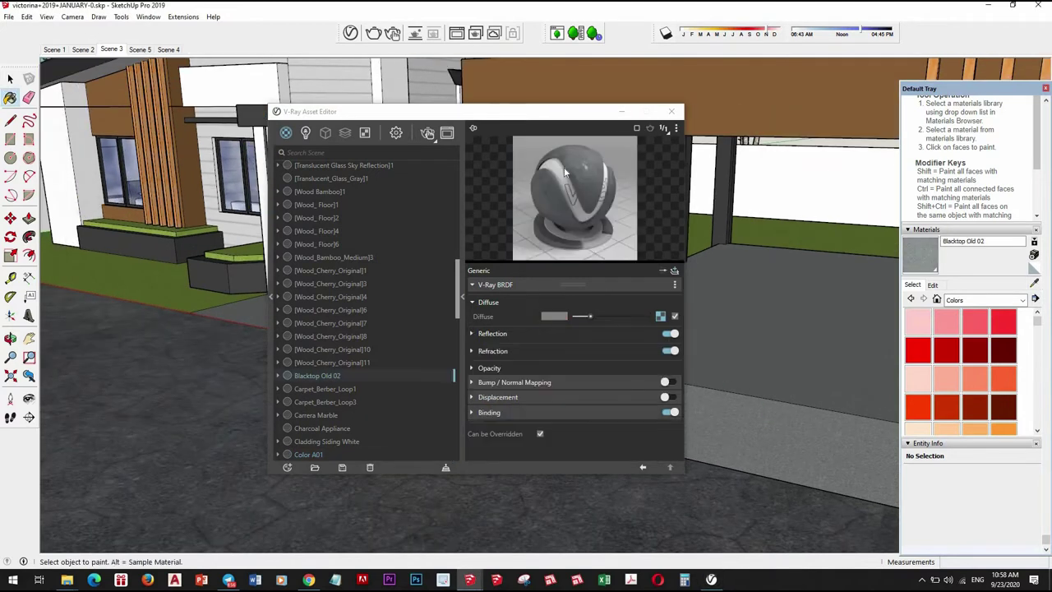
{"action": "right_click", "coordinate": [661, 317]}
{"action": "mouse_move", "coordinate": [643, 367]}
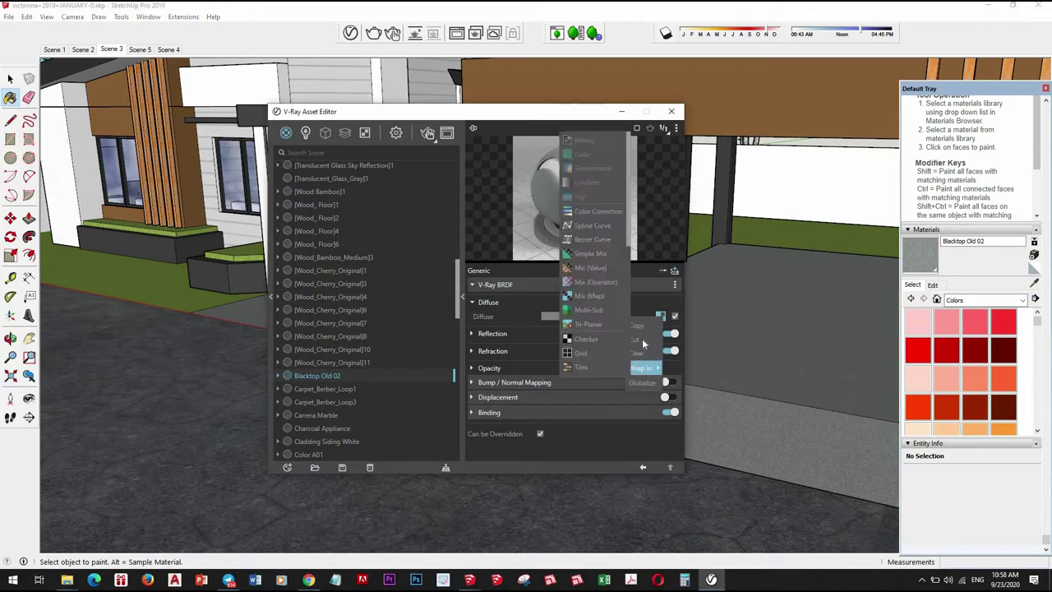
{"action": "left_click", "coordinate": [589, 339]}
{"action": "left_click", "coordinate": [575, 333]}
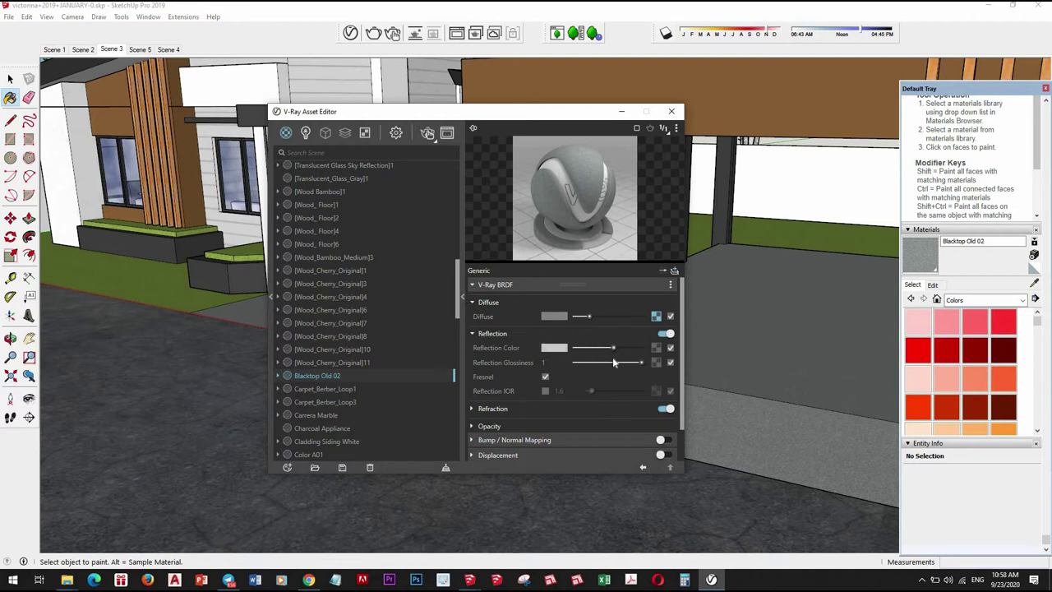
{"action": "left_click_drag", "start_coordinate": [612, 362], "coordinate": [638, 364]}
- Enable bump mapping at 0.75 amount and switch refraction back on with IOR 1.6
{"action": "left_click", "coordinate": [669, 442]}
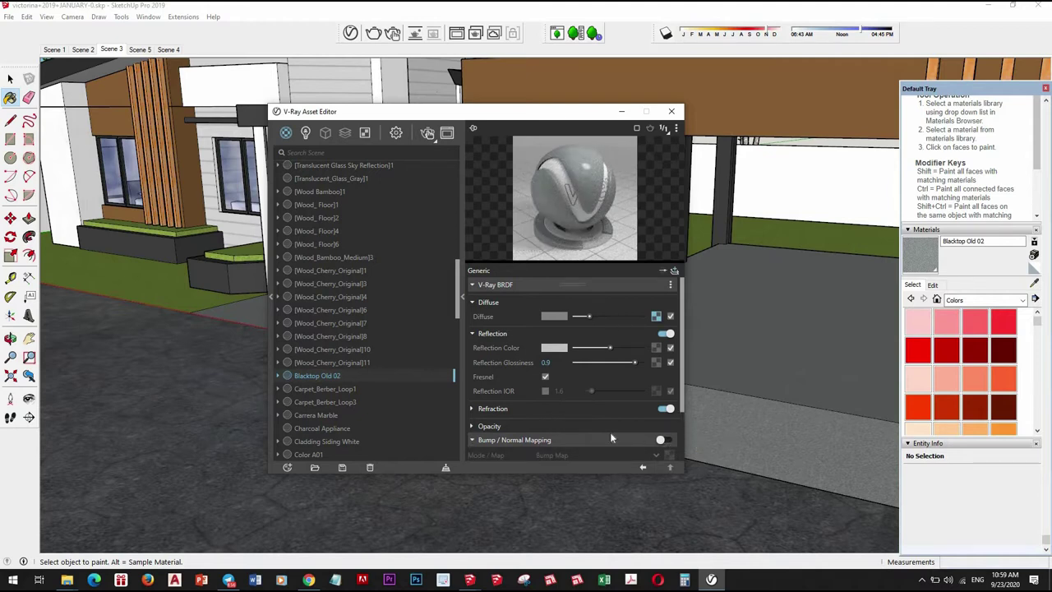
{"action": "scroll", "coordinate": [610, 438], "scroll_direction": "down", "scroll_amount": 2}
{"action": "left_click", "coordinate": [617, 345]}
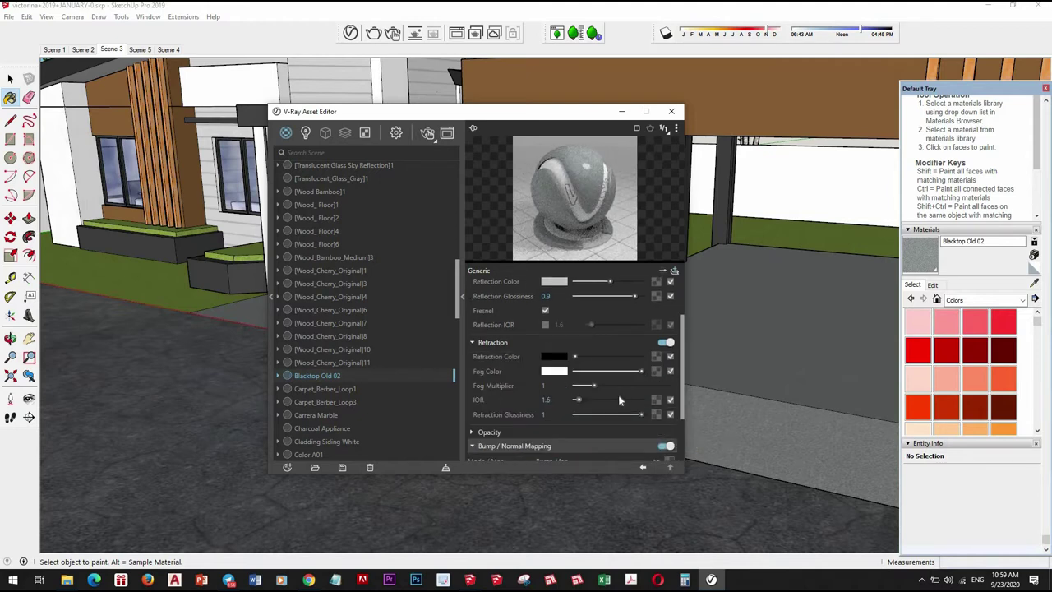
{"action": "left_click", "coordinate": [634, 346]}
{"action": "mouse_move", "coordinate": [592, 388]}
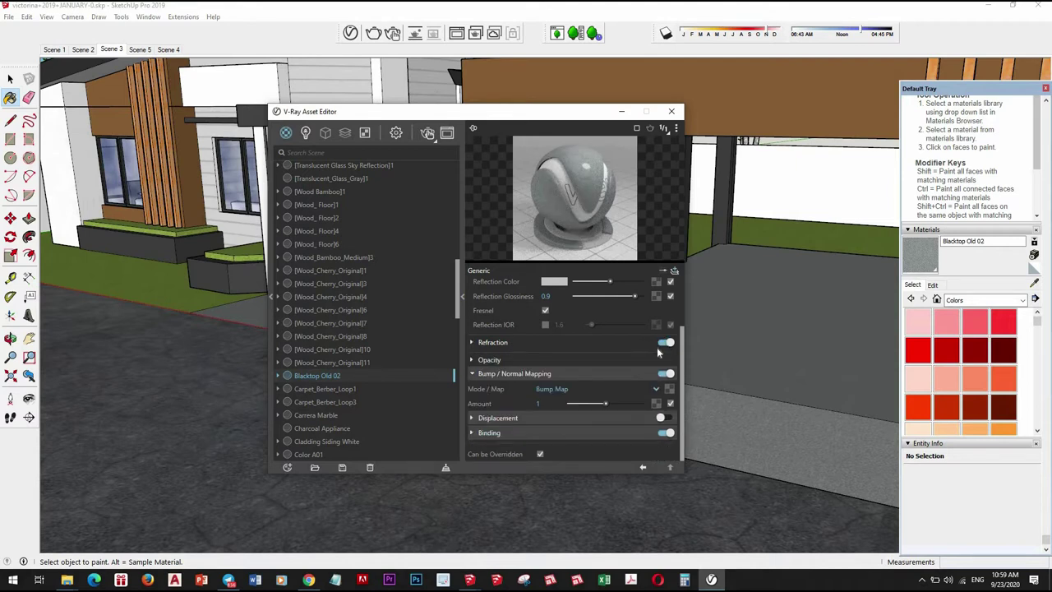
{"action": "left_click", "coordinate": [665, 344]}
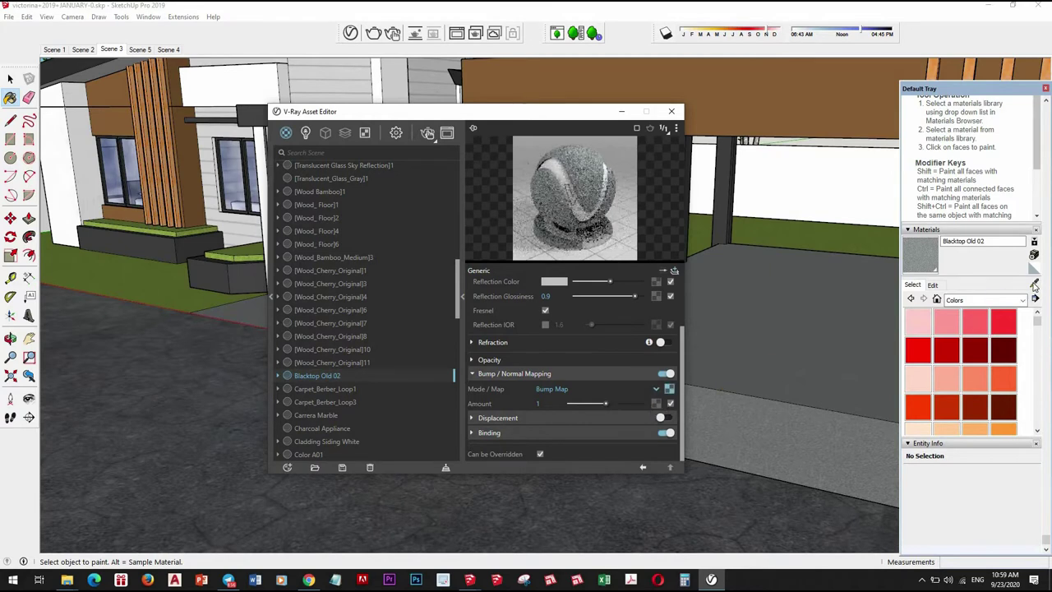
{"action": "left_click", "coordinate": [598, 404]}
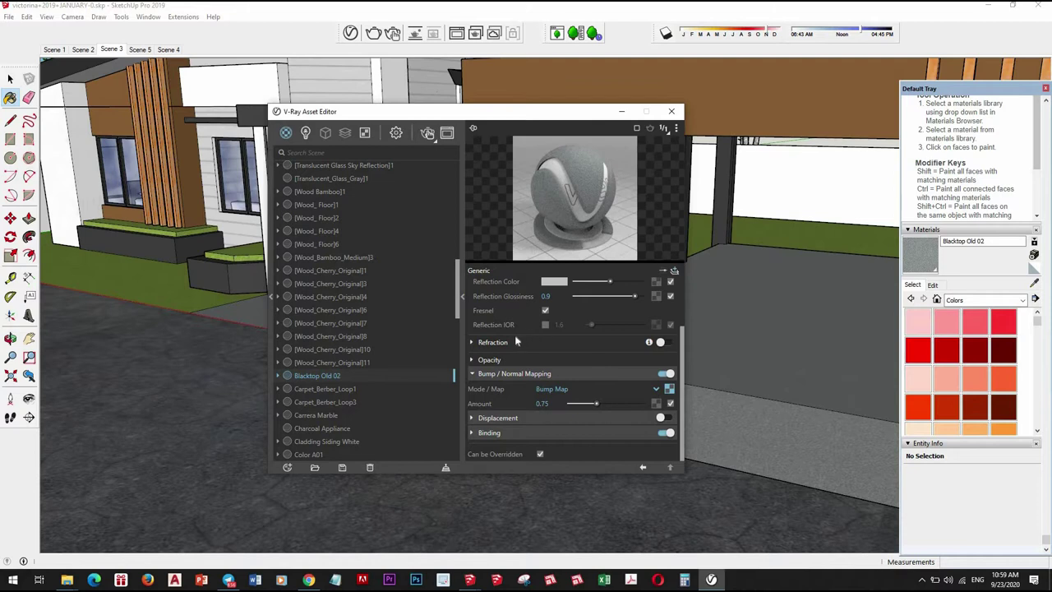
{"action": "left_click", "coordinate": [592, 343]}
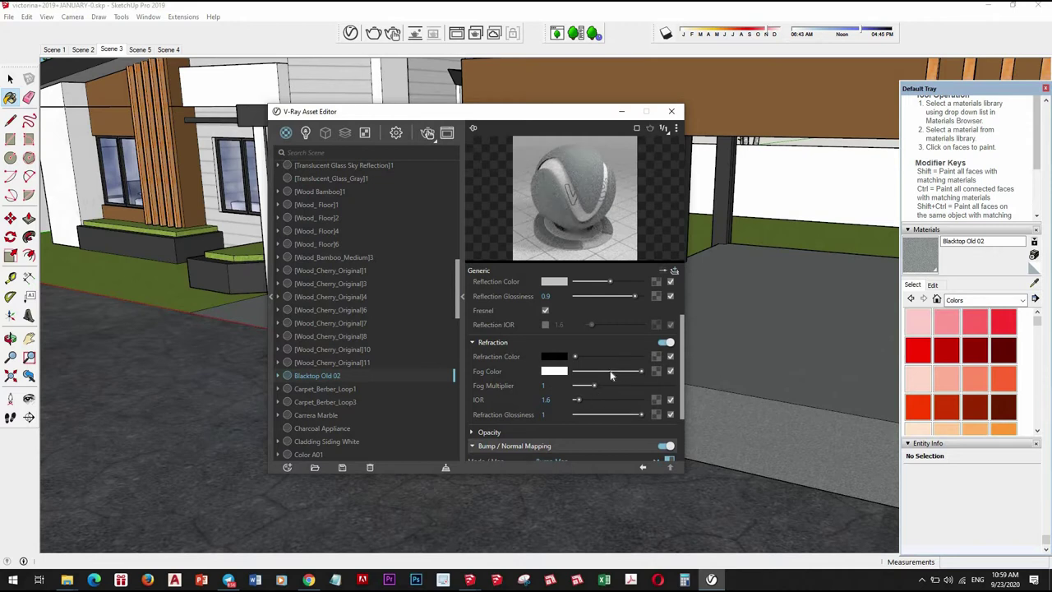
{"action": "scroll", "coordinate": [610, 361], "scroll_direction": "up", "scroll_amount": 2}
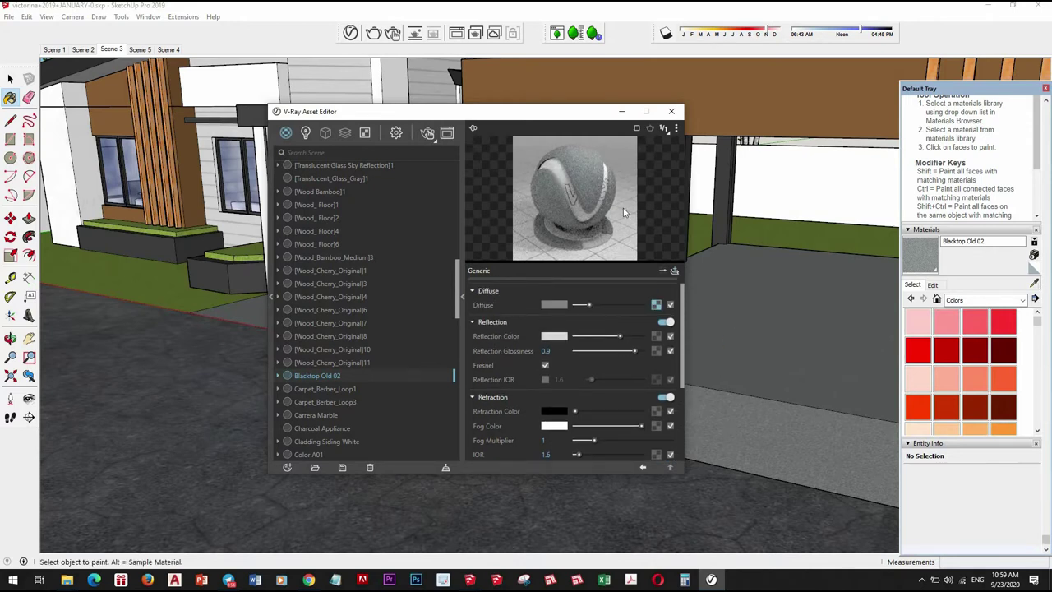
- Sample the brown Color C03 wall and give it a mid-grey reflection at 0.8 glossiness
{"action": "left_click_drag", "start_coordinate": [411, 111], "coordinate": [191, 142]}
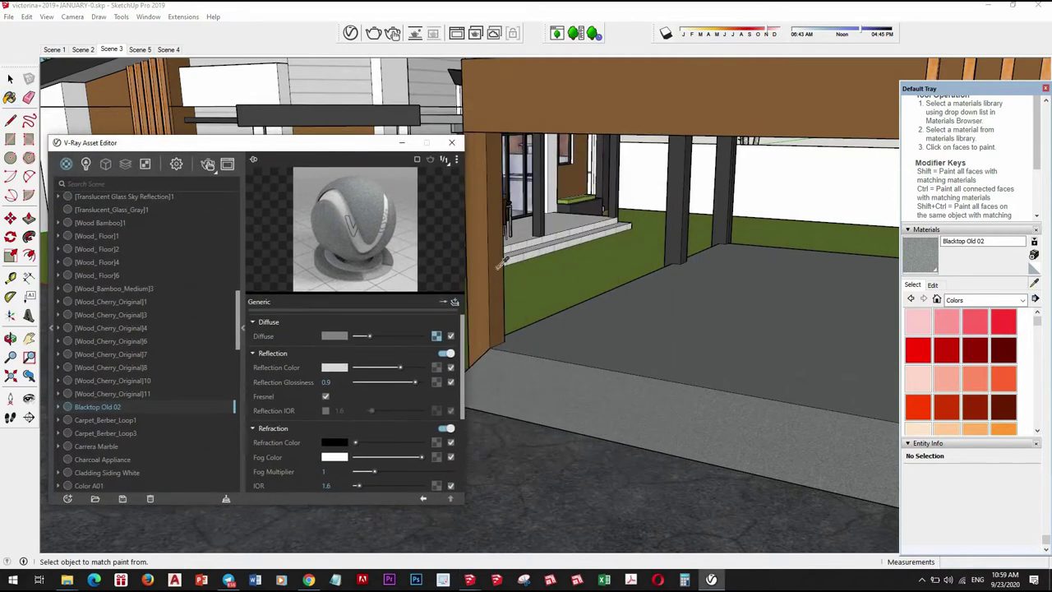
{"action": "left_click", "coordinate": [498, 264], "text": "alt"}
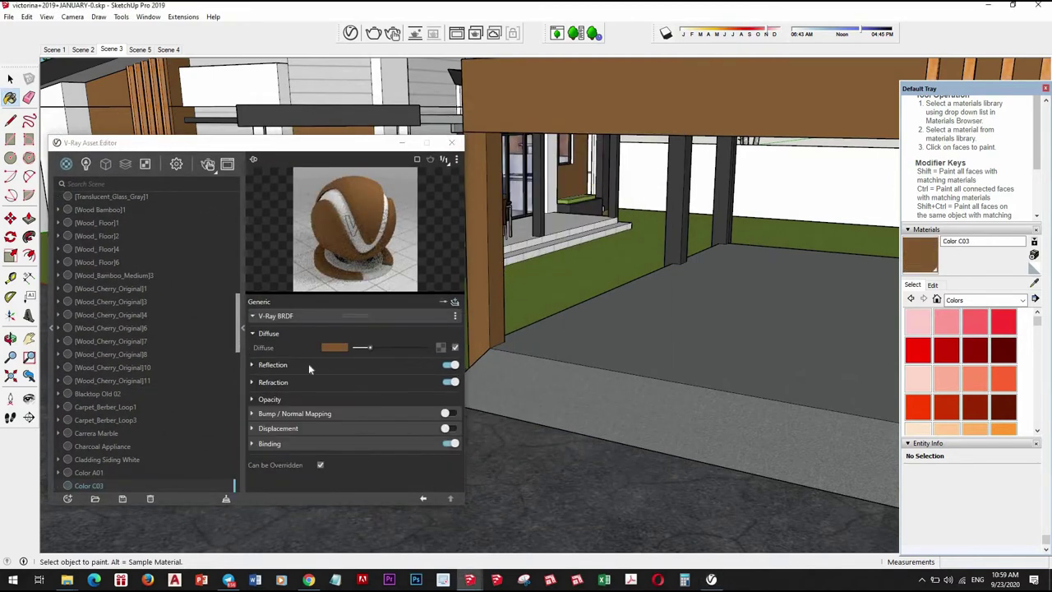
{"action": "left_click", "coordinate": [309, 366]}
{"action": "left_click_drag", "start_coordinate": [374, 379], "coordinate": [408, 394]}
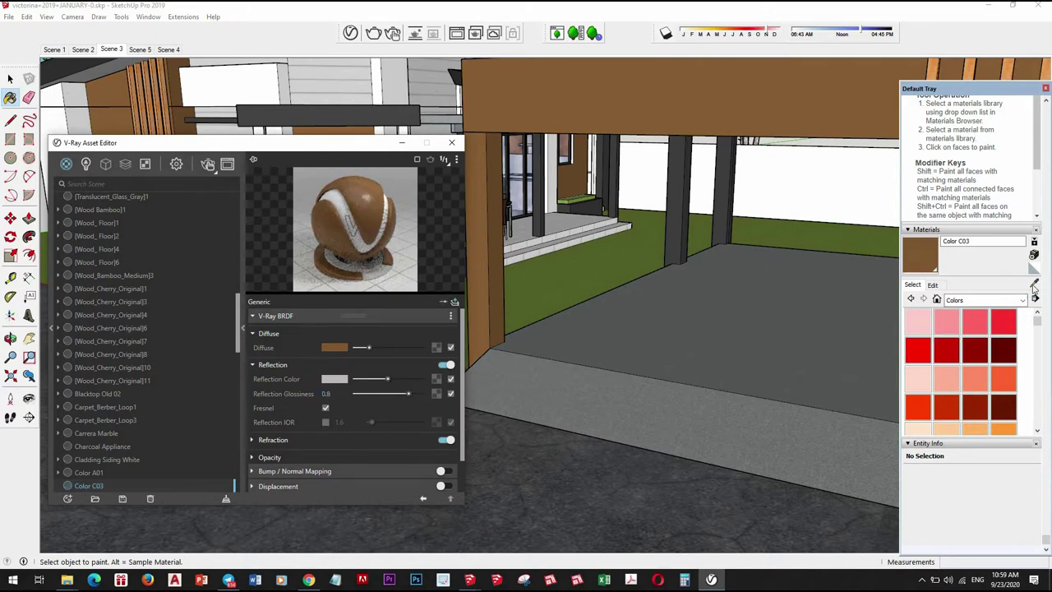
{"action": "key", "text": "alt"}
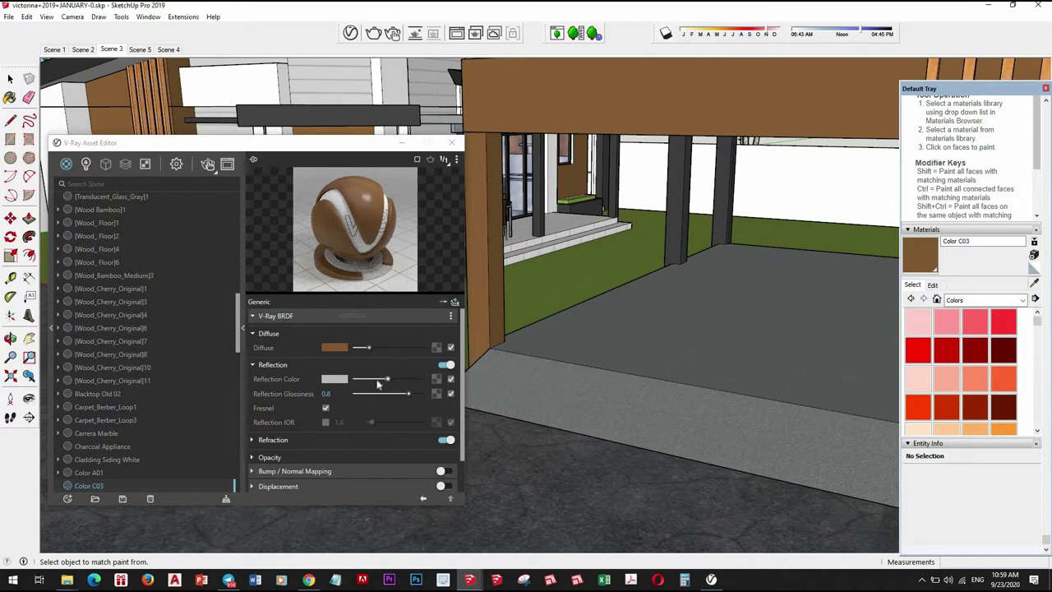
{"action": "left_click_drag", "start_coordinate": [387, 379], "coordinate": [374, 380]}
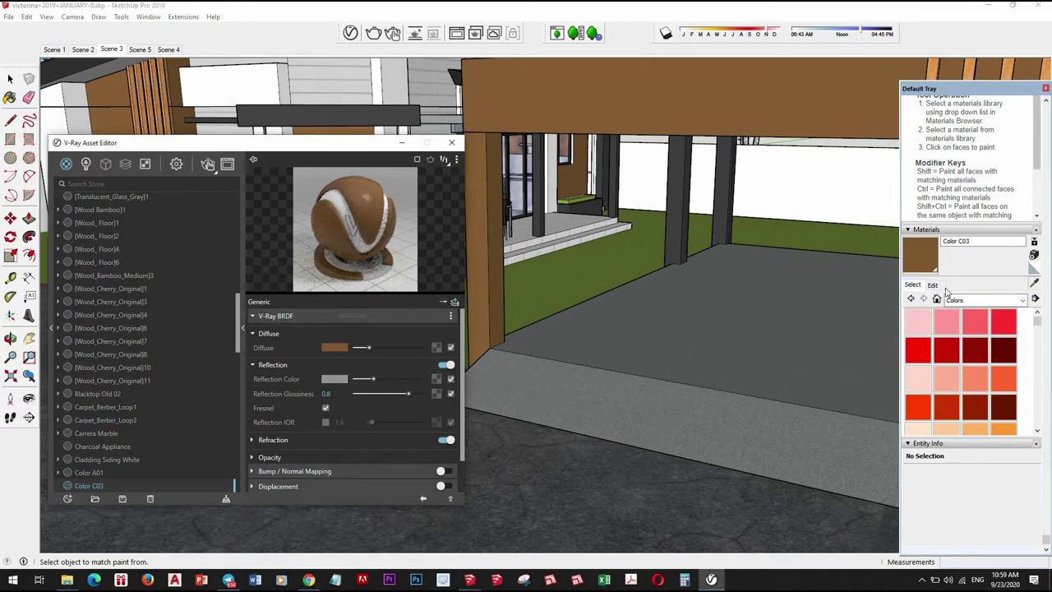
{"action": "scroll", "coordinate": [672, 286], "scroll_direction": "down", "scroll_amount": 5}
{"action": "middle_click_drag", "start_coordinate": [673, 286], "coordinate": [706, 312]}
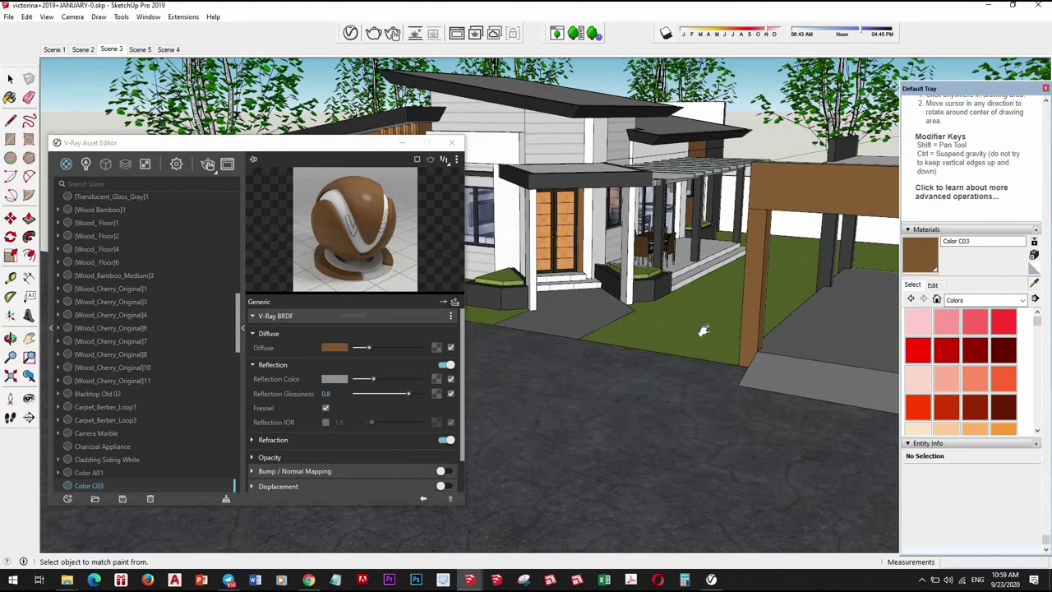
- Sample the walkway's Blacktop Old 02 and swap its diffuse bitmap for Tiles_C_Diff_01.jpg
{"action": "scroll", "coordinate": [729, 331], "scroll_direction": "up", "scroll_amount": 5}
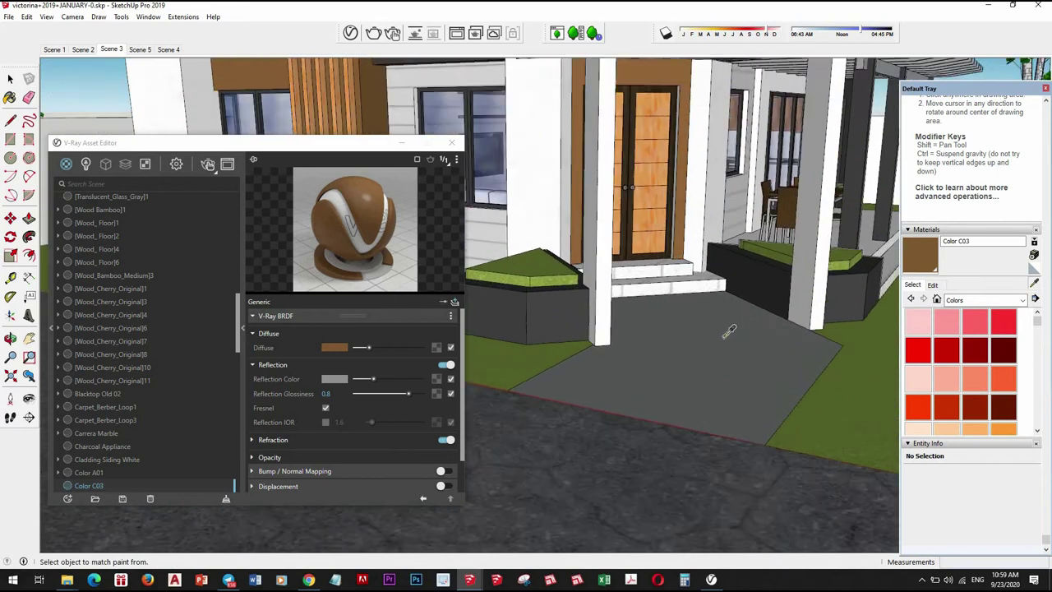
{"action": "scroll", "coordinate": [729, 332], "scroll_direction": "up", "scroll_amount": 2}
{"action": "left_click", "coordinate": [729, 331]}
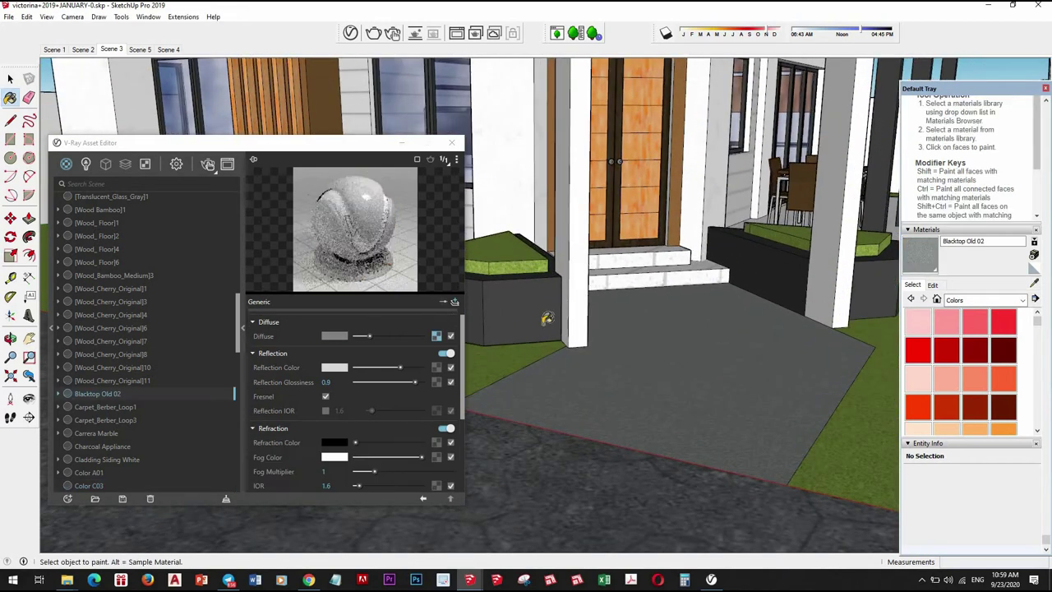
{"action": "left_click", "coordinate": [436, 336]}
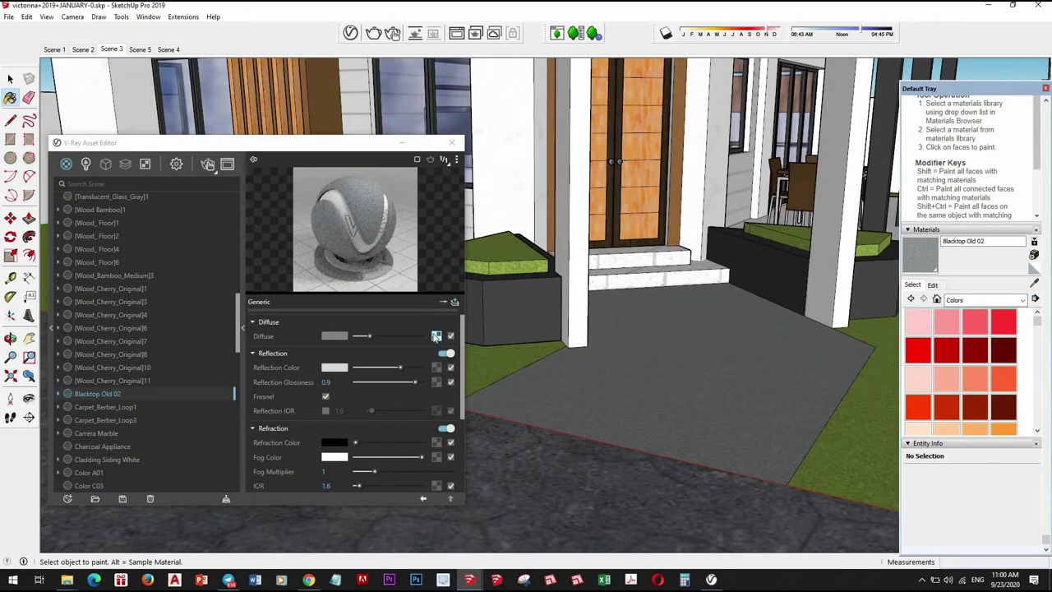
{"action": "left_click", "coordinate": [256, 303]}
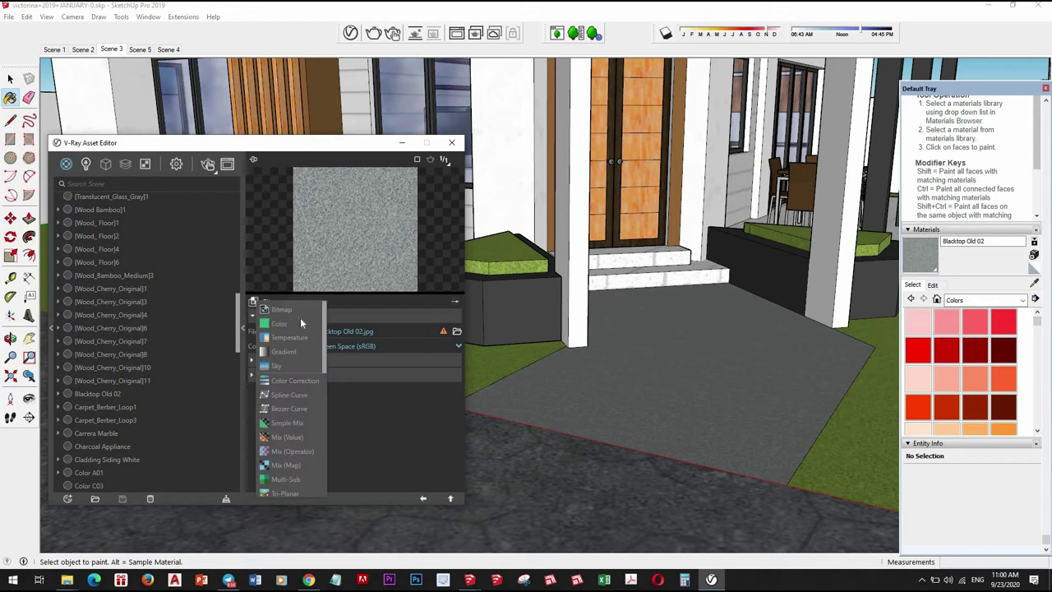
{"action": "left_click", "coordinate": [289, 312]}
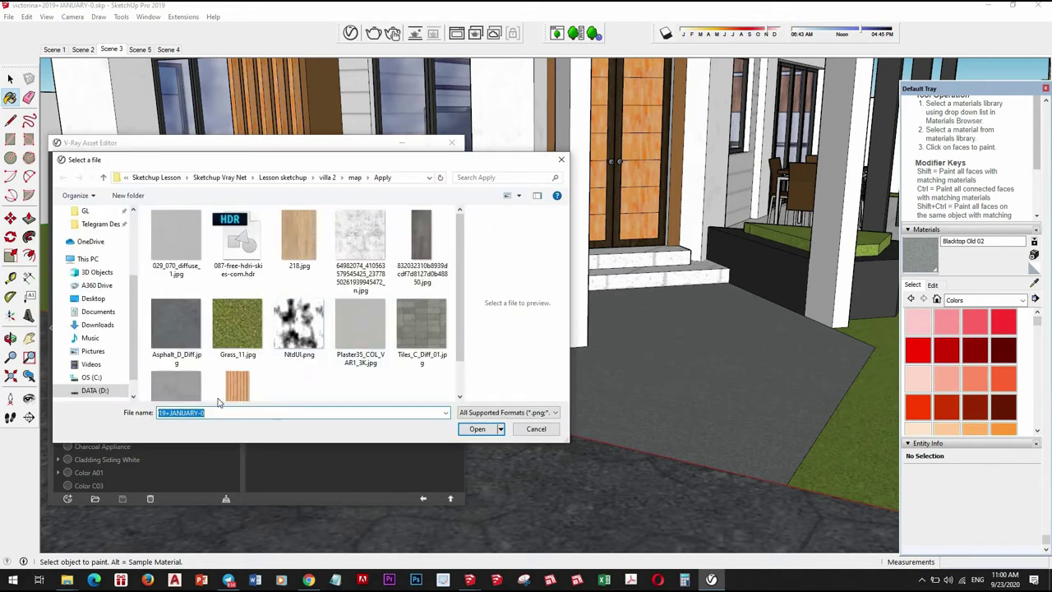
{"action": "left_click", "coordinate": [420, 329]}
{"action": "left_click", "coordinate": [472, 429]}
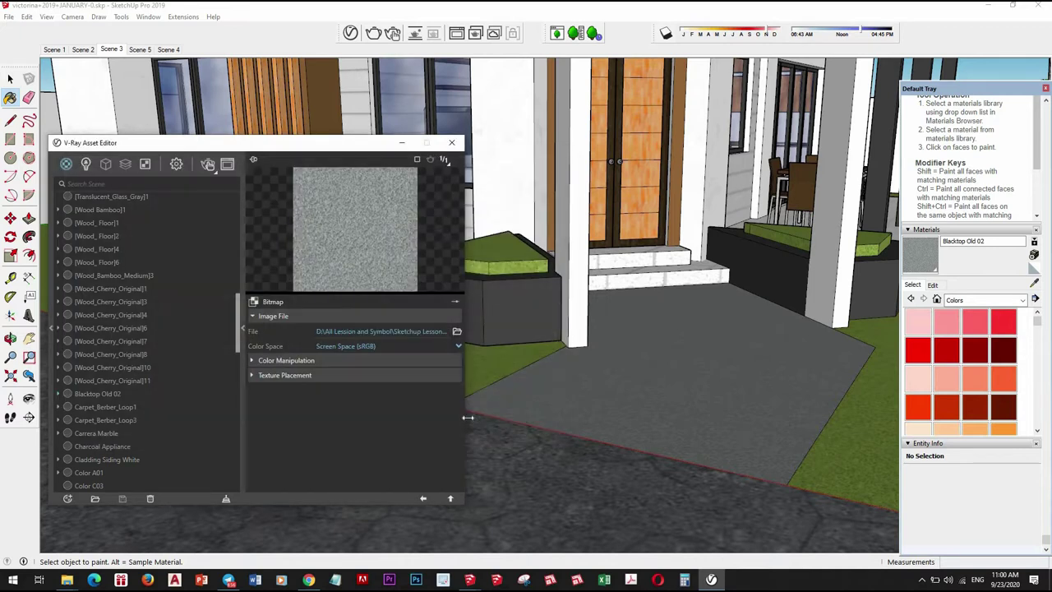
{"action": "scroll", "coordinate": [712, 389], "scroll_direction": "down", "scroll_amount": 3}
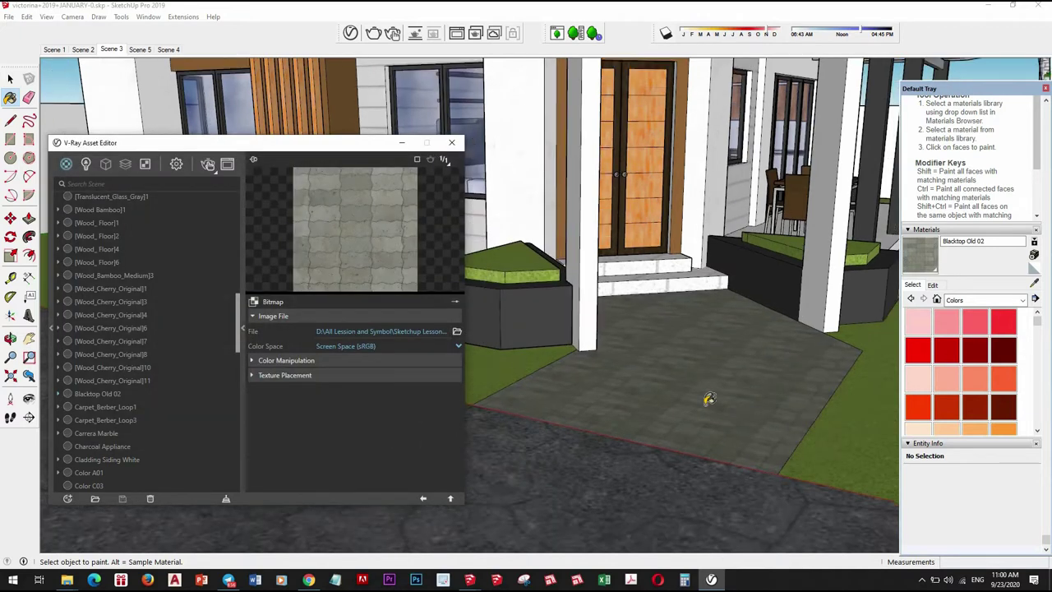
{"action": "mouse_move", "coordinate": [846, 517]}
{"action": "middle_mouse_down"}
{"action": "mouse_move", "coordinate": [683, 434]}
{"action": "mouse_move", "coordinate": [914, 413]}
{"action": "middle_mouse_up"}
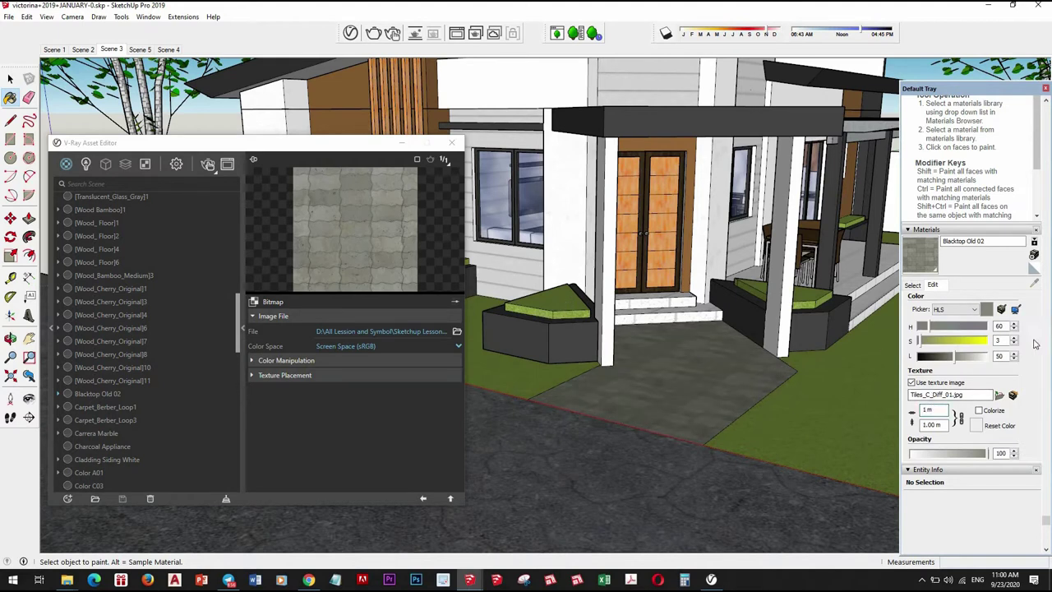
- Load Tiles_G_Bump.jpg as the diffuse bitmap of the Color M07 planter material
{"action": "left_click", "coordinate": [914, 286]}
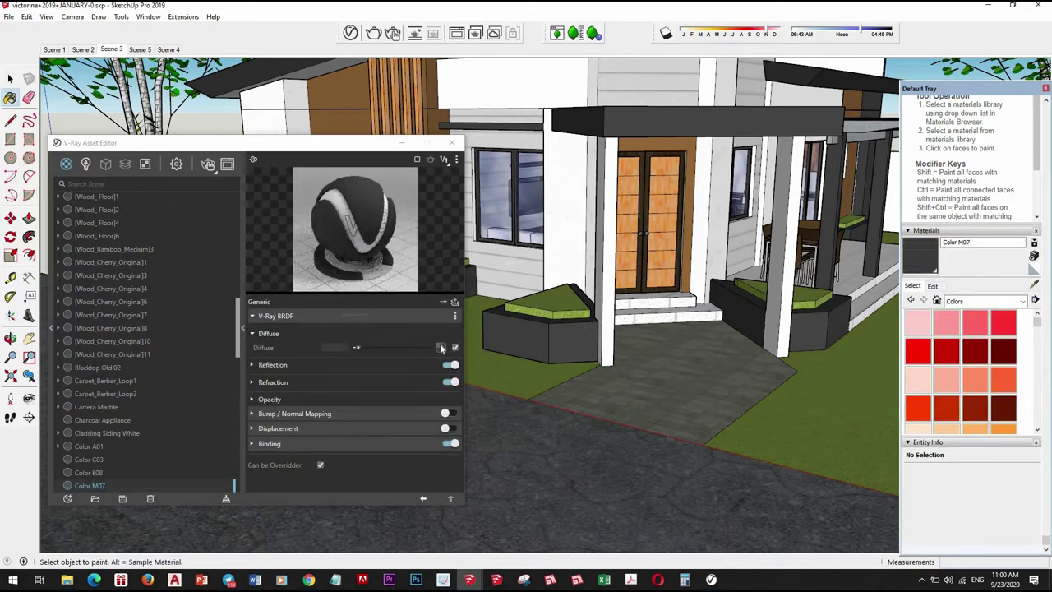
{"action": "left_click", "coordinate": [439, 347]}
{"action": "left_click", "coordinate": [398, 178]}
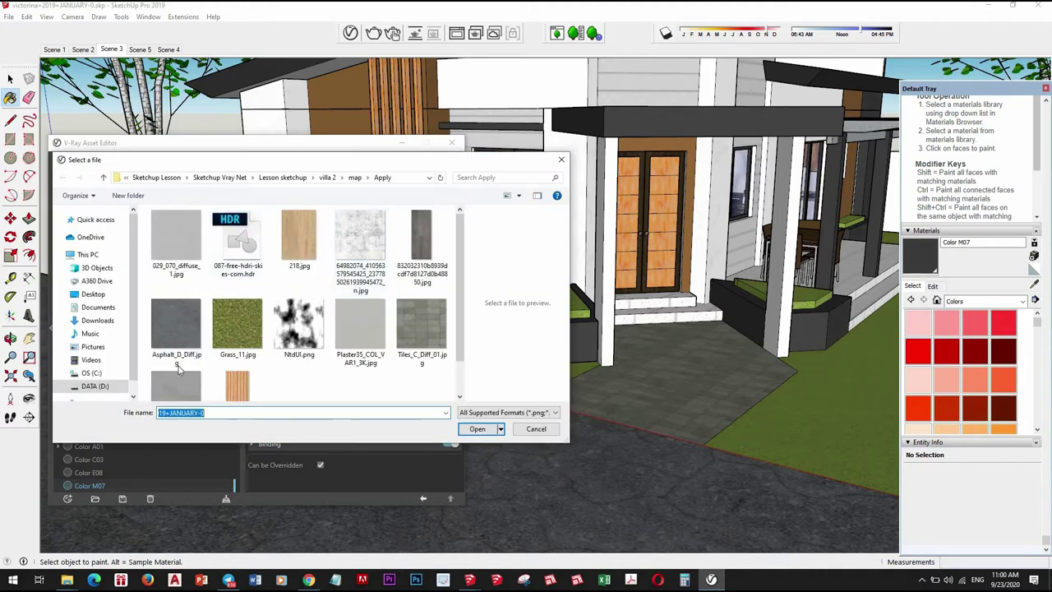
{"action": "left_click", "coordinate": [182, 371]}
{"action": "left_click", "coordinate": [487, 428]}
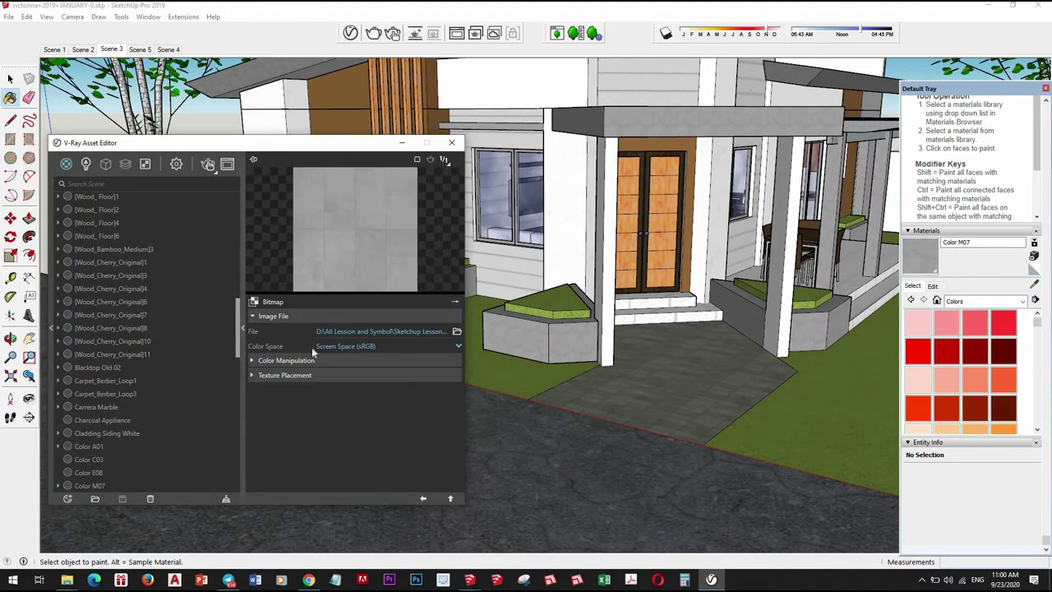
- Set the Color M07 texture width to 1 m, then sample the lawn's Grass Light Green
{"action": "left_click", "coordinate": [933, 286]}
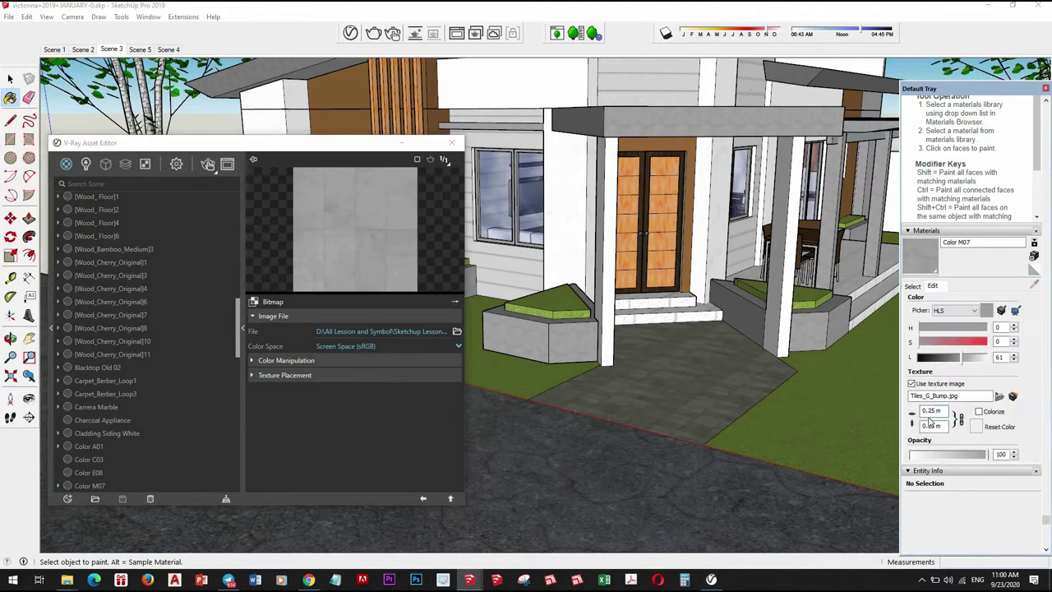
{"action": "double_click", "coordinate": [932, 411]}
{"action": "scroll", "coordinate": [593, 339], "scroll_direction": "up", "scroll_amount": 3}
{"action": "scroll", "coordinate": [589, 331], "scroll_direction": "up", "scroll_amount": 3}
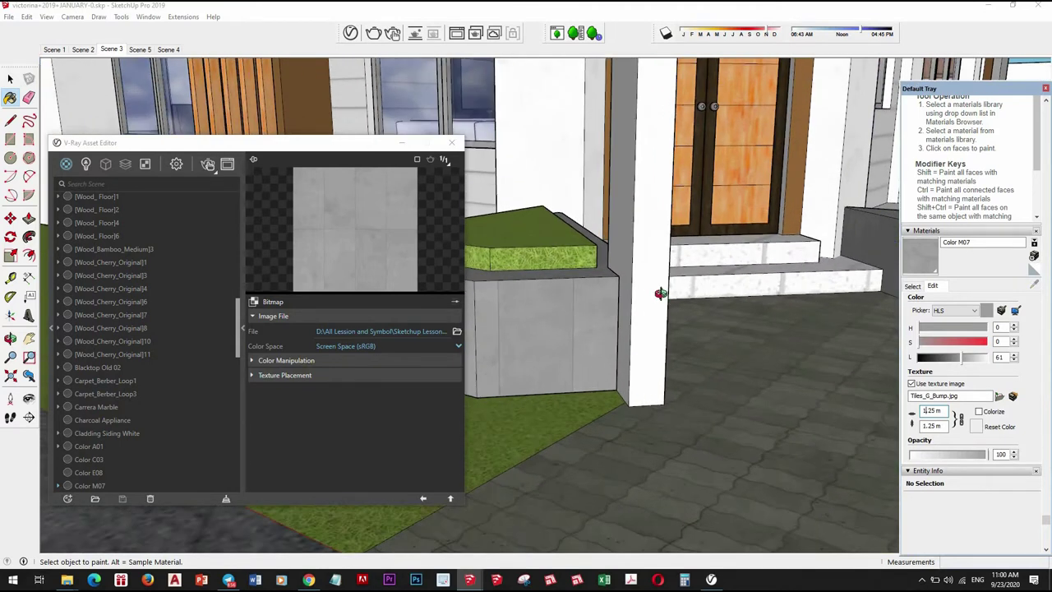
{"action": "middle_click_drag", "start_coordinate": [589, 331], "coordinate": [660, 288]}
{"action": "scroll", "coordinate": [664, 309], "scroll_direction": "down", "scroll_amount": 1}
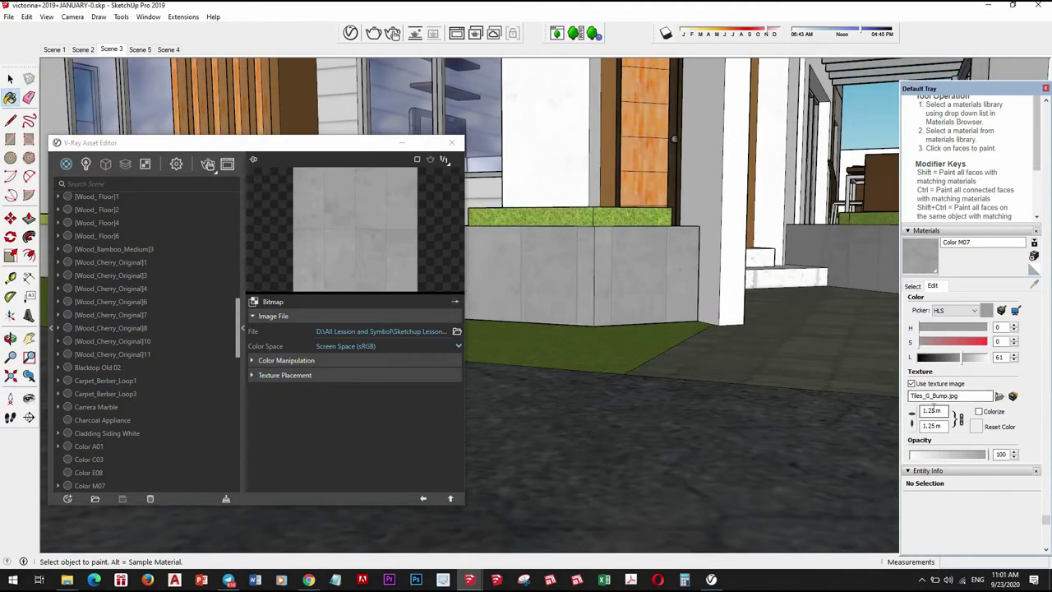
{"action": "type", "text": "1"}
{"action": "key", "text": "Return"}
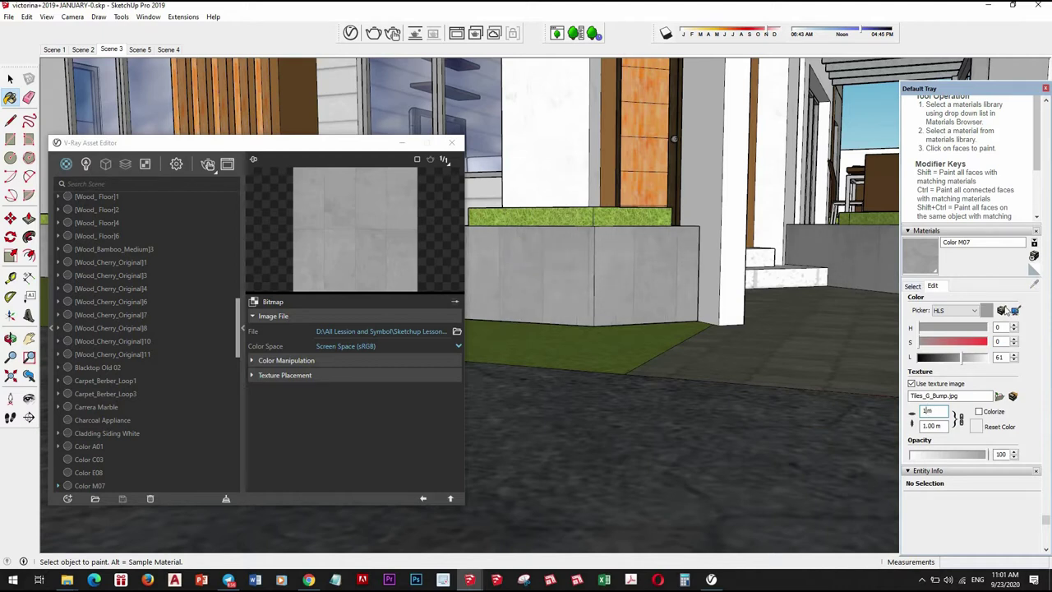
{"action": "left_click", "coordinate": [912, 286]}
{"action": "mouse_move", "coordinate": [715, 308]}
{"action": "middle_mouse_down"}
{"action": "mouse_move", "coordinate": [680, 388]}
{"action": "mouse_move", "coordinate": [653, 361]}
{"action": "middle_mouse_up"}
{"action": "left_click", "coordinate": [652, 361], "text": "alt"}
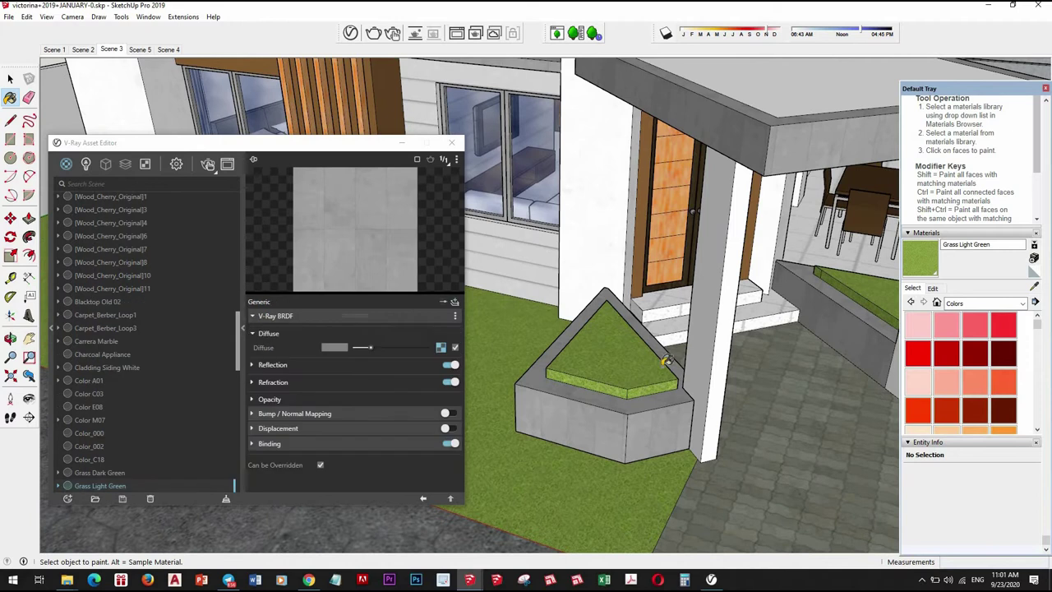
- Paste Grass Light Green's diffuse texture as its bump map at amount 1.57, then close the editor
{"action": "right_click", "coordinate": [440, 349]}
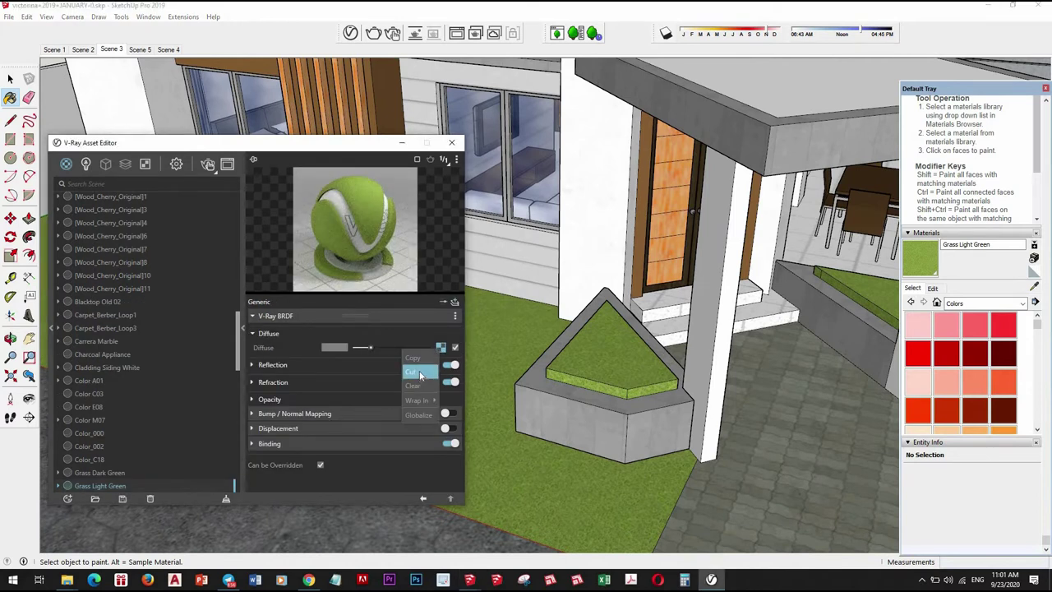
{"action": "left_click", "coordinate": [351, 413]}
{"action": "right_click", "coordinate": [451, 436]}
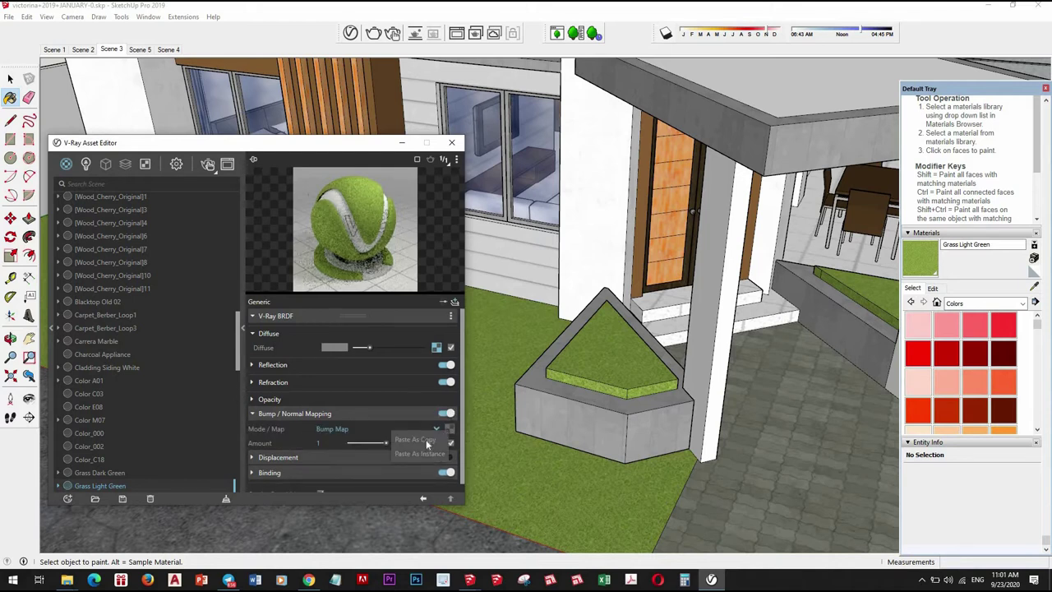
{"action": "left_click", "coordinate": [415, 436]}
{"action": "left_click", "coordinate": [384, 442]}
{"action": "left_click_drag", "start_coordinate": [400, 442], "coordinate": [406, 442]}
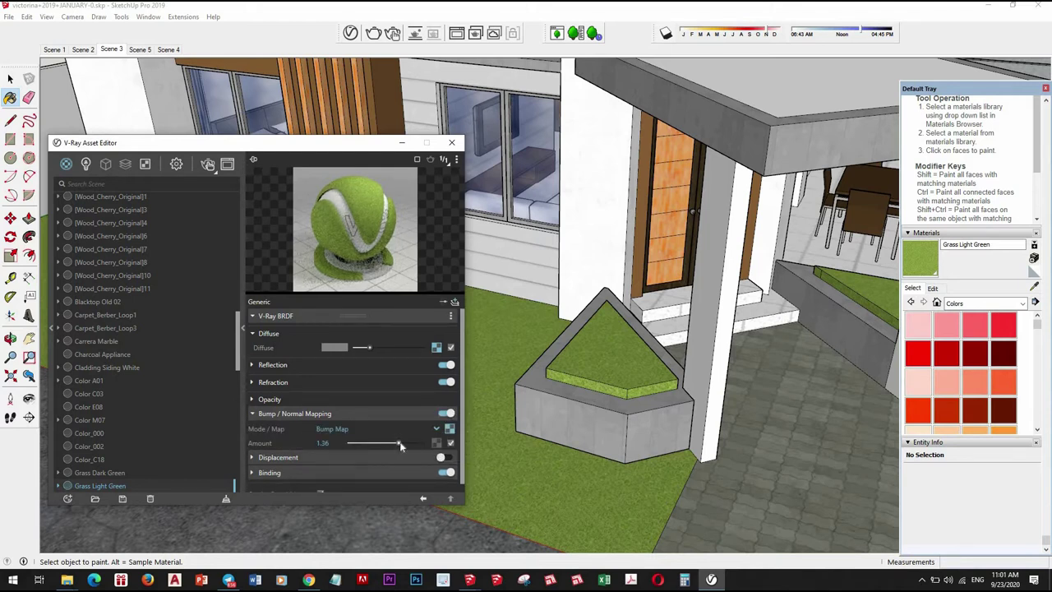
{"action": "left_click", "coordinate": [370, 365]}
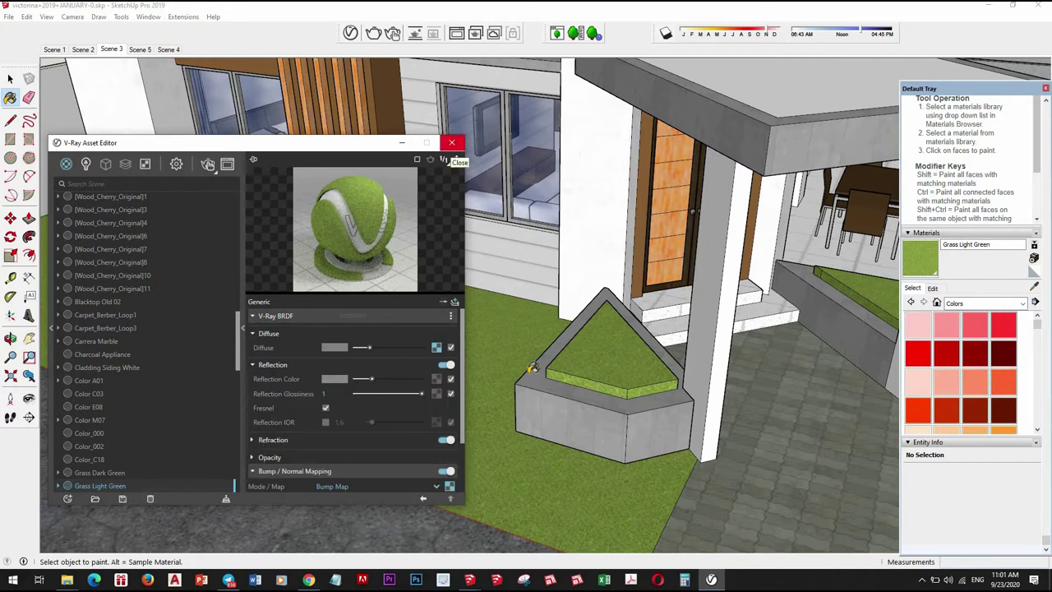
{"action": "left_click", "coordinate": [451, 144]}
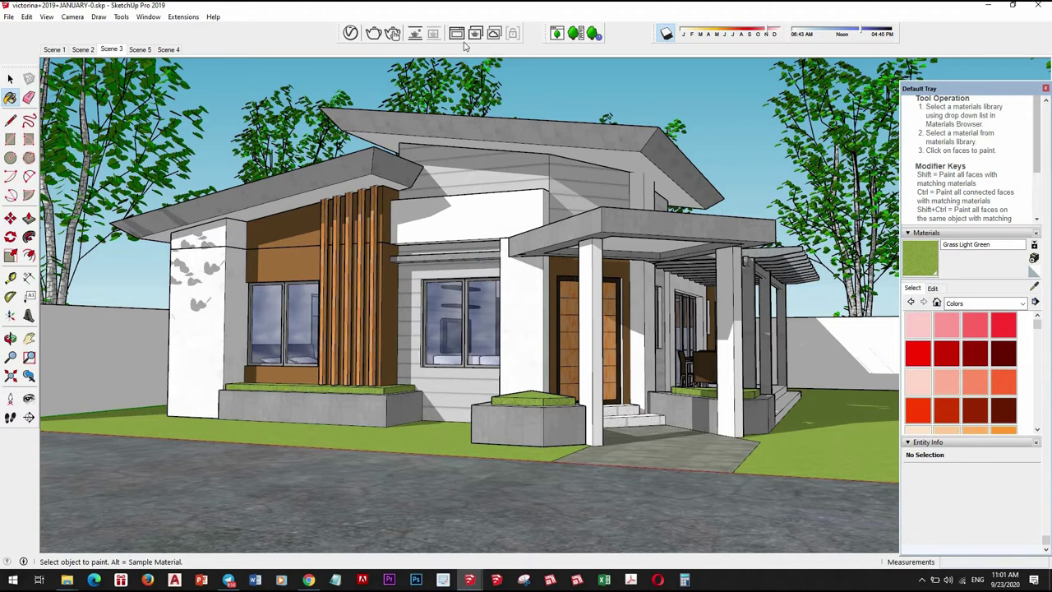
- Render the current house view with V-Ray into the 800 x 600 frame buffer
{"action": "left_click", "coordinate": [395, 37]}
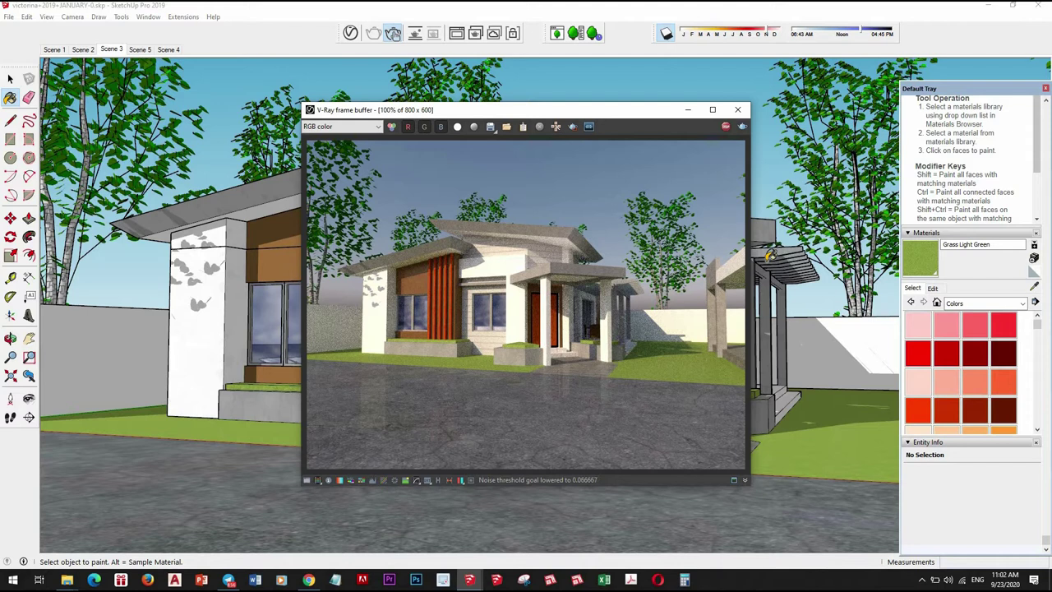
- Zoom in and pan across the rendered house image to inspect its details
{"action": "scroll", "coordinate": [583, 399], "scroll_direction": "up", "scroll_amount": 5}
{"action": "scroll", "coordinate": [559, 379], "scroll_direction": "down", "scroll_amount": 5}
{"action": "scroll", "coordinate": [591, 335], "scroll_direction": "up", "scroll_amount": 1}
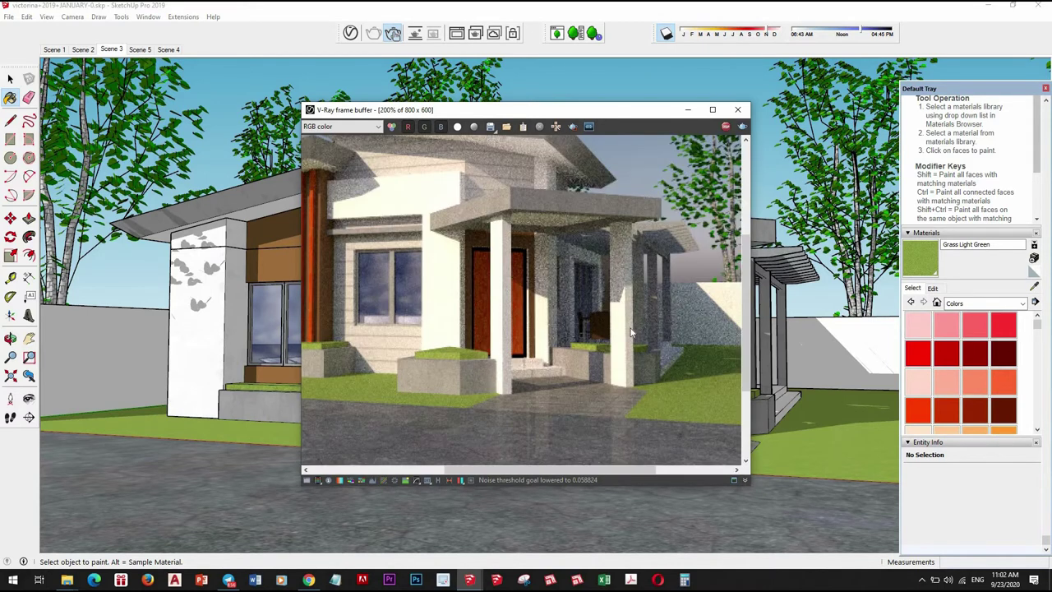
{"action": "middle_click_drag", "start_coordinate": [654, 341], "coordinate": [614, 359]}
{"action": "scroll", "coordinate": [614, 359], "scroll_direction": "down", "scroll_amount": 1}
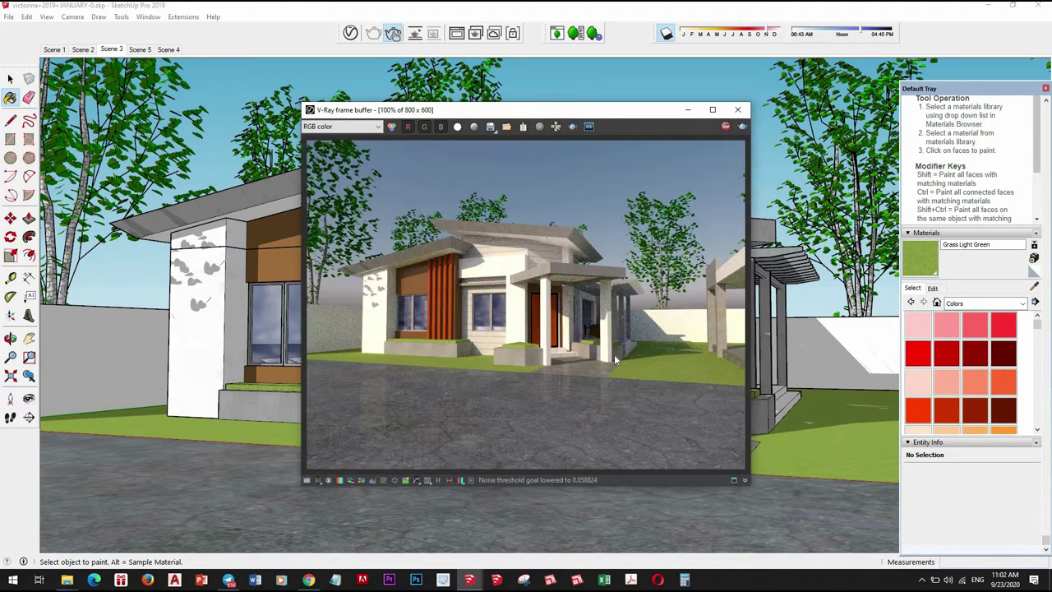
{"action": "scroll", "coordinate": [579, 303], "scroll_direction": "up", "scroll_amount": 1}
{"action": "scroll", "coordinate": [495, 271], "scroll_direction": "down", "scroll_amount": 1}
{"action": "scroll", "coordinate": [564, 277], "scroll_direction": "up", "scroll_amount": 1}
{"action": "scroll", "coordinate": [509, 277], "scroll_direction": "down", "scroll_amount": 1}
{"action": "scroll", "coordinate": [485, 277], "scroll_direction": "up", "scroll_amount": 1}
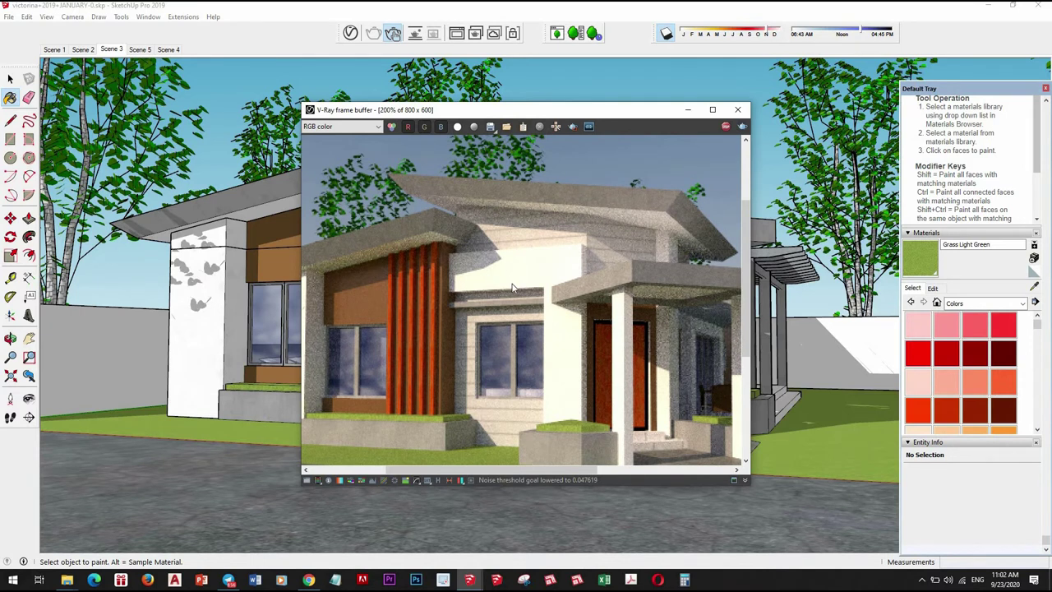
- Zoom the render in and out, reset it to 100%, and close the frame buffer
{"action": "scroll", "coordinate": [512, 287], "scroll_direction": "down", "scroll_amount": 1}
{"action": "scroll", "coordinate": [609, 380], "scroll_direction": "up", "scroll_amount": 1}
{"action": "scroll", "coordinate": [616, 374], "scroll_direction": "down", "scroll_amount": 1}
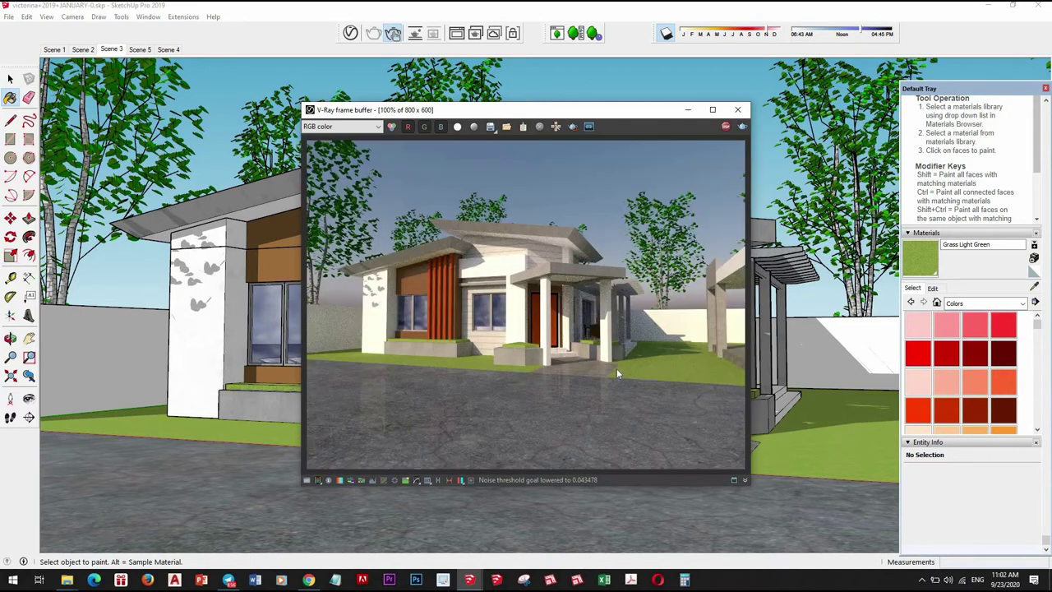
{"action": "scroll", "coordinate": [447, 366], "scroll_direction": "up", "scroll_amount": 1}
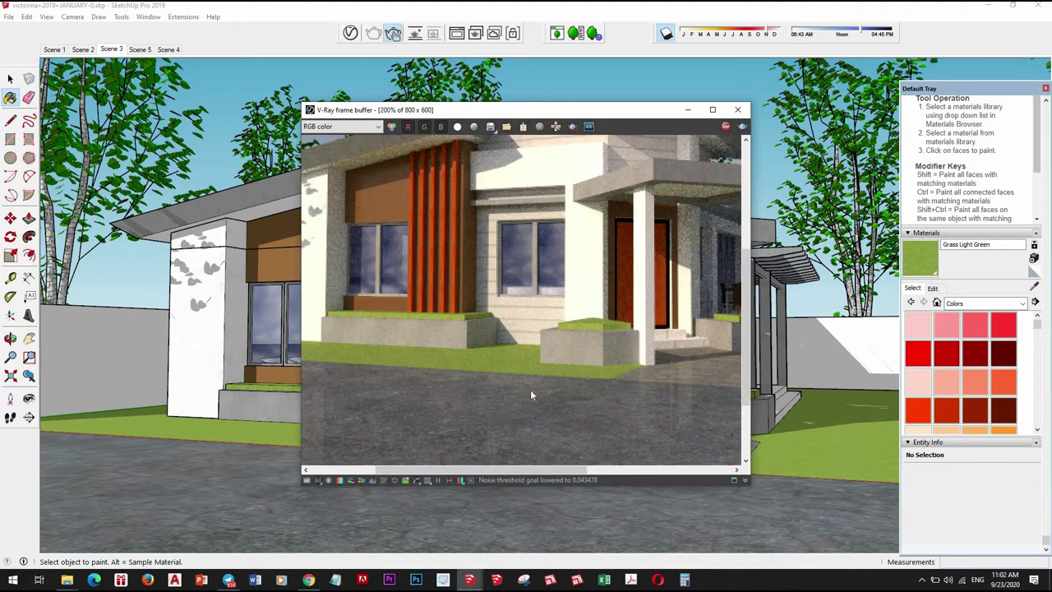
{"action": "scroll", "coordinate": [553, 393], "scroll_direction": "down", "scroll_amount": 1}
{"action": "scroll", "coordinate": [722, 379], "scroll_direction": "up", "scroll_amount": 1}
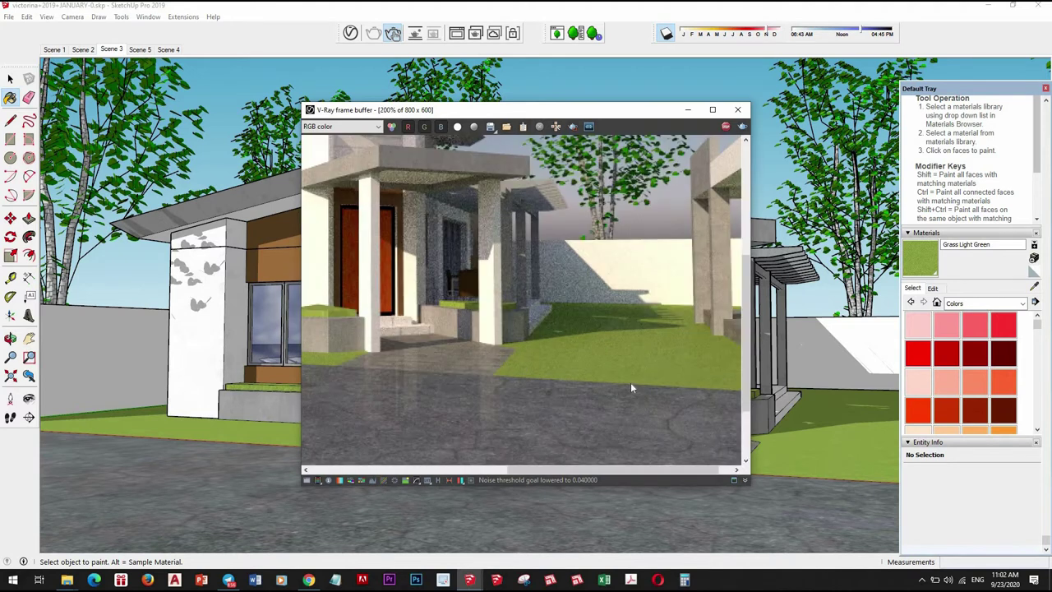
{"action": "scroll", "coordinate": [630, 383], "scroll_direction": "down", "scroll_amount": 2}
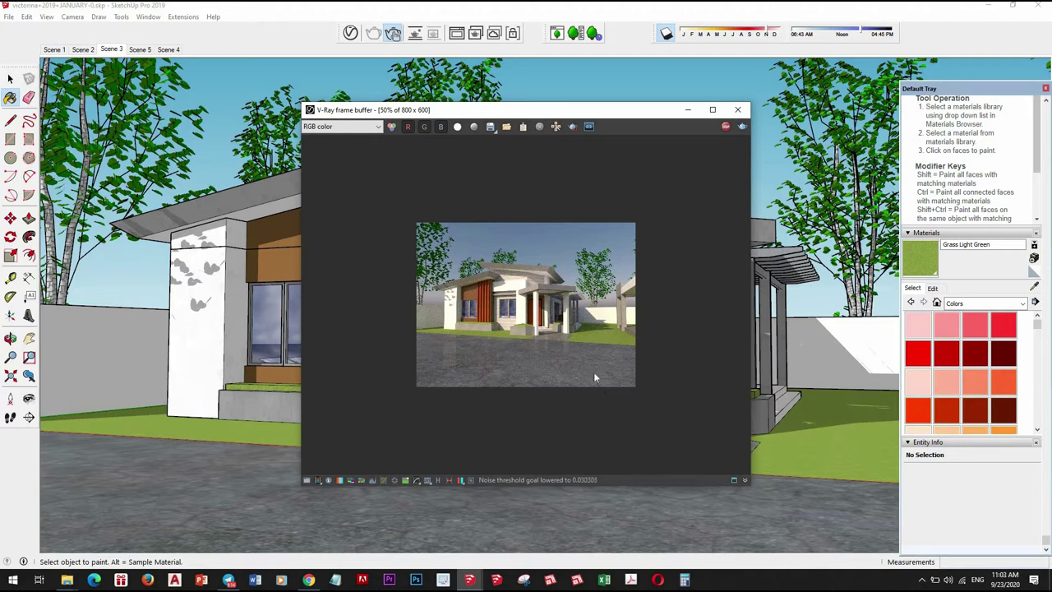
{"action": "double_click", "coordinate": [580, 360]}
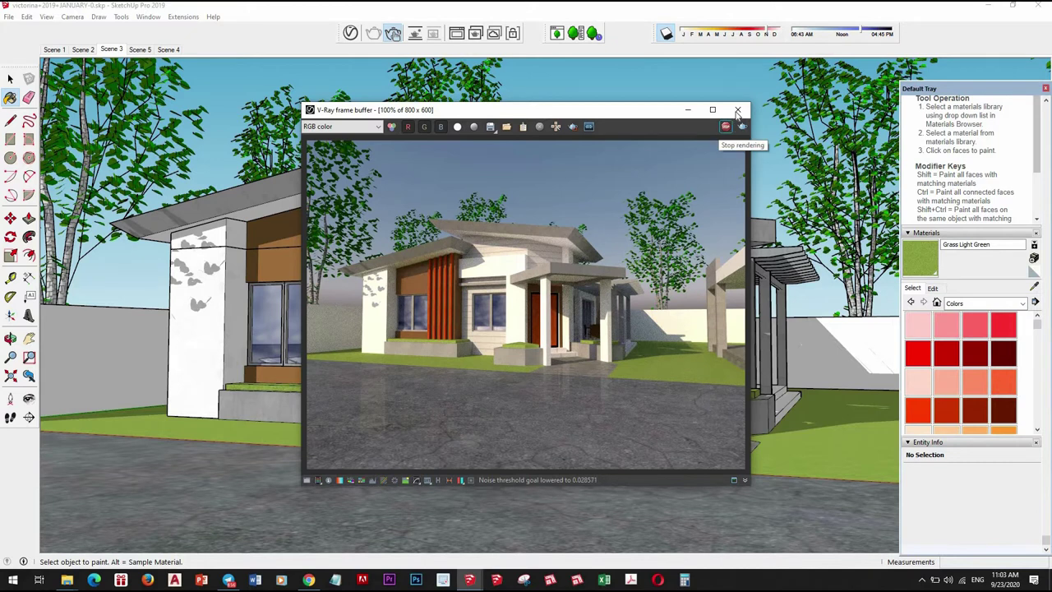
{"action": "left_click", "coordinate": [746, 280]}
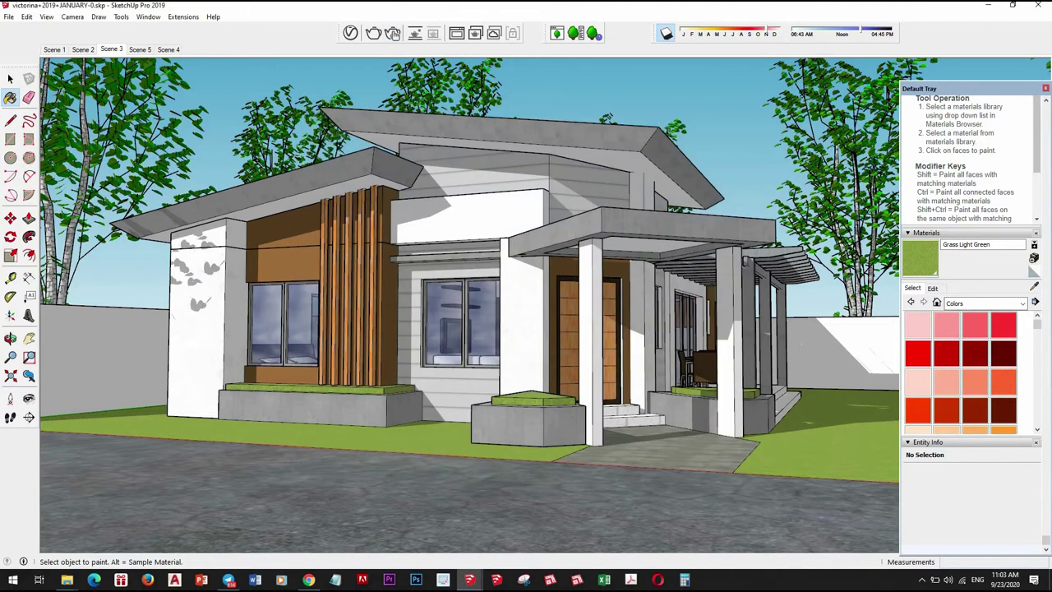
- Load Grass_11.jpg as the bitmap for Grass Light Green's diffuse map
{"action": "left_click", "coordinate": [350, 33]}
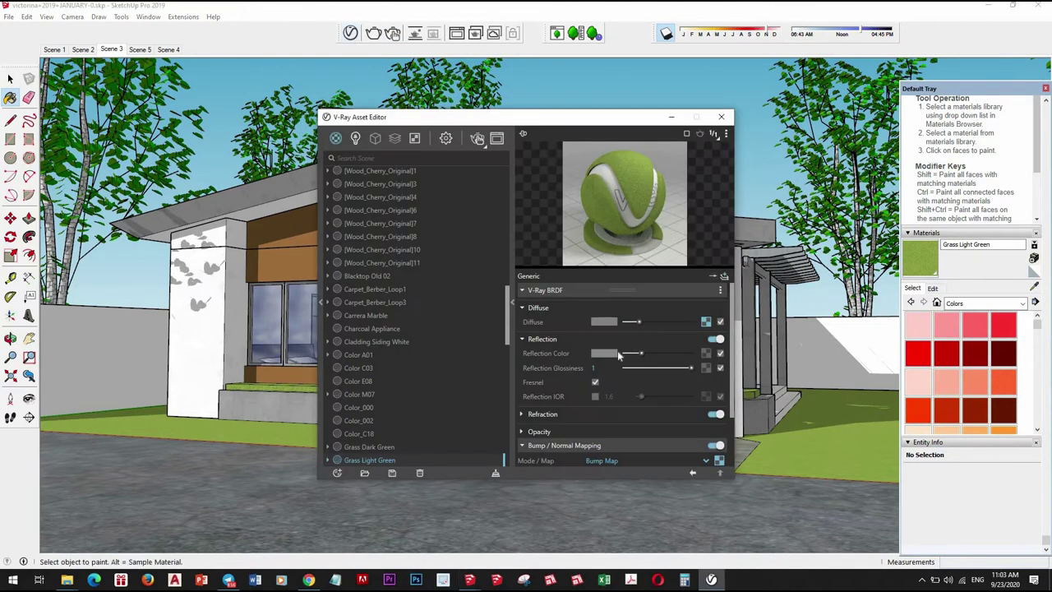
{"action": "left_click", "coordinate": [707, 322]}
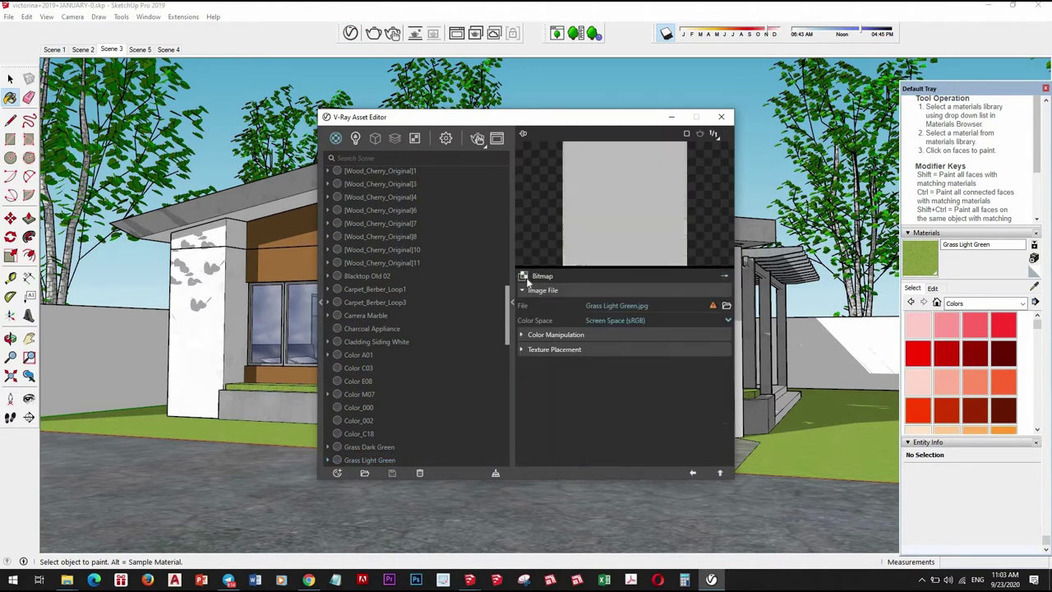
{"action": "left_click", "coordinate": [551, 289]}
{"action": "left_click", "coordinate": [551, 288]}
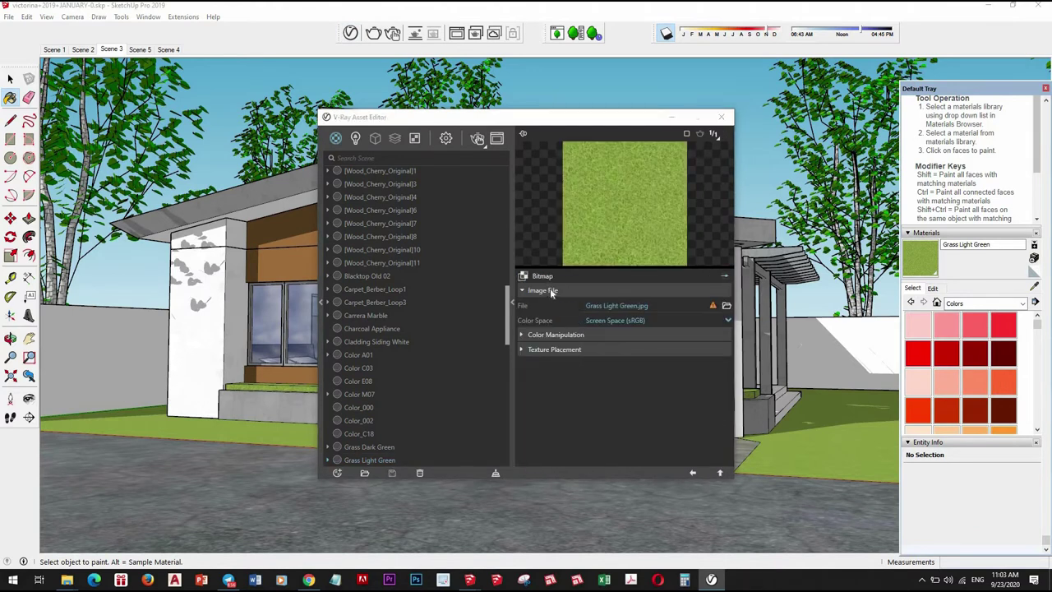
{"action": "left_click", "coordinate": [514, 294]}
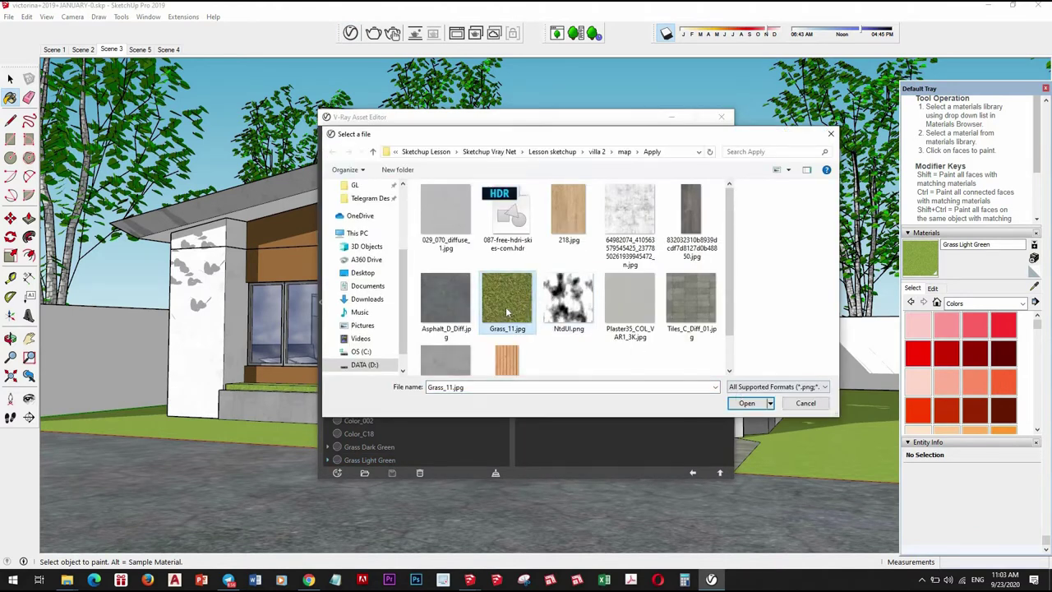
{"action": "left_click", "coordinate": [746, 401]}
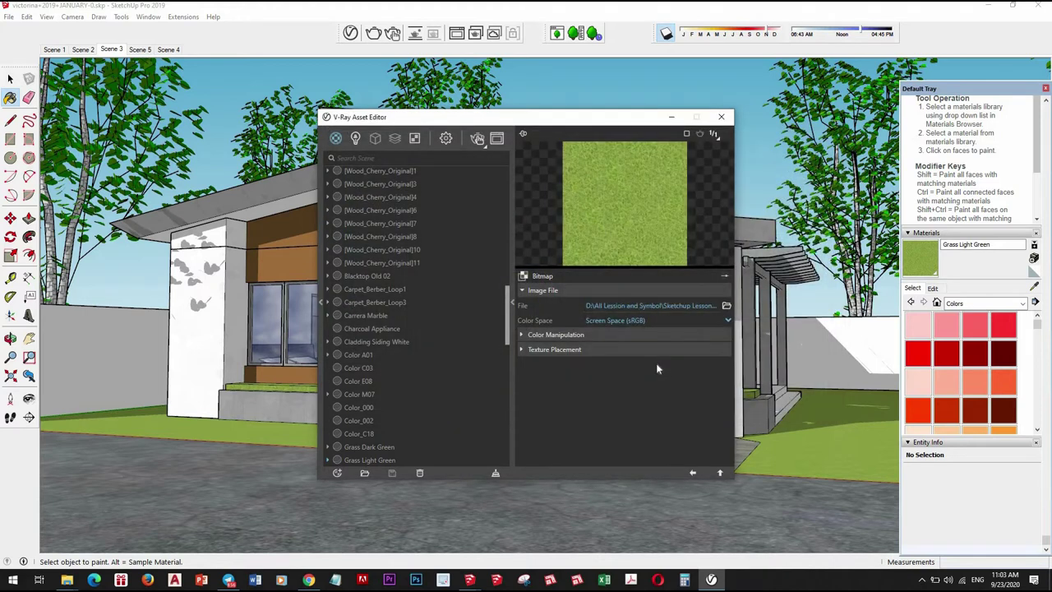
{"action": "left_click", "coordinate": [721, 474]}
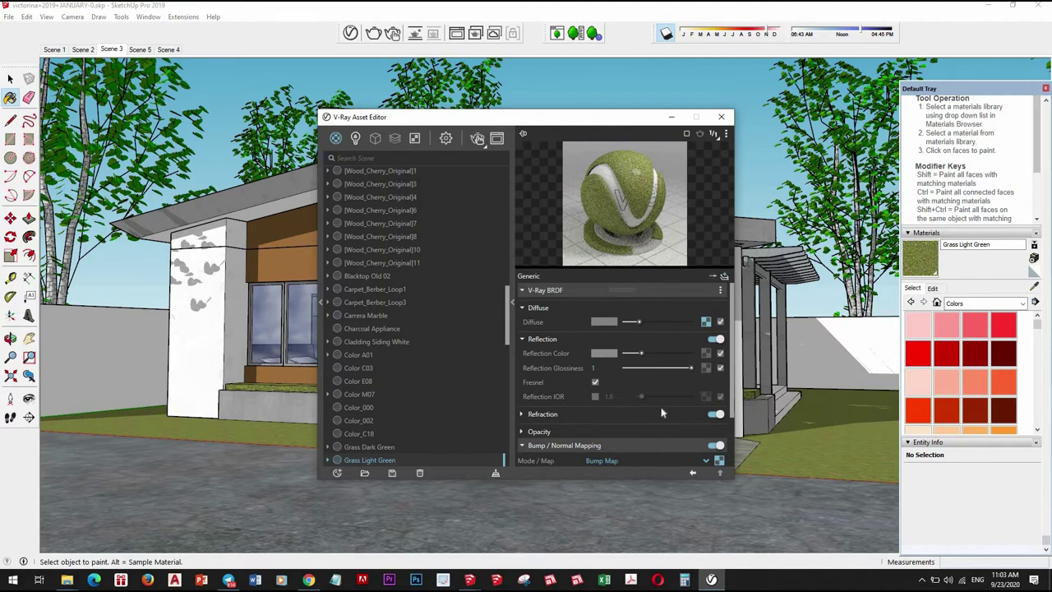
- Open and dismiss the diffuse and bump texture options for Grass Light Green
{"action": "right_click", "coordinate": [708, 323]}
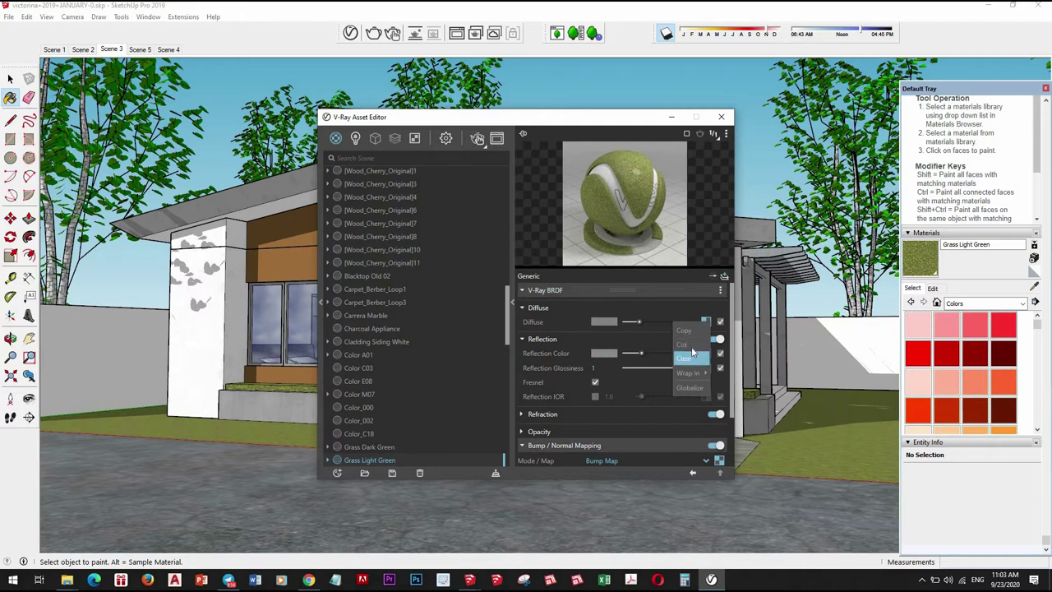
{"action": "left_click", "coordinate": [719, 460]}
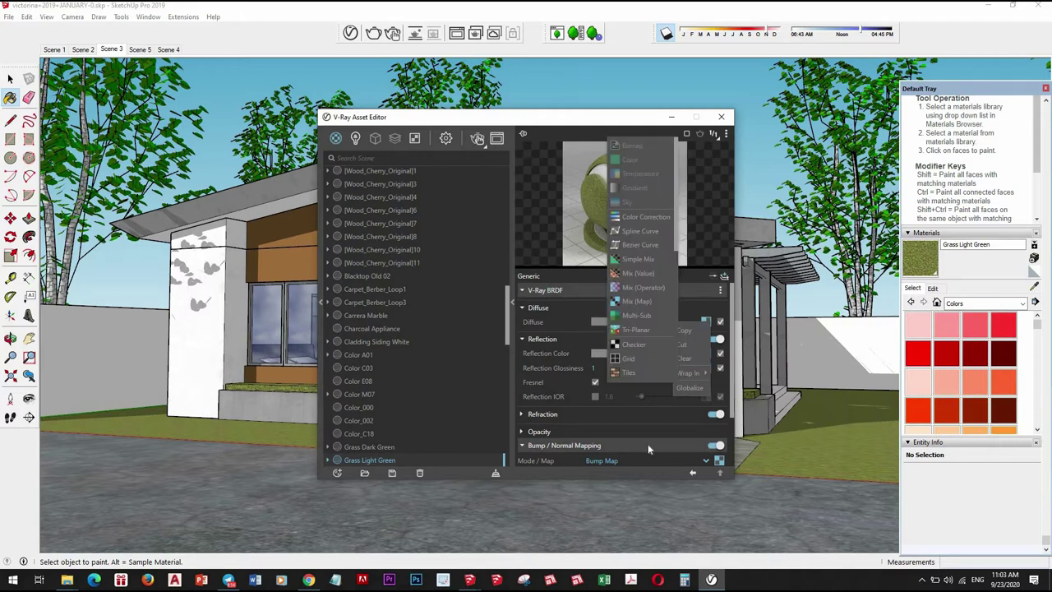
{"action": "left_click", "coordinate": [719, 460]}
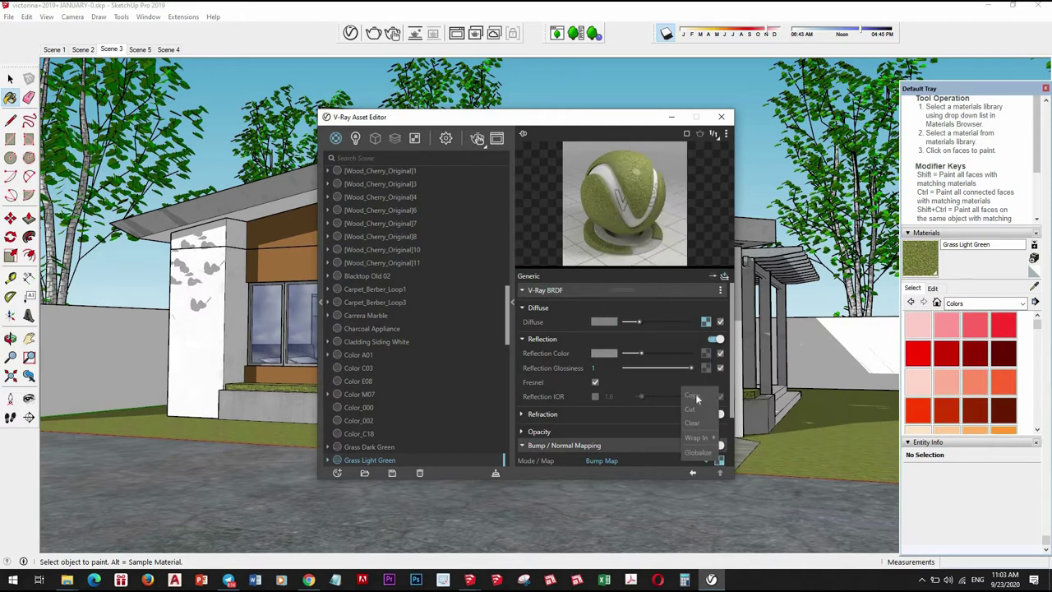
{"action": "right_click", "coordinate": [707, 323]}
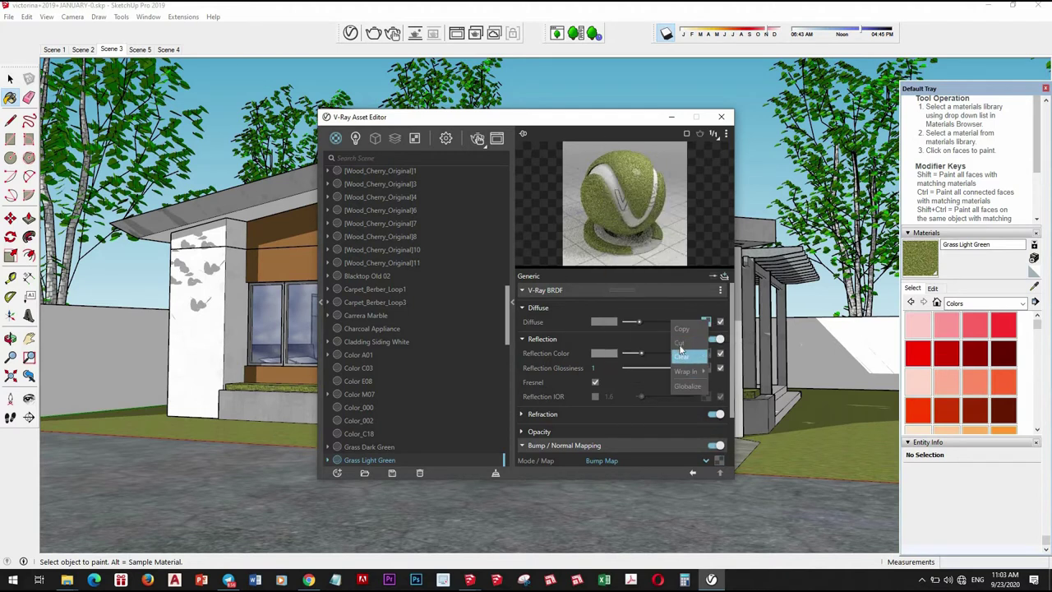
{"action": "left_click", "coordinate": [680, 354]}
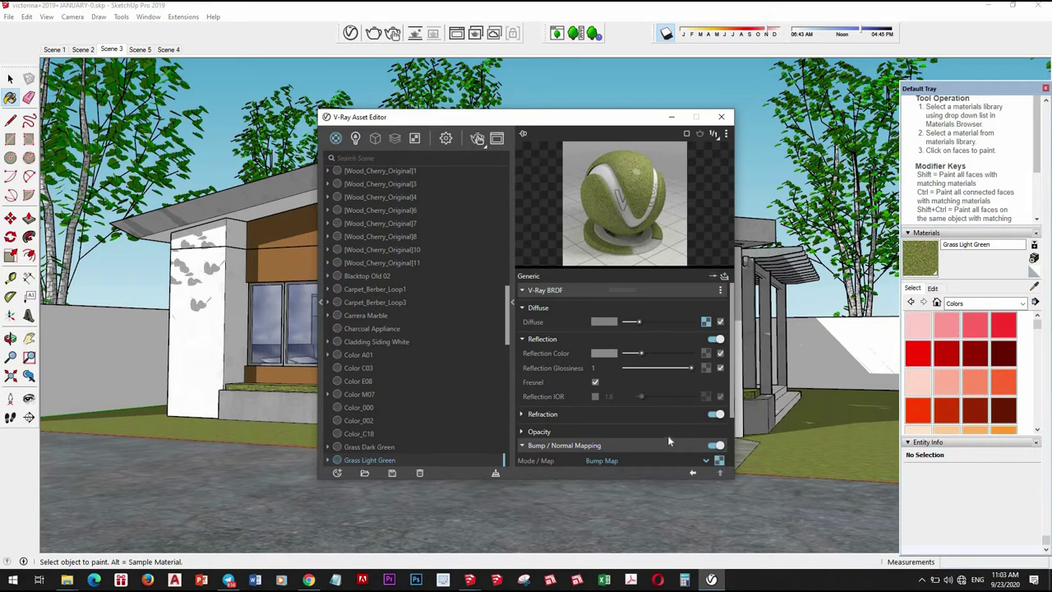
- Raise the Grass Light Green bump amount from 1.57 to 1.71 and start a render
{"action": "scroll", "coordinate": [668, 441], "scroll_direction": "down", "scroll_amount": 2}
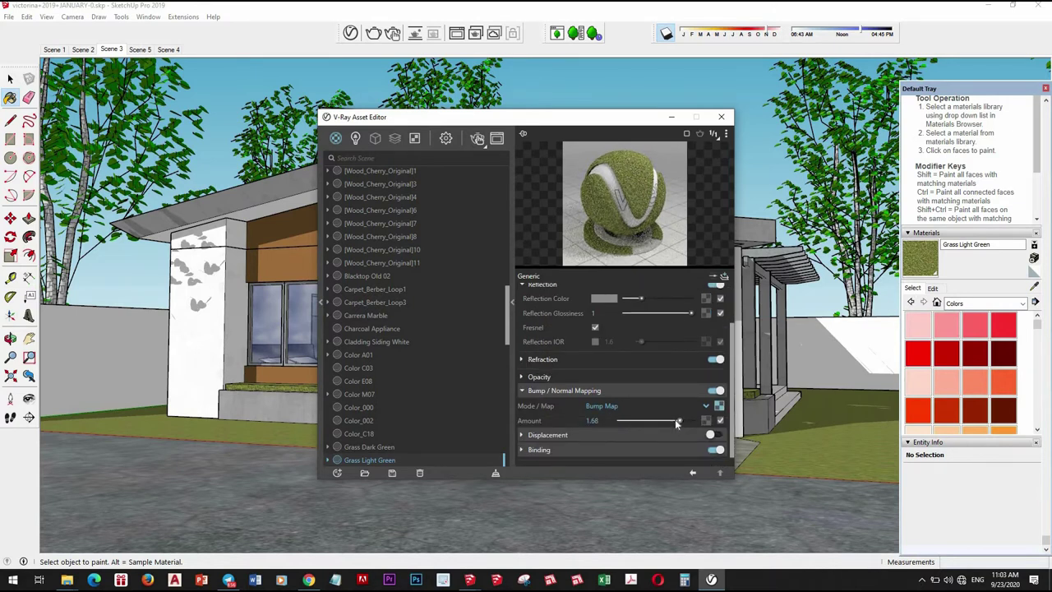
{"action": "left_click_drag", "start_coordinate": [675, 419], "coordinate": [681, 419]}
{"action": "left_click", "coordinate": [478, 138]}
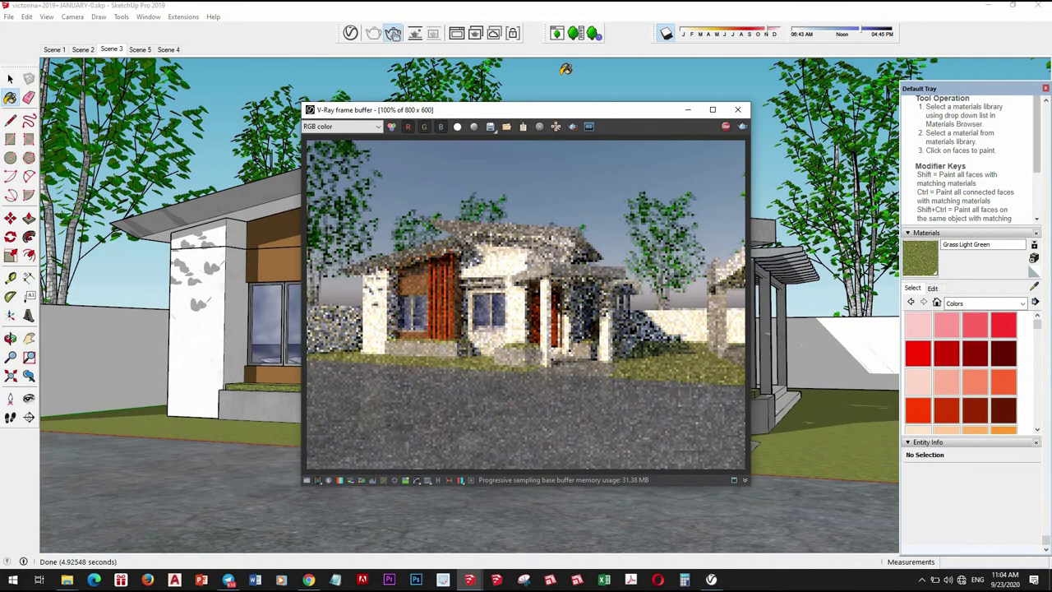
- Zoom in and out on the finished grass-textured house render, then close the frame buffer
{"action": "scroll", "coordinate": [467, 360], "scroll_direction": "up", "scroll_amount": 1}
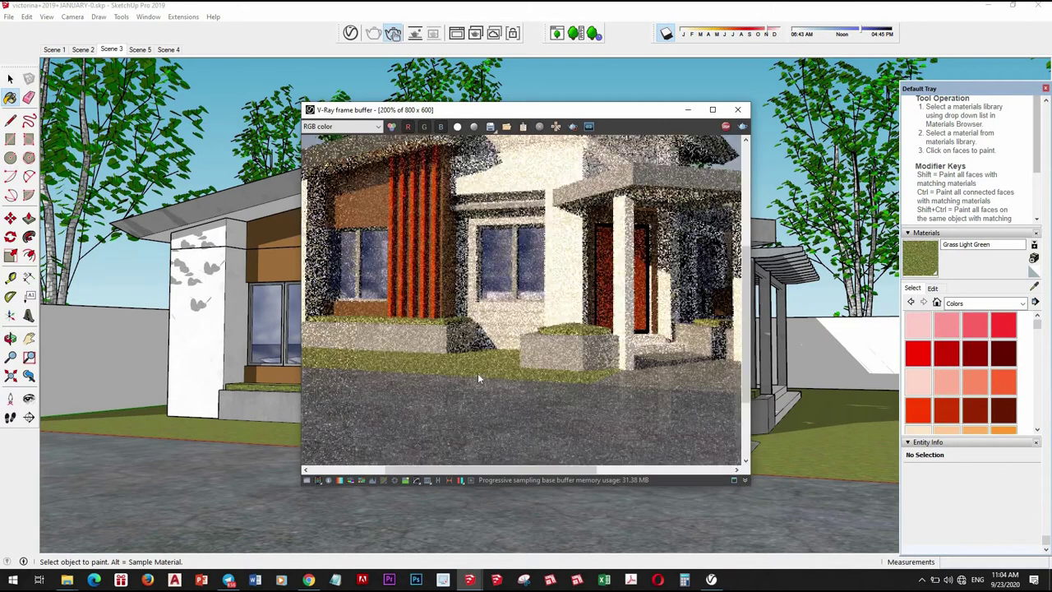
{"action": "scroll", "coordinate": [478, 373], "scroll_direction": "up", "scroll_amount": 1}
{"action": "scroll", "coordinate": [510, 360], "scroll_direction": "down", "scroll_amount": 1}
{"action": "scroll", "coordinate": [524, 370], "scroll_direction": "down", "scroll_amount": 1}
{"action": "scroll", "coordinate": [547, 360], "scroll_direction": "down", "scroll_amount": 1}
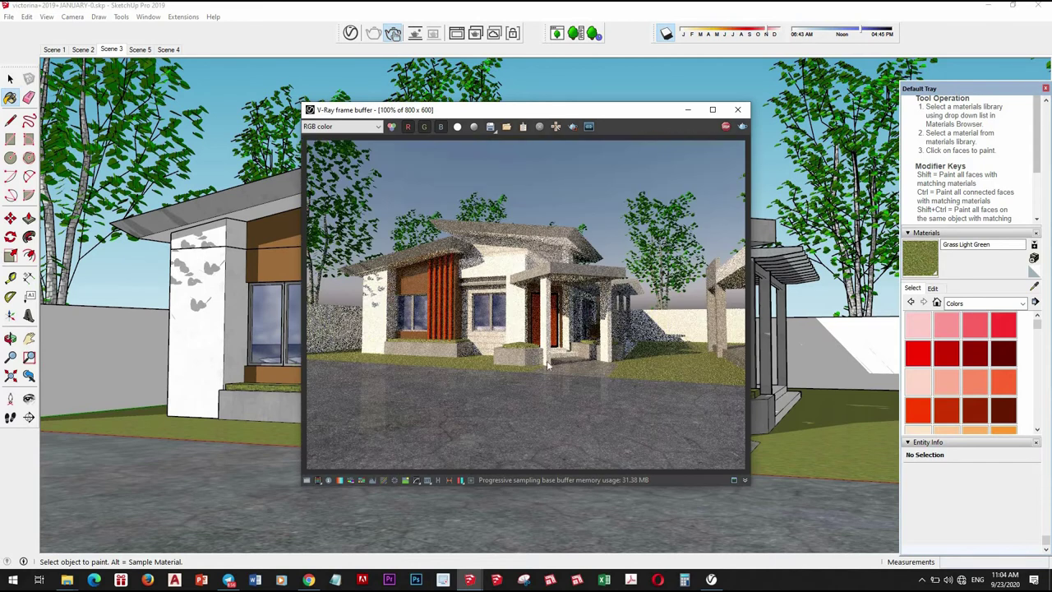
{"action": "scroll", "coordinate": [528, 368], "scroll_direction": "up", "scroll_amount": 1}
{"action": "scroll", "coordinate": [617, 340], "scroll_direction": "down", "scroll_amount": 2}
{"action": "scroll", "coordinate": [614, 343], "scroll_direction": "up", "scroll_amount": 1}
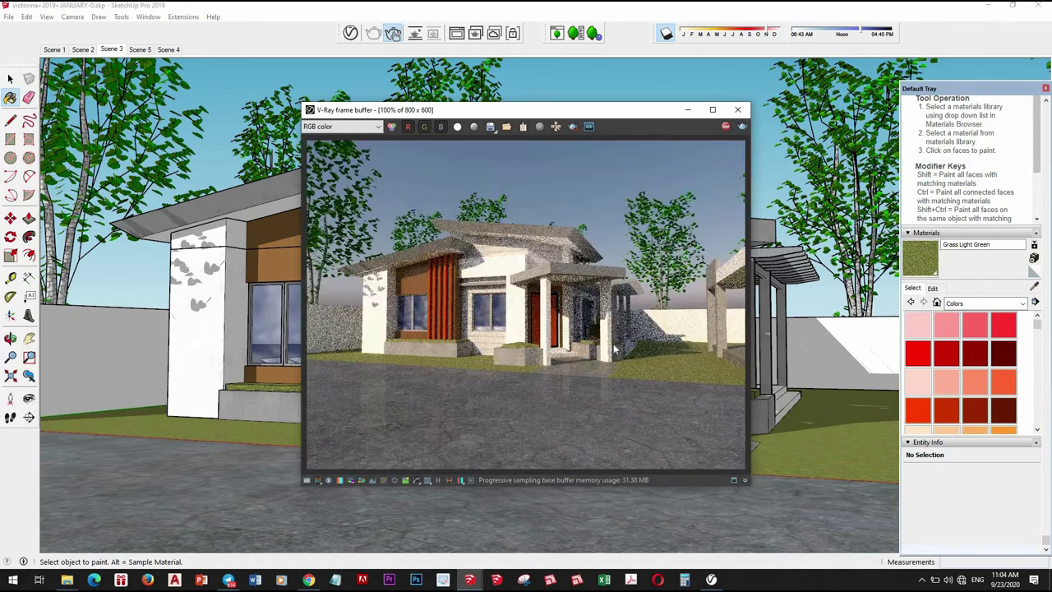
{"action": "scroll", "coordinate": [526, 370], "scroll_direction": "down", "scroll_amount": 1}
{"action": "scroll", "coordinate": [489, 344], "scroll_direction": "up", "scroll_amount": 1}
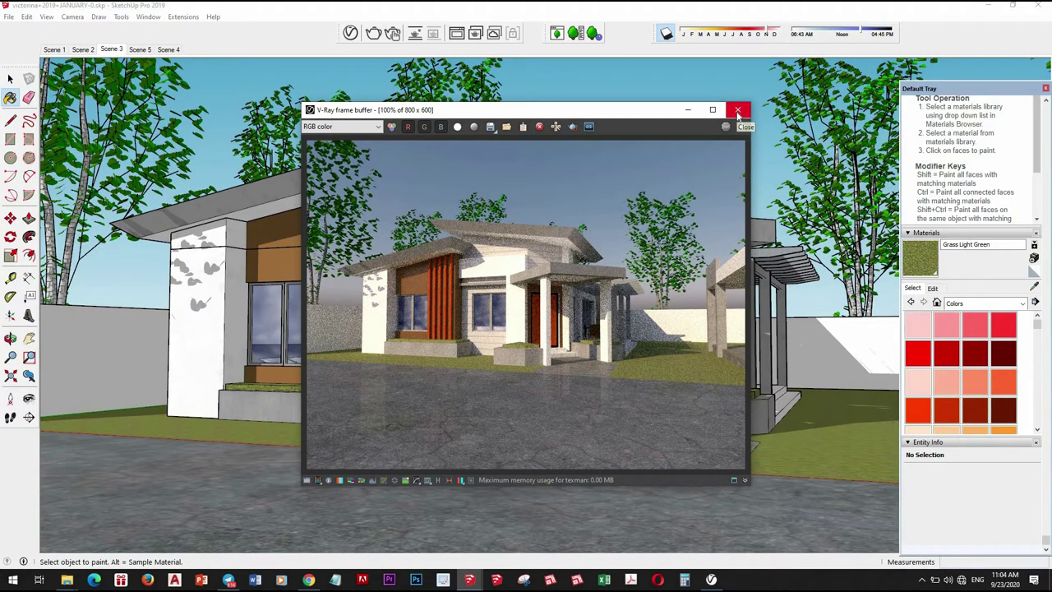
{"action": "left_click", "coordinate": [738, 115]}
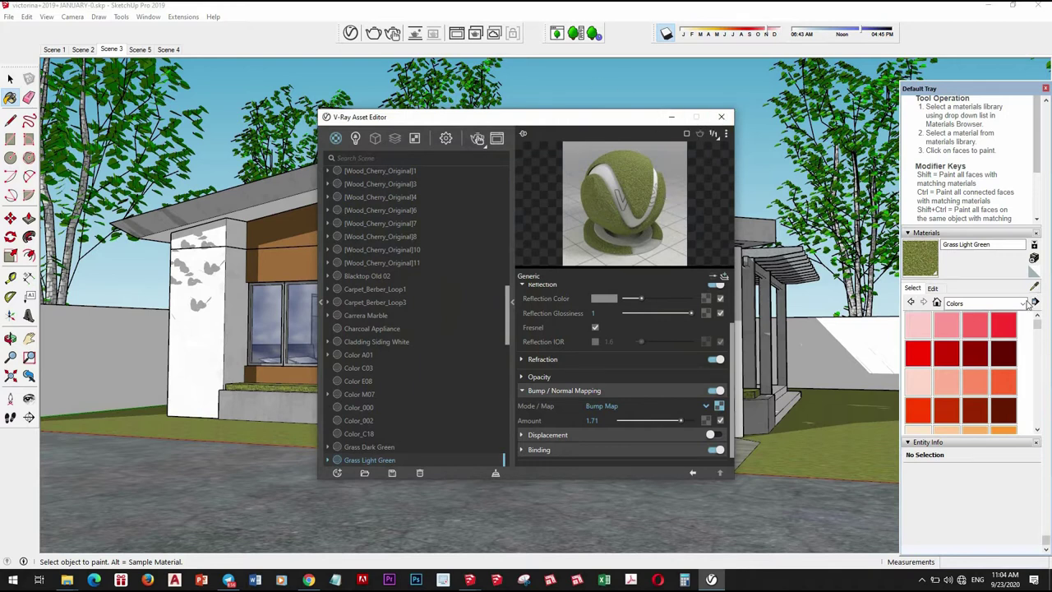
- Sample Cladding Siding White and paste its diffuse texture into Bump with a stronger amount
{"action": "left_click_drag", "start_coordinate": [592, 128], "coordinate": [727, 233]}
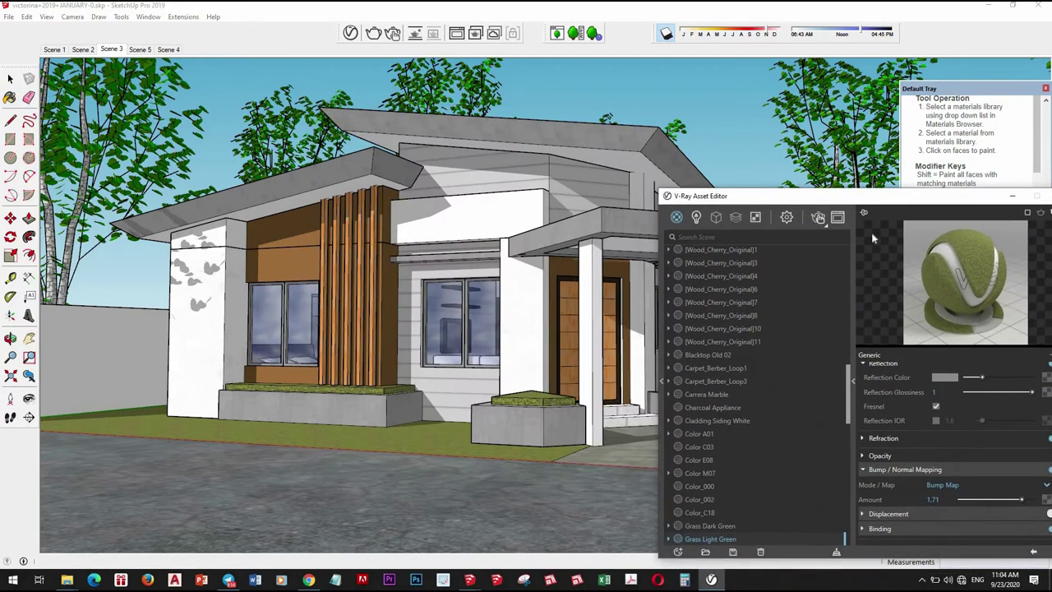
{"action": "left_click", "coordinate": [503, 168], "text": "alt"}
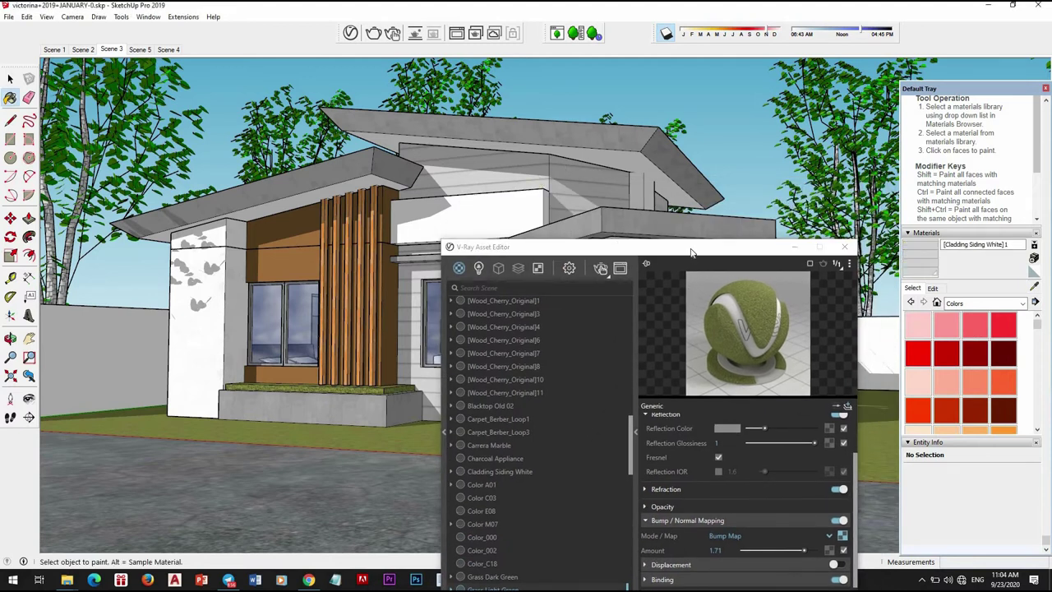
{"action": "left_click_drag", "start_coordinate": [670, 253], "coordinate": [507, 154]}
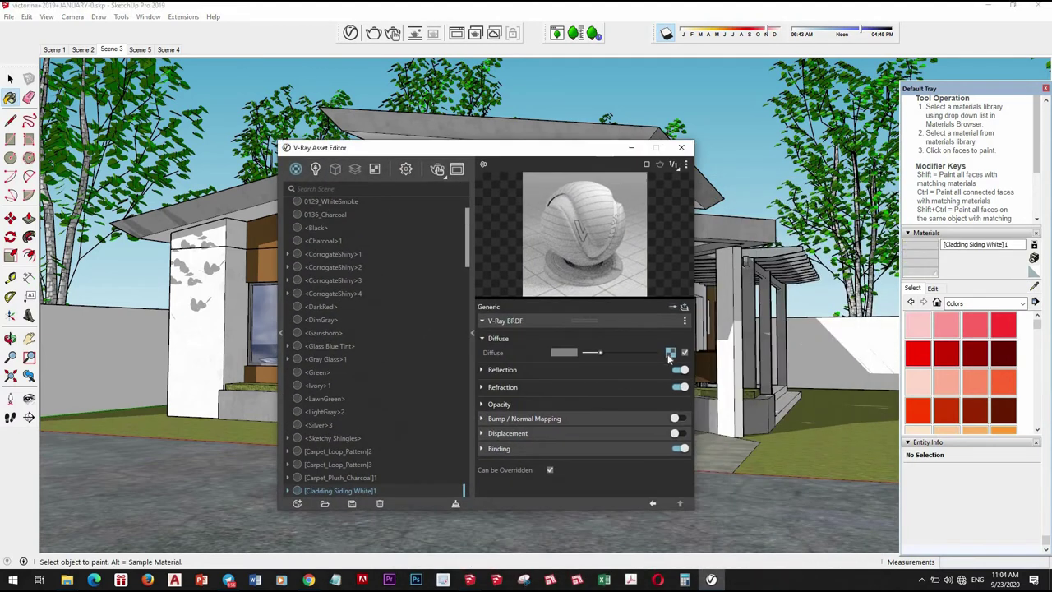
{"action": "right_click", "coordinate": [670, 354]}
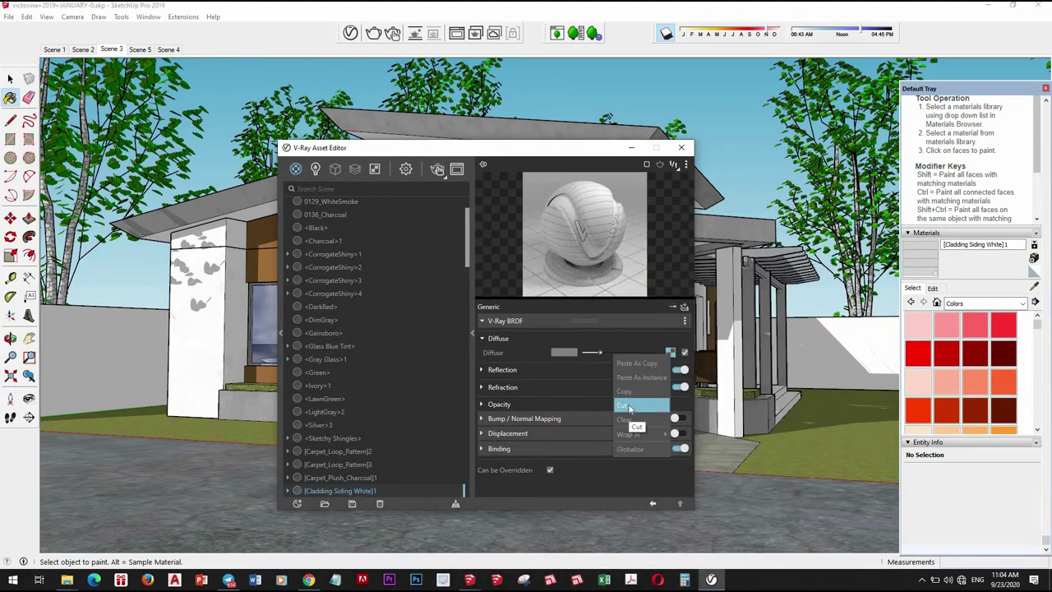
{"action": "left_click", "coordinate": [675, 419]}
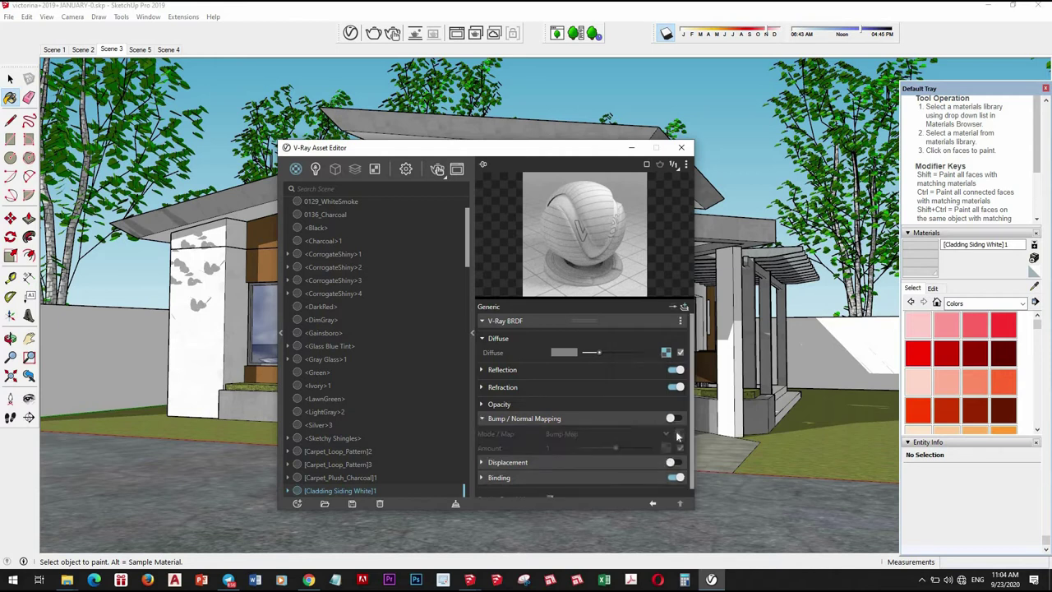
{"action": "right_click", "coordinate": [678, 436]}
{"action": "left_click", "coordinate": [649, 440]}
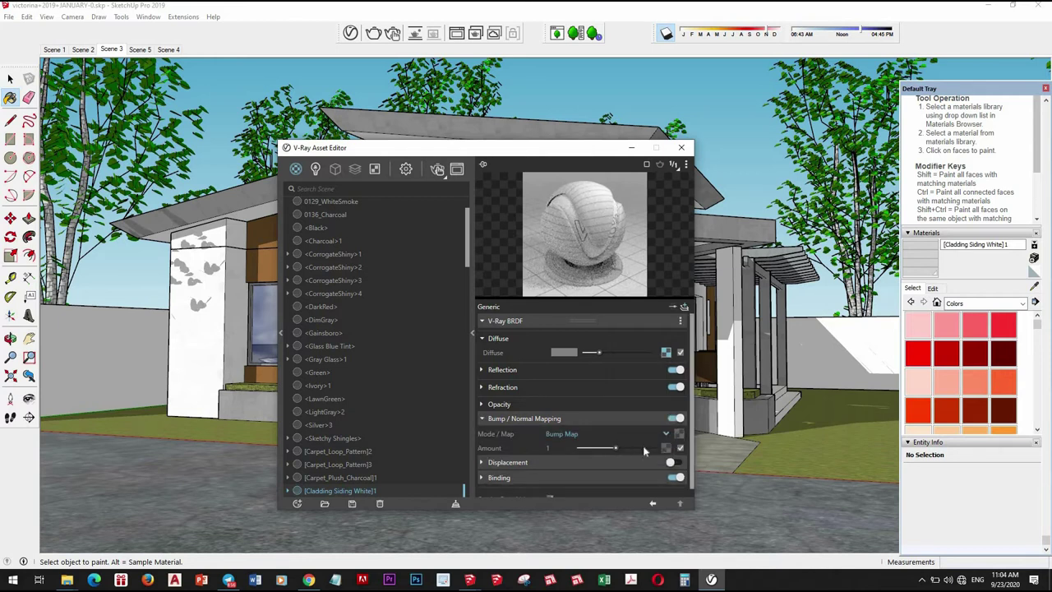
{"action": "left_click_drag", "start_coordinate": [615, 448], "coordinate": [643, 448]}
- Lighten the siding's reflection colour, then sample the floor's Wood_Floor1 material
{"action": "left_click", "coordinate": [531, 369]}
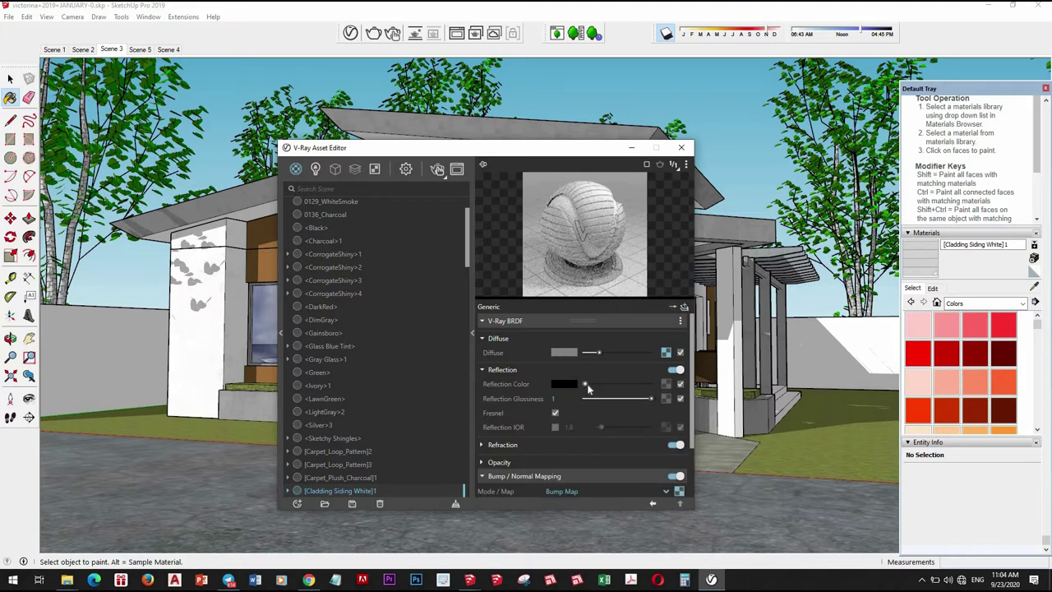
{"action": "left_click", "coordinate": [623, 385]}
{"action": "left_click", "coordinate": [589, 158]}
{"action": "left_click_drag", "start_coordinate": [460, 148], "coordinate": [279, 192]}
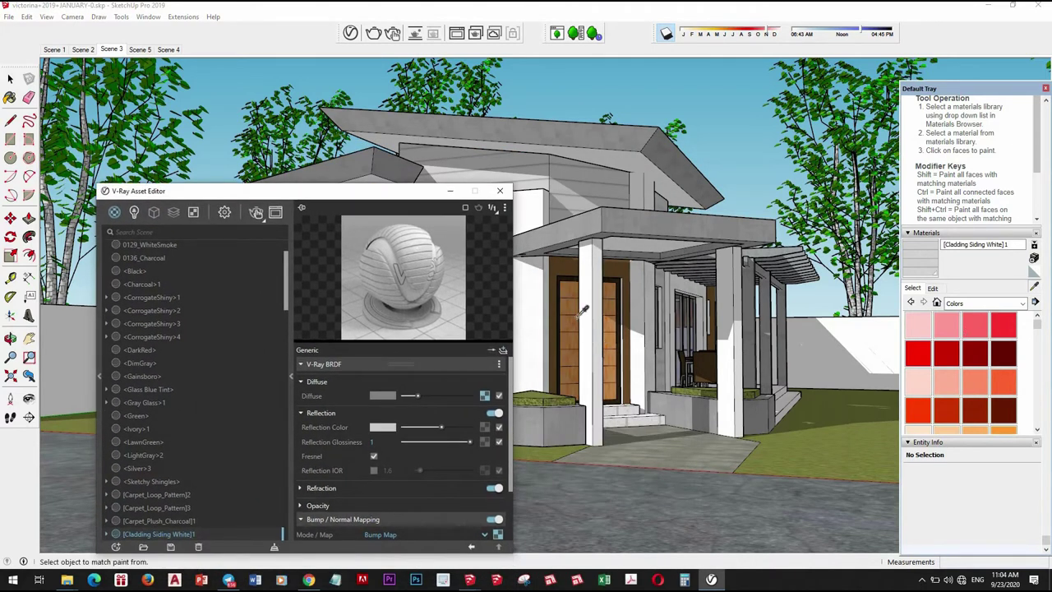
{"action": "left_click", "coordinate": [581, 314], "text": "alt"}
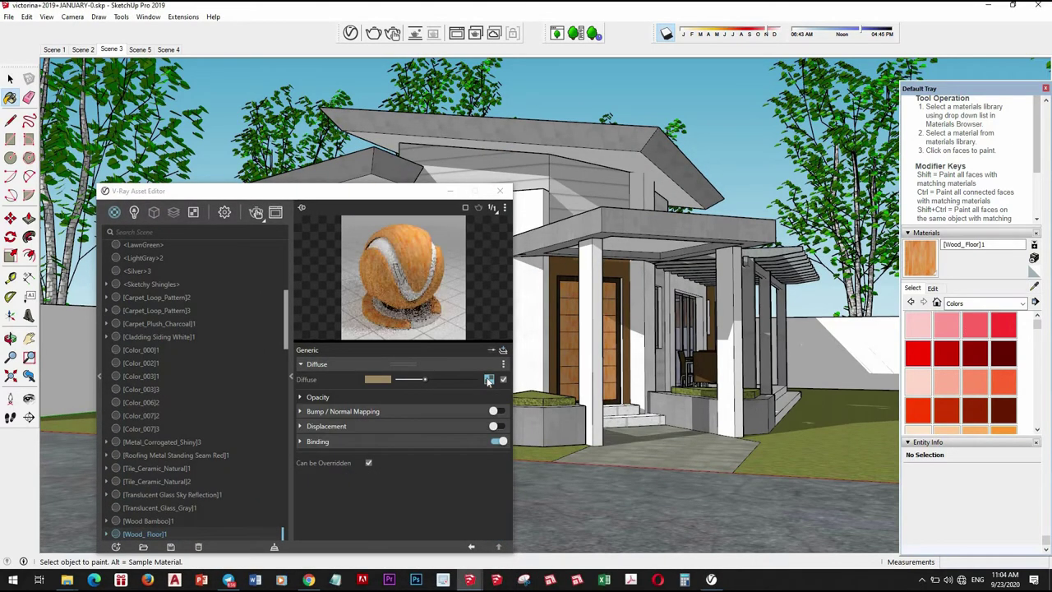
- Give Wood_Floor1 bump mapping and a light-grey reflection layer, then Alt-sample Color C03
{"action": "right_click", "coordinate": [489, 381]}
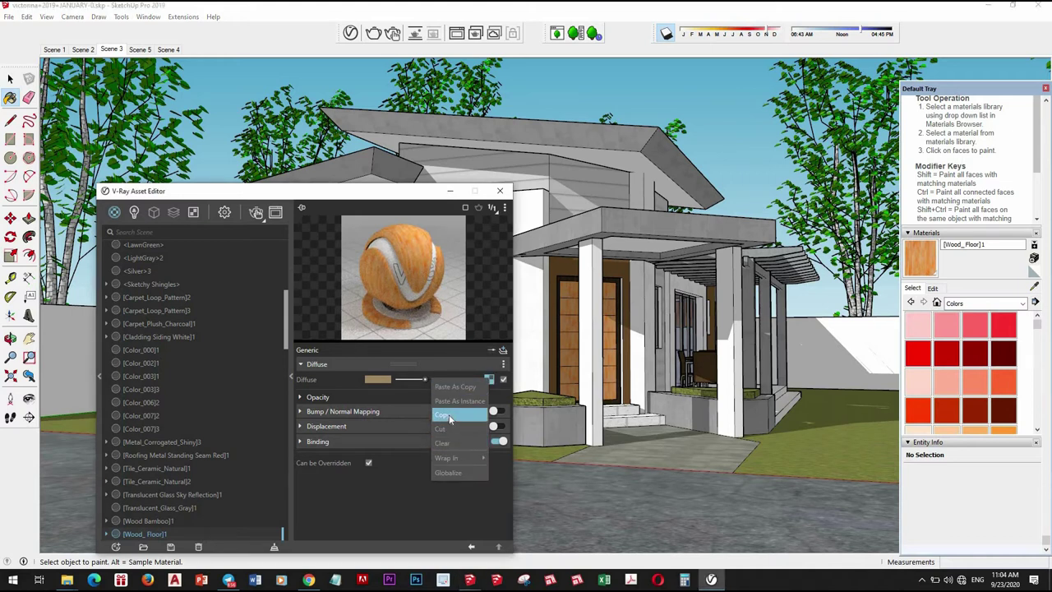
{"action": "left_click", "coordinate": [443, 414]}
{"action": "left_click", "coordinate": [497, 411]}
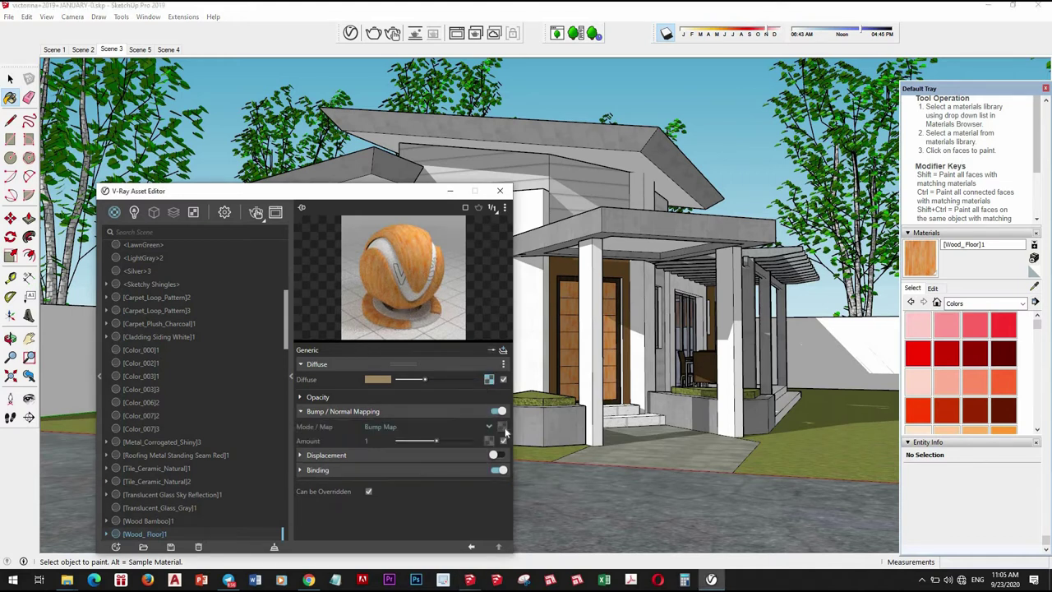
{"action": "left_click", "coordinate": [503, 350]}
{"action": "left_click", "coordinate": [466, 382]}
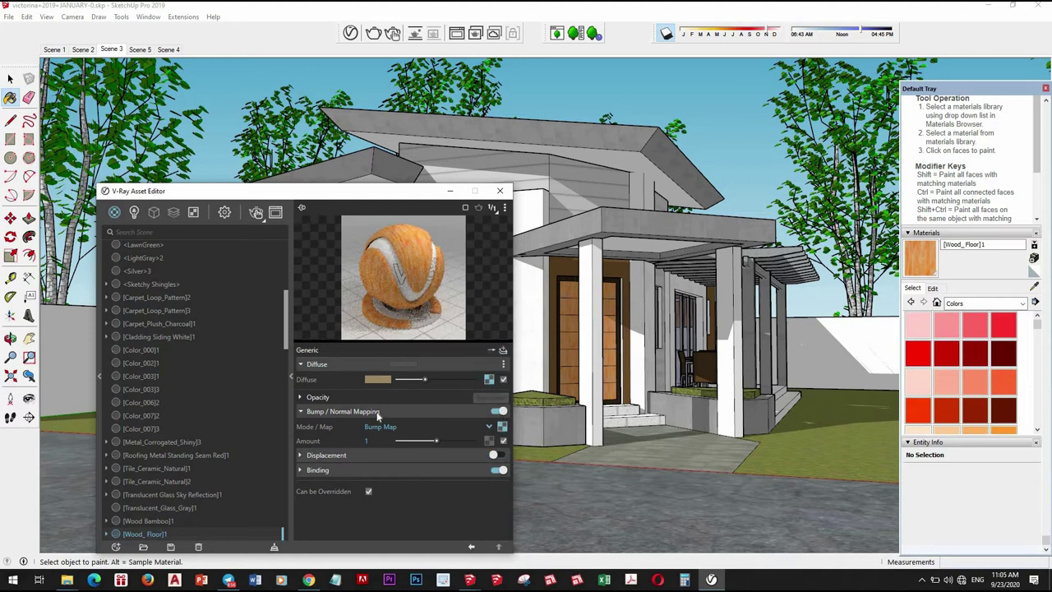
{"action": "mouse_move", "coordinate": [469, 378]}
{"action": "left_mouse_down"}
{"action": "mouse_move", "coordinate": [443, 379]}
{"action": "mouse_move", "coordinate": [461, 394]}
{"action": "left_mouse_up"}
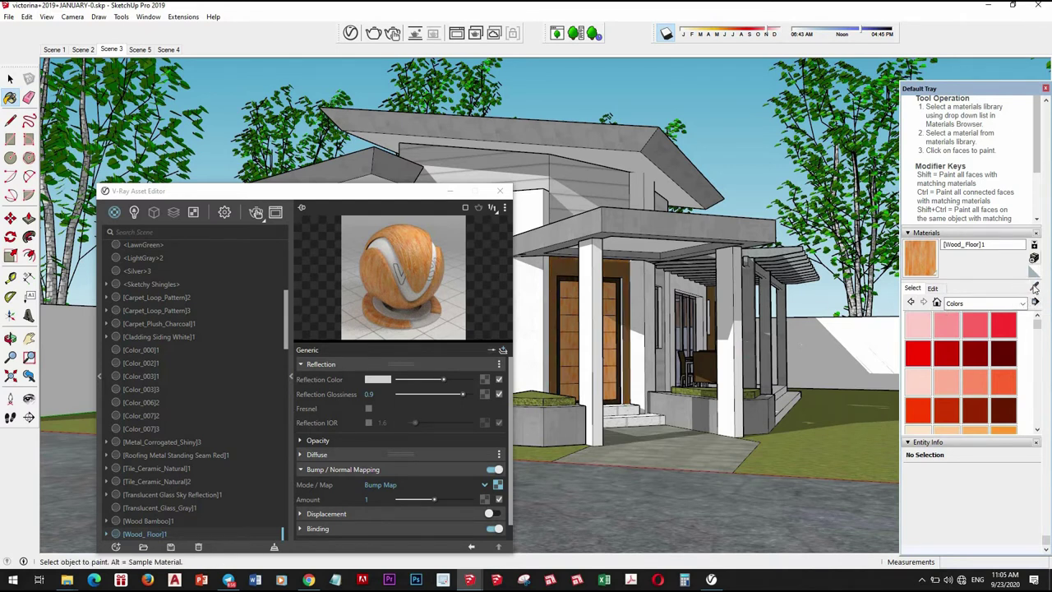
{"action": "key", "text": "alt"}
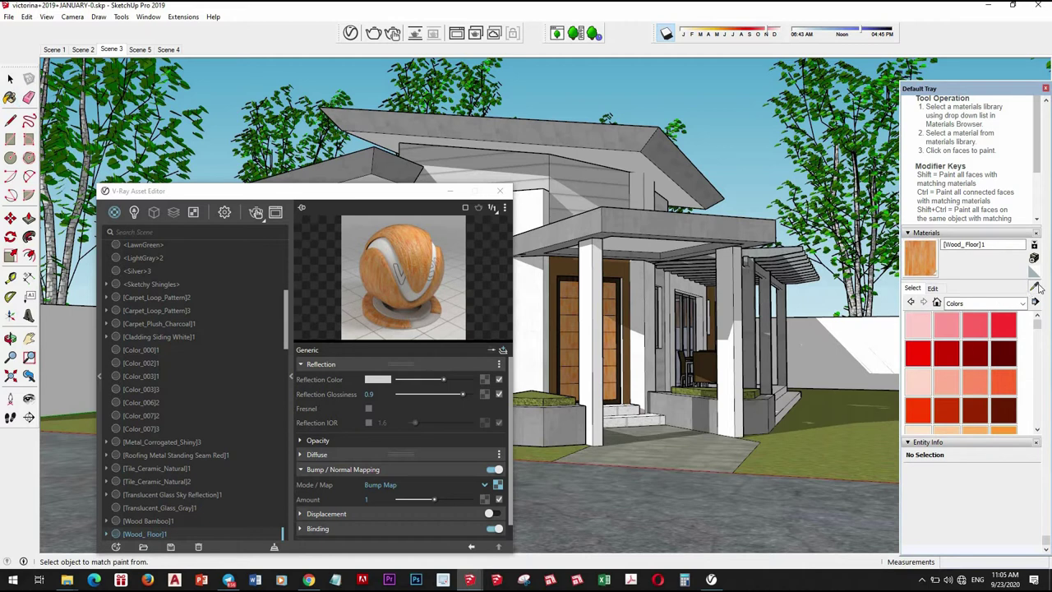
{"action": "left_click", "coordinate": [567, 265]}
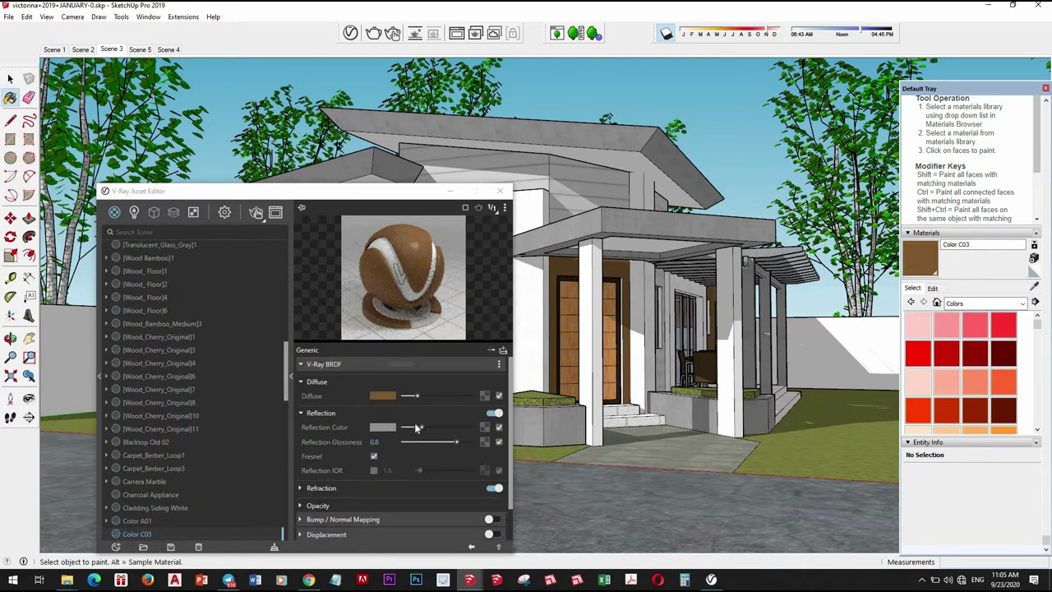
- Brighten Color C03's reflection colour slightly, then Alt-sample the Metal Rough material
{"action": "left_click_drag", "start_coordinate": [421, 428], "coordinate": [424, 427]}
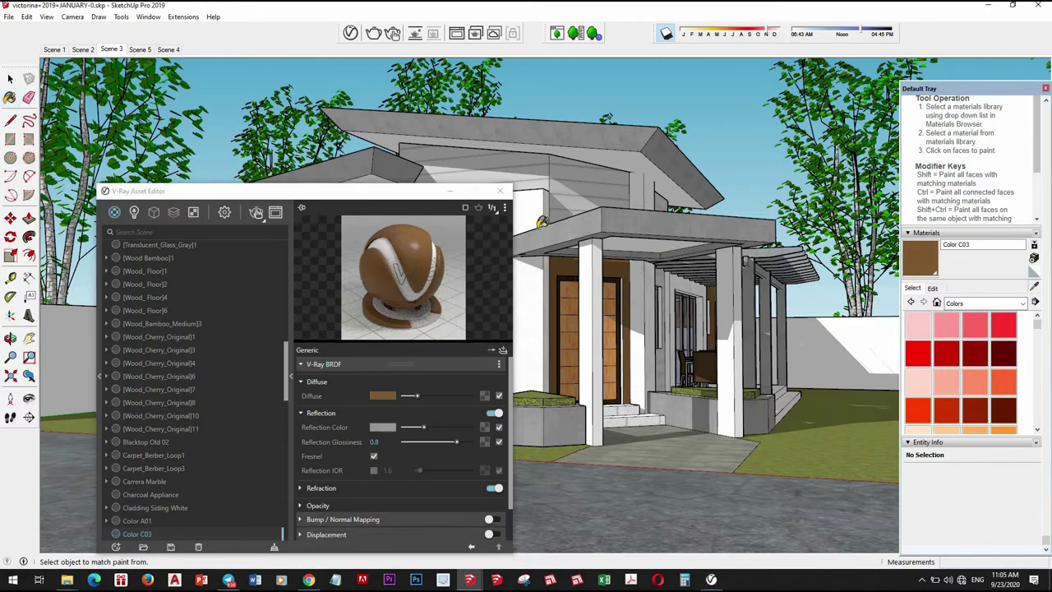
{"action": "left_click", "coordinate": [1033, 257]}
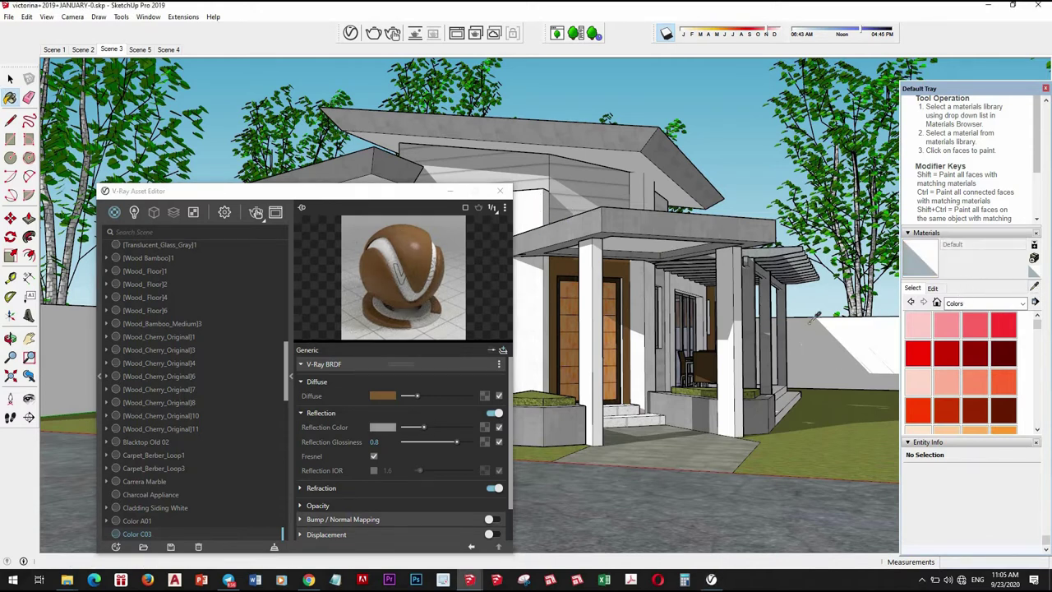
{"action": "key", "text": "alt"}
{"action": "left_click", "coordinate": [793, 246], "text": "alt"}
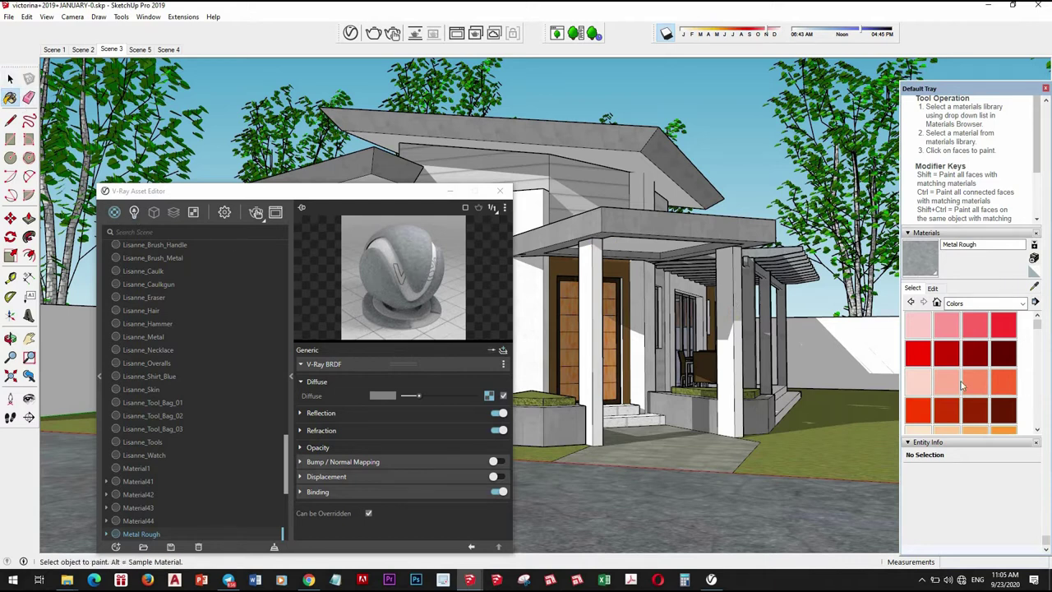
- Choose the dark Color M08 swatch as the paint material and orbit above the roofs
{"action": "scroll", "coordinate": [979, 375], "scroll_direction": "down", "scroll_amount": 5}
{"action": "scroll", "coordinate": [978, 374], "scroll_direction": "down", "scroll_amount": 5}
{"action": "scroll", "coordinate": [978, 374], "scroll_direction": "down", "scroll_amount": 3}
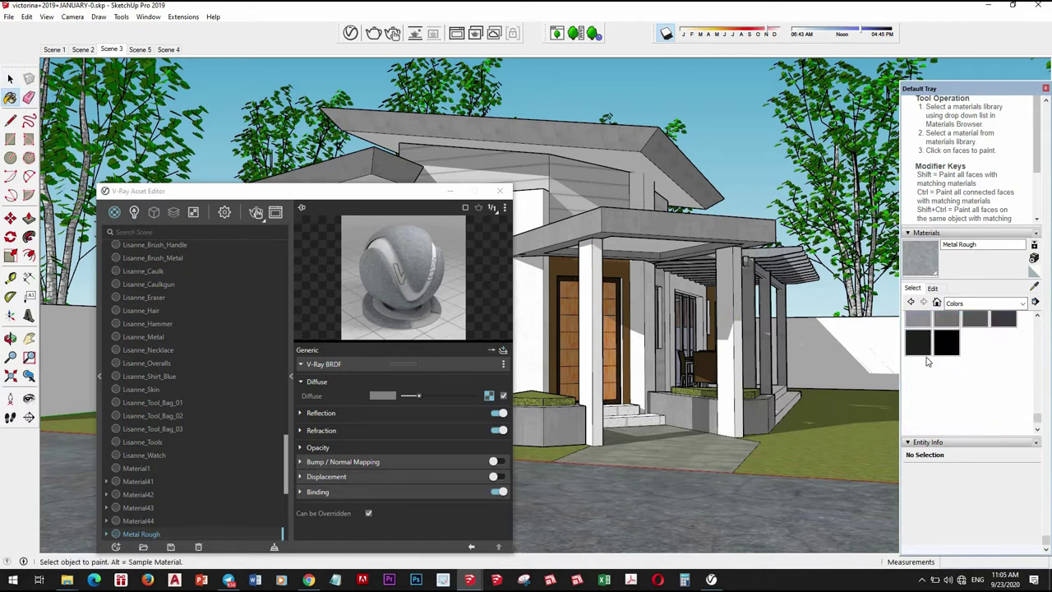
{"action": "left_click", "coordinate": [918, 341]}
{"action": "left_click", "coordinate": [723, 235]}
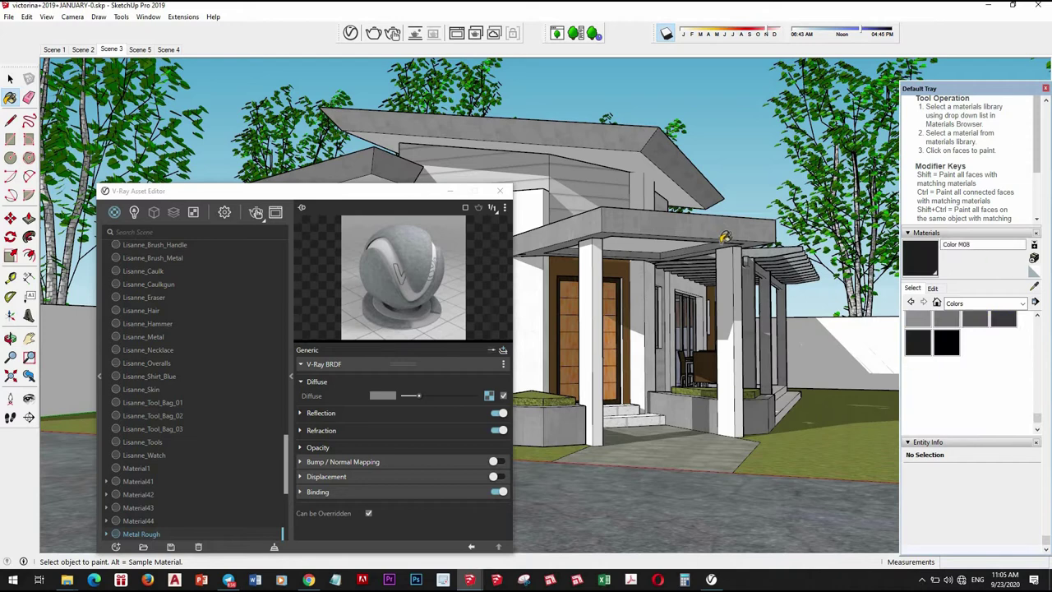
{"action": "middle_click", "coordinate": [691, 135]}
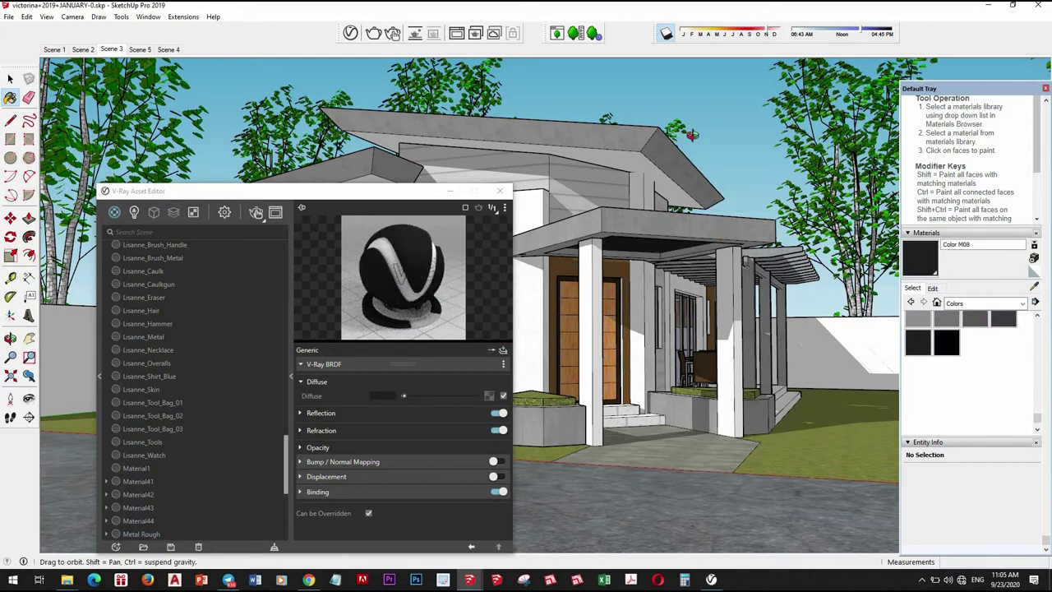
{"action": "mouse_move", "coordinate": [692, 134]}
{"action": "middle_mouse_down"}
{"action": "mouse_move", "coordinate": [755, 417]}
{"action": "mouse_move", "coordinate": [736, 429]}
{"action": "middle_mouse_up"}
- Inside the pergola group, paint the slab's rim faces and louver slats with Color M08
{"action": "key", "text": "space"}
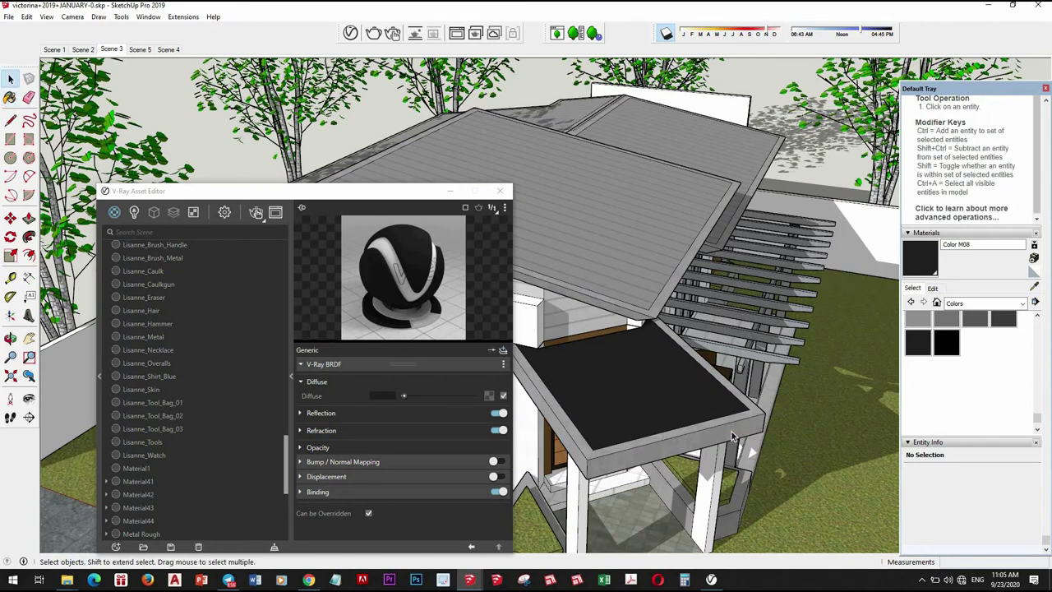
{"action": "left_click", "coordinate": [734, 435]}
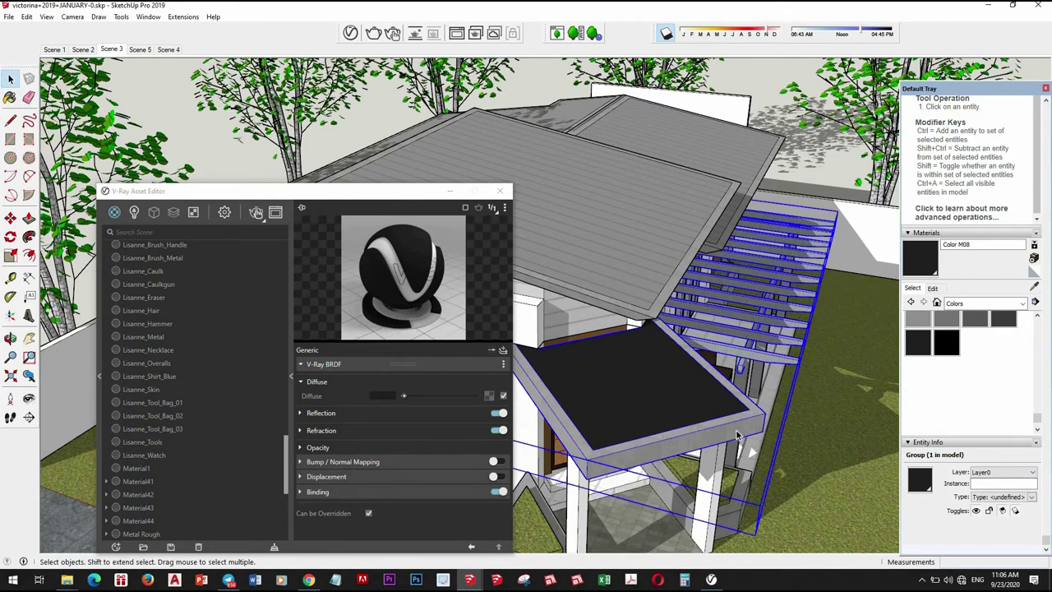
{"action": "double_click", "coordinate": [738, 436]}
{"action": "left_click", "coordinate": [739, 433]}
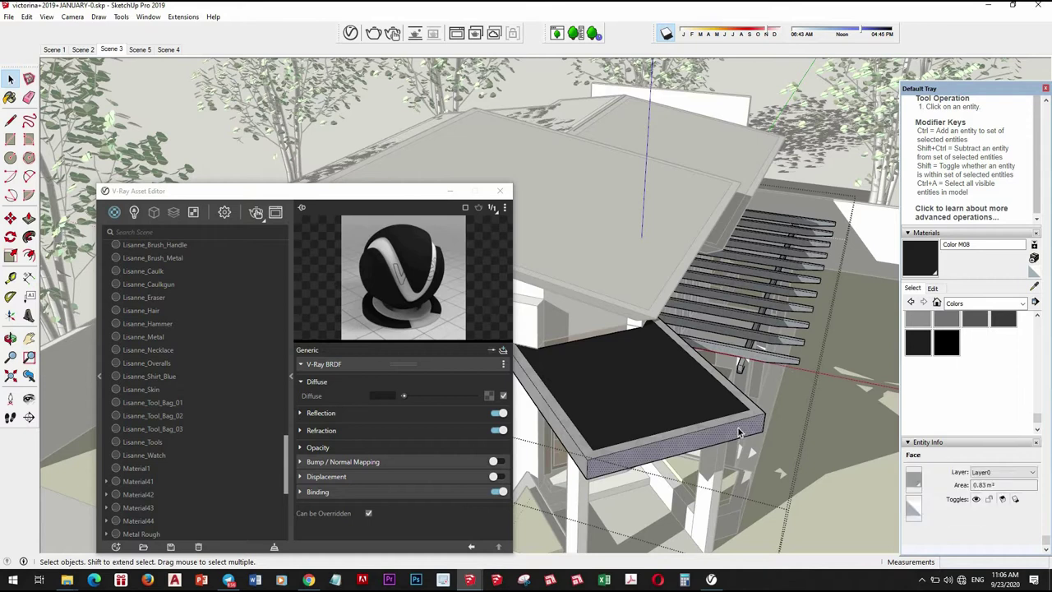
{"action": "key", "text": "b"}
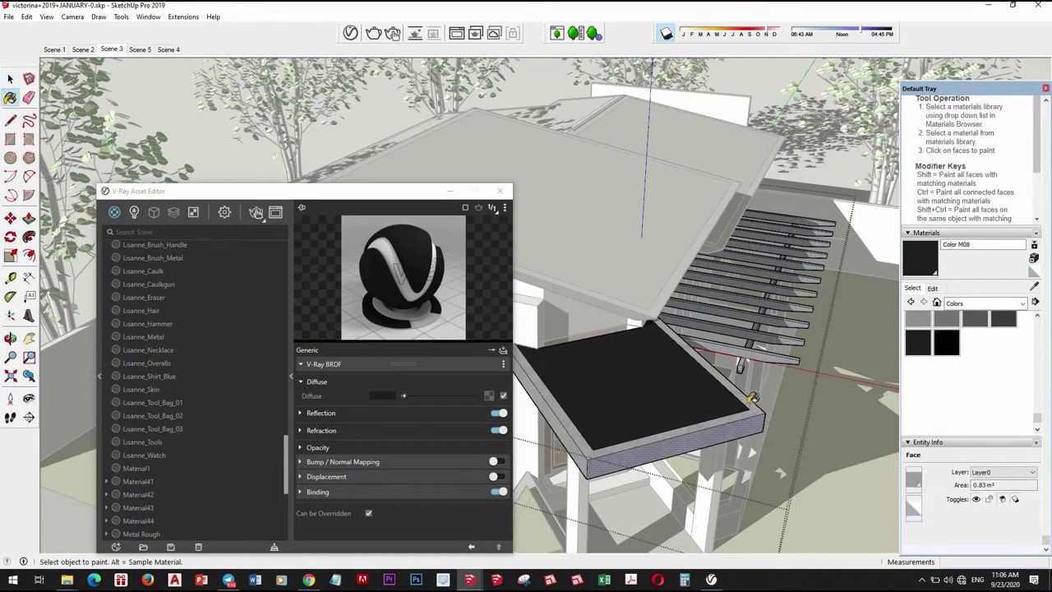
{"action": "left_click", "coordinate": [751, 399]}
{"action": "left_click", "coordinate": [739, 402]}
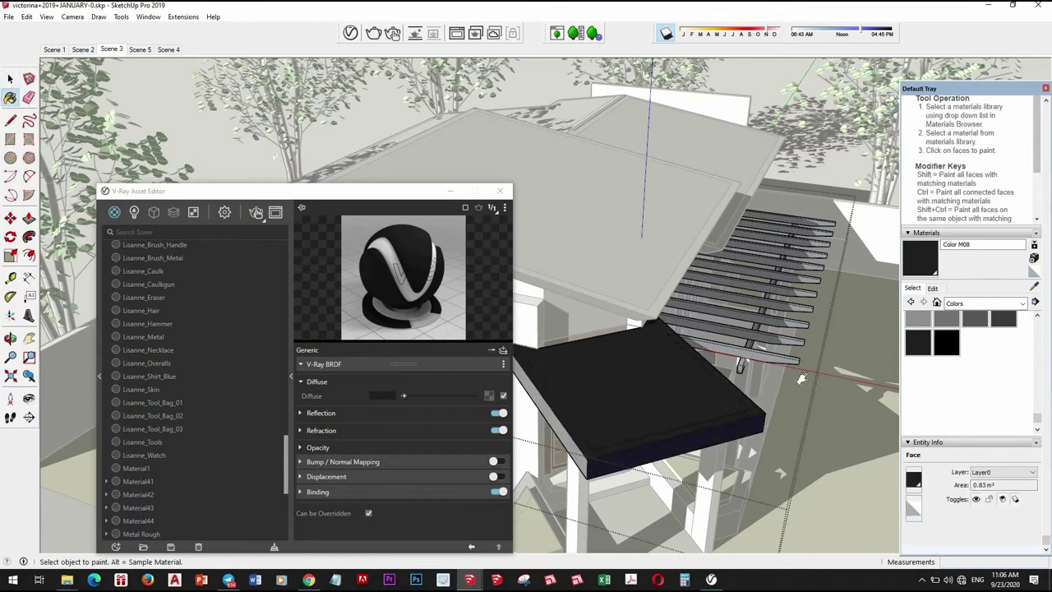
{"action": "middle_click_drag", "start_coordinate": [809, 374], "coordinate": [680, 404]}
{"action": "left_click", "coordinate": [691, 408]}
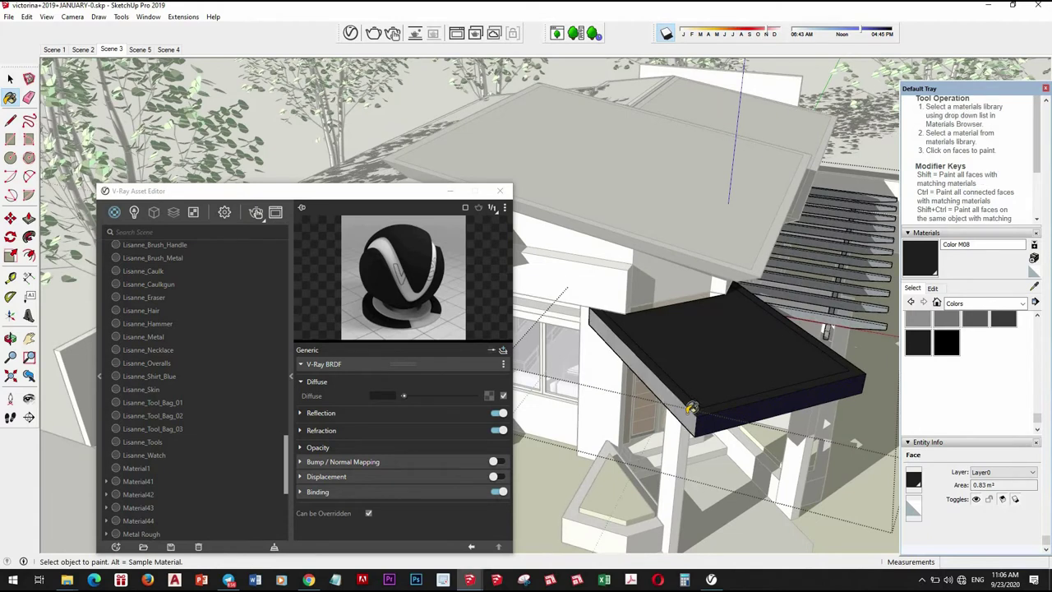
{"action": "left_click", "coordinate": [699, 361]}
- Orbit beneath the pergola and paint the light strip under the slab with Color M08
{"action": "middle_click_drag", "start_coordinate": [728, 324], "coordinate": [695, 169]}
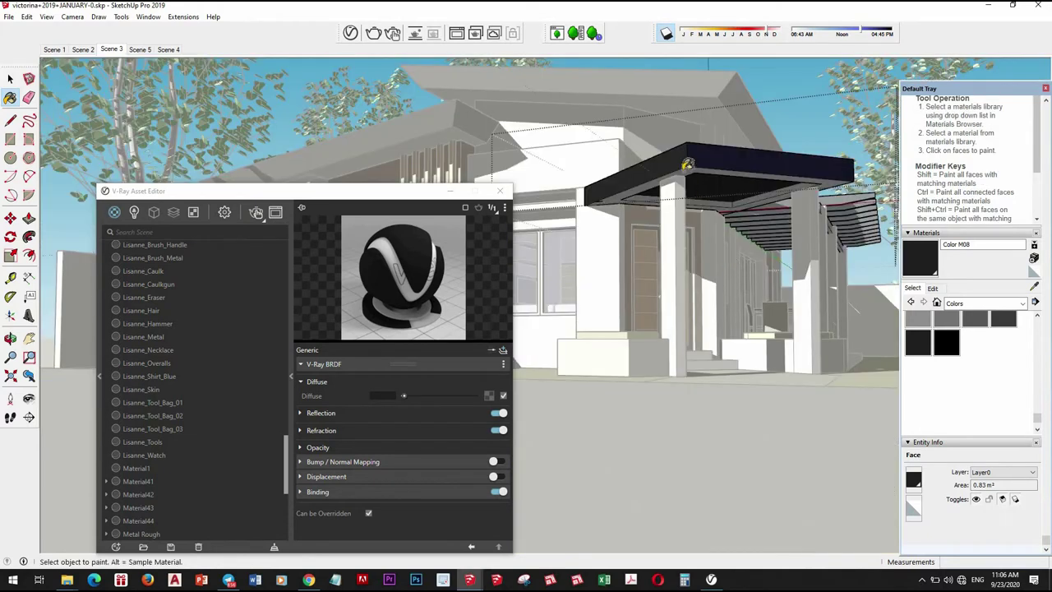
{"action": "scroll", "coordinate": [691, 168], "scroll_direction": "up", "scroll_amount": 2}
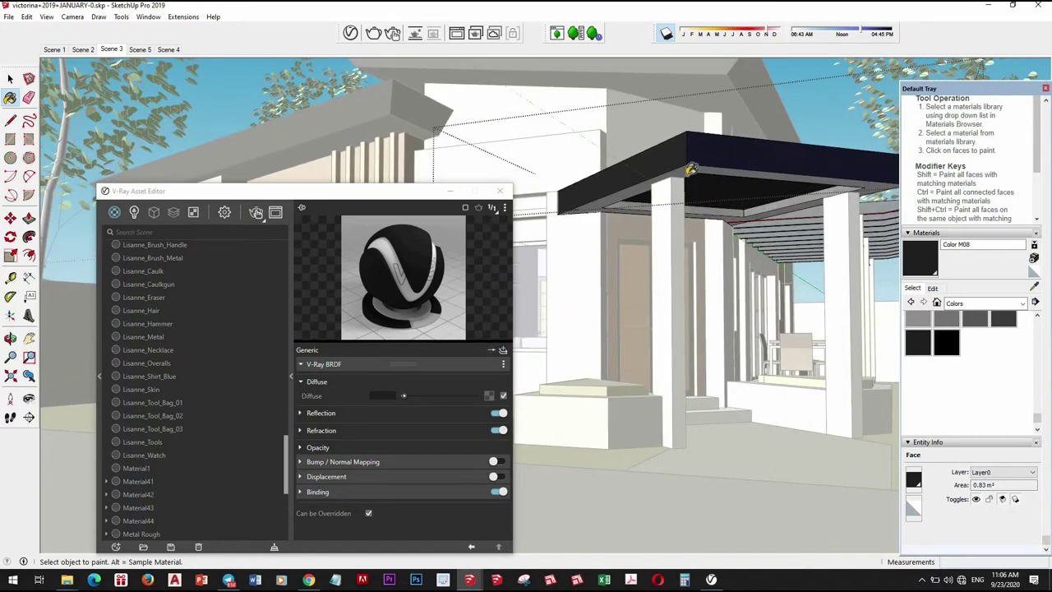
{"action": "middle_click_drag", "start_coordinate": [691, 169], "coordinate": [716, 195]}
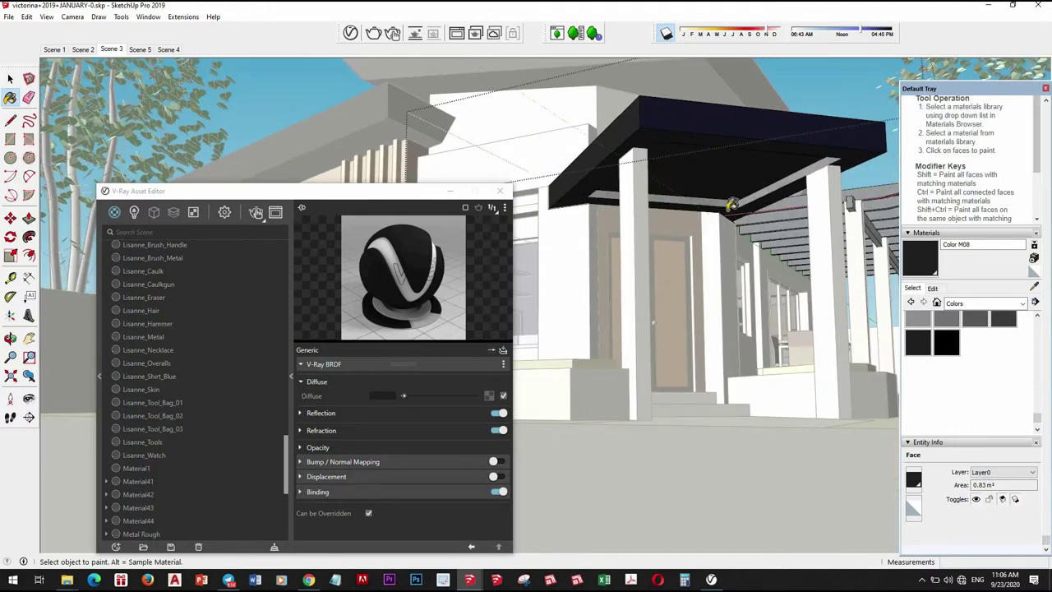
{"action": "middle_click_drag", "start_coordinate": [734, 204], "coordinate": [759, 187]}
{"action": "left_click", "coordinate": [761, 186]}
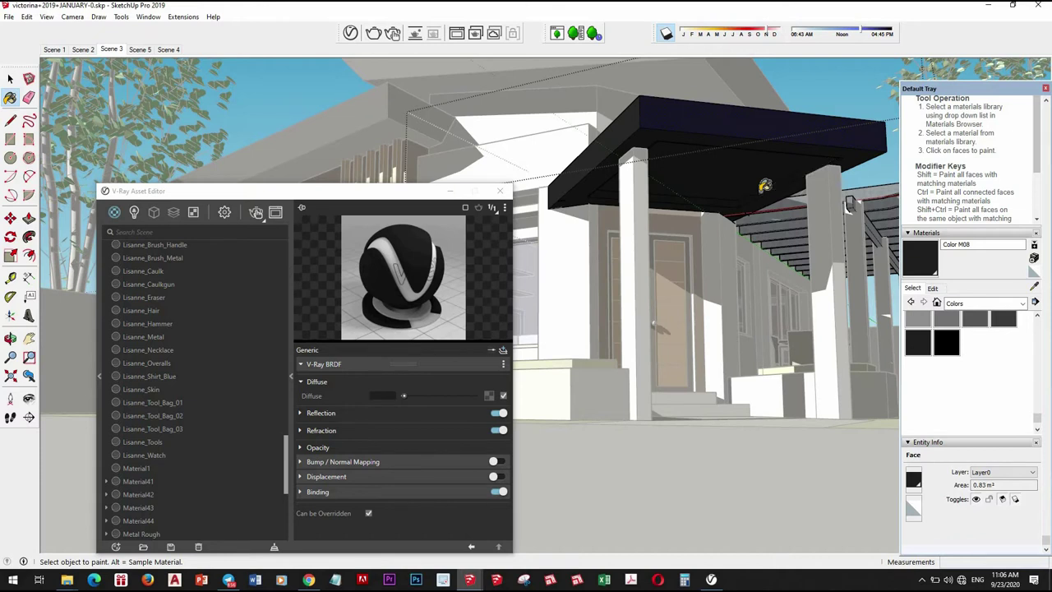
{"action": "middle_click_drag", "start_coordinate": [729, 176], "coordinate": [708, 199]}
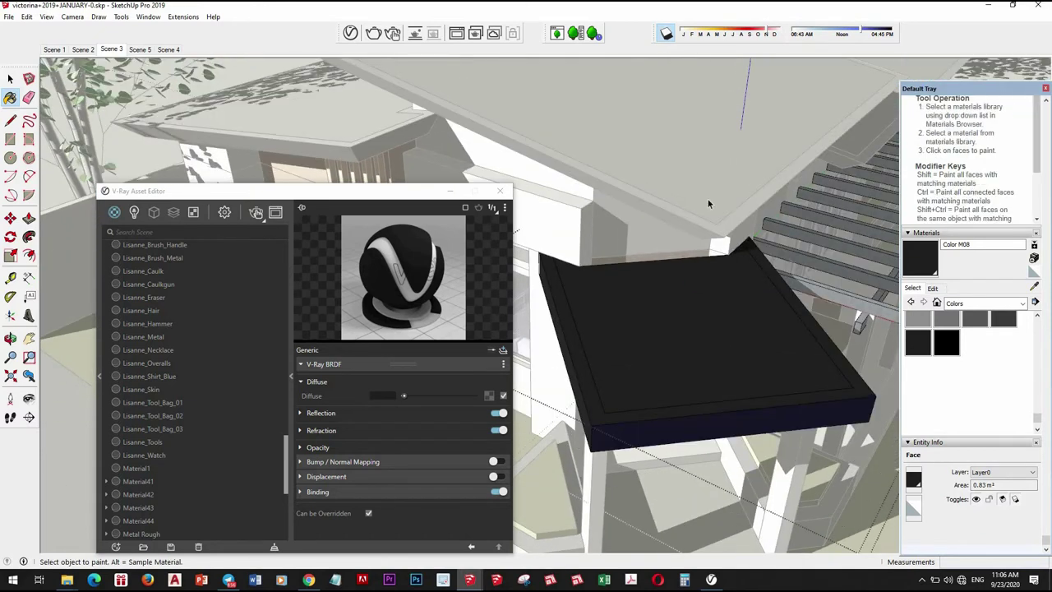
- Hide the dark porch canopy and paint the upper roof slab with Color M08
{"action": "key", "text": "space"}
{"action": "scroll", "coordinate": [698, 276], "scroll_direction": "down", "scroll_amount": 5}
{"action": "scroll", "coordinate": [679, 244], "scroll_direction": "down", "scroll_amount": 2}
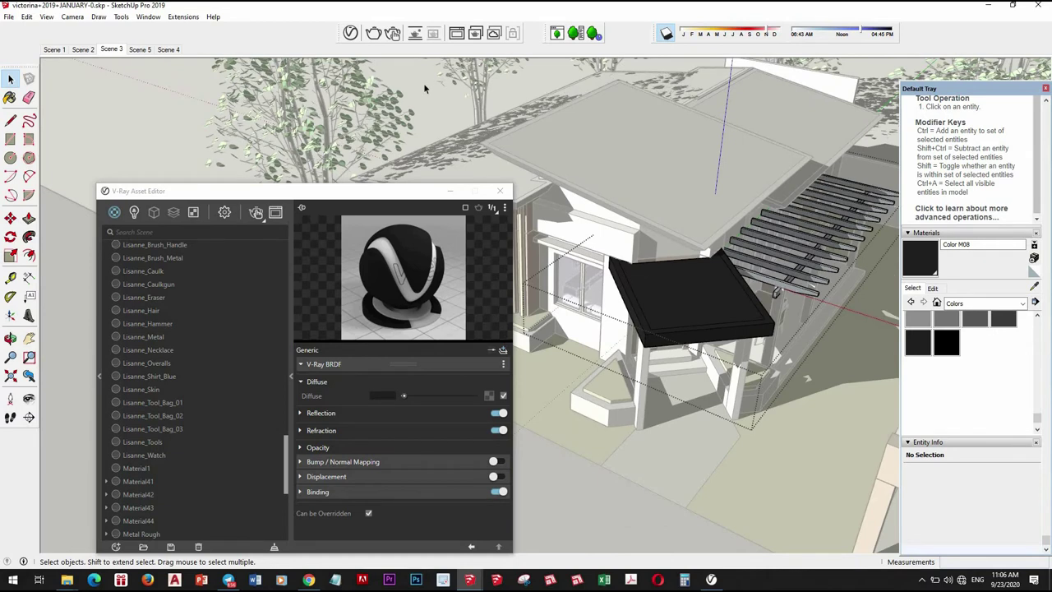
{"action": "scroll", "coordinate": [695, 228], "scroll_direction": "up", "scroll_amount": 3}
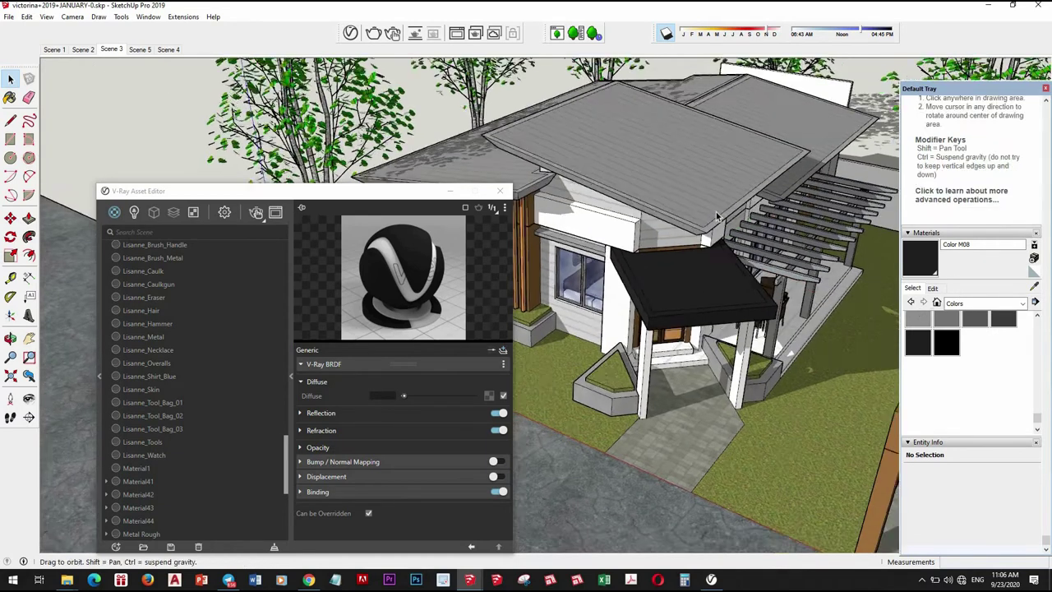
{"action": "left_click", "coordinate": [704, 203]}
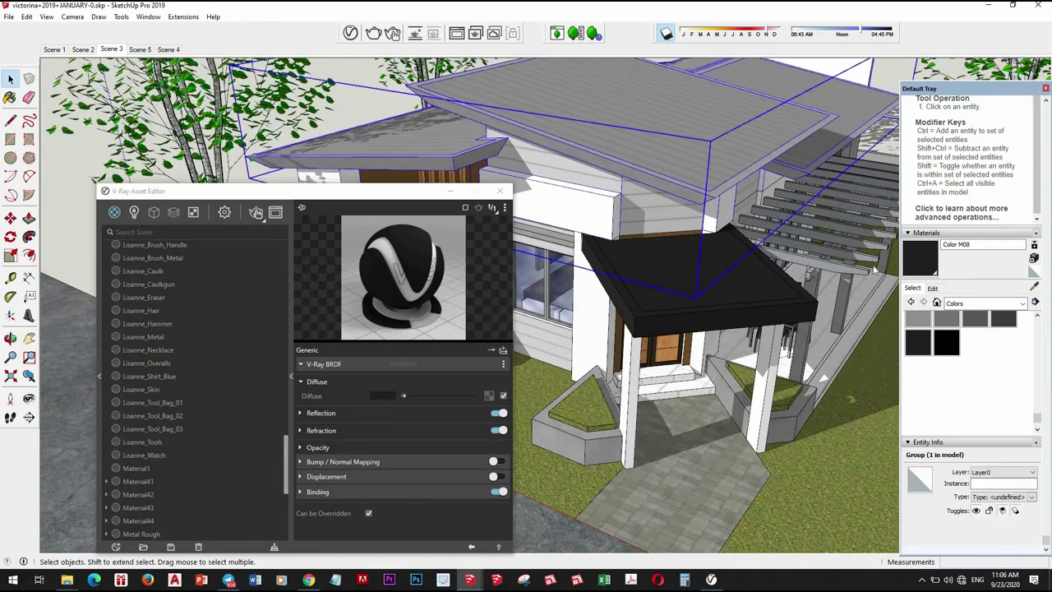
{"action": "key", "text": "Delete"}
{"action": "left_click", "coordinate": [695, 197]}
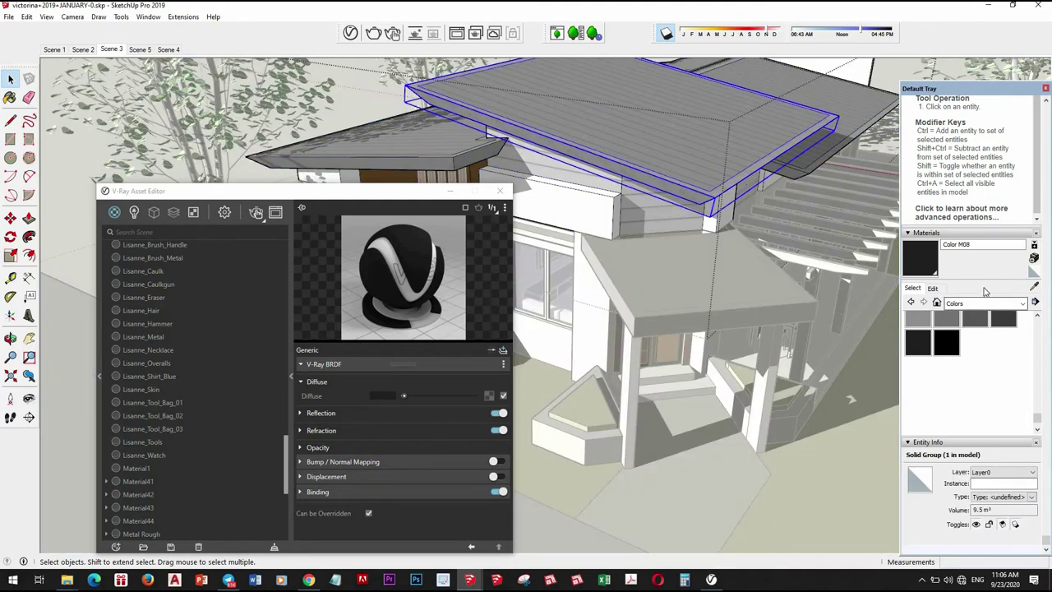
{"action": "left_click", "coordinate": [918, 341]}
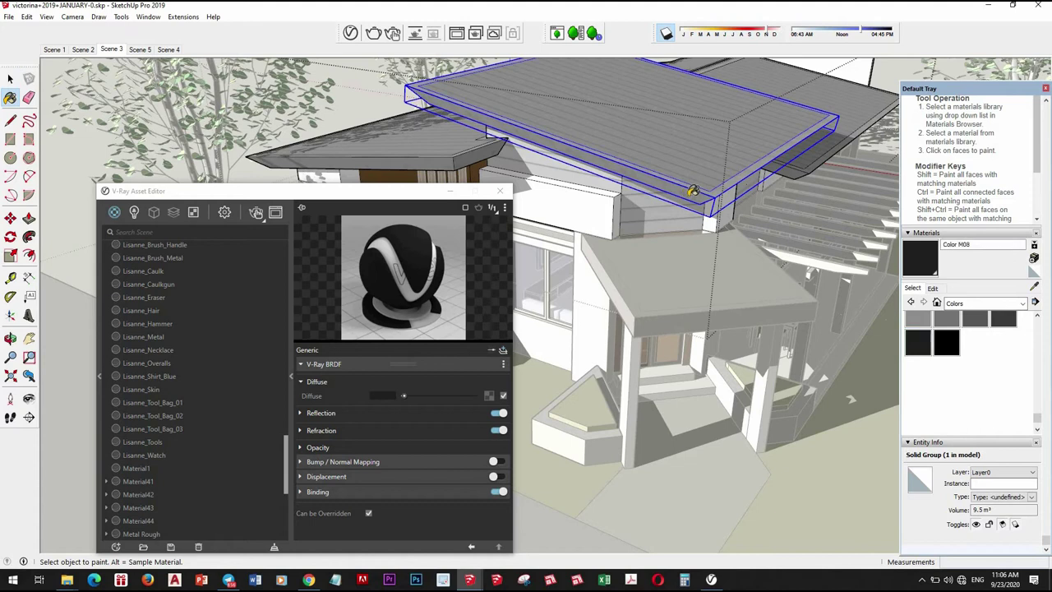
{"action": "left_click", "coordinate": [693, 193]}
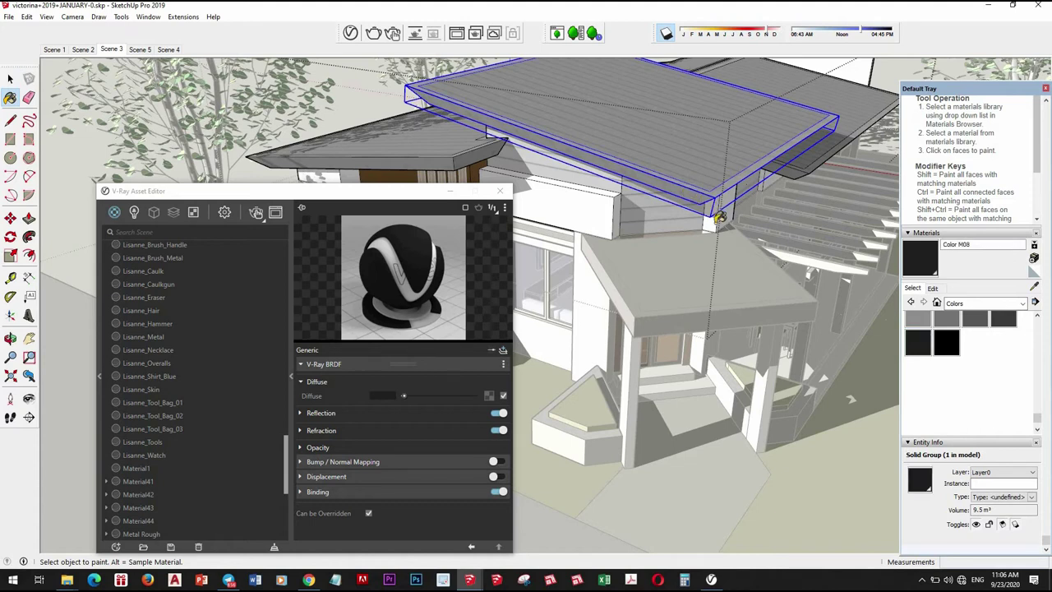
- Inside the roof group, select all the roof geometry and paint the upper roof black
{"action": "key", "text": "space"}
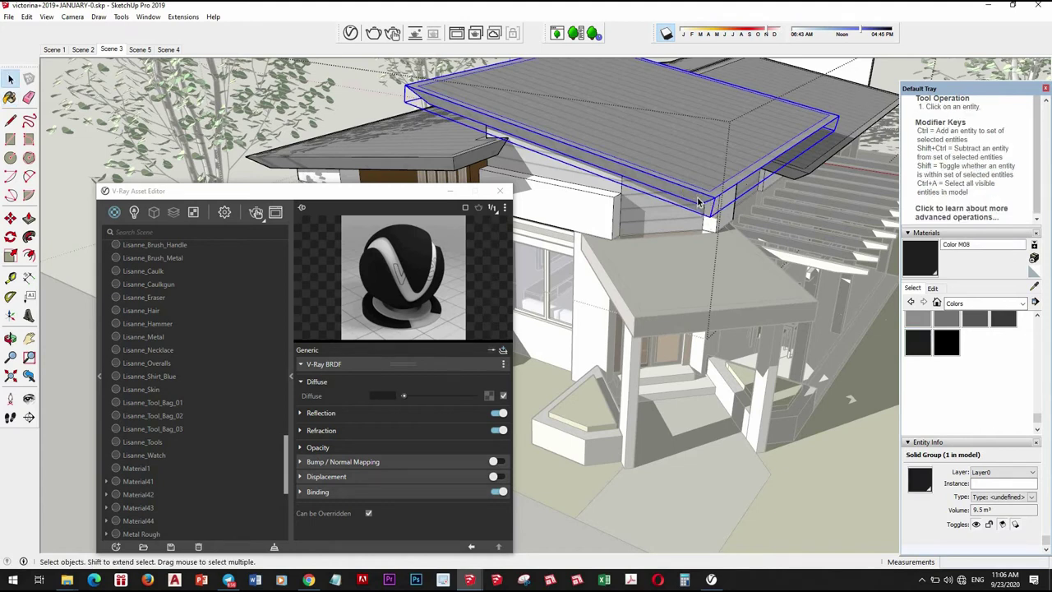
{"action": "double_click", "coordinate": [699, 202]}
{"action": "left_click", "coordinate": [698, 202]}
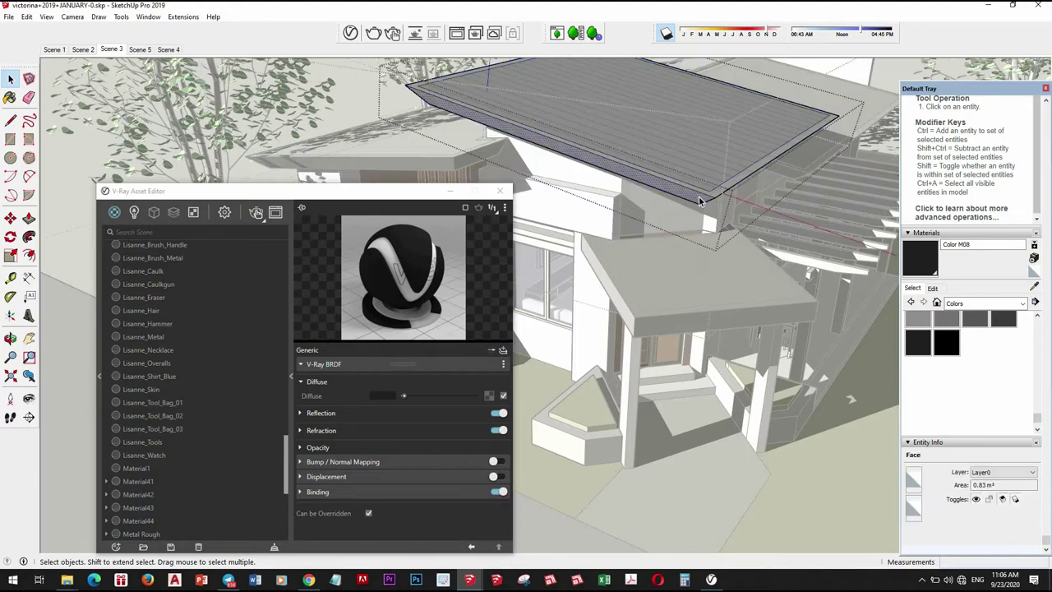
{"action": "triple_click", "coordinate": [699, 201]}
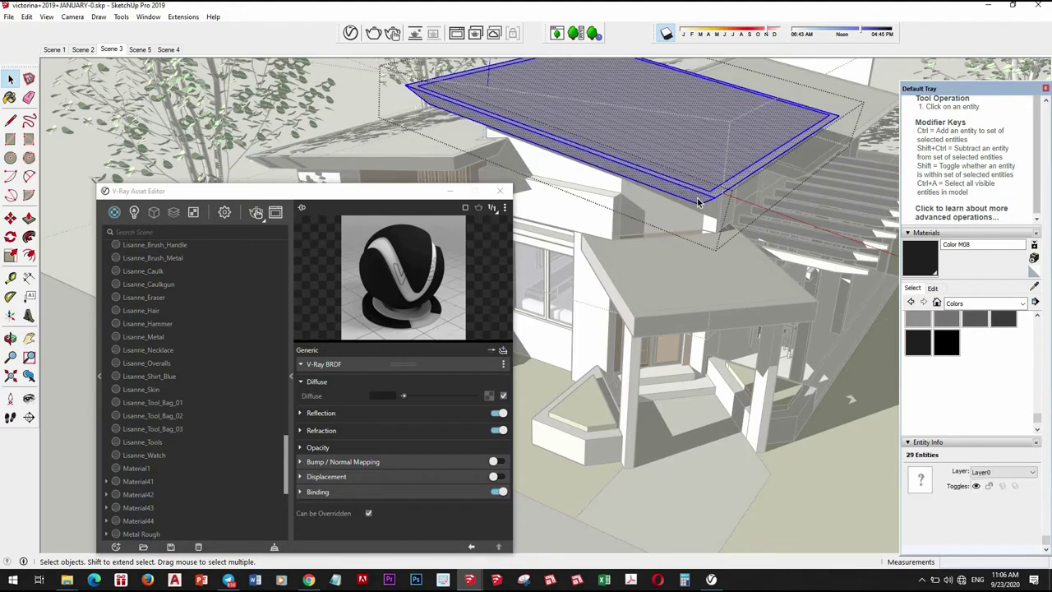
{"action": "double_click", "coordinate": [699, 202]}
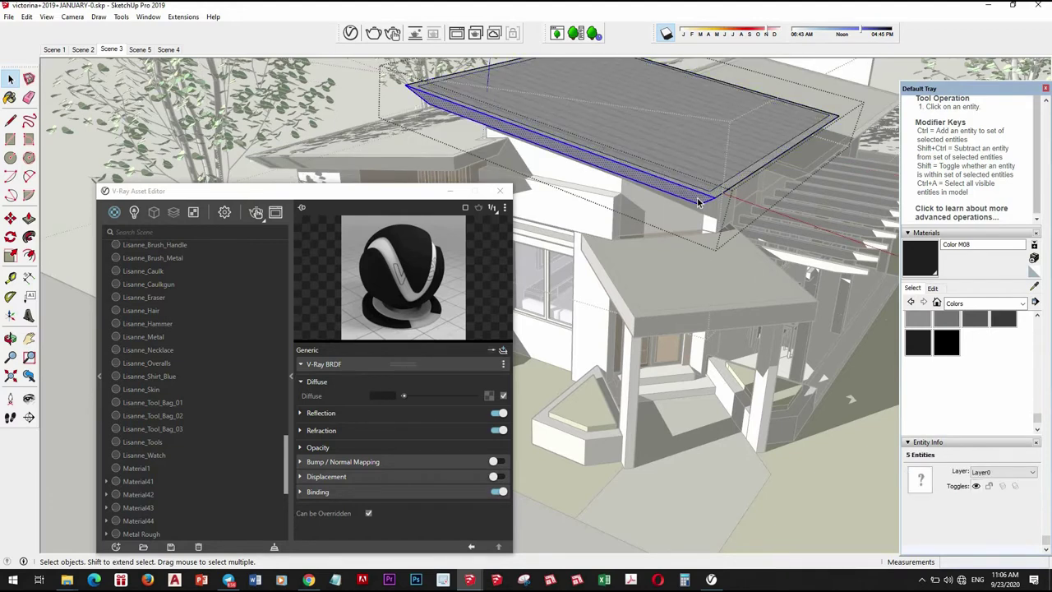
{"action": "triple_click", "coordinate": [699, 202]}
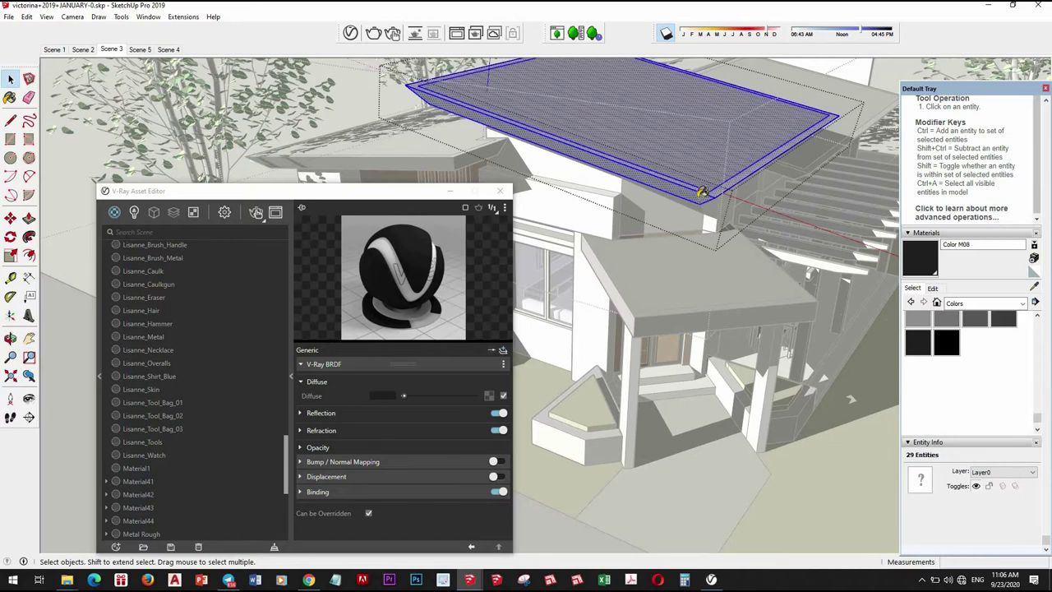
{"action": "key", "text": "b"}
{"action": "left_click", "coordinate": [703, 191]}
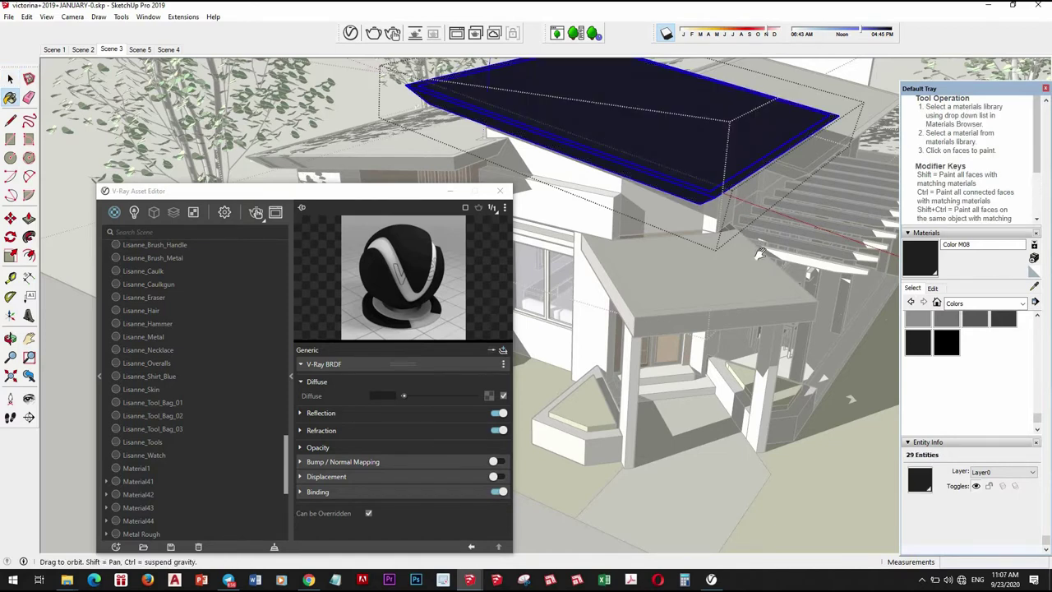
- Paint all faces inside the lower roof group with Color M08
{"action": "key", "text": "space"}
{"action": "mouse_move", "coordinate": [702, 192]}
{"action": "middle_mouse_down"}
{"action": "mouse_move", "coordinate": [817, 216]}
{"action": "mouse_move", "coordinate": [740, 212]}
{"action": "middle_mouse_up"}
{"action": "scroll", "coordinate": [665, 208], "scroll_direction": "up", "scroll_amount": 3}
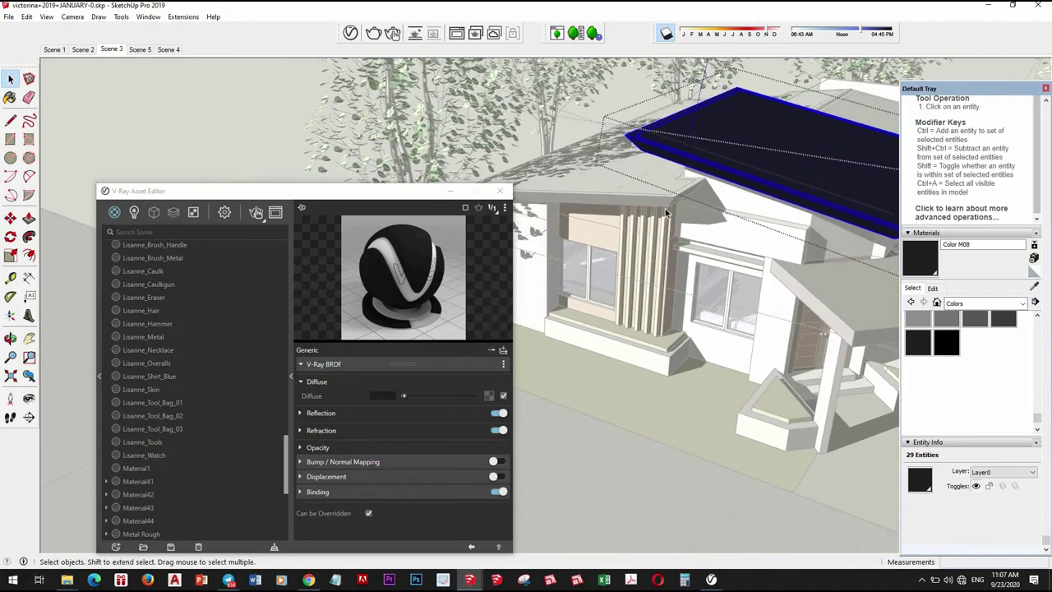
{"action": "scroll", "coordinate": [674, 206], "scroll_direction": "up", "scroll_amount": 2}
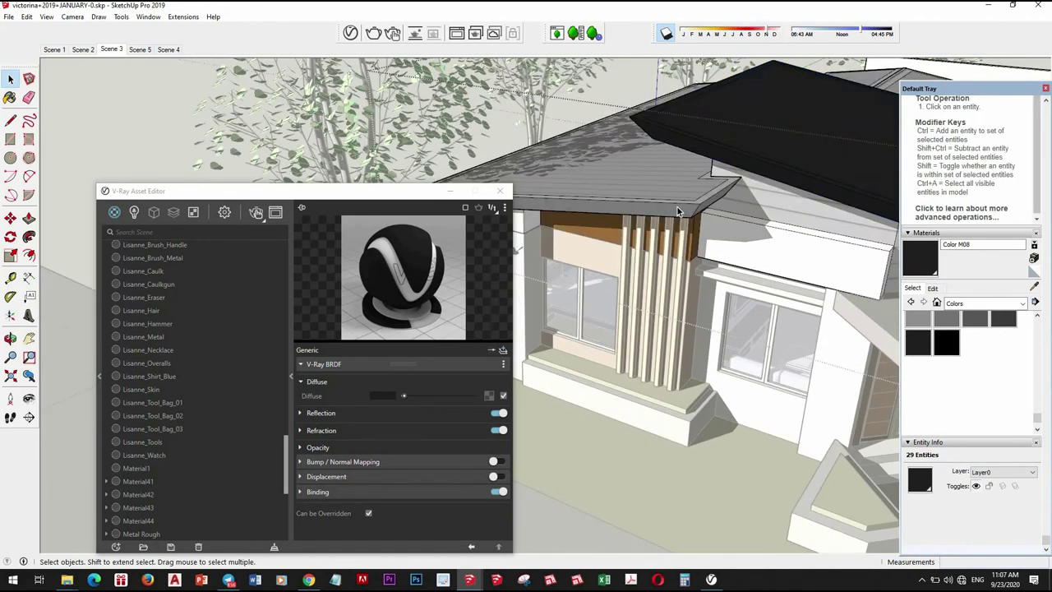
{"action": "left_click", "coordinate": [680, 212]}
{"action": "double_click", "coordinate": [683, 219]}
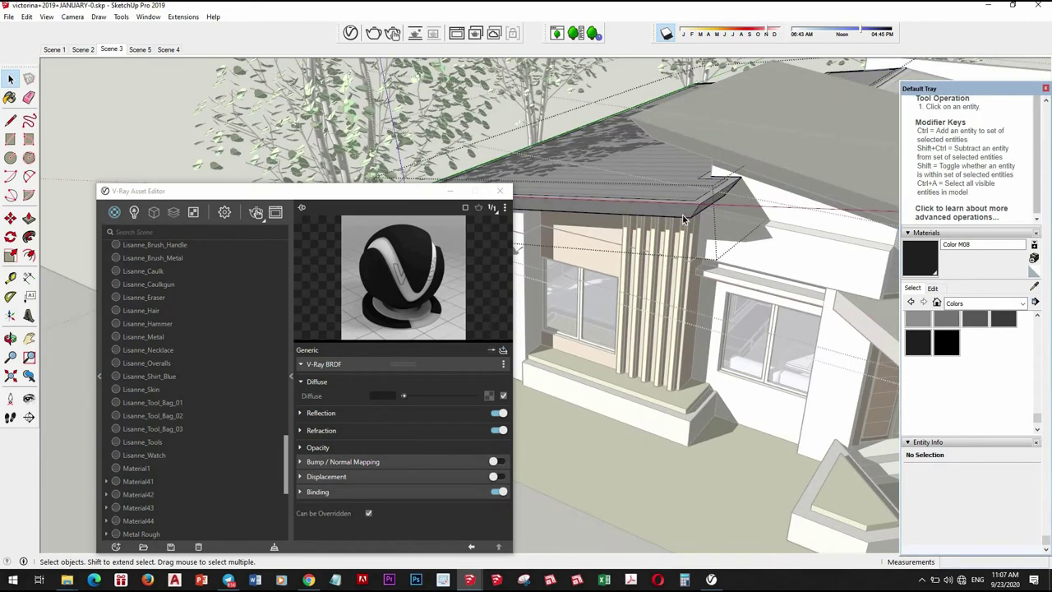
{"action": "triple_click", "coordinate": [683, 219]}
{"action": "key", "text": "b"}
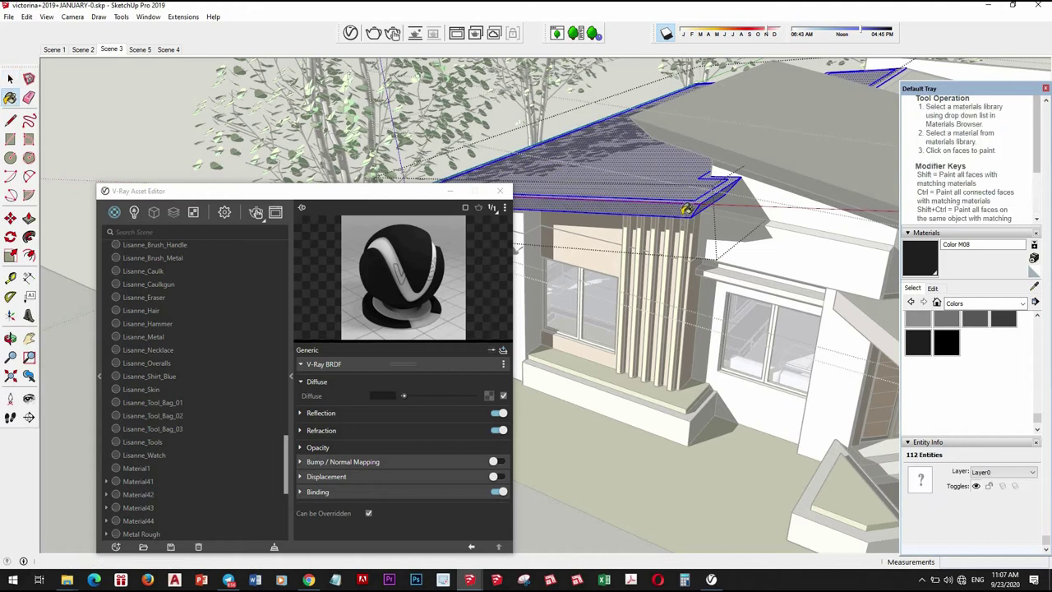
{"action": "left_click", "coordinate": [686, 210]}
- Paint the rear roof black, then turn on shadows in the model
{"action": "middle_click_drag", "start_coordinate": [687, 210], "coordinate": [711, 243]}
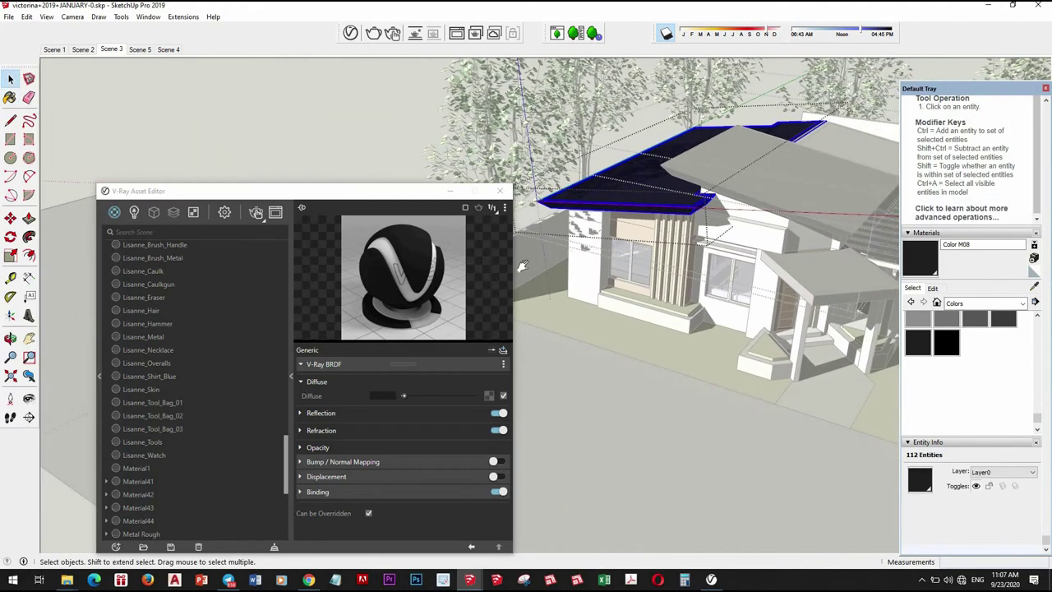
{"action": "scroll", "coordinate": [711, 242], "scroll_direction": "up", "scroll_amount": 3}
{"action": "scroll", "coordinate": [727, 230], "scroll_direction": "up", "scroll_amount": 3}
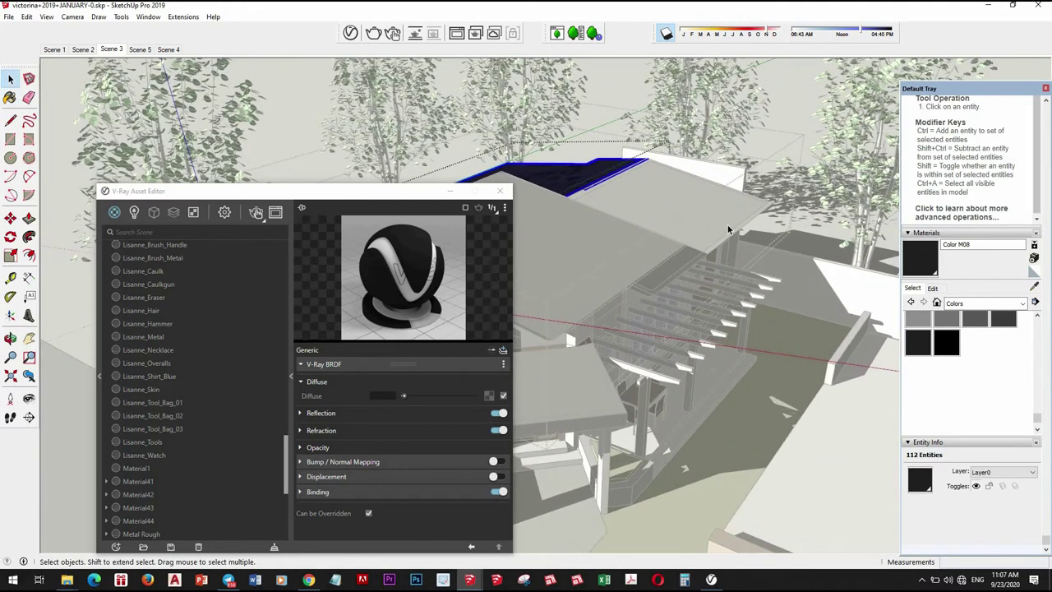
{"action": "left_click", "coordinate": [728, 230]}
{"action": "left_click", "coordinate": [734, 230]}
{"action": "key", "text": "b"}
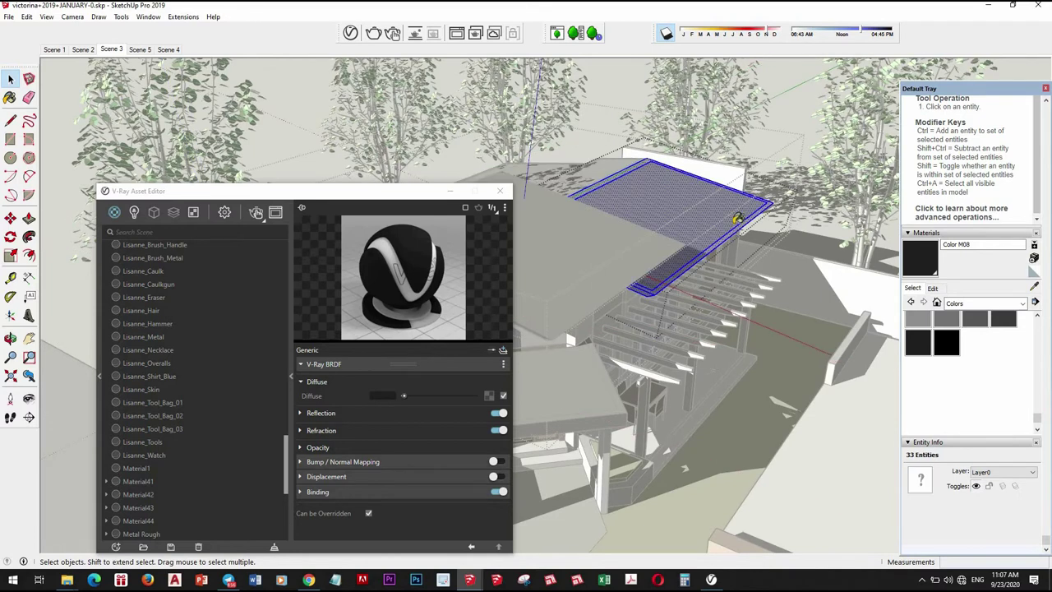
{"action": "left_click", "coordinate": [732, 220]}
{"action": "key", "text": "space"}
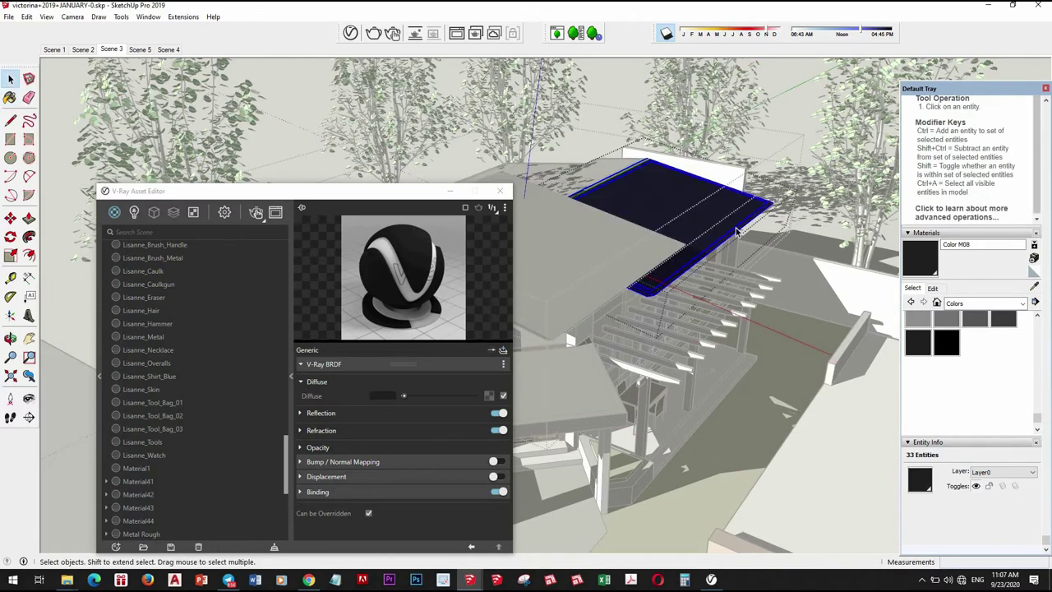
{"action": "middle_click_drag", "start_coordinate": [732, 220], "coordinate": [751, 87]}
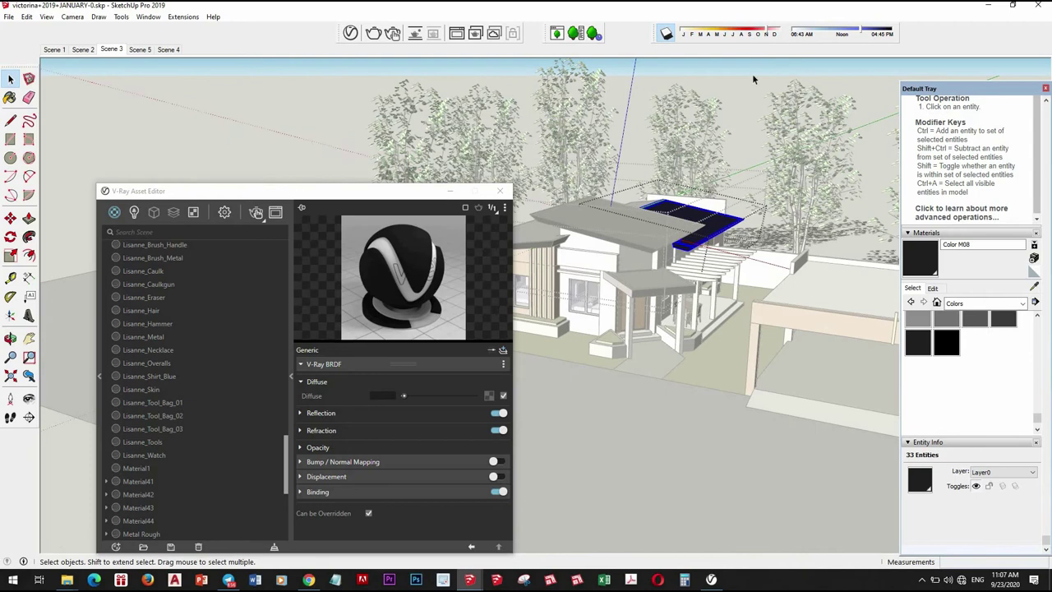
{"action": "left_click", "coordinate": [668, 34]}
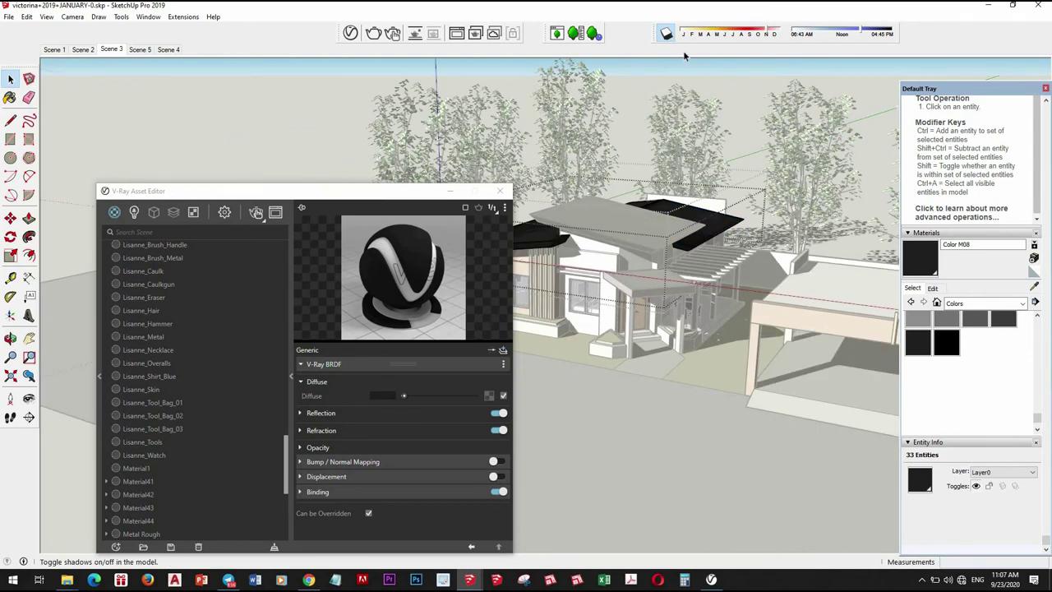
- Give the black roof material, Color M08, a grey reflection colour with 0.9 glossiness
{"action": "left_click", "coordinate": [761, 74]}
{"action": "middle_click_drag", "start_coordinate": [665, 240], "coordinate": [737, 225]}
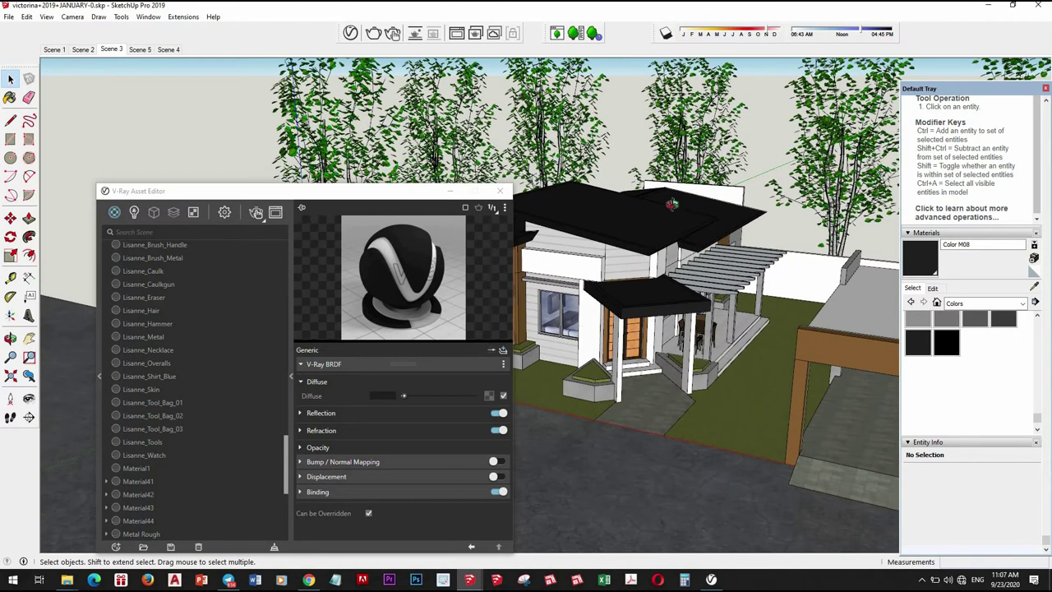
{"action": "scroll", "coordinate": [518, 209], "scroll_direction": "up", "scroll_amount": 2}
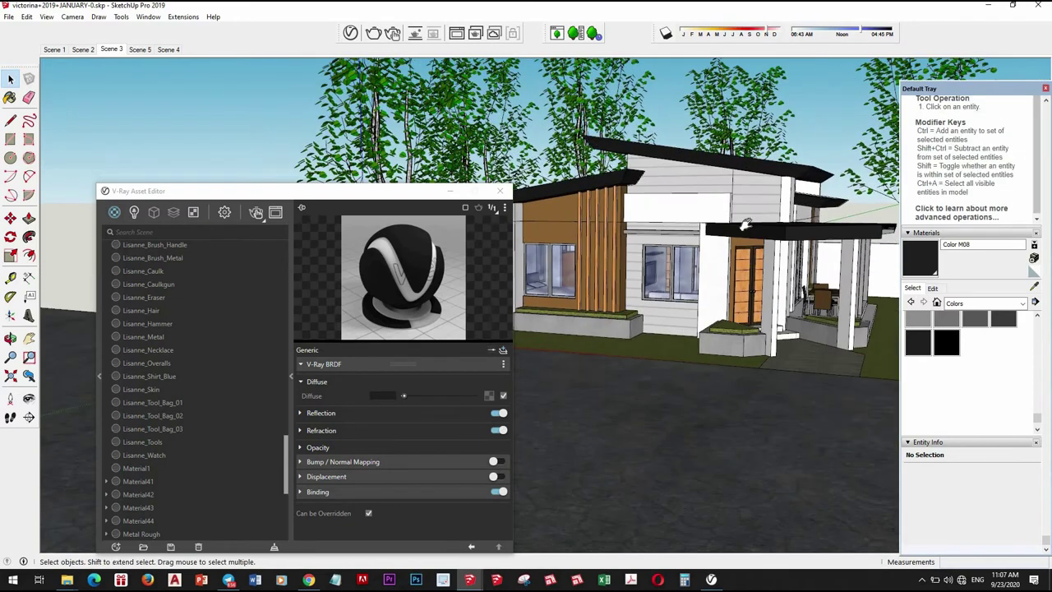
{"action": "scroll", "coordinate": [518, 209], "scroll_direction": "up", "scroll_amount": 2}
{"action": "scroll", "coordinate": [518, 209], "scroll_direction": "up", "scroll_amount": 2}
{"action": "scroll", "coordinate": [518, 209], "scroll_direction": "up", "scroll_amount": 2}
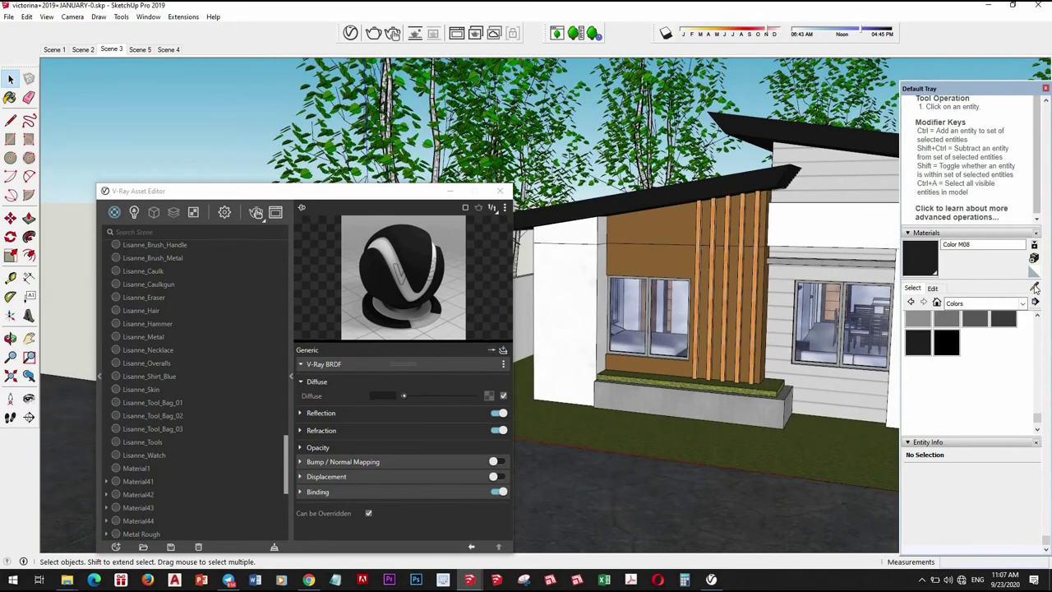
{"action": "key", "text": "i"}
{"action": "left_click", "coordinate": [404, 413]}
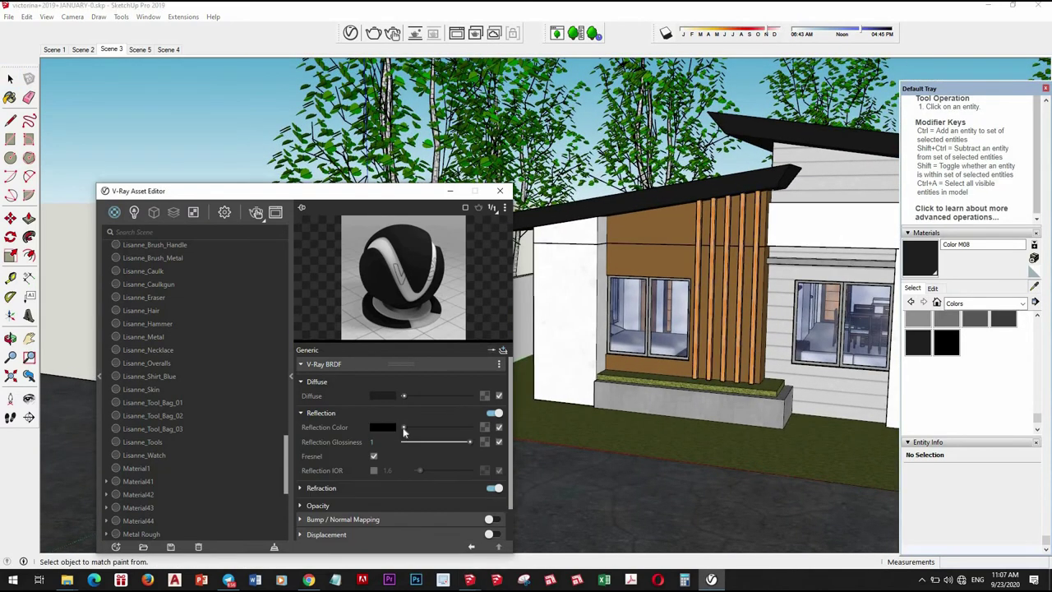
{"action": "mouse_move", "coordinate": [404, 426]}
{"action": "left_mouse_down"}
{"action": "mouse_move", "coordinate": [457, 441]}
{"action": "mouse_move", "coordinate": [415, 428]}
{"action": "left_mouse_up"}
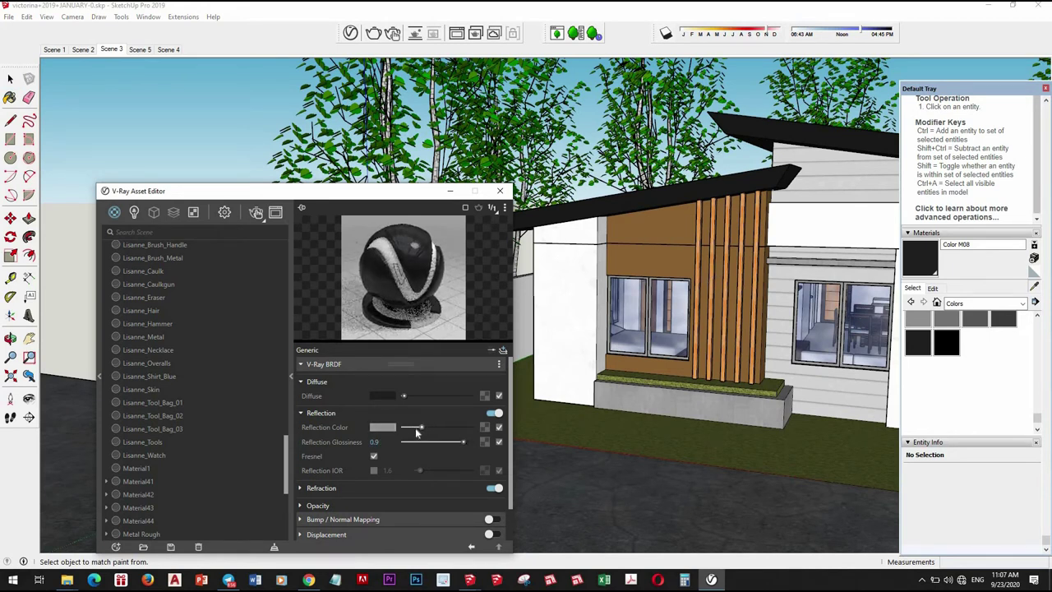
- Sample the front wall's Color M07 material with the Paint Bucket to edit it
{"action": "left_click", "coordinate": [711, 295]}
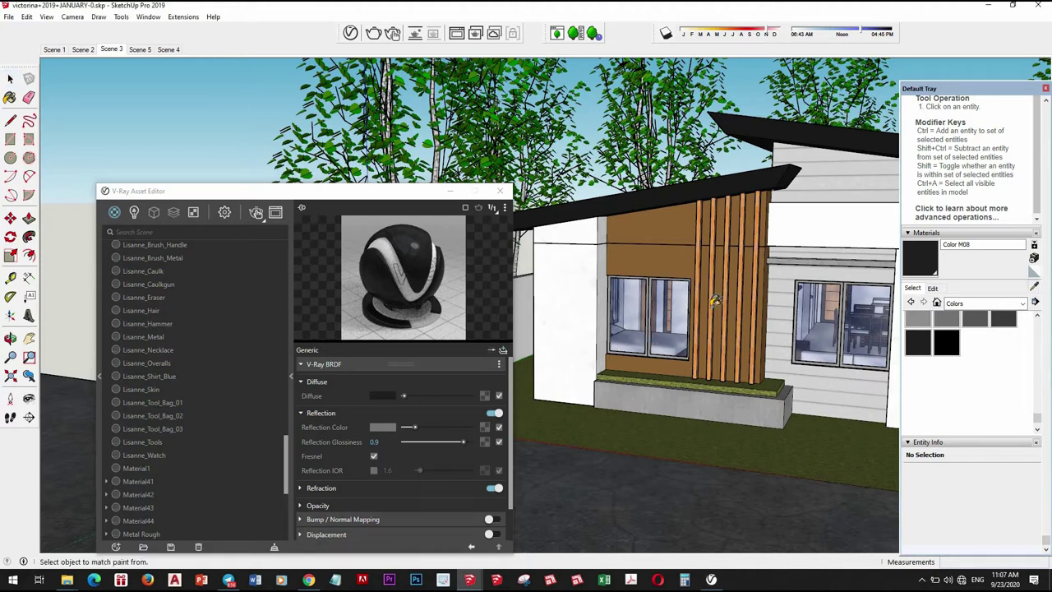
{"action": "key", "text": "b"}
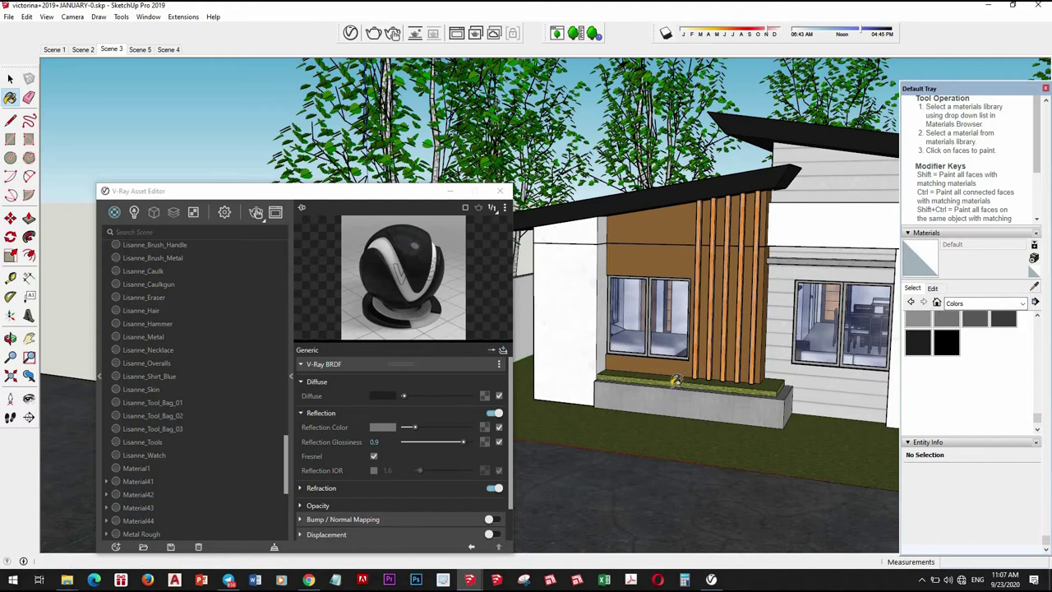
{"action": "left_click", "coordinate": [814, 393], "text": "alt"}
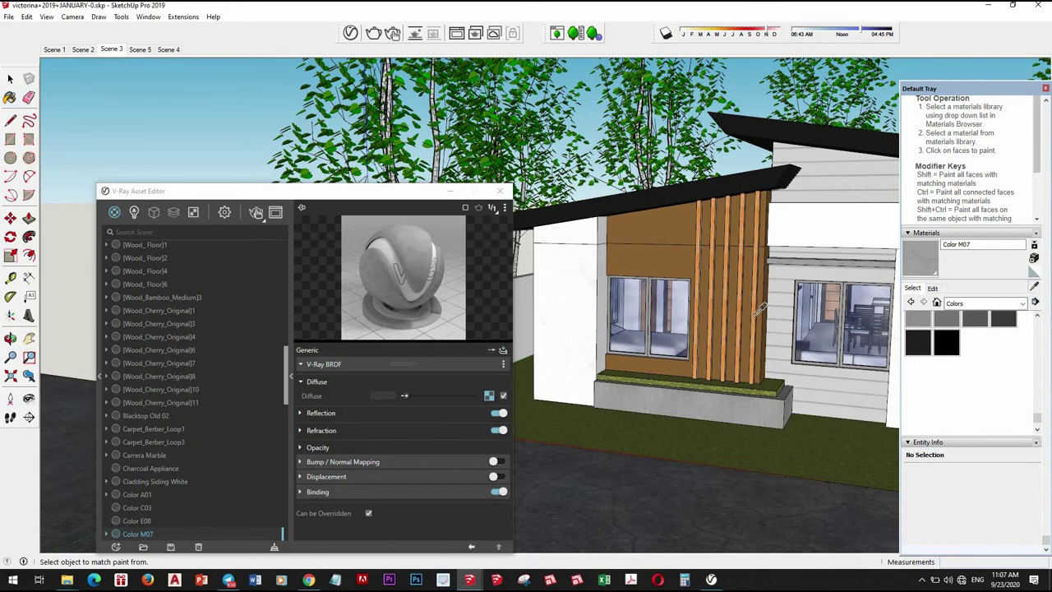
- Sample materials near the roof overhang, including the brown Color C03 slats
{"action": "left_click", "coordinate": [662, 342], "text": "alt"}
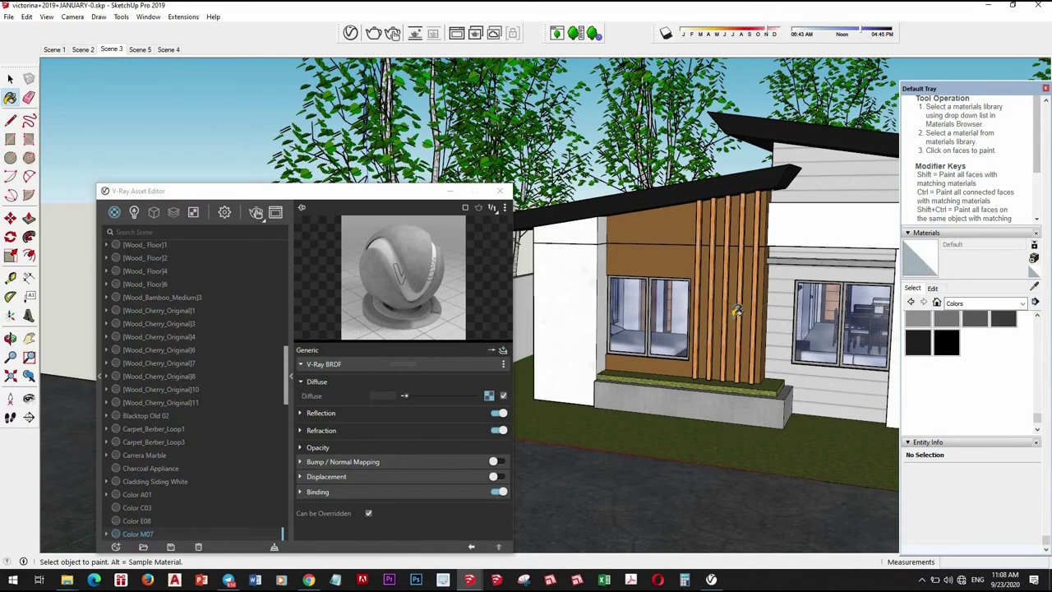
{"action": "mouse_move", "coordinate": [755, 332]}
{"action": "middle_mouse_down"}
{"action": "mouse_move", "coordinate": [764, 303]}
{"action": "mouse_move", "coordinate": [643, 320]}
{"action": "middle_mouse_up"}
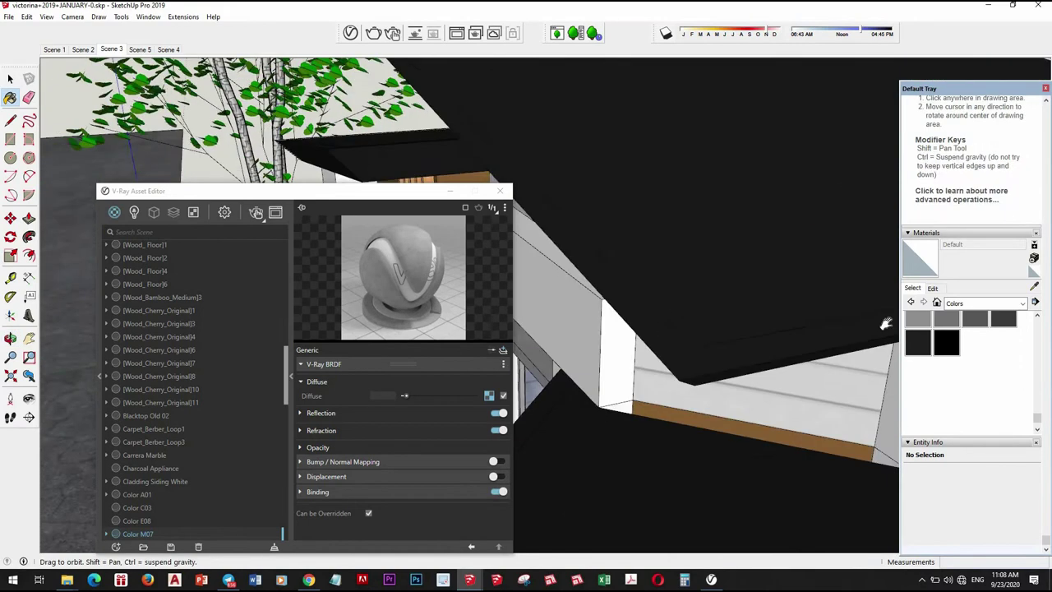
{"action": "scroll", "coordinate": [643, 320], "scroll_direction": "up", "scroll_amount": 2}
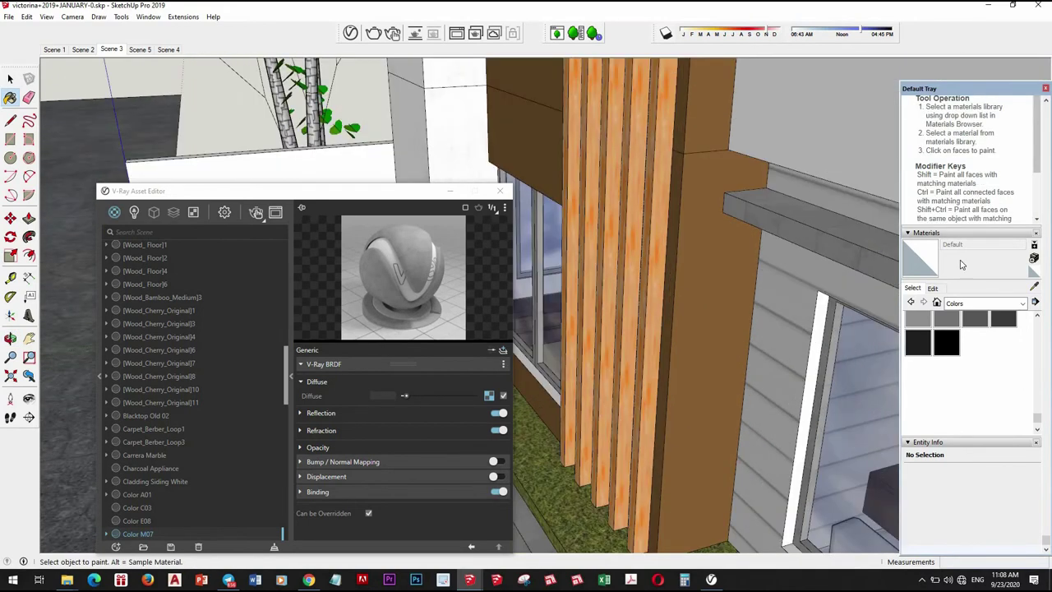
{"action": "left_click", "coordinate": [692, 260], "text": "alt"}
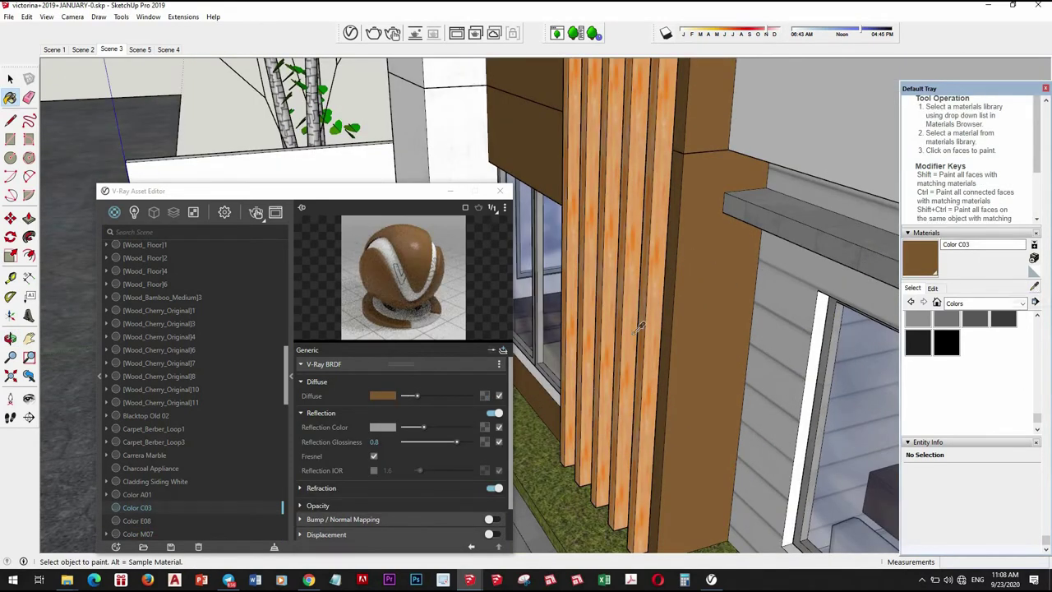
- Load the window's glass material and adjust its refraction colour
{"action": "left_click", "coordinate": [558, 267], "text": "alt"}
{"action": "middle_click_drag", "start_coordinate": [745, 264], "coordinate": [237, 391]}
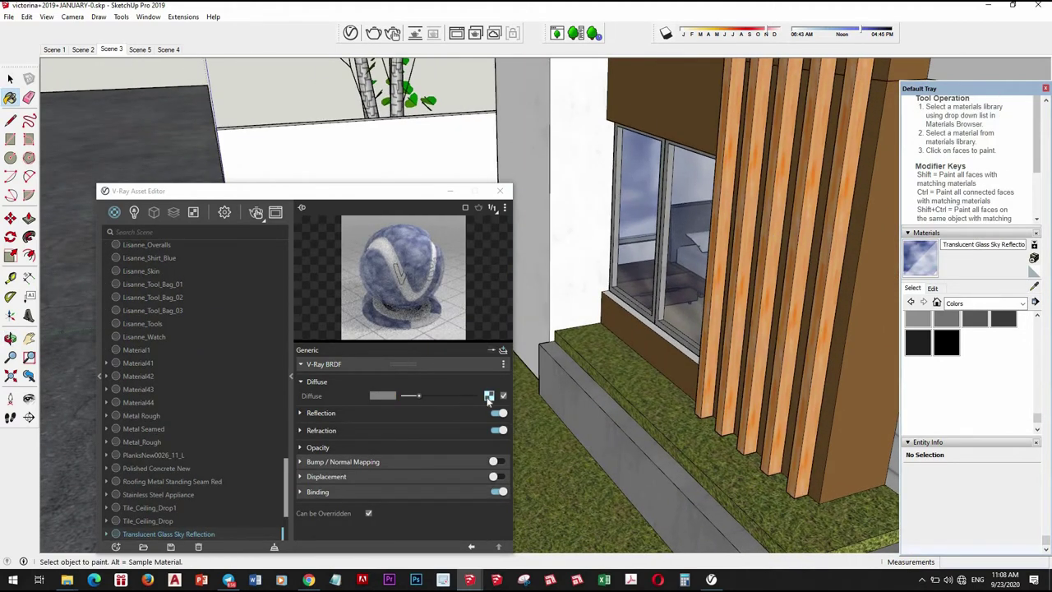
{"action": "left_click", "coordinate": [385, 431]}
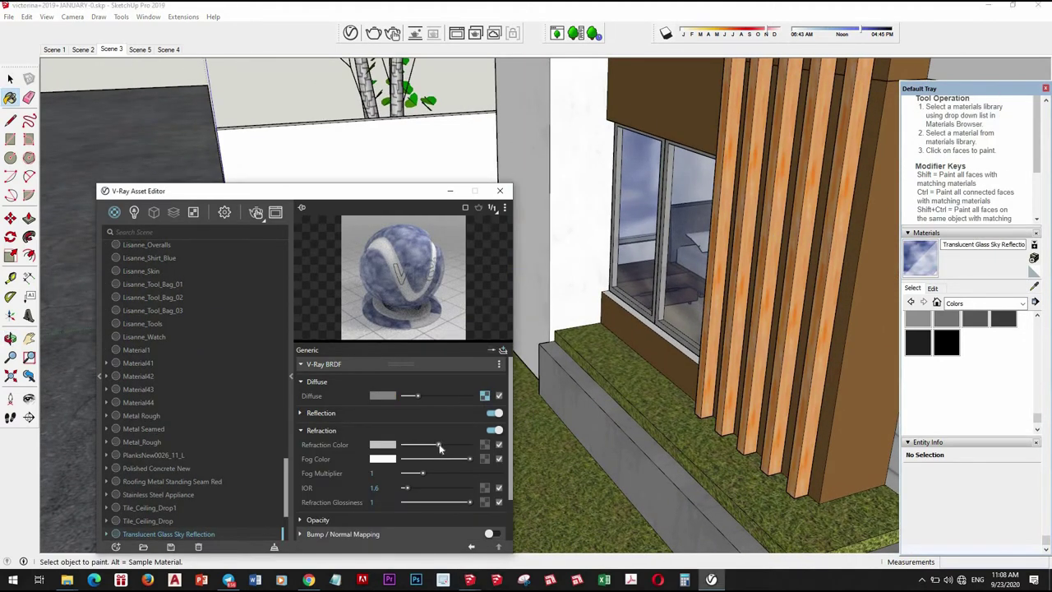
{"action": "left_click", "coordinate": [461, 449]}
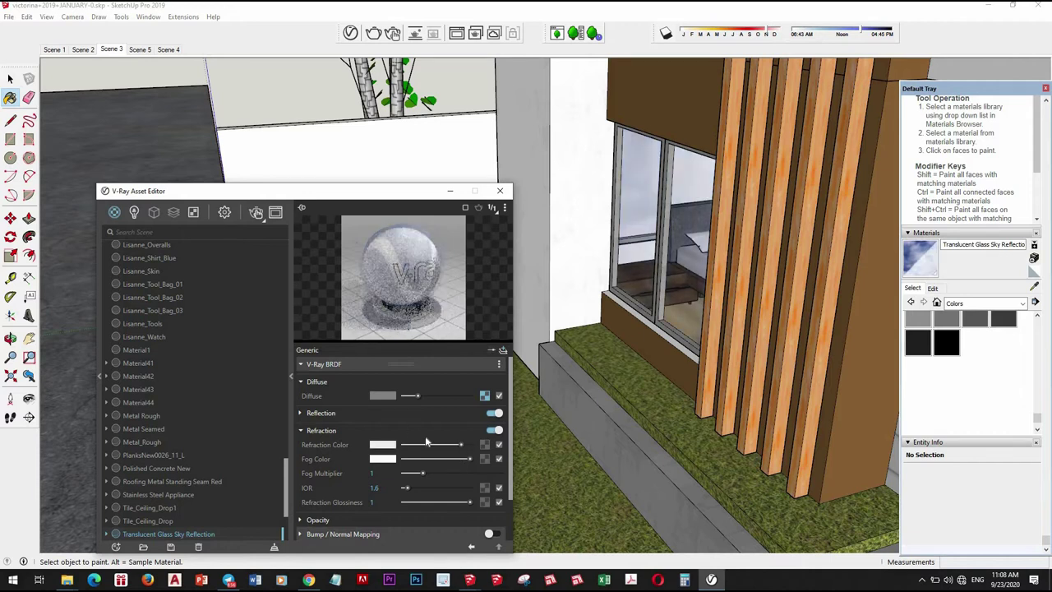
{"action": "left_click_drag", "start_coordinate": [461, 448], "coordinate": [464, 458]}
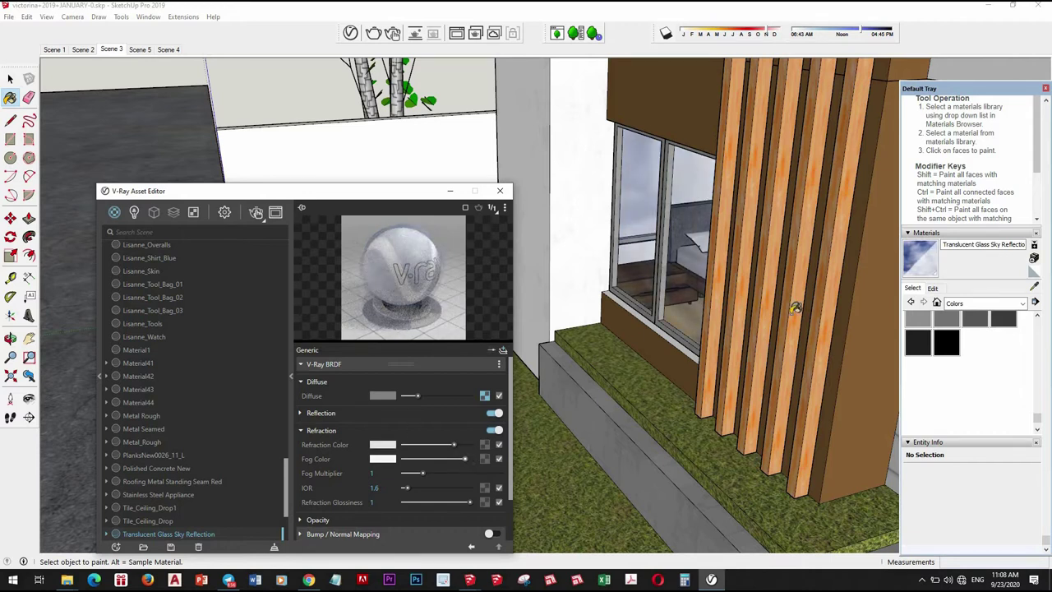
- Give the glass a light-grey reflection colour, then load the wood slats' [Wood_Floor]1 material
{"action": "left_click", "coordinate": [1034, 286]}
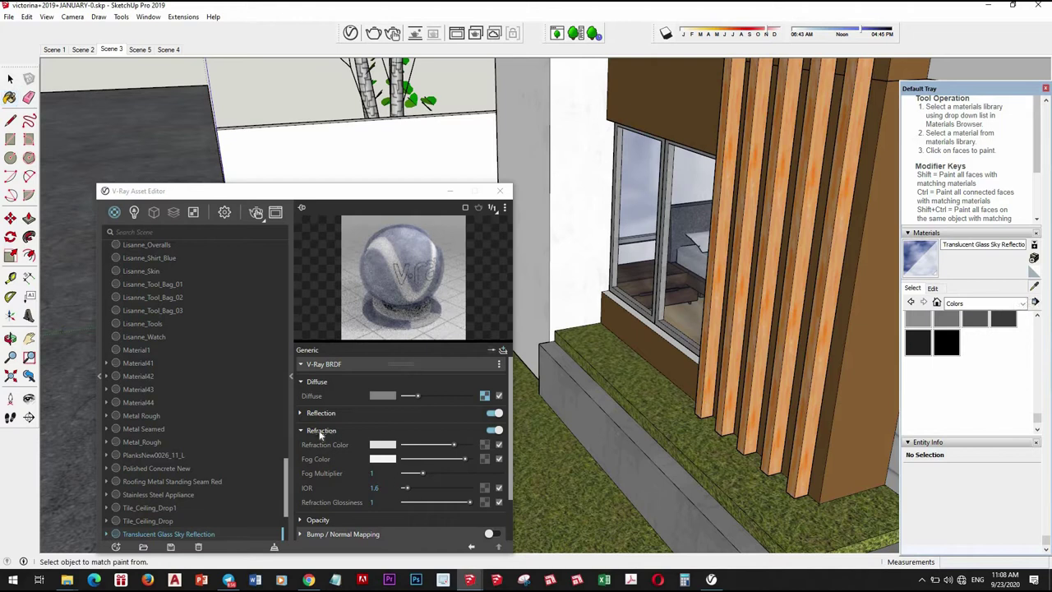
{"action": "left_click", "coordinate": [356, 418]}
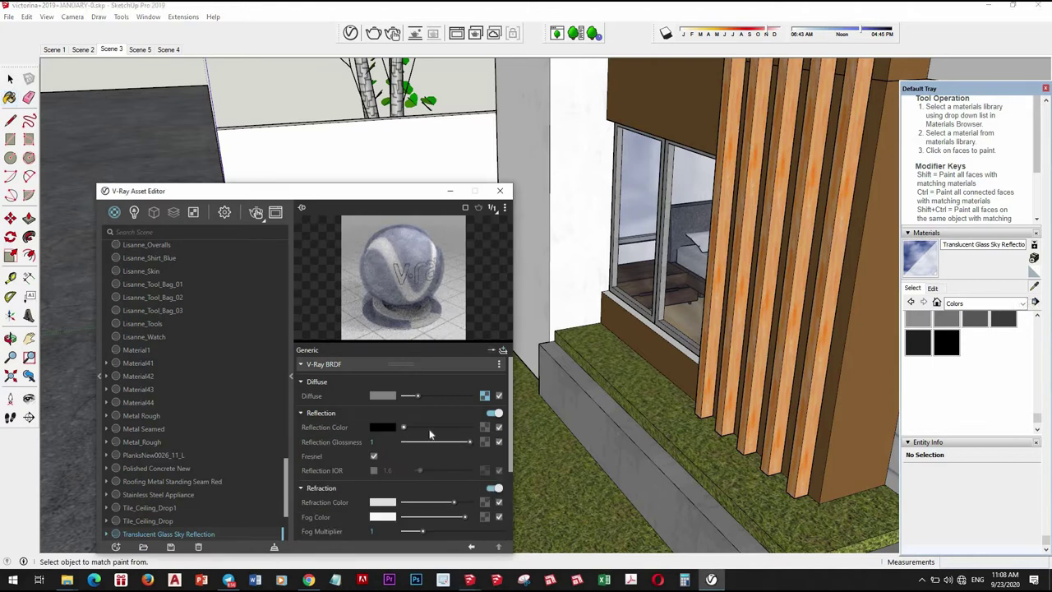
{"action": "left_click_drag", "start_coordinate": [429, 433], "coordinate": [436, 427]}
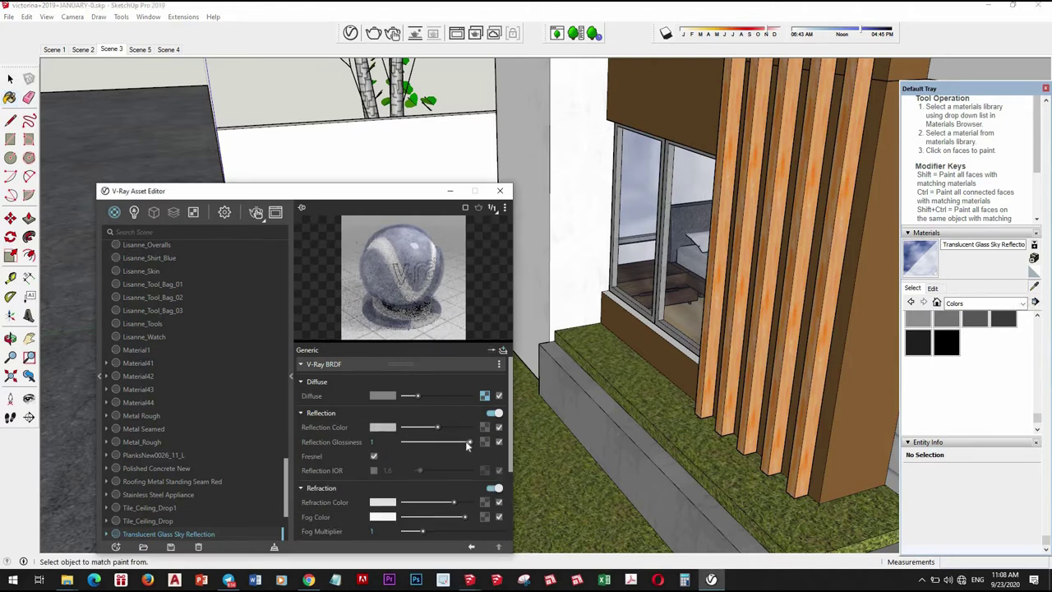
{"action": "left_click", "coordinate": [722, 294]}
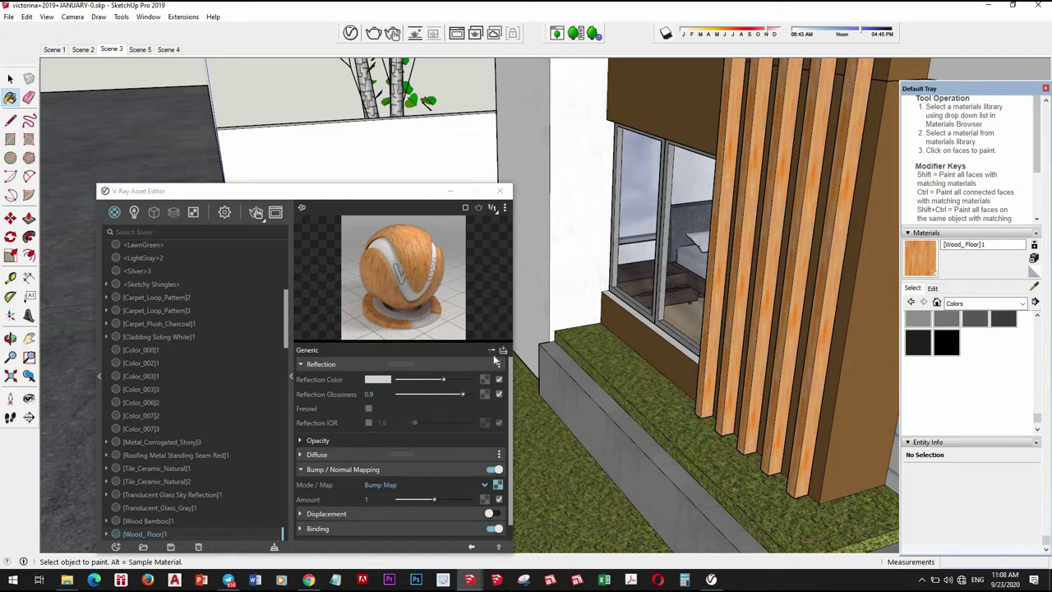
- Enable Reflection IOR of 2 on the wood slat material, return to Scene 3 and close the editor
{"action": "left_click", "coordinate": [369, 423]}
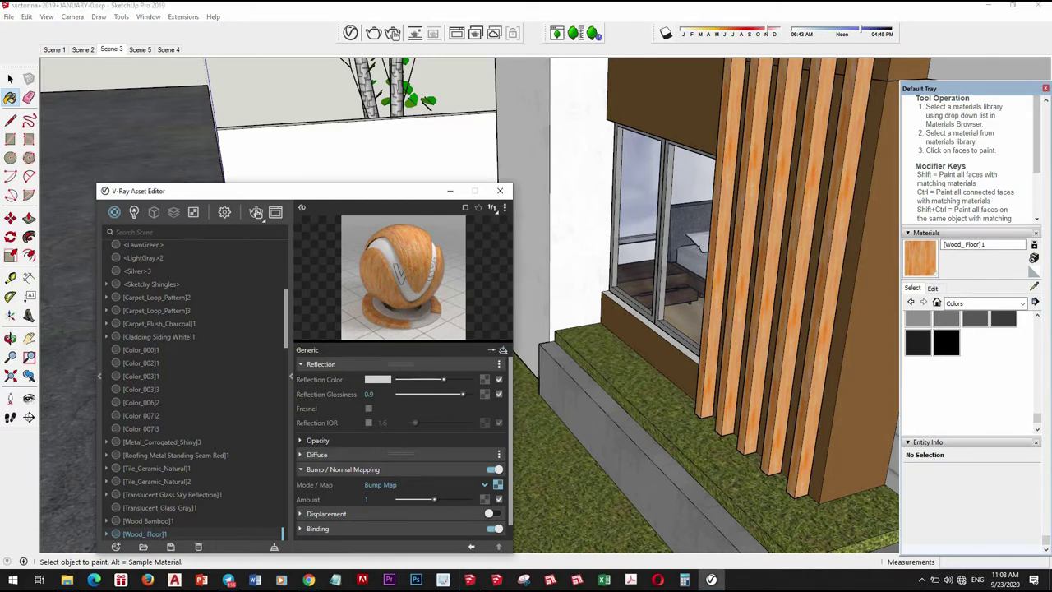
{"action": "left_click", "coordinate": [379, 422]}
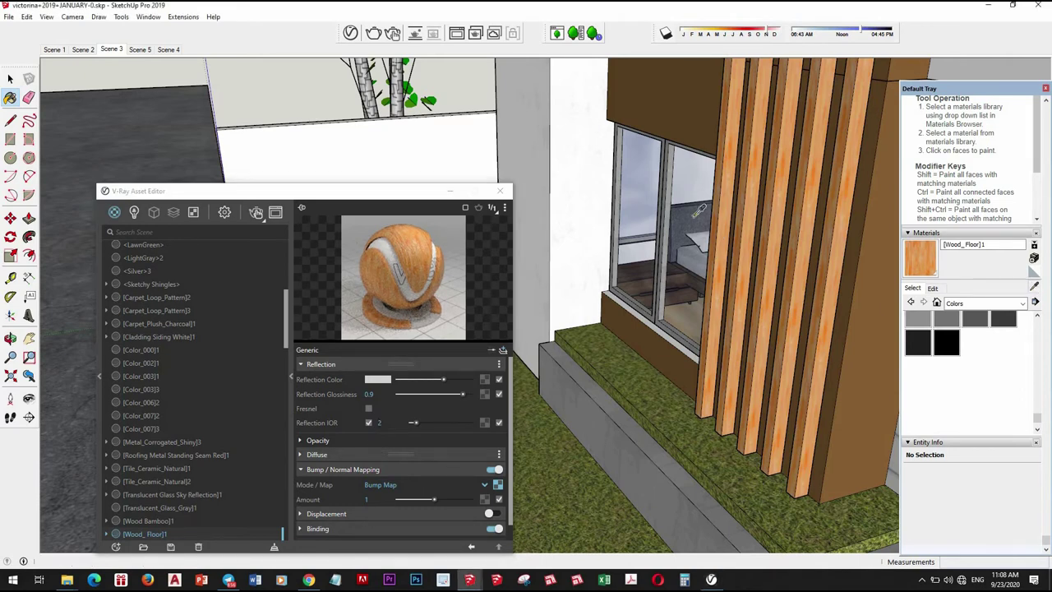
{"action": "mouse_move", "coordinate": [756, 268]}
{"action": "middle_mouse_down"}
{"action": "mouse_move", "coordinate": [649, 344]}
{"action": "mouse_move", "coordinate": [672, 309]}
{"action": "middle_mouse_up"}
{"action": "left_click", "coordinate": [110, 49]}
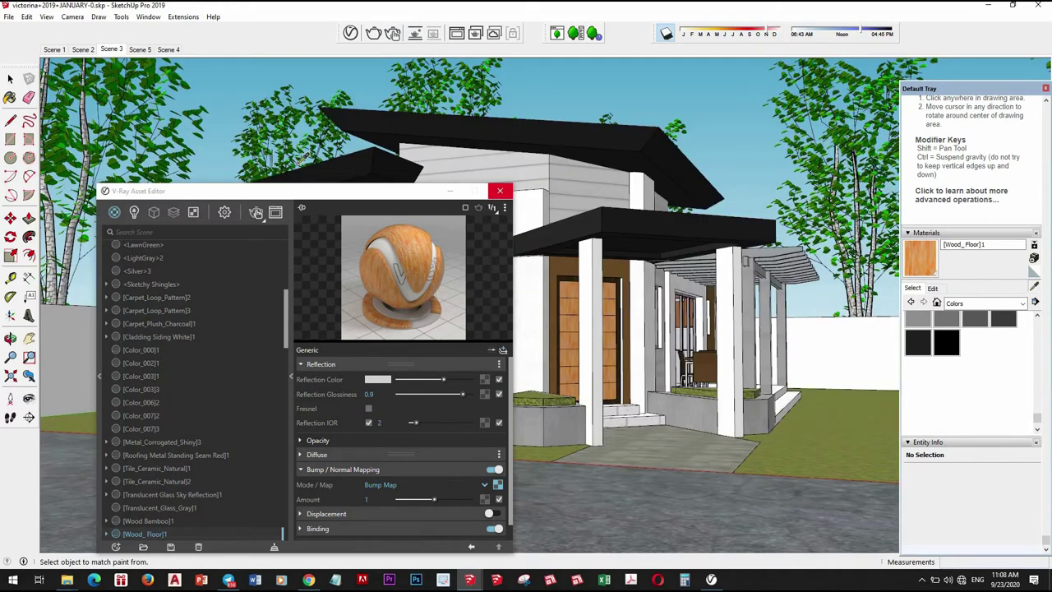
{"action": "left_click", "coordinate": [499, 191]}
- Run a V-Ray test render of the house, zoom in to inspect it, then stop and close it
{"action": "key", "text": "space"}
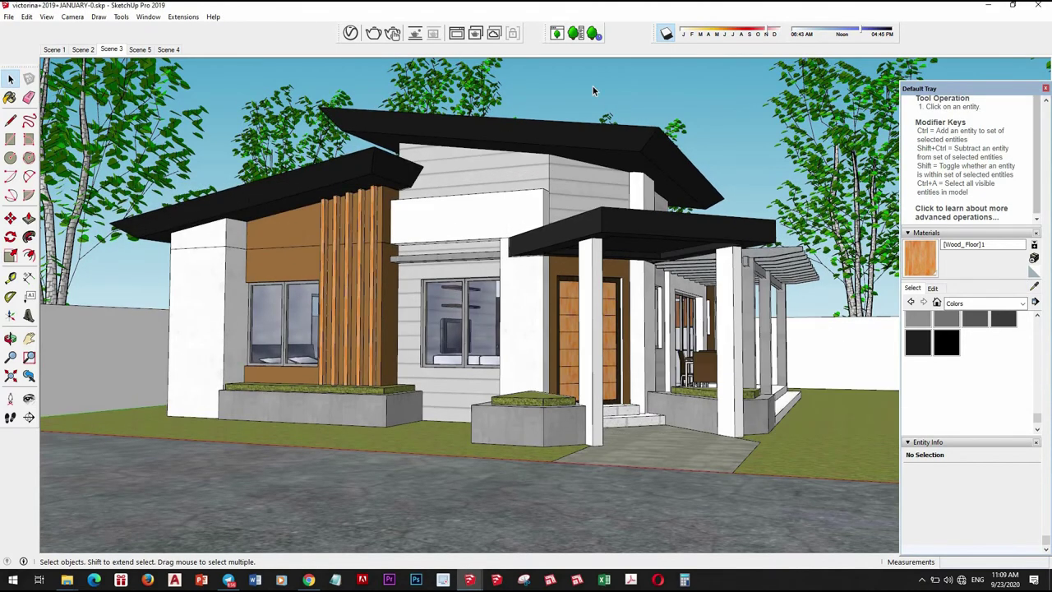
{"action": "left_click", "coordinate": [393, 33]}
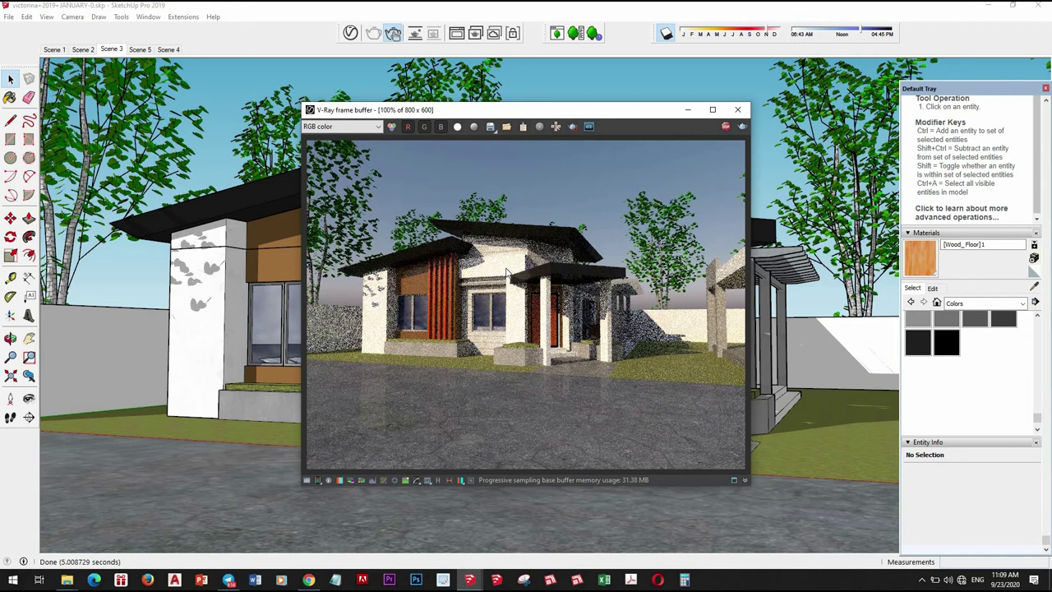
{"action": "scroll", "coordinate": [542, 312], "scroll_direction": "up", "scroll_amount": 1}
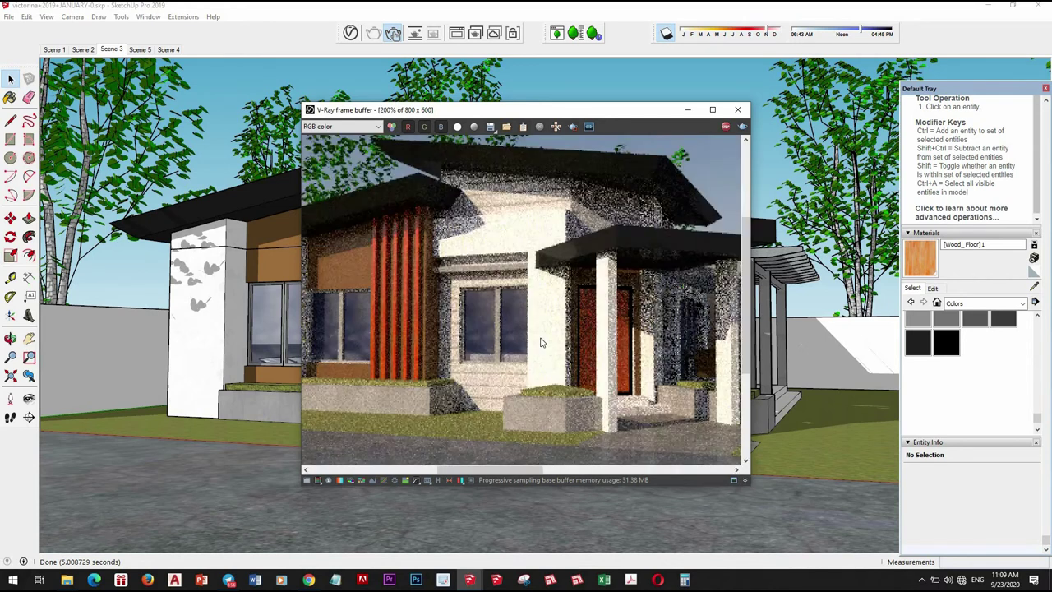
{"action": "scroll", "coordinate": [608, 316], "scroll_direction": "up", "scroll_amount": 1}
{"action": "scroll", "coordinate": [658, 317], "scroll_direction": "up", "scroll_amount": 1}
{"action": "scroll", "coordinate": [657, 317], "scroll_direction": "down", "scroll_amount": 1}
{"action": "scroll", "coordinate": [535, 348], "scroll_direction": "up", "scroll_amount": 1}
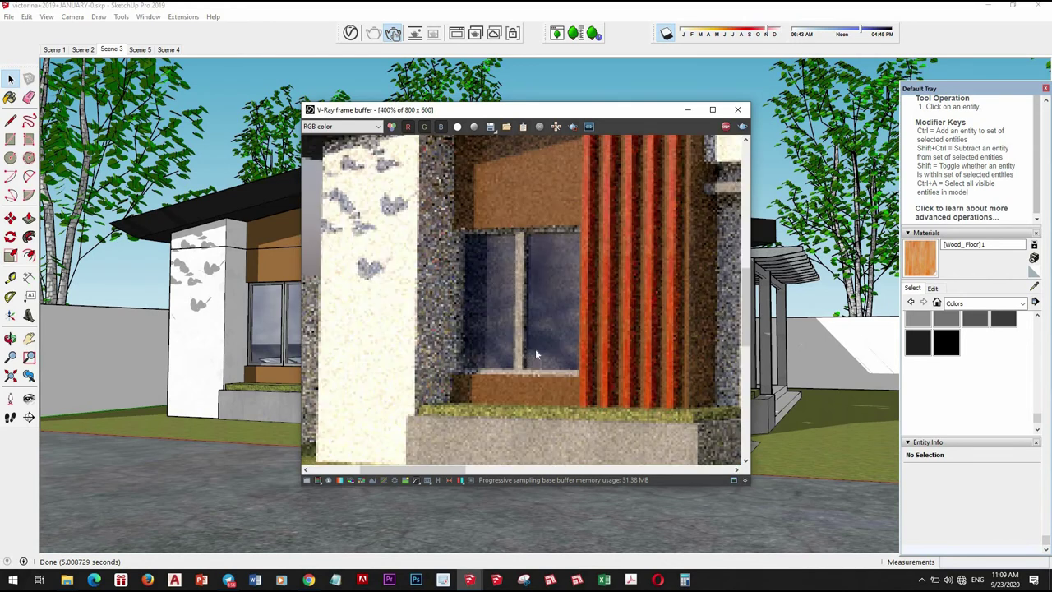
{"action": "scroll", "coordinate": [535, 348], "scroll_direction": "down", "scroll_amount": 2}
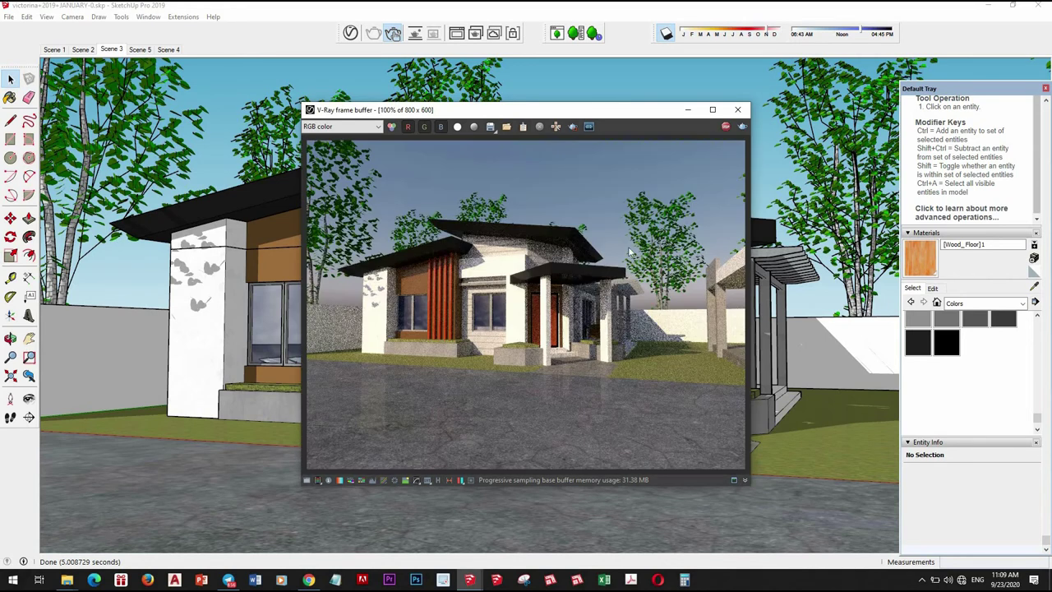
{"action": "left_click", "coordinate": [725, 128]}
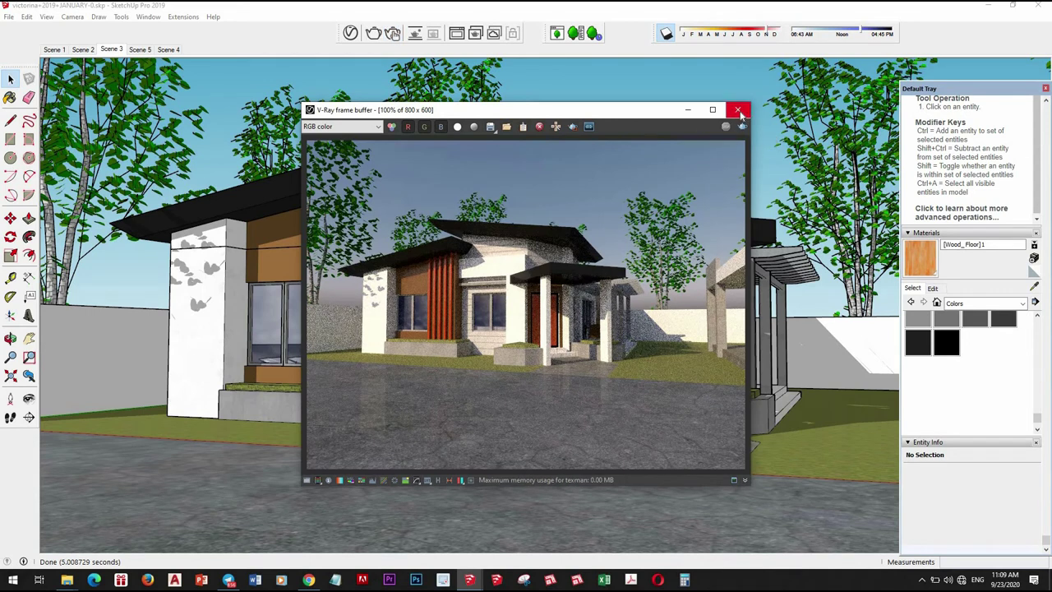
{"action": "left_click", "coordinate": [739, 110]}
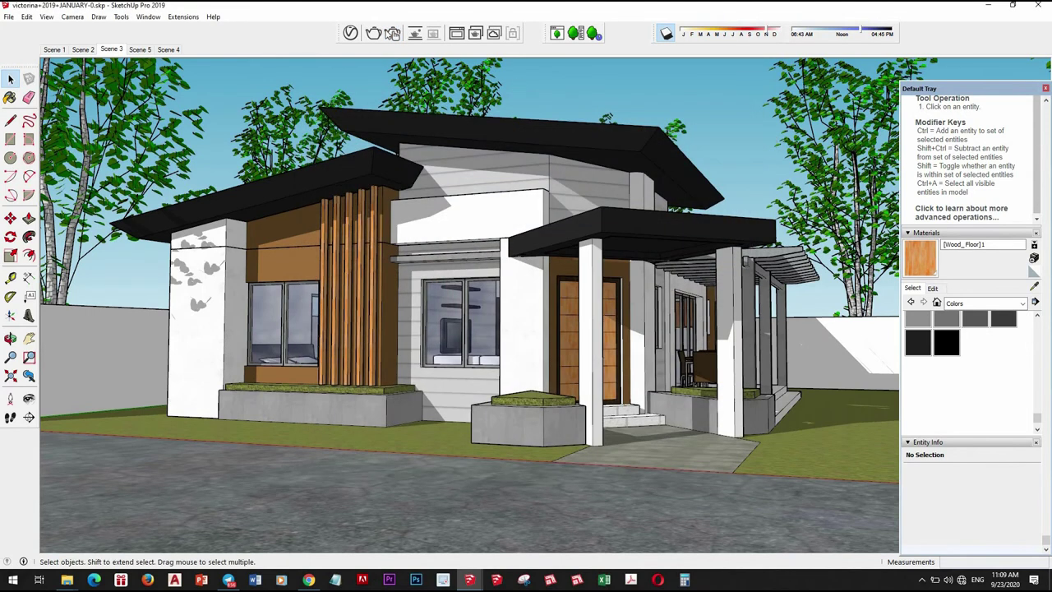
{"action": "left_click", "coordinate": [354, 35]}
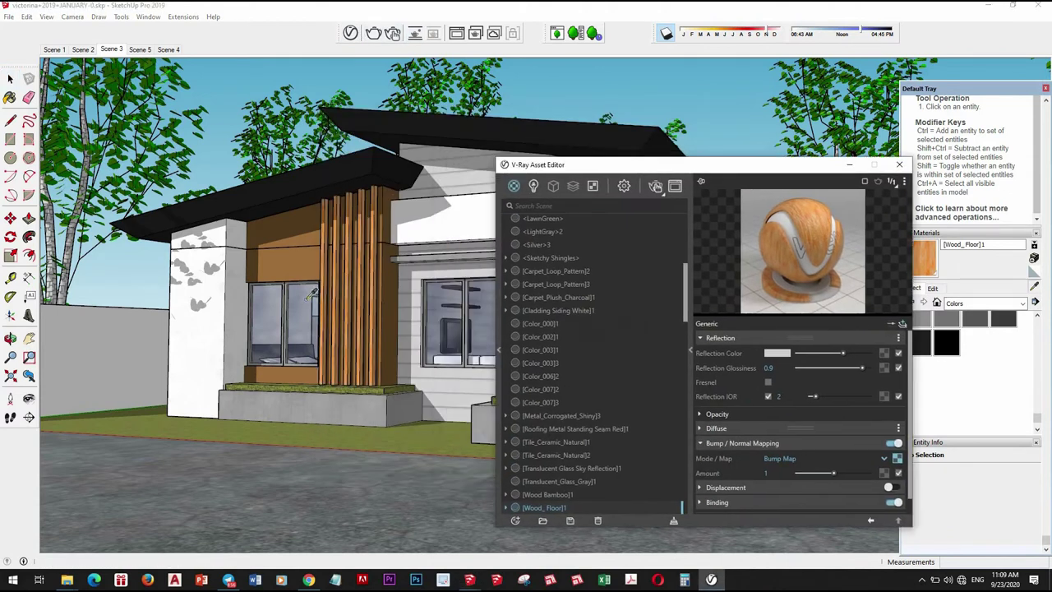
- Sample the window glass and clear the Diffuse texture map from Translucent Glass Sky Reflection
{"action": "key", "text": "b"}
{"action": "left_click", "coordinate": [306, 300], "text": "alt"}
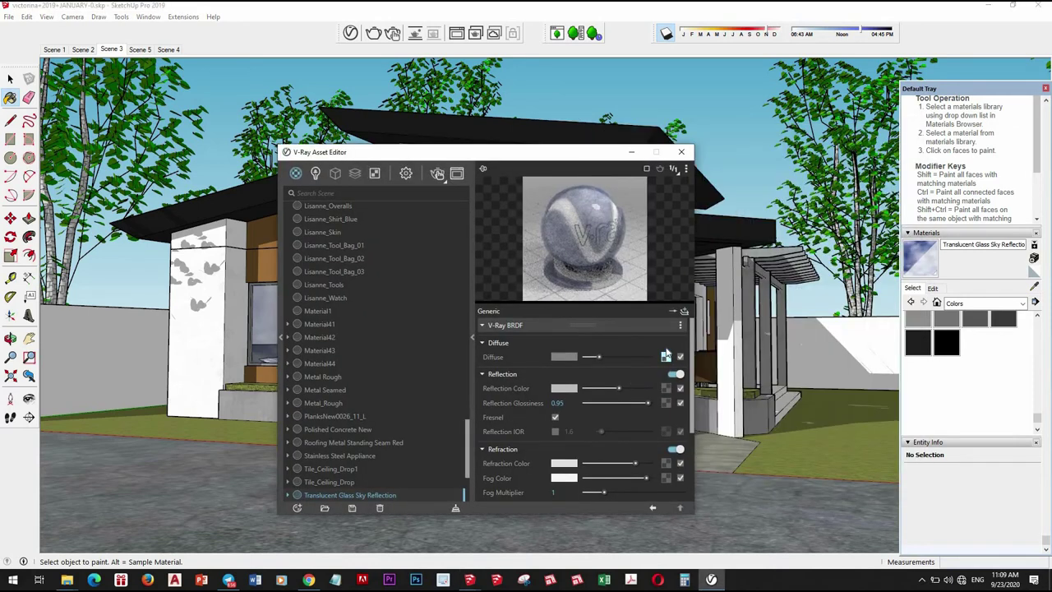
{"action": "right_click", "coordinate": [667, 358]}
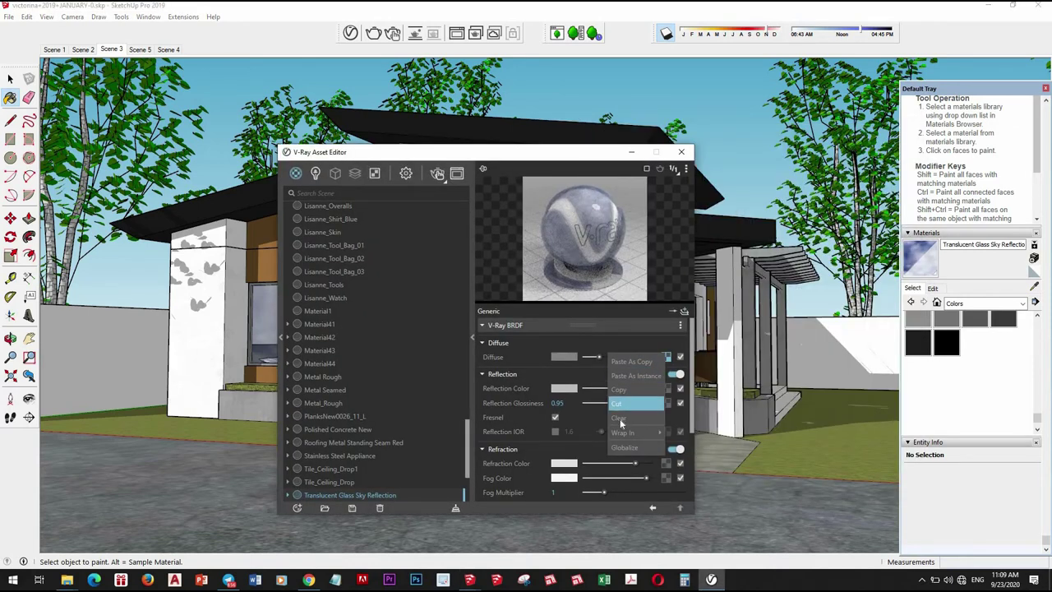
{"action": "left_click", "coordinate": [620, 418]}
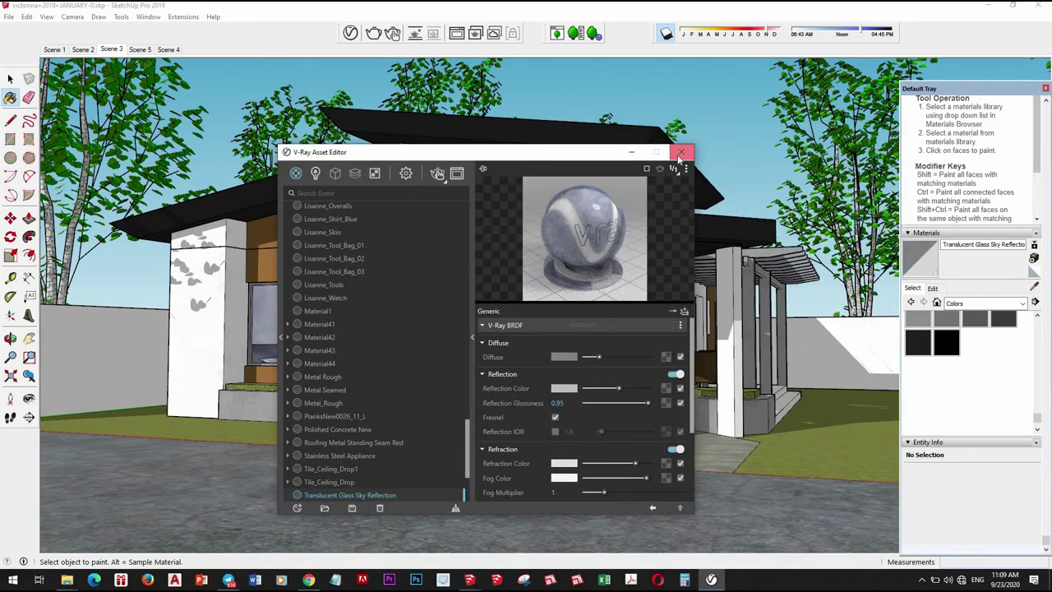
{"action": "left_click", "coordinate": [681, 153]}
- Render the house with the updated glass and close the frame buffer after reviewing
{"action": "left_click", "coordinate": [393, 33]}
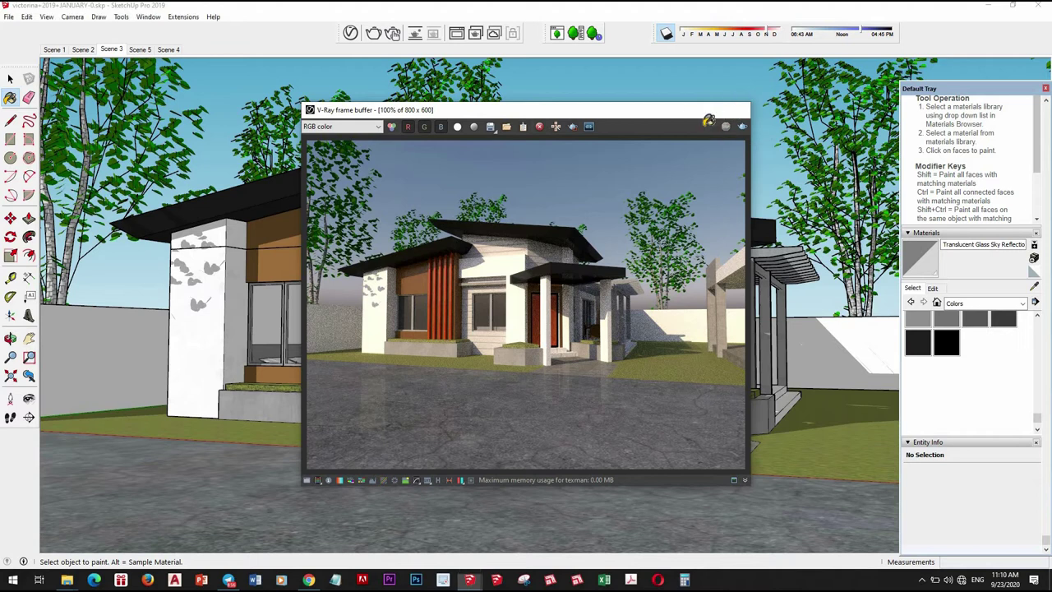
{"action": "left_click", "coordinate": [738, 110]}
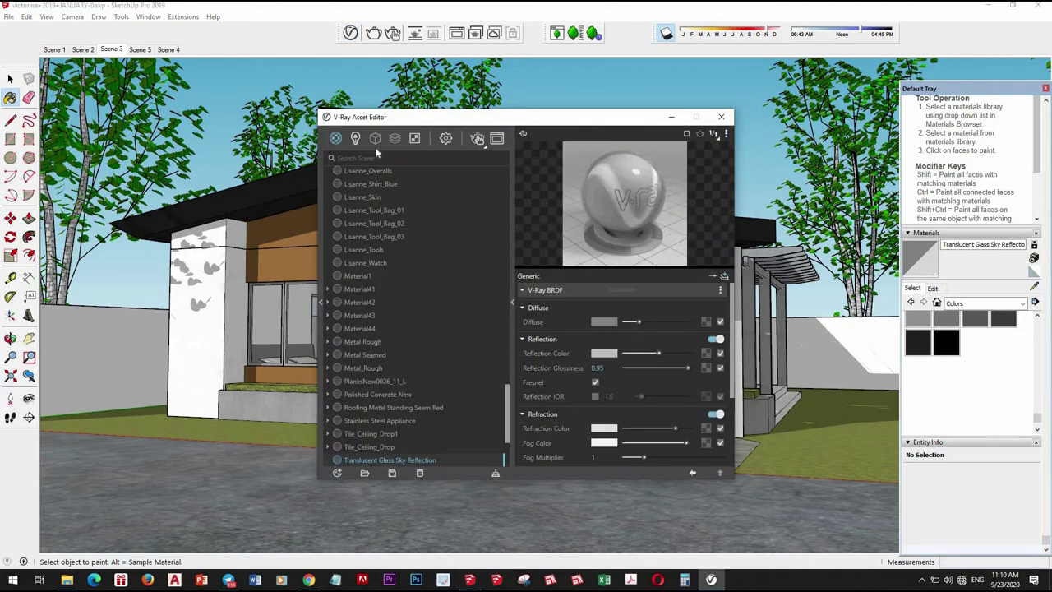
- In the render settings, lower the camera Exposure Value (EV) from 14.24 to 13
{"action": "left_click", "coordinate": [446, 140]}
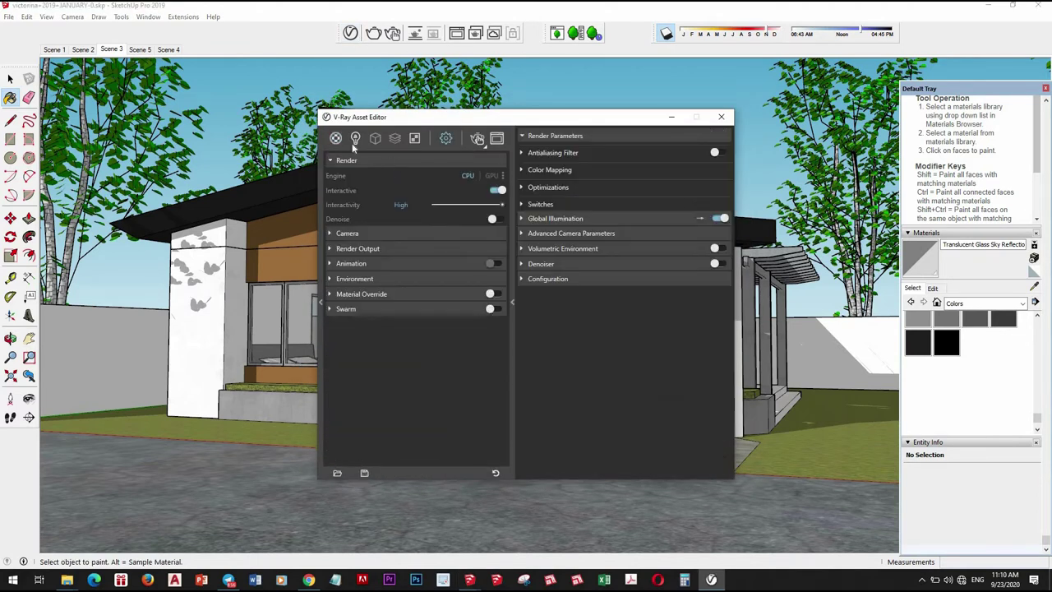
{"action": "left_click", "coordinate": [355, 140]}
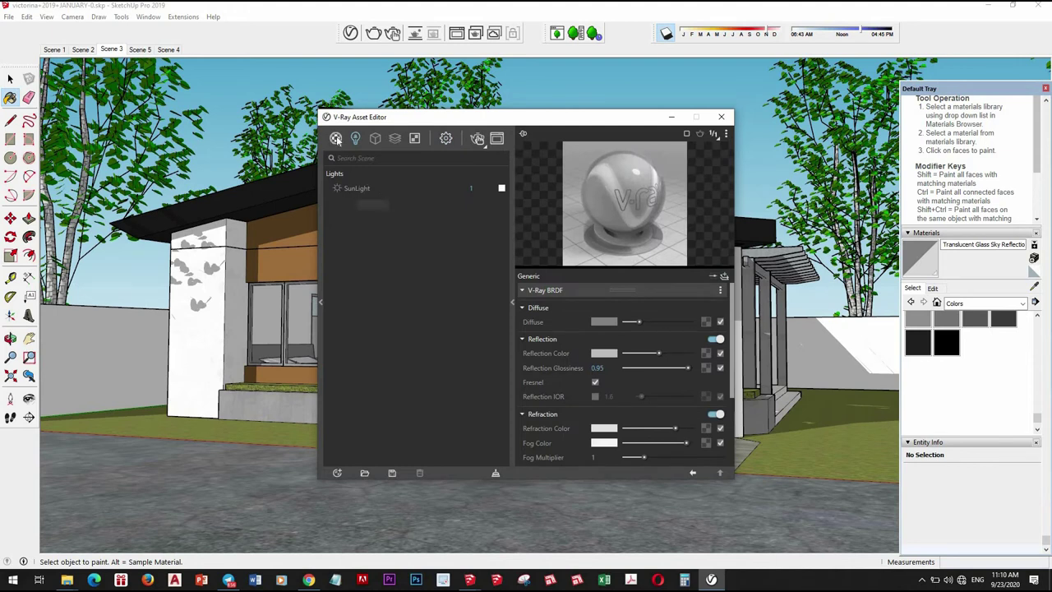
{"action": "left_click", "coordinate": [445, 138]}
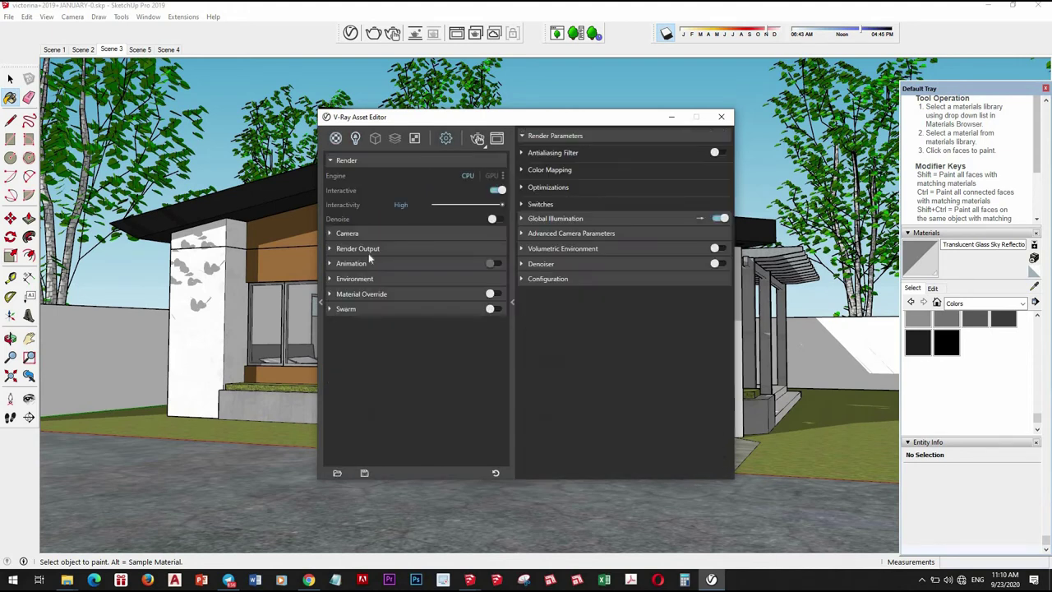
{"action": "left_click", "coordinate": [380, 250]}
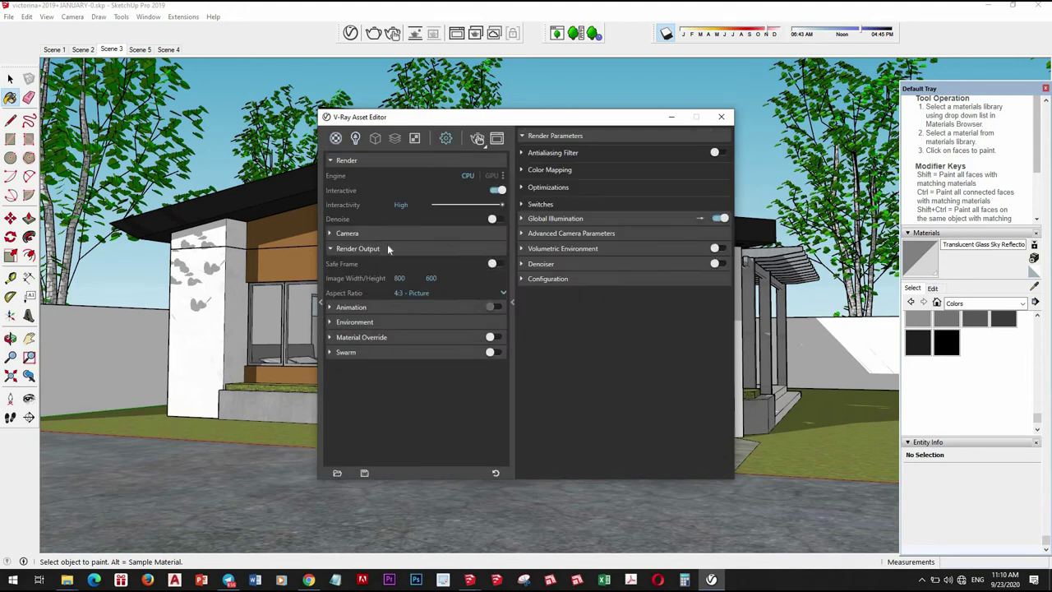
{"action": "left_click", "coordinate": [384, 233]}
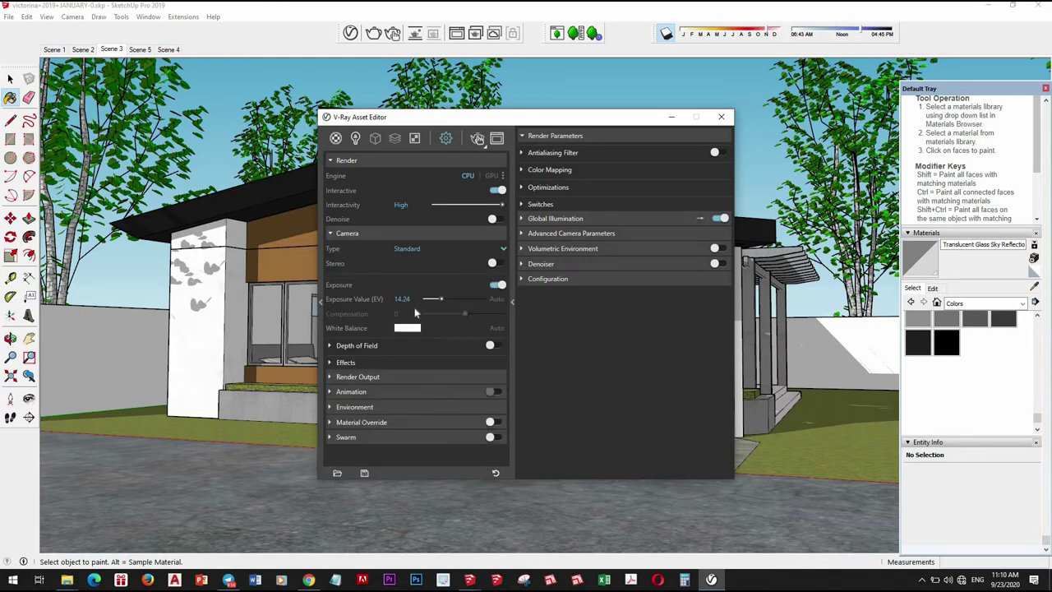
{"action": "double_click", "coordinate": [402, 299]}
{"action": "type", "text": "13"}
{"action": "key", "text": "Return"}
{"action": "left_click", "coordinate": [375, 392]}
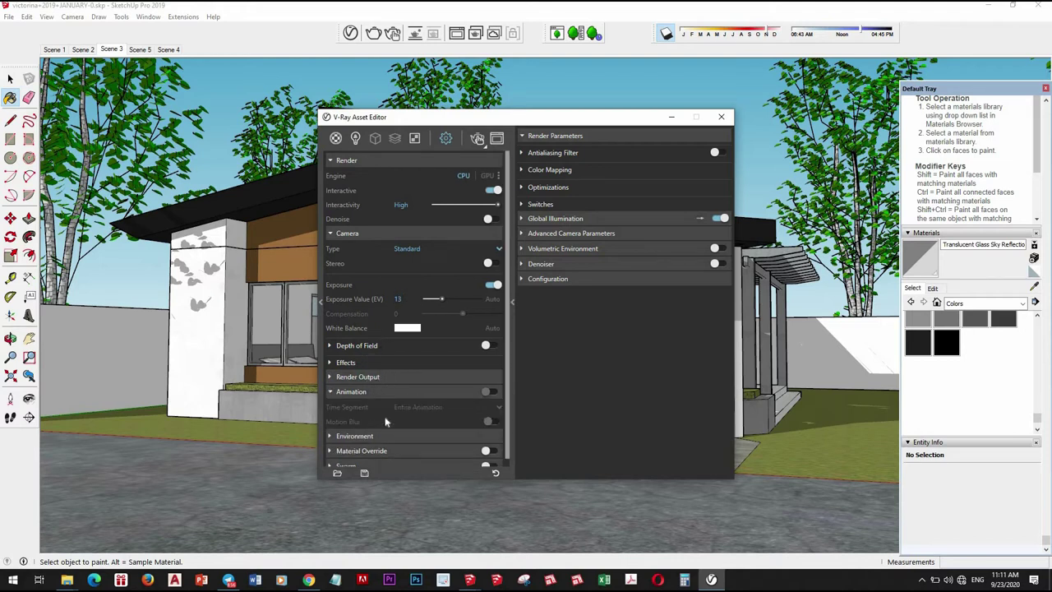
{"action": "left_click", "coordinate": [376, 392]}
{"action": "left_click", "coordinate": [391, 406]}
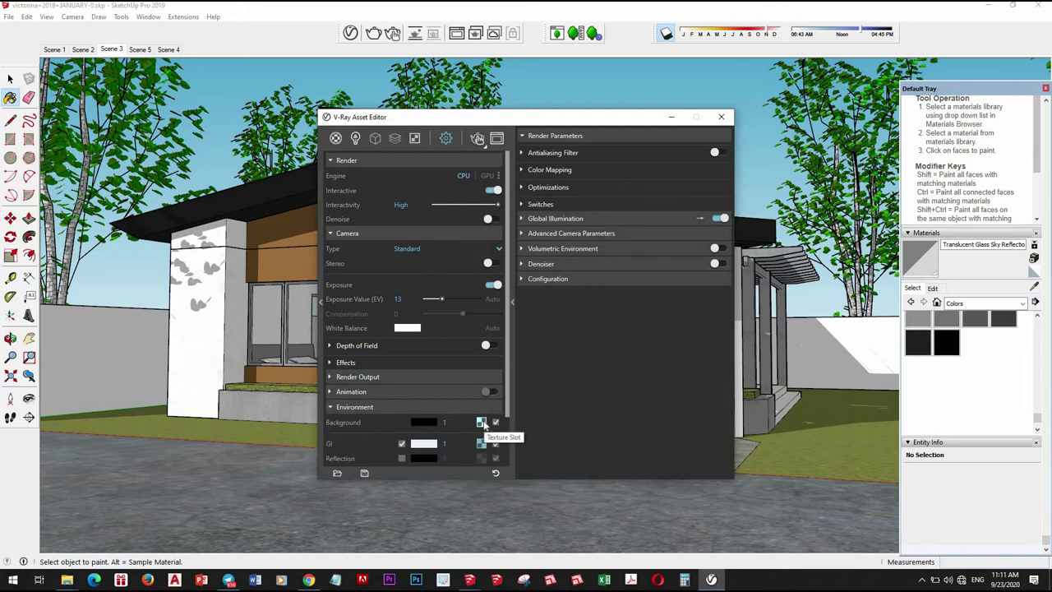
- Assign a Bitmap image texture to the environment background slot
{"action": "left_click", "coordinate": [482, 422]}
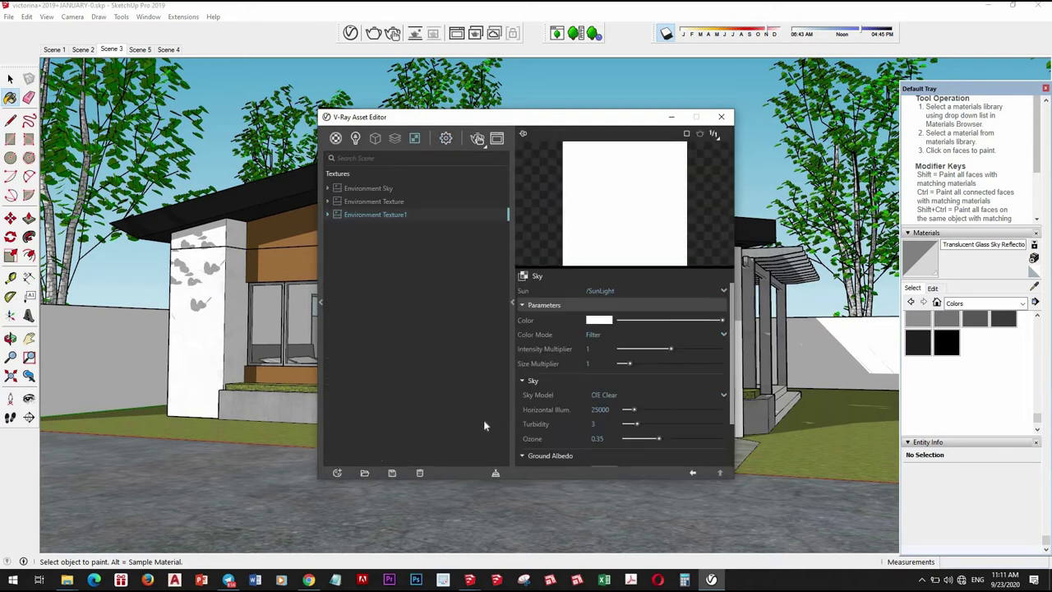
{"action": "left_click", "coordinate": [526, 278]}
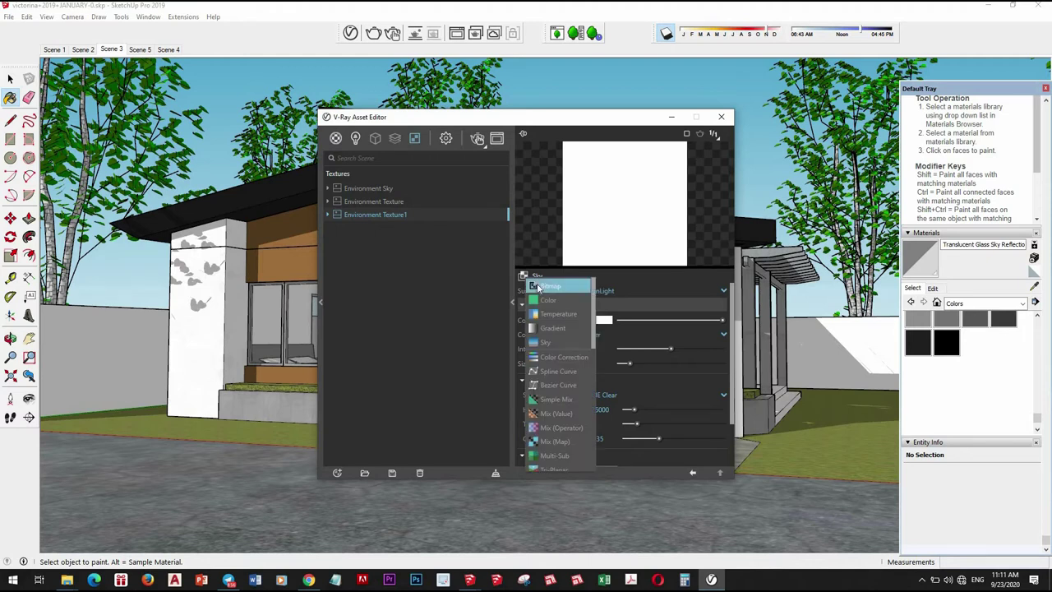
{"action": "left_click", "coordinate": [538, 286]}
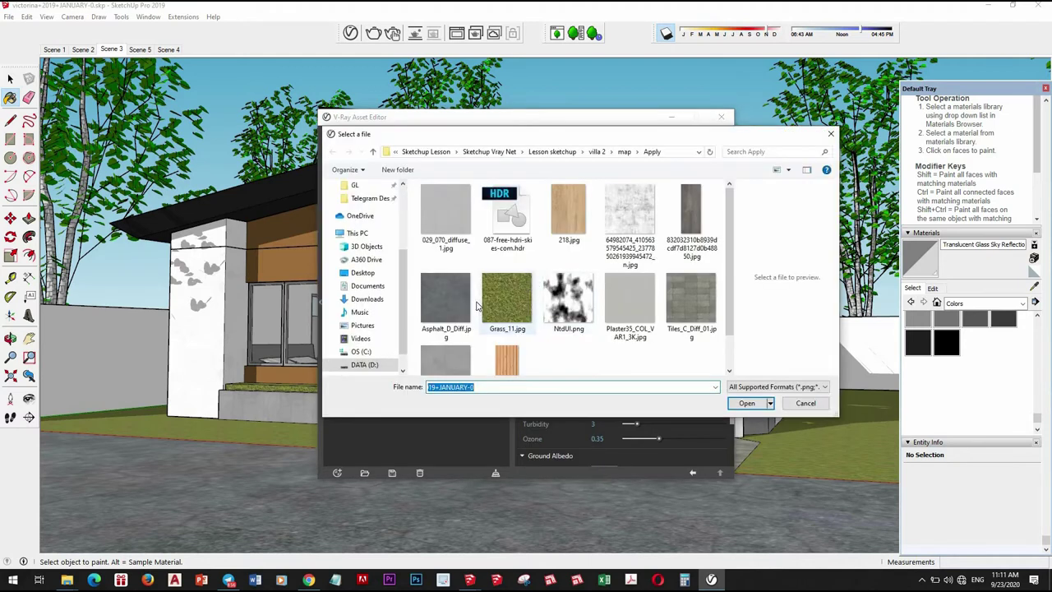
- Load 317-free-hdri-skies-com.hdr from the HDRI > hdr folder on D: as the bitmap
{"action": "left_click", "coordinate": [374, 372]}
{"action": "left_click", "coordinate": [741, 153]}
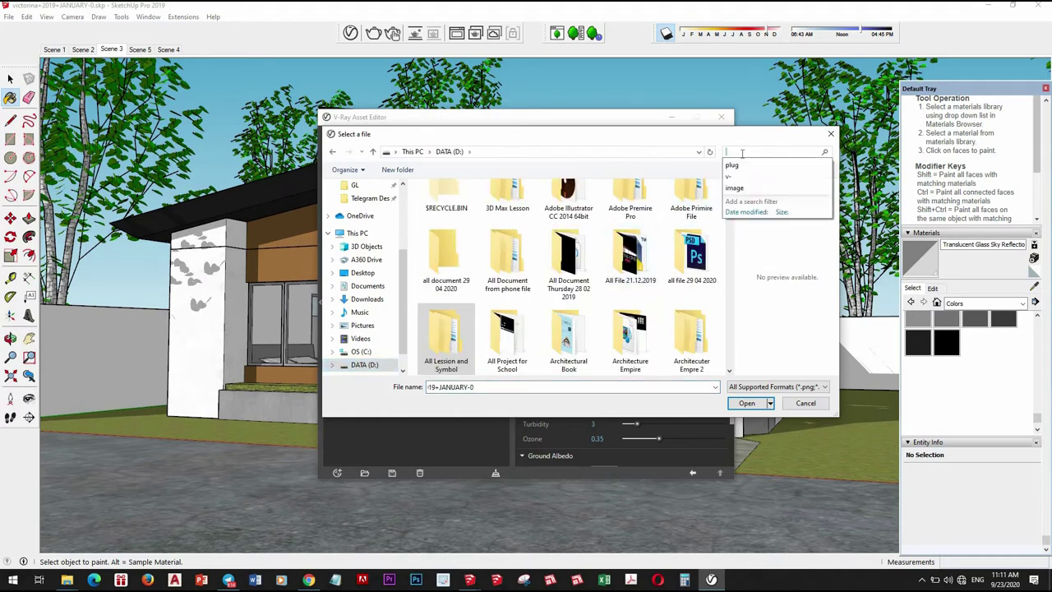
{"action": "type", "text": "HD"}
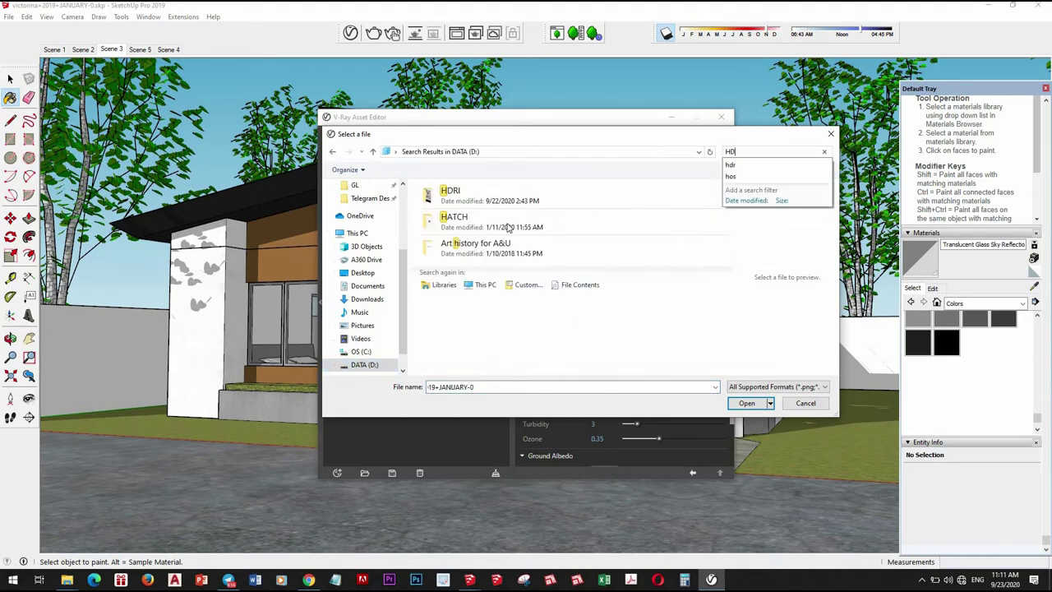
{"action": "key", "text": "Return"}
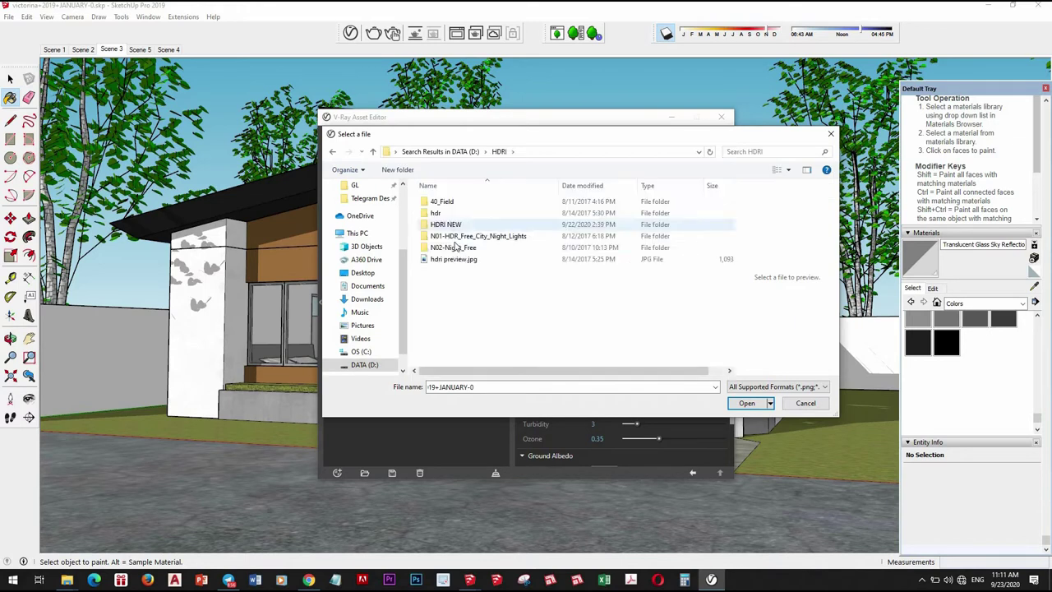
{"action": "key", "text": "Return"}
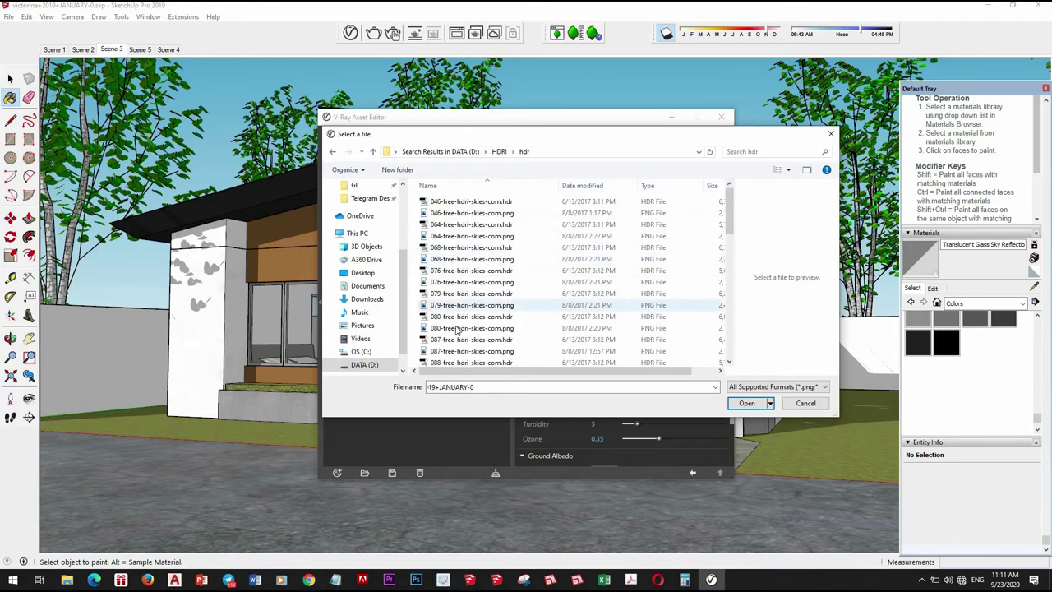
{"action": "scroll", "coordinate": [575, 296], "scroll_direction": "down", "scroll_amount": 10}
{"action": "left_click", "coordinate": [576, 302]}
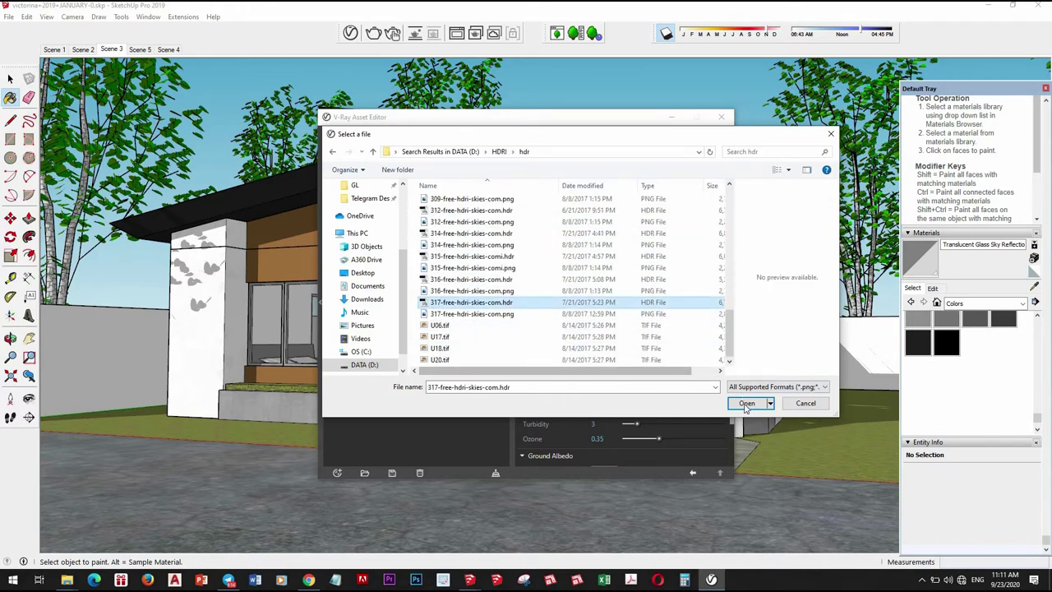
{"action": "left_click", "coordinate": [747, 403]}
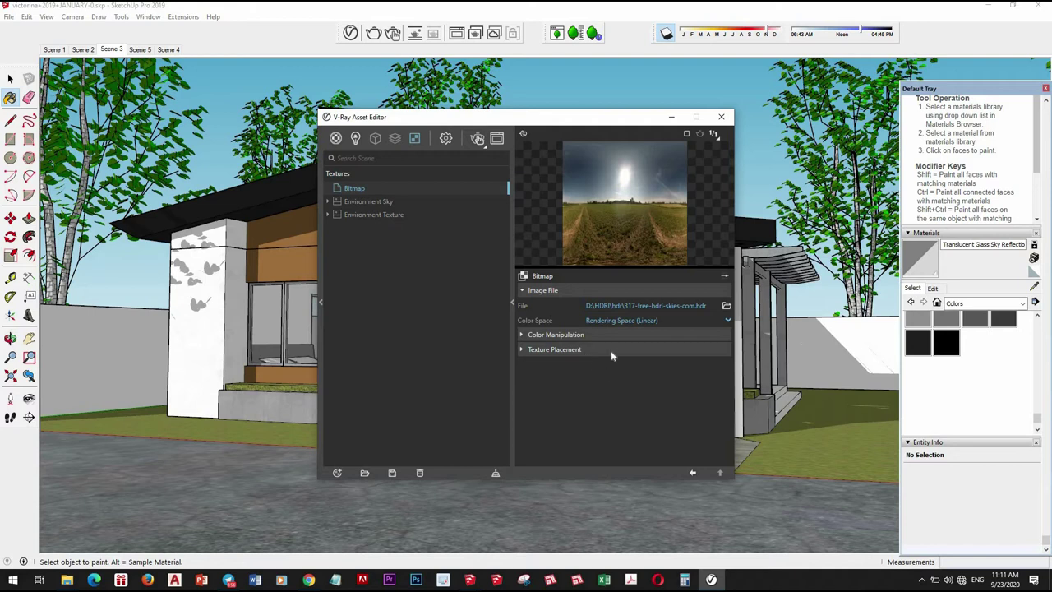
{"action": "left_click", "coordinate": [637, 349]}
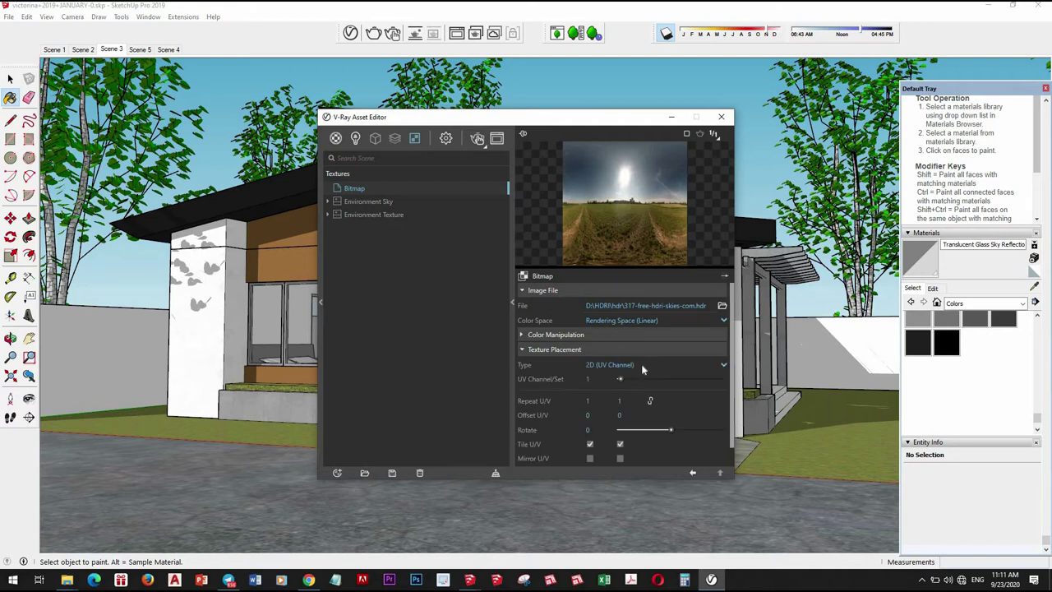
{"action": "left_click", "coordinate": [693, 474]}
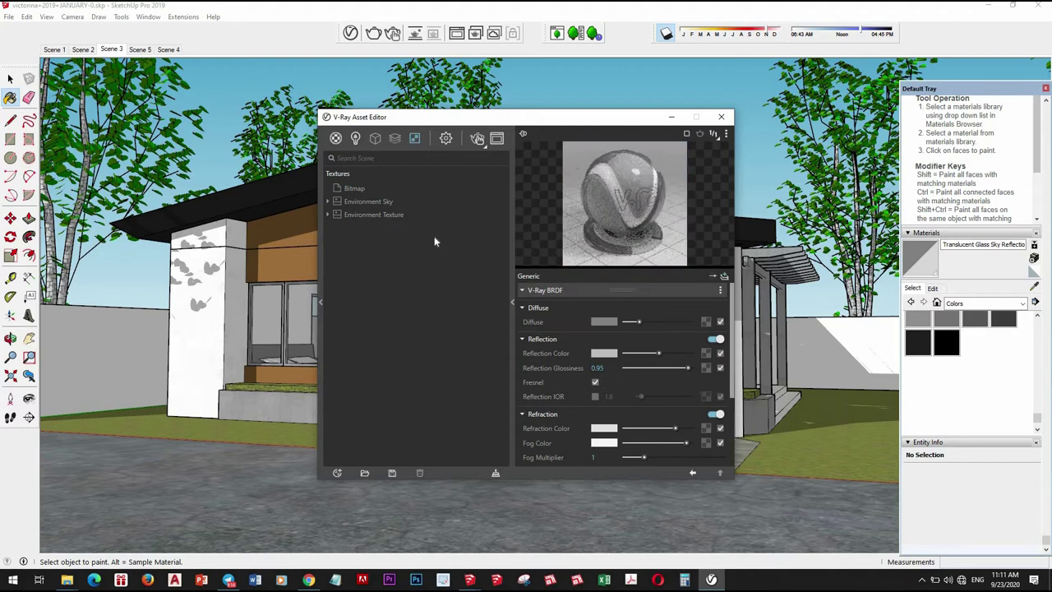
- Paste the HDRI texture as an instance into the Environment Background slot and set its intensity to 20
{"action": "left_click", "coordinate": [355, 138]}
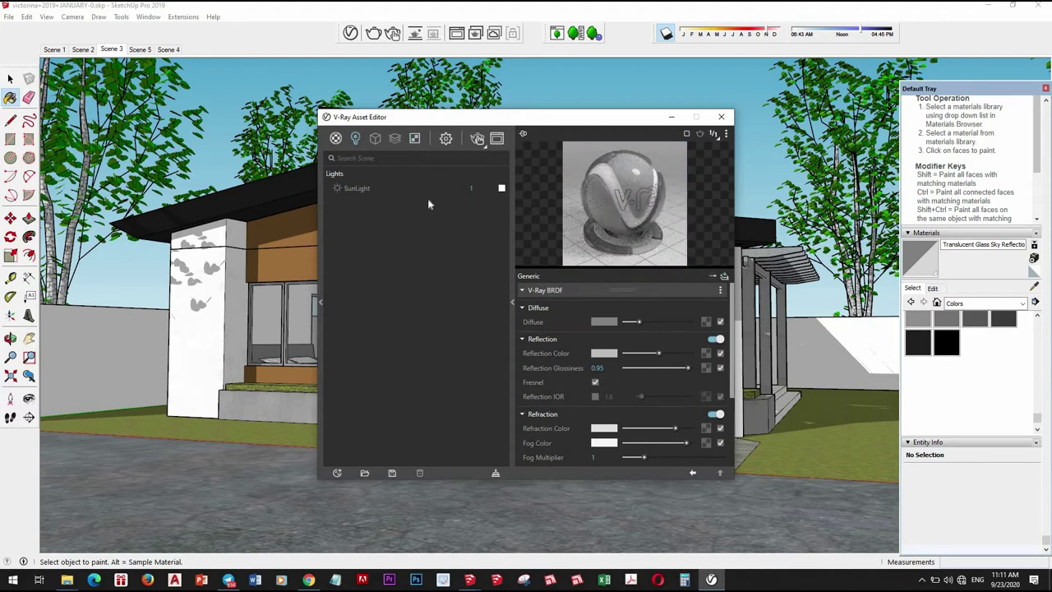
{"action": "left_click", "coordinate": [445, 138]}
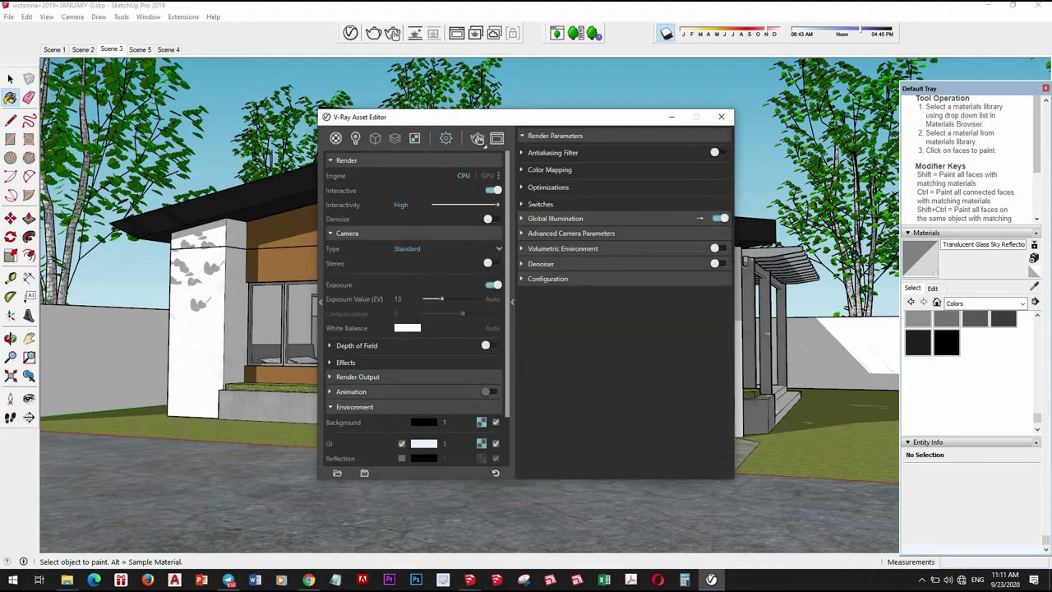
{"action": "left_click", "coordinate": [444, 422]}
{"action": "right_click", "coordinate": [481, 443]}
{"action": "right_click", "coordinate": [481, 422]}
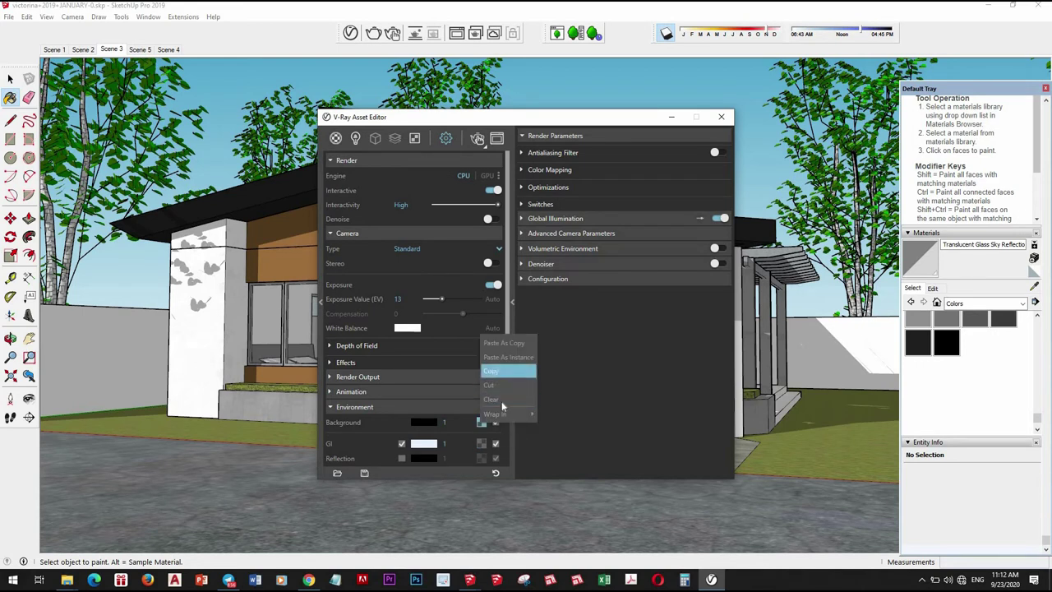
{"action": "left_click", "coordinate": [492, 371]}
{"action": "right_click", "coordinate": [484, 418]}
{"action": "left_click", "coordinate": [489, 423]}
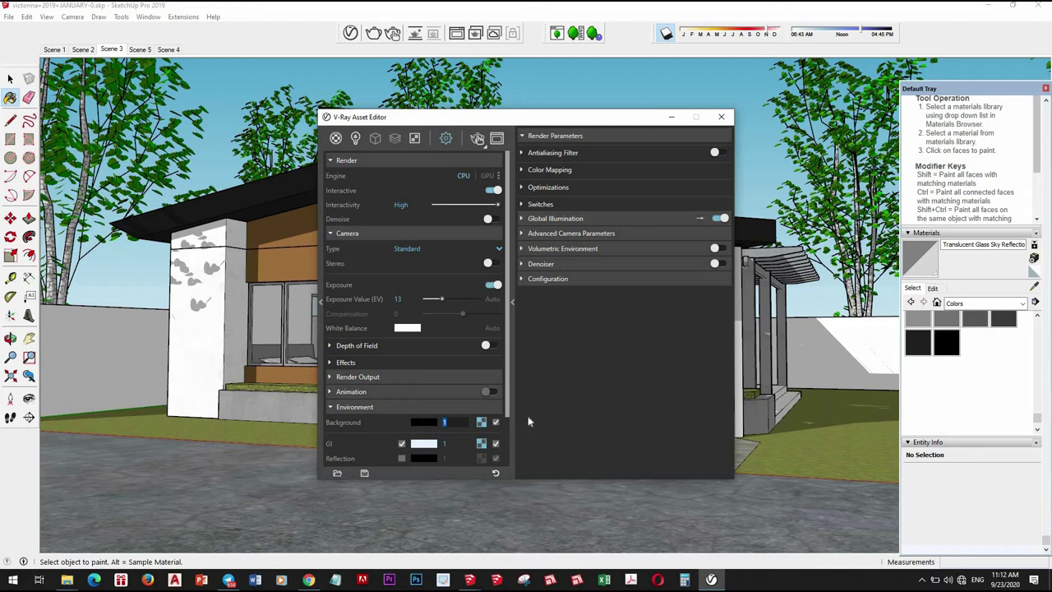
{"action": "type", "text": "20"}
{"action": "key", "text": "Return"}
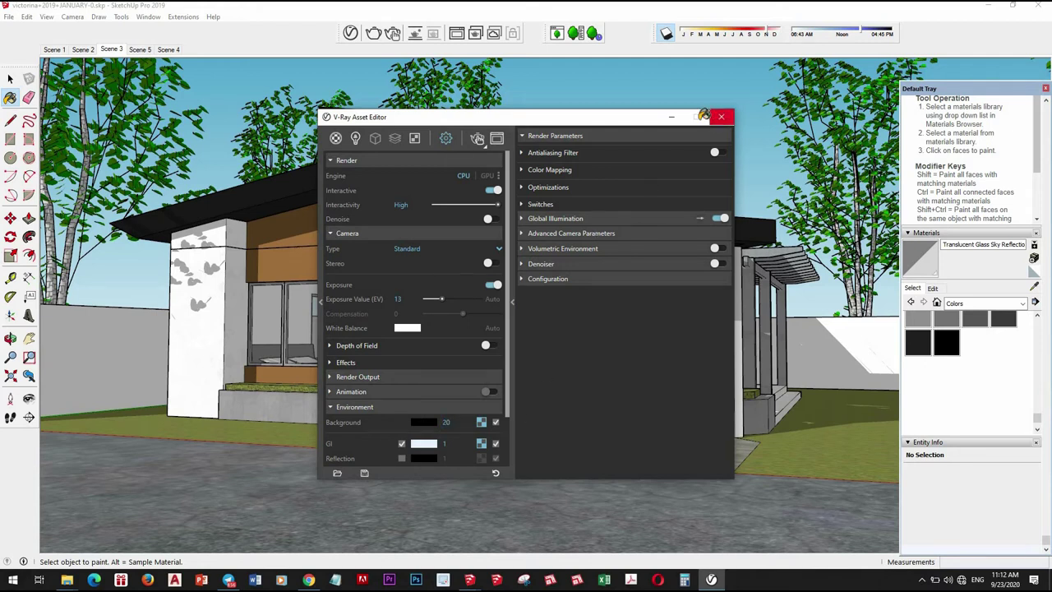
{"action": "left_click", "coordinate": [721, 117]}
- Render the house against the HDRI sky and zoom in and out of the frame buffer to inspect it
{"action": "left_click", "coordinate": [393, 33]}
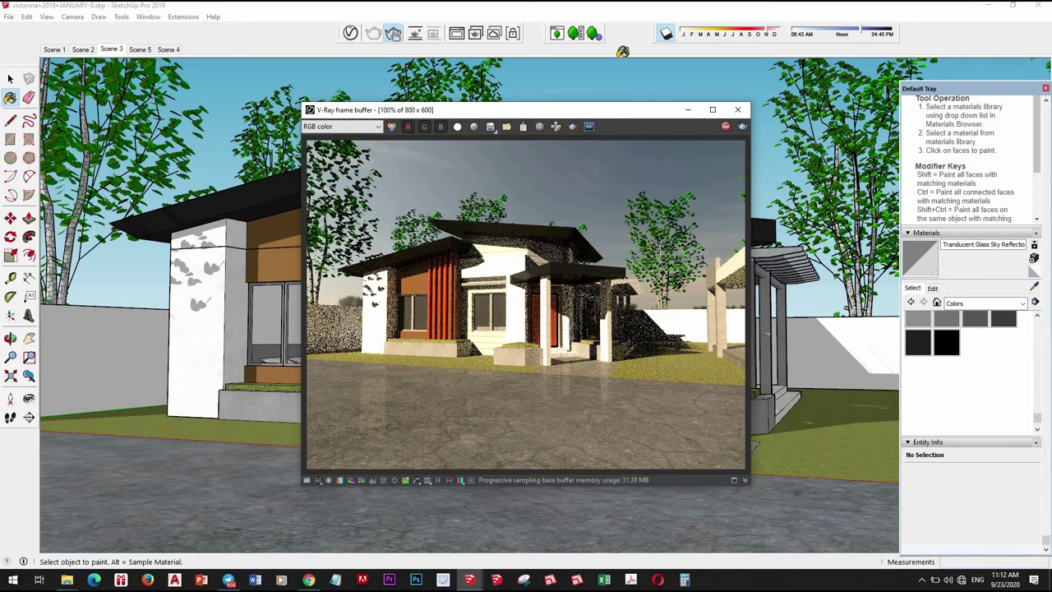
{"action": "scroll", "coordinate": [536, 267], "scroll_direction": "up", "scroll_amount": 3}
{"action": "scroll", "coordinate": [546, 284], "scroll_direction": "down", "scroll_amount": 2}
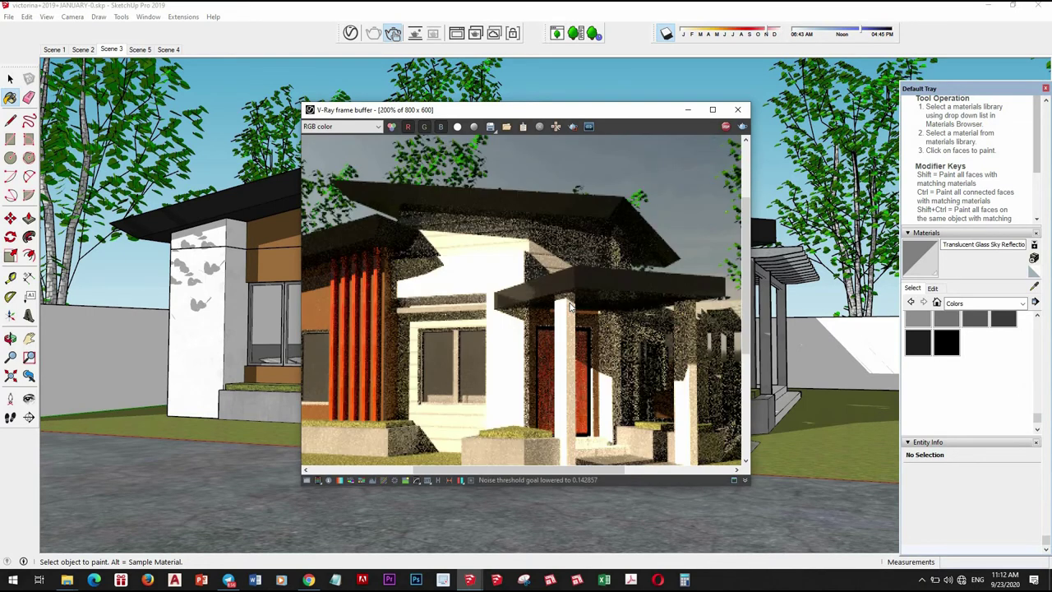
{"action": "scroll", "coordinate": [559, 296], "scroll_direction": "down", "scroll_amount": 1}
{"action": "scroll", "coordinate": [567, 305], "scroll_direction": "up", "scroll_amount": 1}
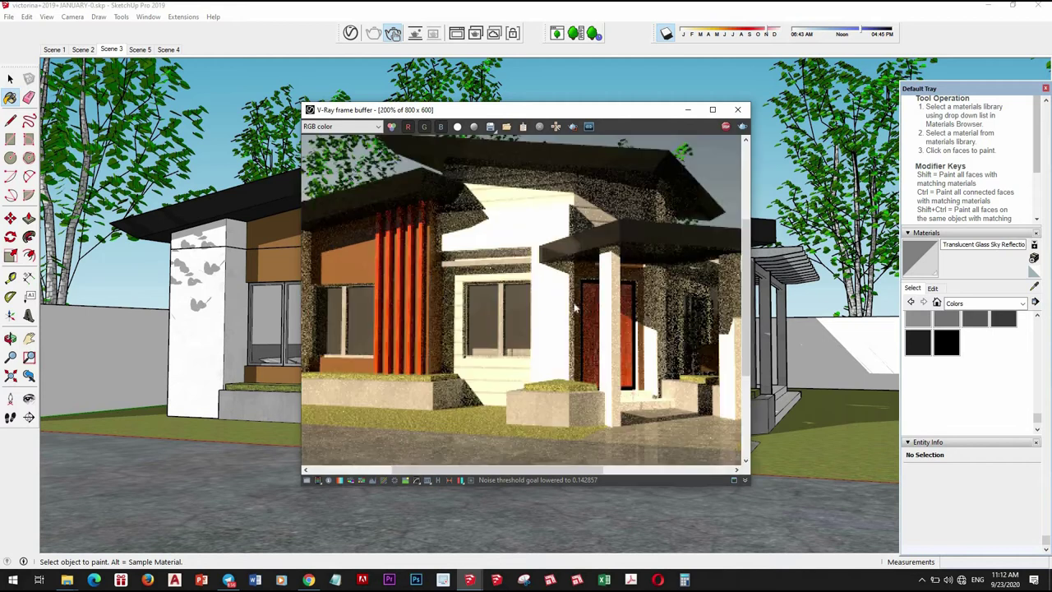
{"action": "scroll", "coordinate": [575, 309], "scroll_direction": "up", "scroll_amount": 1}
{"action": "scroll", "coordinate": [576, 320], "scroll_direction": "down", "scroll_amount": 2}
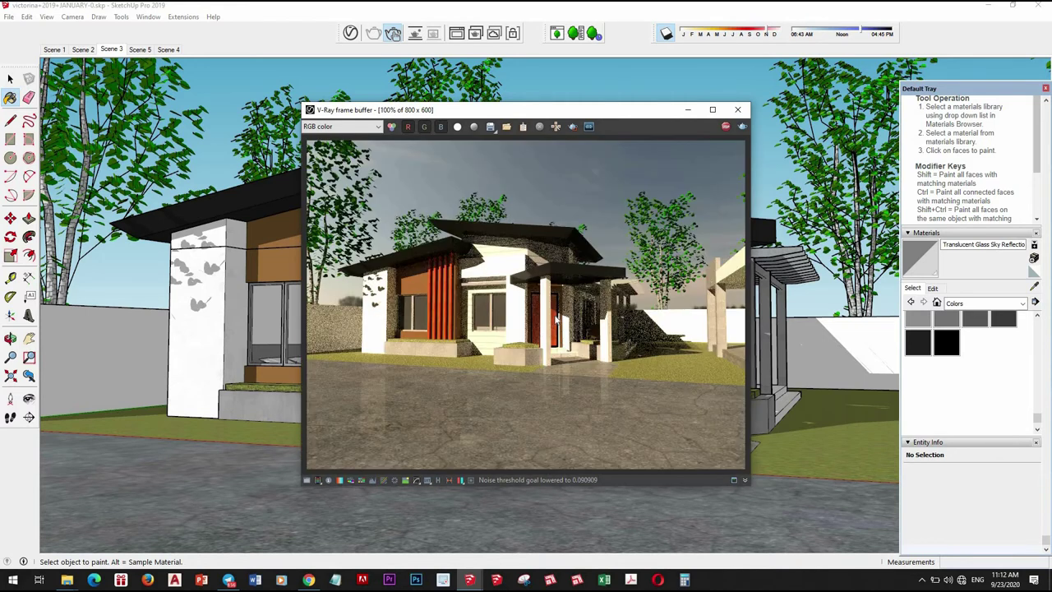
{"action": "scroll", "coordinate": [559, 324], "scroll_direction": "up", "scroll_amount": 2}
{"action": "scroll", "coordinate": [576, 328], "scroll_direction": "down", "scroll_amount": 2}
{"action": "scroll", "coordinate": [526, 291], "scroll_direction": "up", "scroll_amount": 1}
{"action": "scroll", "coordinate": [539, 302], "scroll_direction": "down", "scroll_amount": 1}
{"action": "scroll", "coordinate": [542, 306], "scroll_direction": "down", "scroll_amount": 1}
{"action": "scroll", "coordinate": [583, 328], "scroll_direction": "up", "scroll_amount": 1}
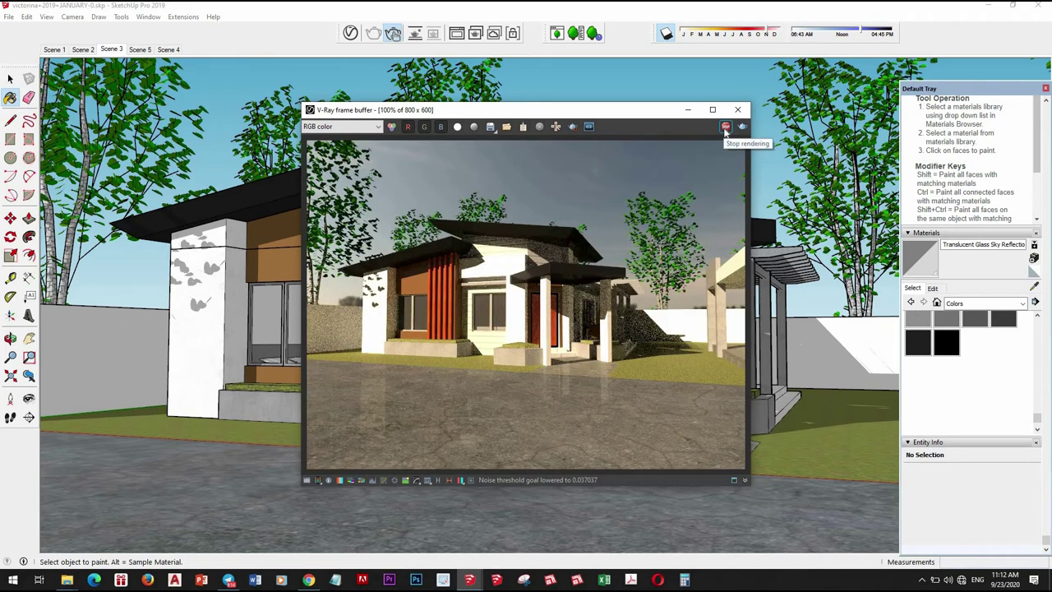
- Reopen the V-Ray Asset Editor beside the render and set the environment background intensity to 30
{"action": "left_click", "coordinate": [351, 35]}
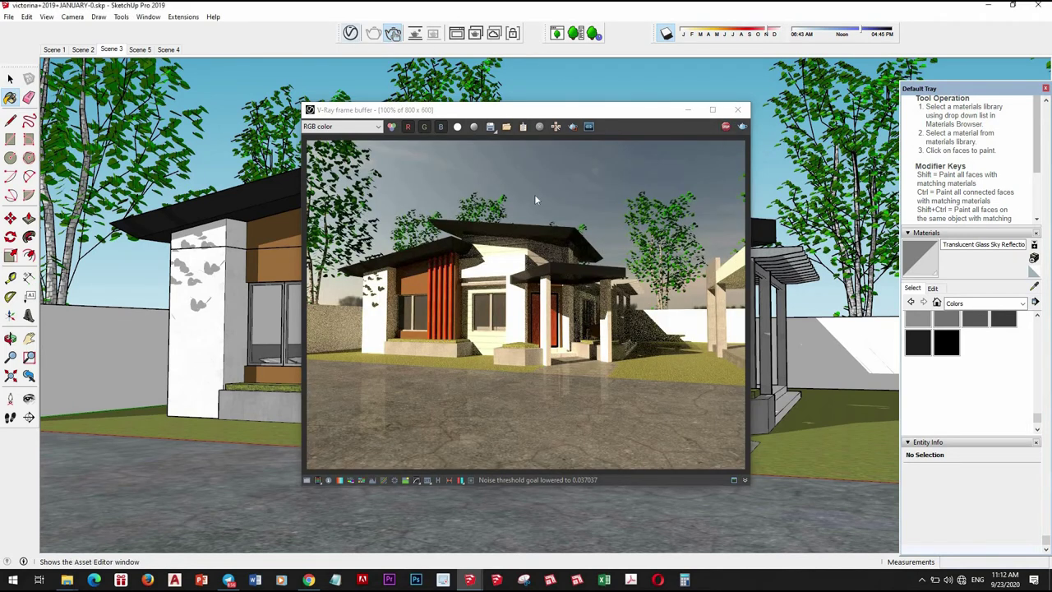
{"action": "left_click_drag", "start_coordinate": [351, 121], "coordinate": [208, 116]}
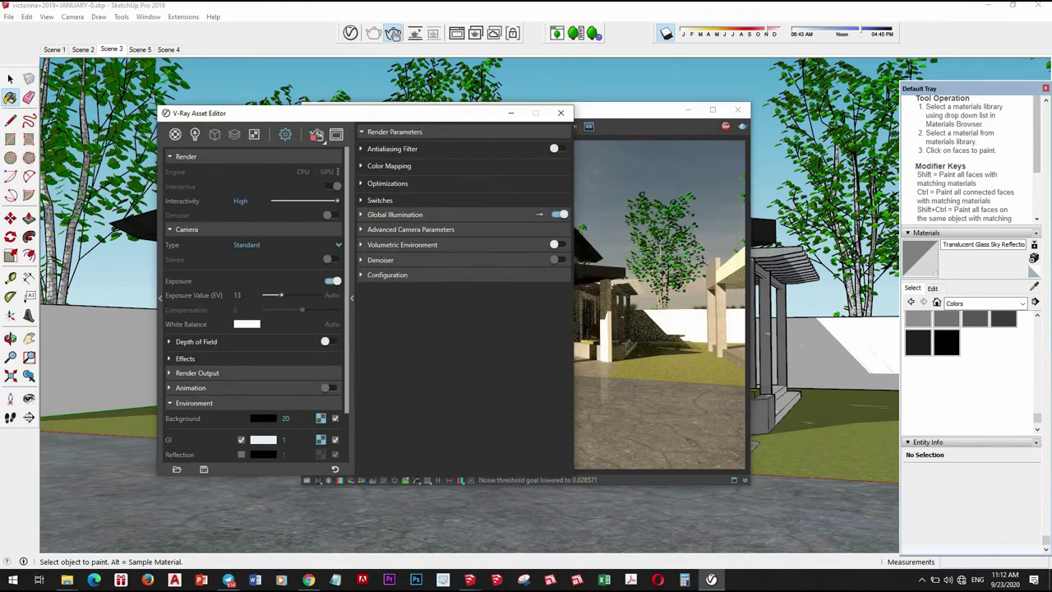
{"action": "type", "text": "2"}
{"action": "key", "text": "BackSpace"}
{"action": "type", "text": "30"}
- Turn on Force color clamping to reveal overexposed areas, and set the Exposure Value to 13.48
{"action": "left_click", "coordinate": [610, 250]}
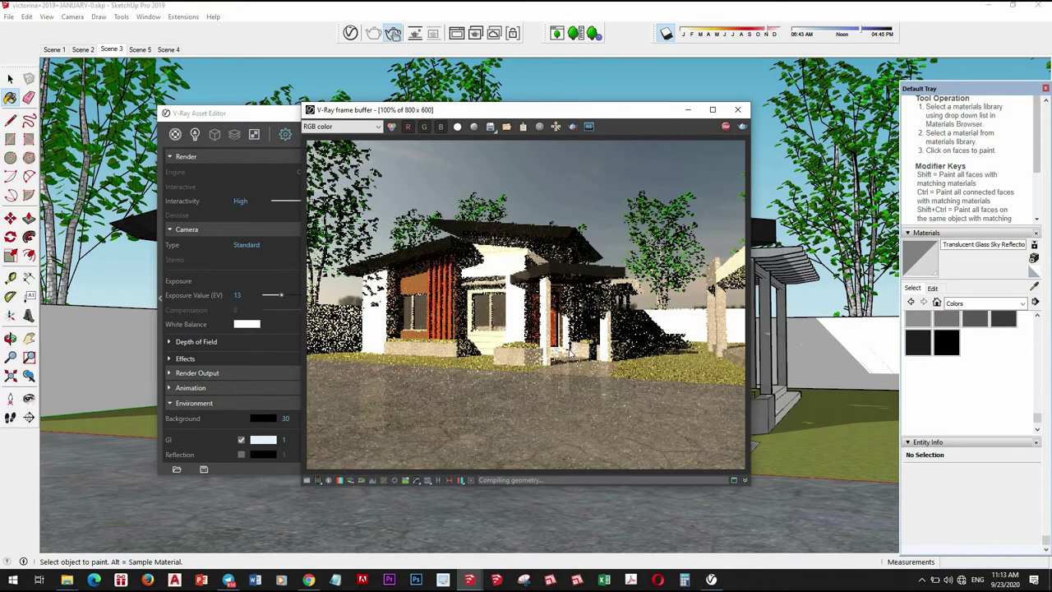
{"action": "left_click", "coordinate": [318, 483]}
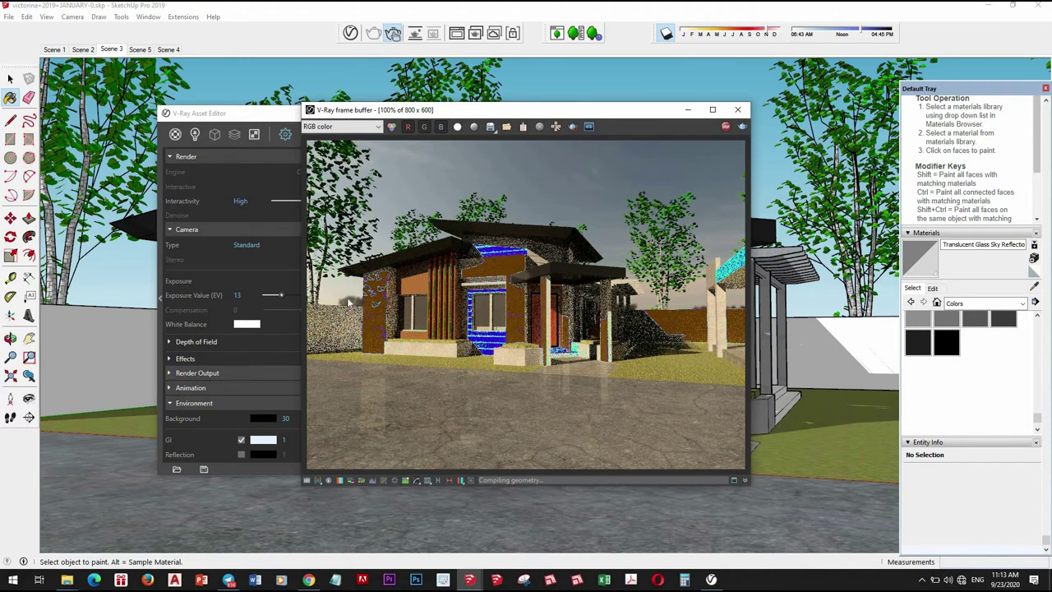
{"action": "left_click", "coordinate": [281, 322]}
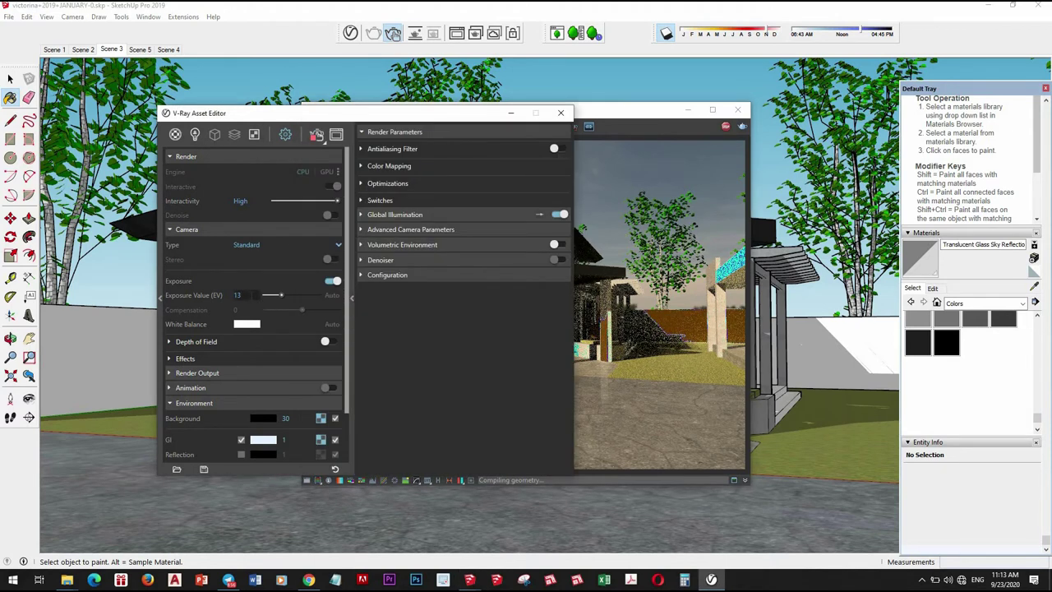
{"action": "type", "text": ".48"}
{"action": "key", "text": "Return"}
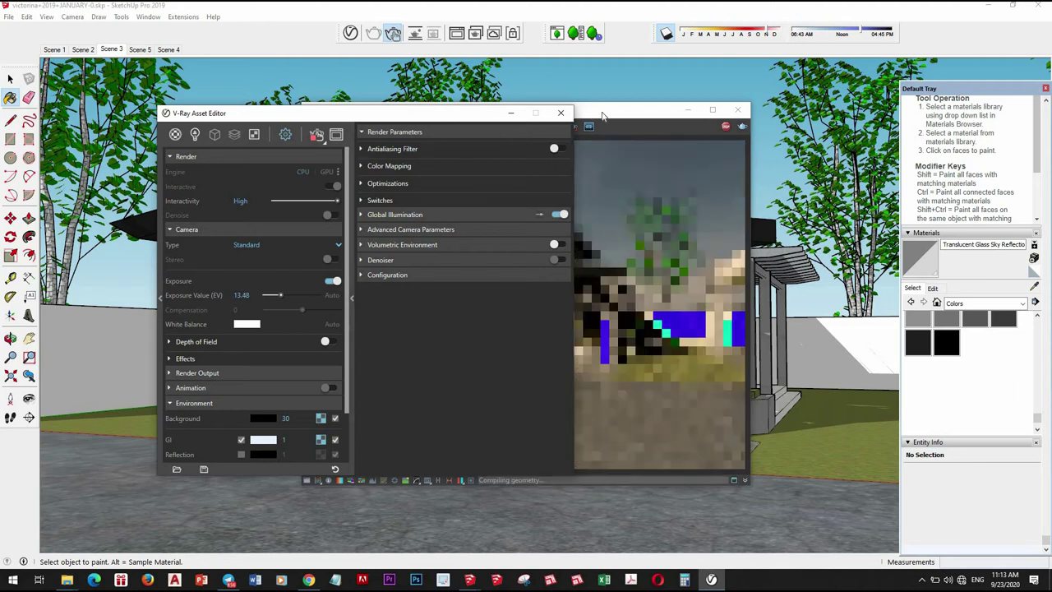
- Lower the environment background intensity to 25 and check the render again
{"action": "left_click", "coordinate": [603, 115]}
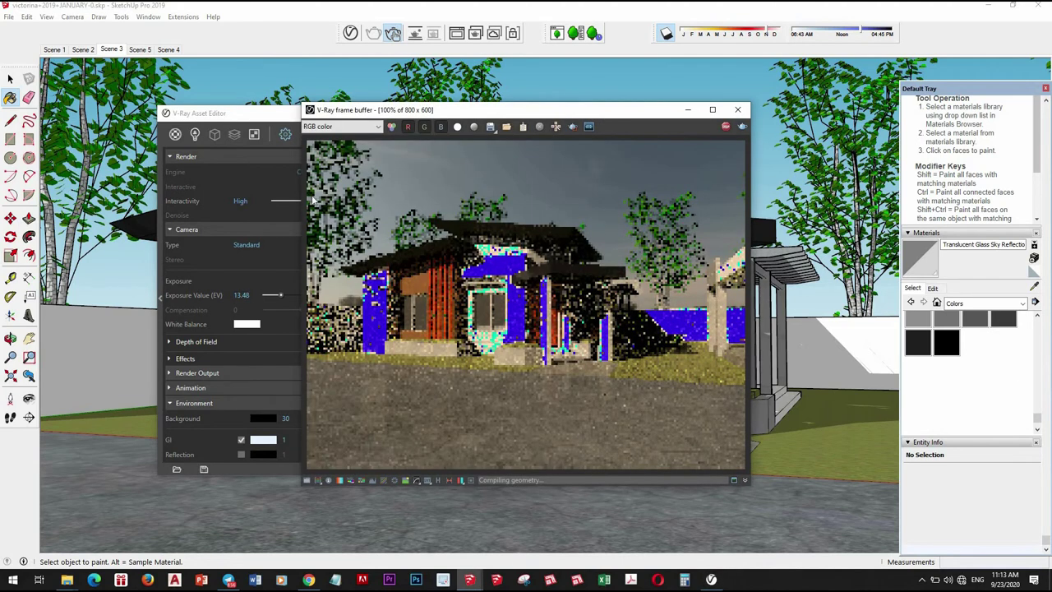
{"action": "left_click", "coordinate": [269, 120]}
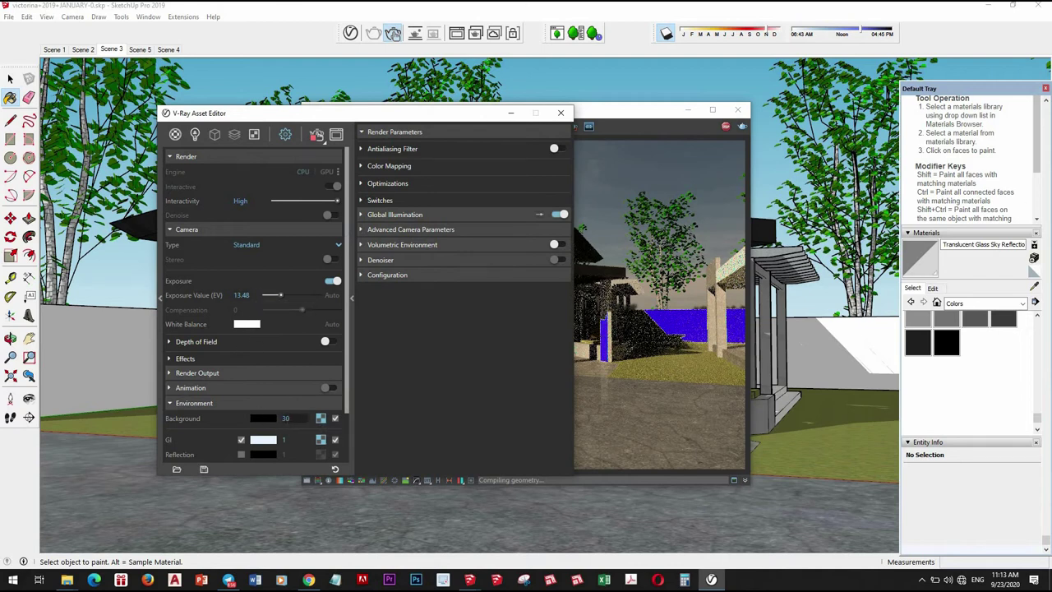
{"action": "key", "text": "BackSpace"}
{"action": "key", "text": "BackSpace"}
{"action": "type", "text": "25"}
{"action": "key", "text": "Return"}
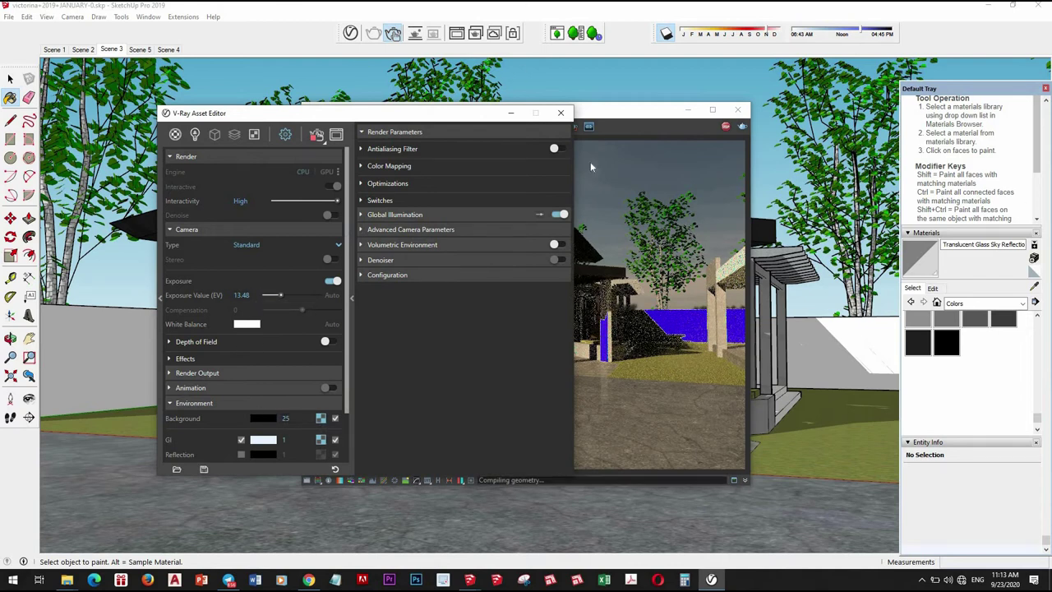
{"action": "left_click", "coordinate": [590, 166]}
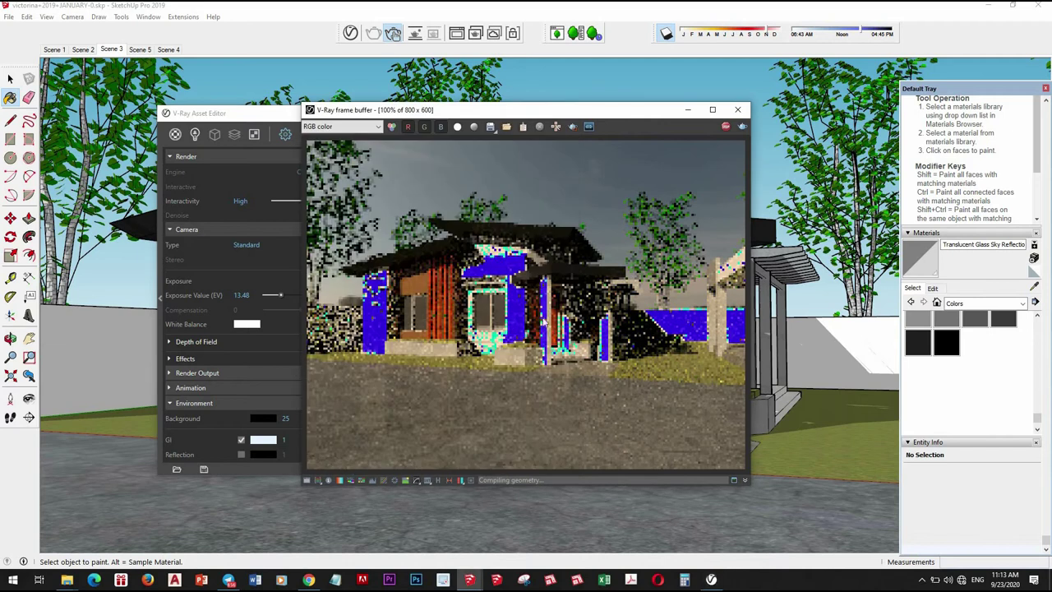
{"action": "left_click", "coordinate": [238, 115]}
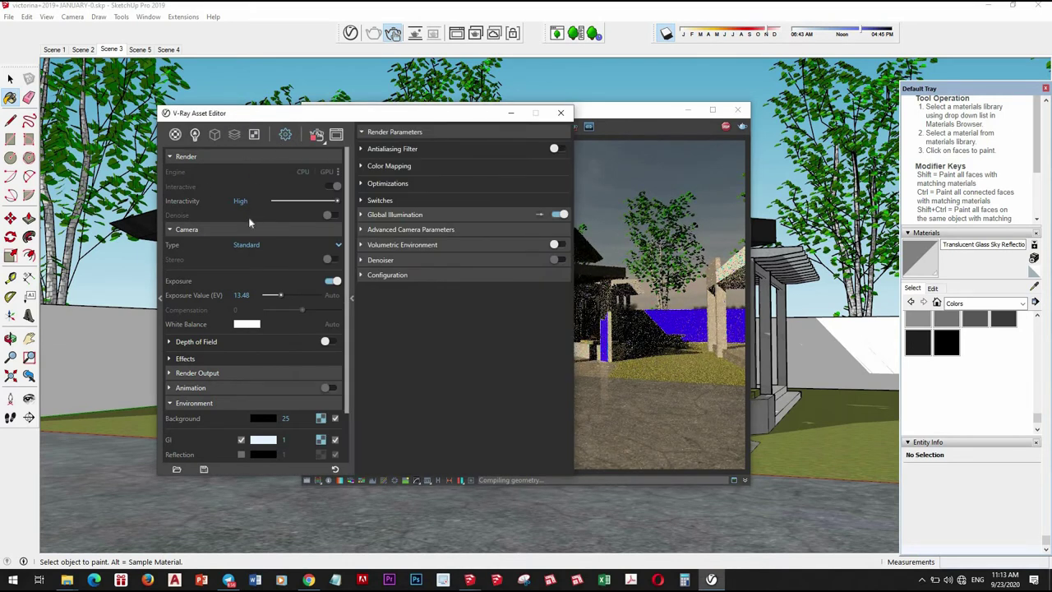
{"action": "left_click", "coordinate": [194, 134]}
- Set the SunLight intensity multiplier to 0.5 and bring the re-rendering frame buffer forward
{"action": "left_click", "coordinate": [338, 190]}
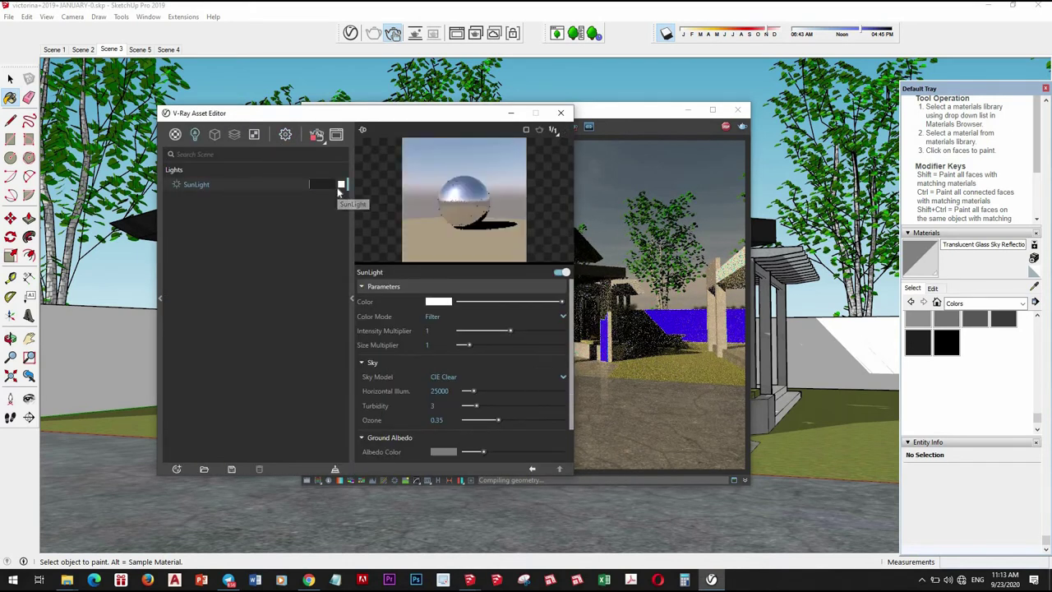
{"action": "type", "text": "0.5"}
{"action": "key", "text": "Return"}
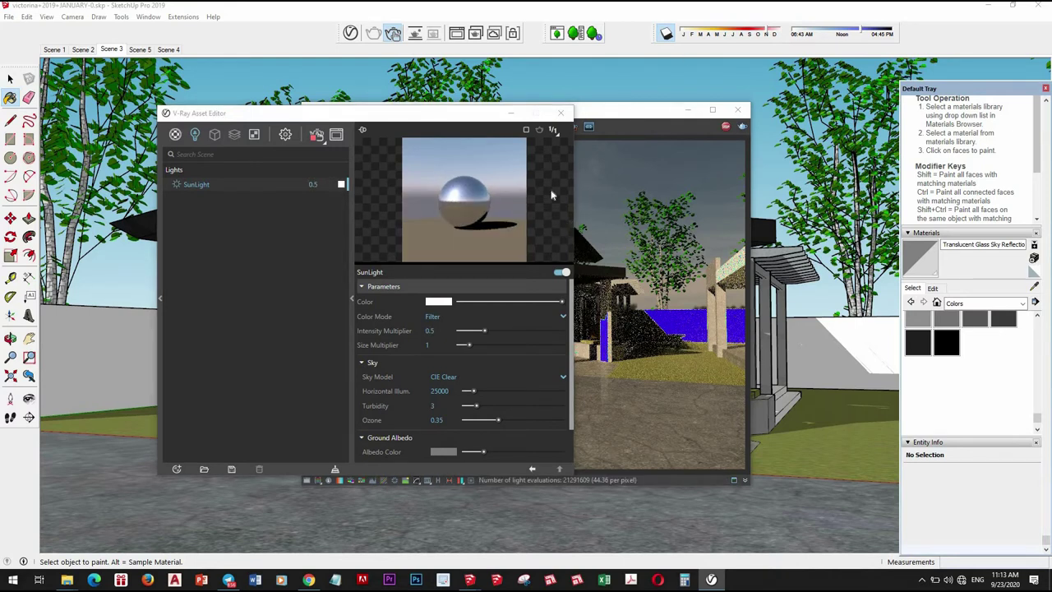
{"action": "left_click", "coordinate": [618, 112]}
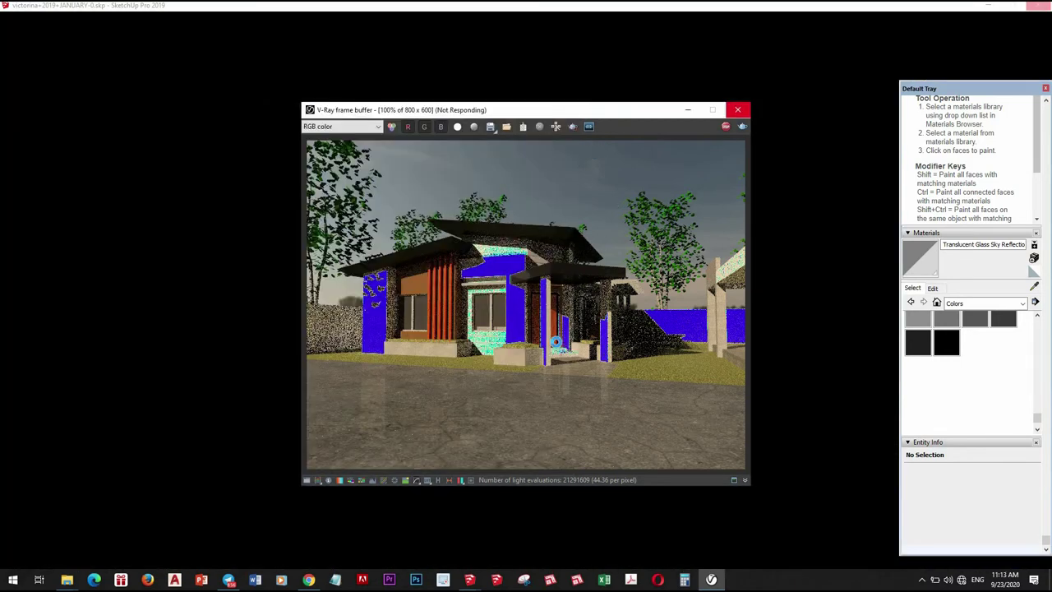
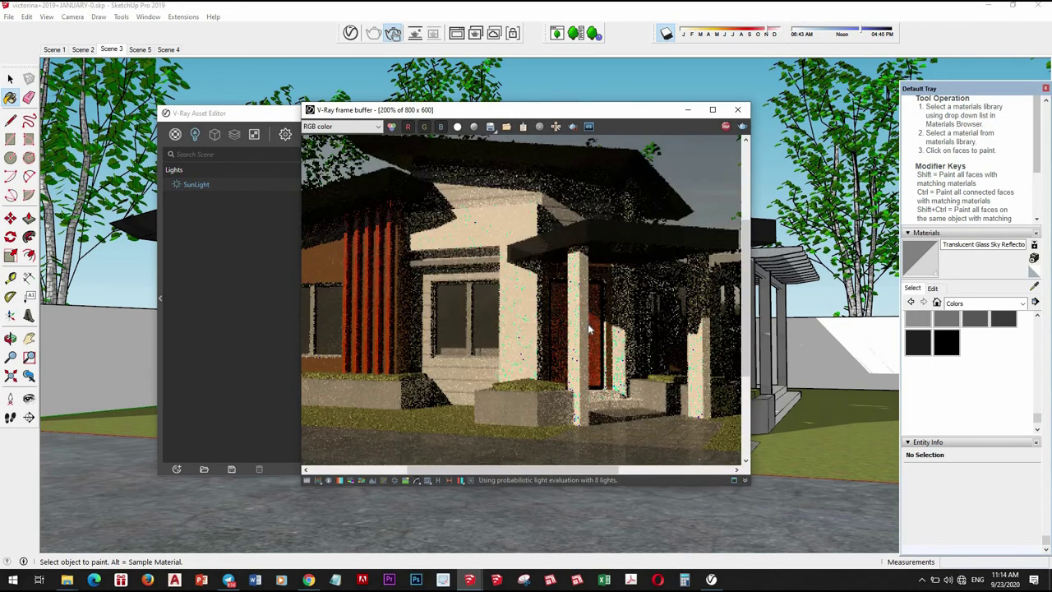
- Set the SunLight intensity multiplier to 1 and check the updated render
{"action": "left_click", "coordinate": [196, 184]}
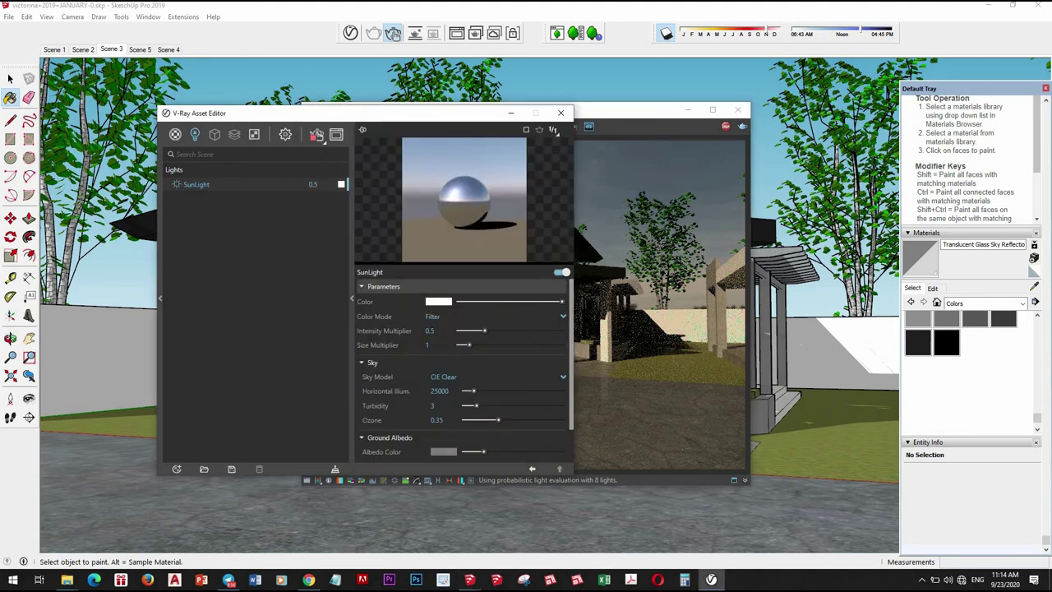
{"action": "type", "text": "01"}
{"action": "key", "text": "Return"}
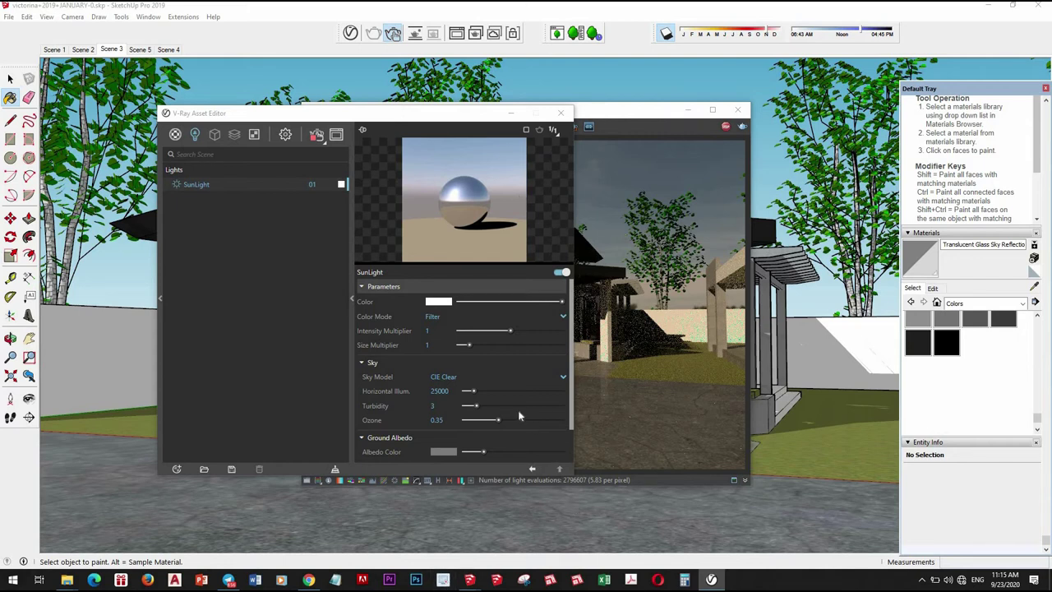
{"action": "left_click", "coordinate": [606, 141]}
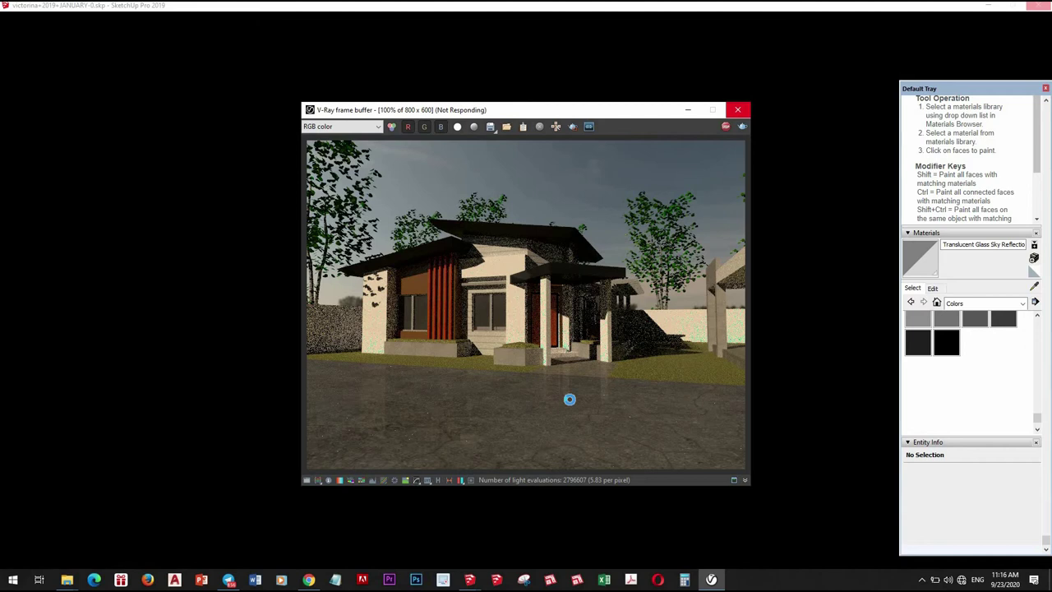
- Reposition the V-Ray frame buffer window and bring the Asset Editor back to the front
{"action": "left_click", "coordinate": [817, 582]}
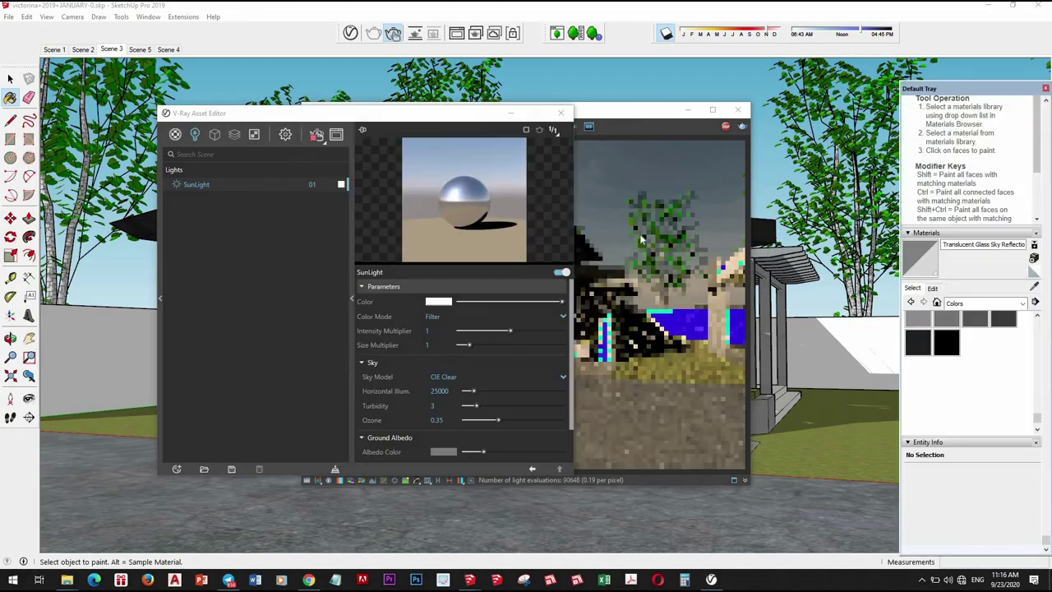
{"action": "left_click", "coordinate": [623, 118]}
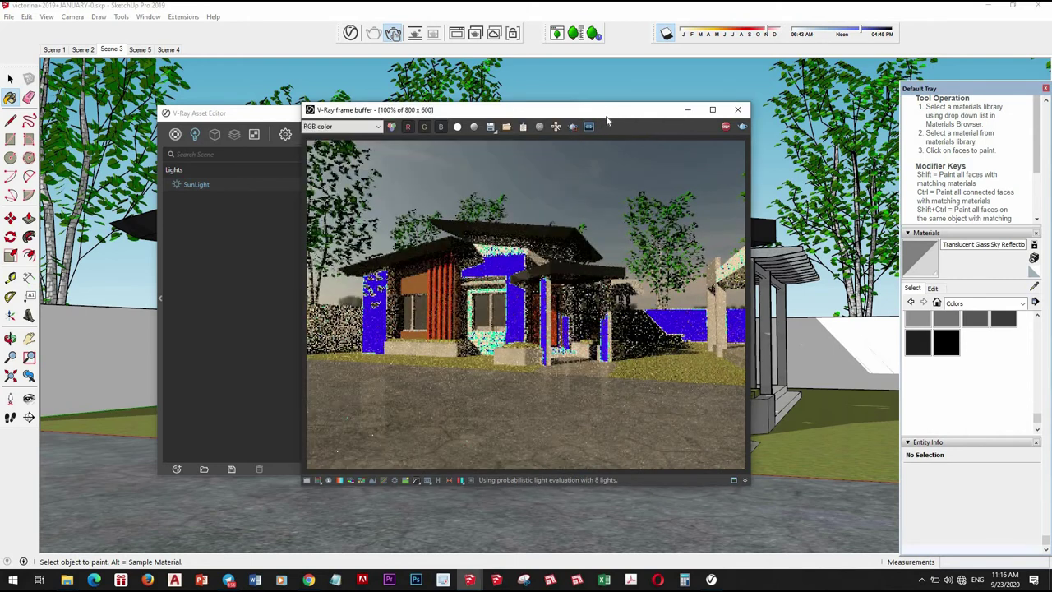
{"action": "left_click_drag", "start_coordinate": [623, 117], "coordinate": [785, 124]}
{"action": "left_click_drag", "start_coordinate": [570, 115], "coordinate": [458, 114]}
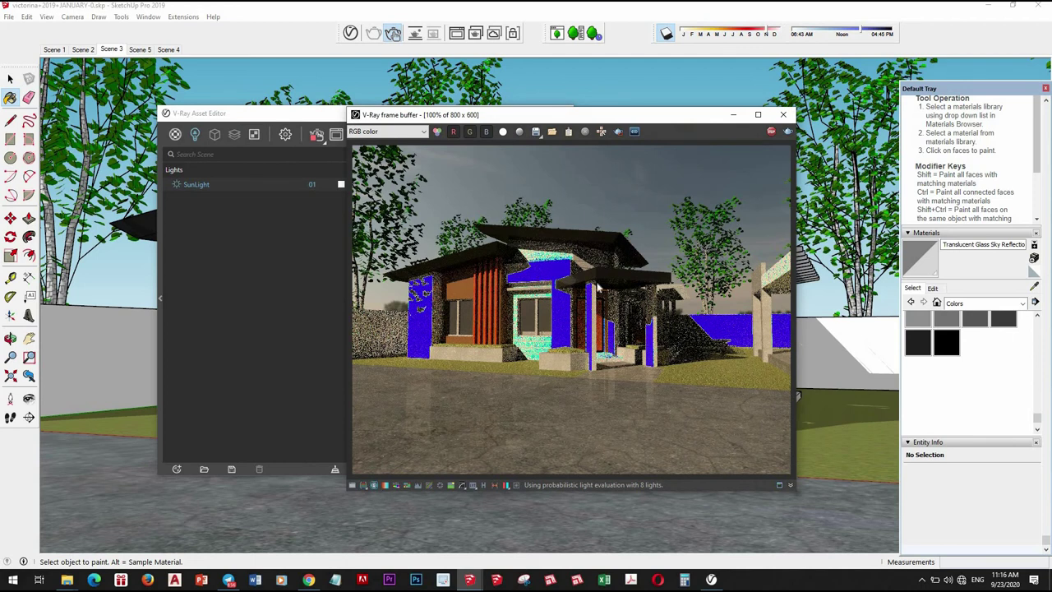
{"action": "mouse_move", "coordinate": [635, 117]}
{"action": "left_mouse_down"}
{"action": "mouse_move", "coordinate": [516, 118]}
{"action": "mouse_move", "coordinate": [641, 130]}
{"action": "left_mouse_up"}
{"action": "left_click", "coordinate": [300, 260]}
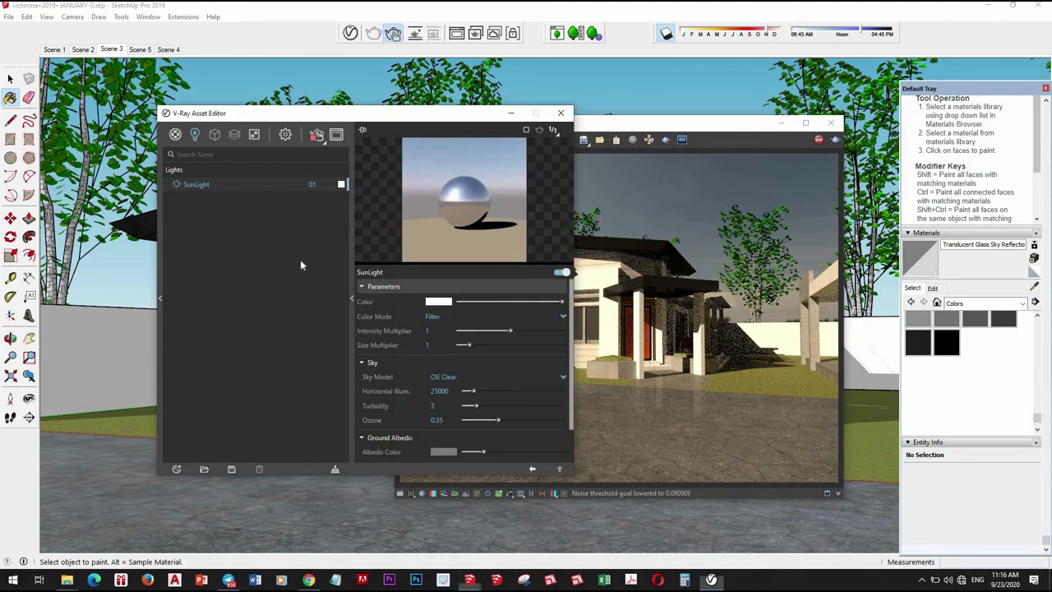
- Set the camera Exposure Value to 13 and check the render
{"action": "left_click", "coordinate": [286, 134]}
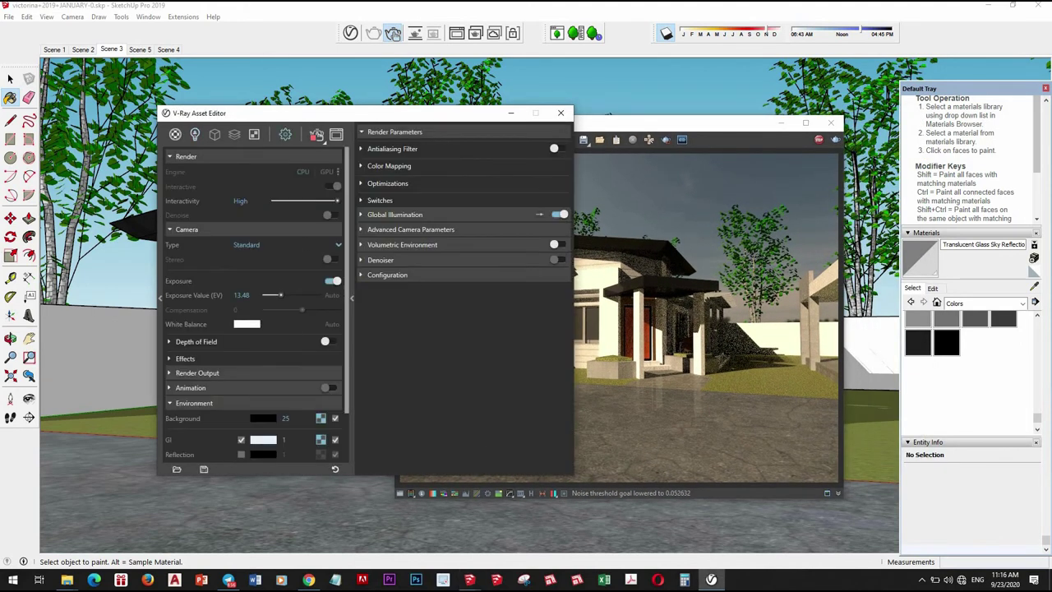
{"action": "left_click", "coordinate": [241, 295]}
{"action": "type", "text": "13"}
{"action": "key", "text": "Return"}
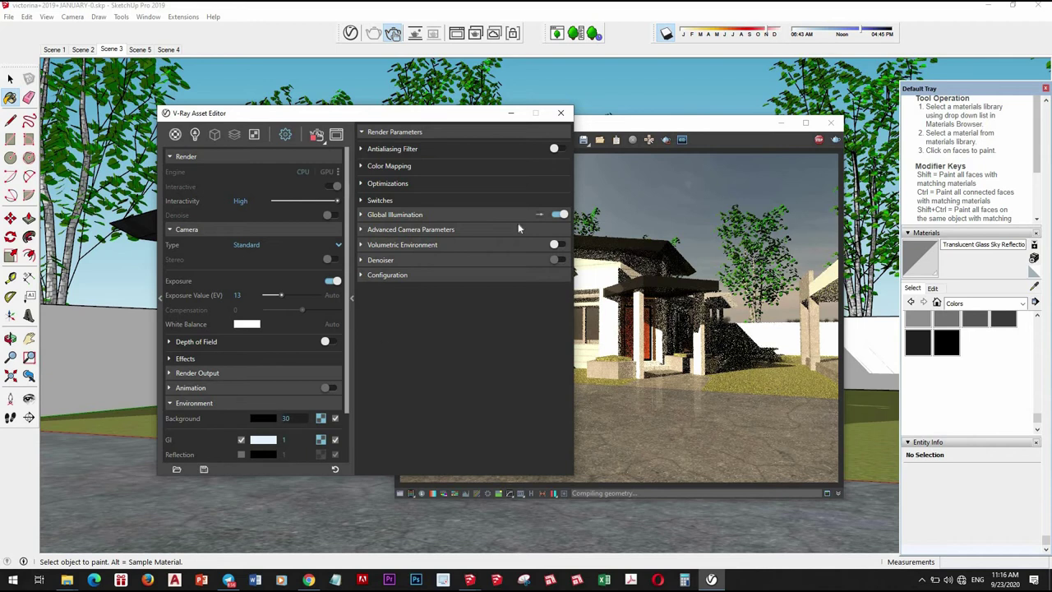
{"action": "left_click", "coordinate": [692, 159]}
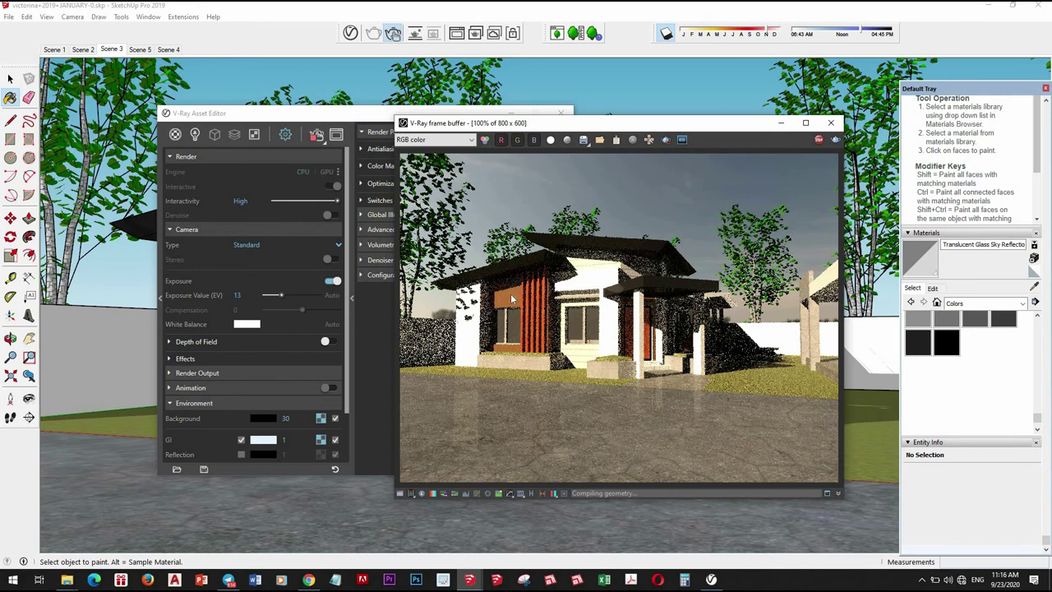
- Set the environment background intensity to 20, after trying 7, and check the render
{"action": "left_click", "coordinate": [292, 115]}
{"action": "type", "text": "2"}
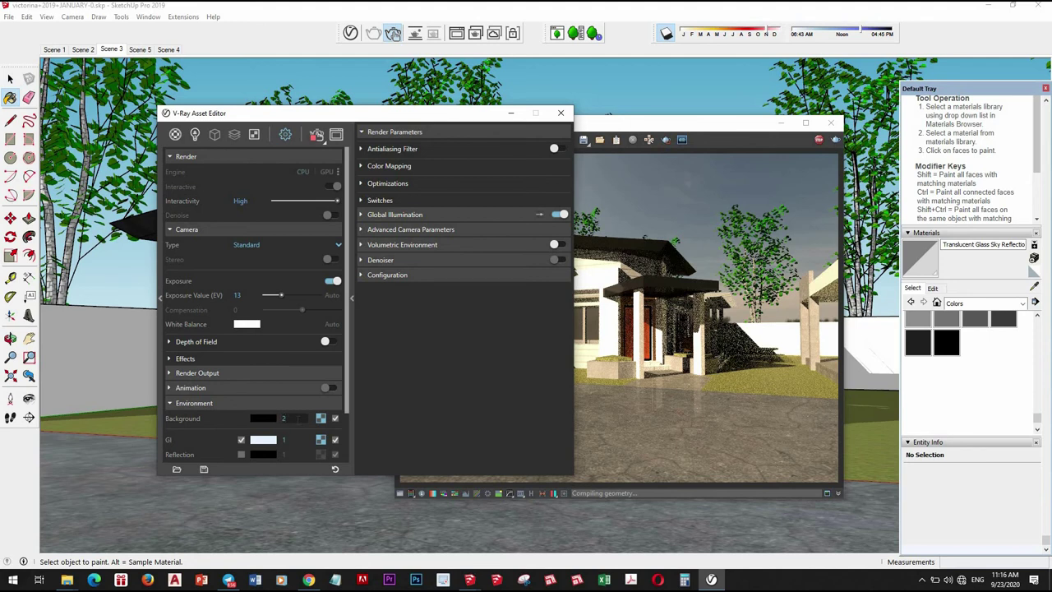
{"action": "type", "text": "7"}
{"action": "key", "text": "Return"}
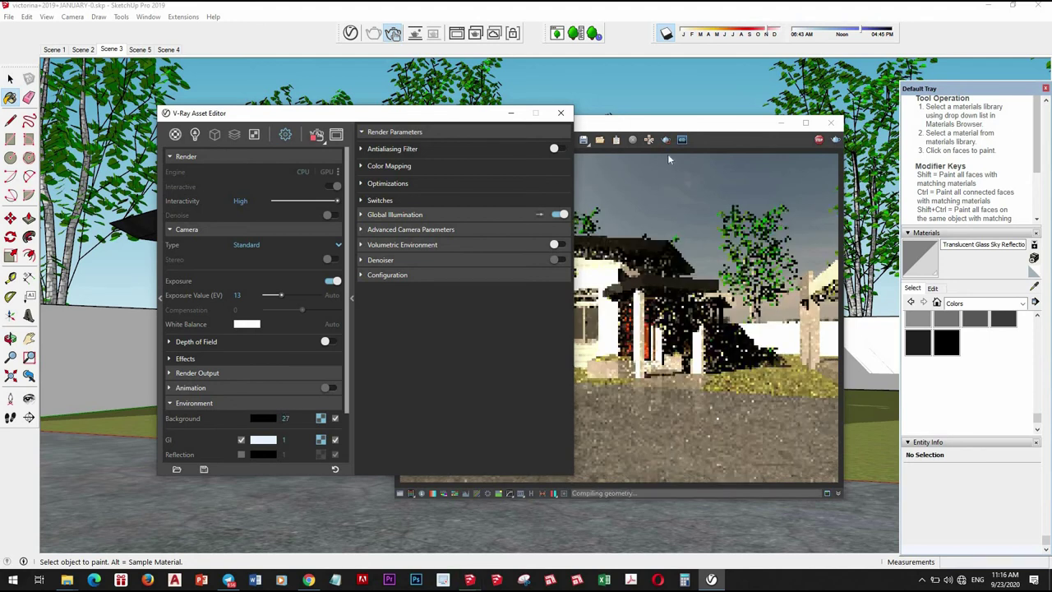
{"action": "left_click", "coordinate": [668, 247]}
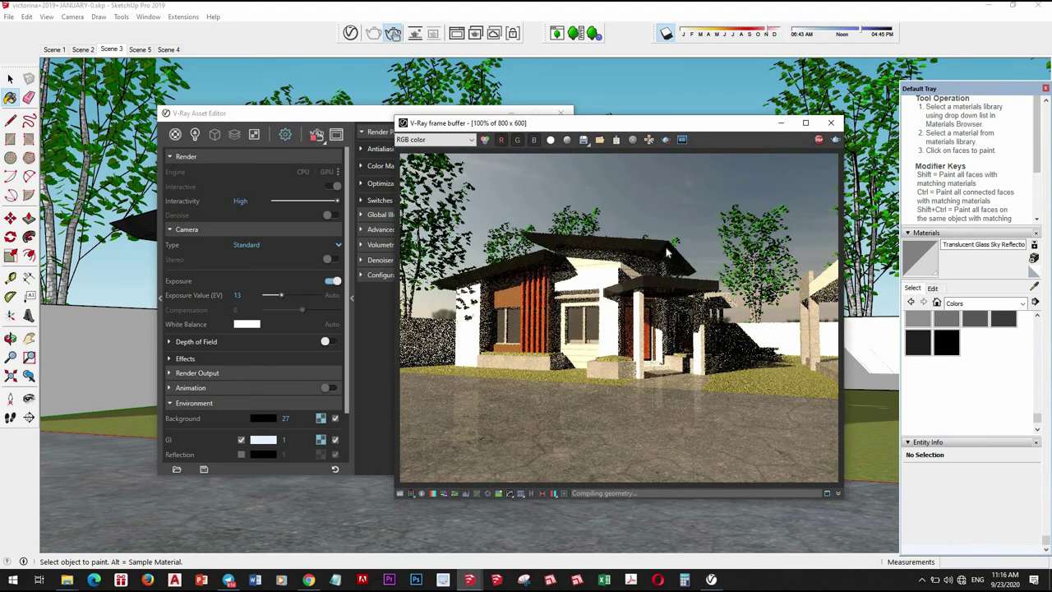
{"action": "left_click", "coordinate": [303, 412]}
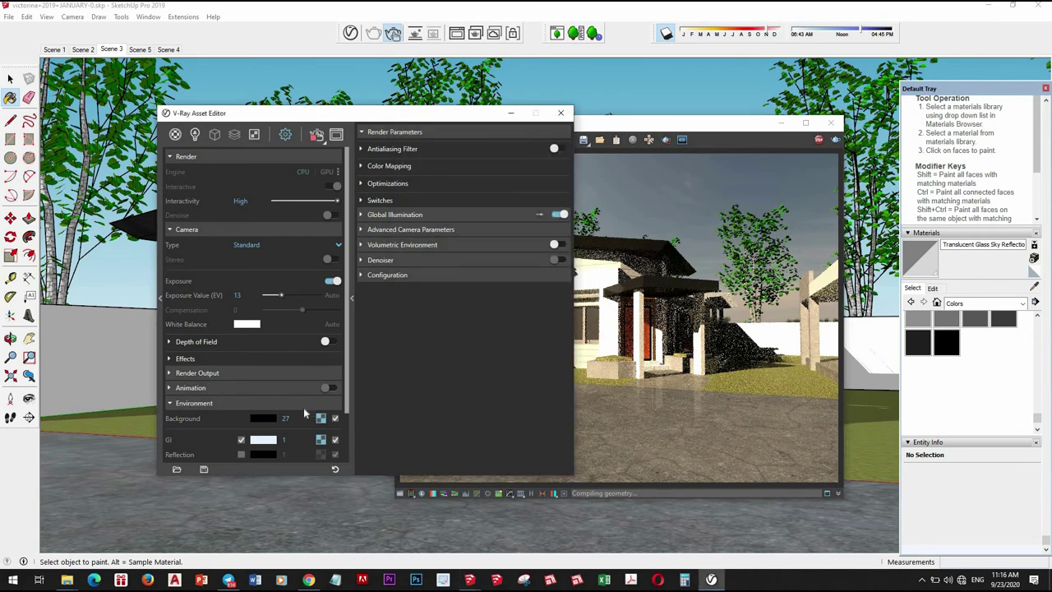
{"action": "left_click", "coordinate": [279, 419]}
{"action": "key", "text": "BackSpace"}
{"action": "type", "text": "20"}
{"action": "key", "text": "Return"}
{"action": "left_click", "coordinate": [648, 120]}
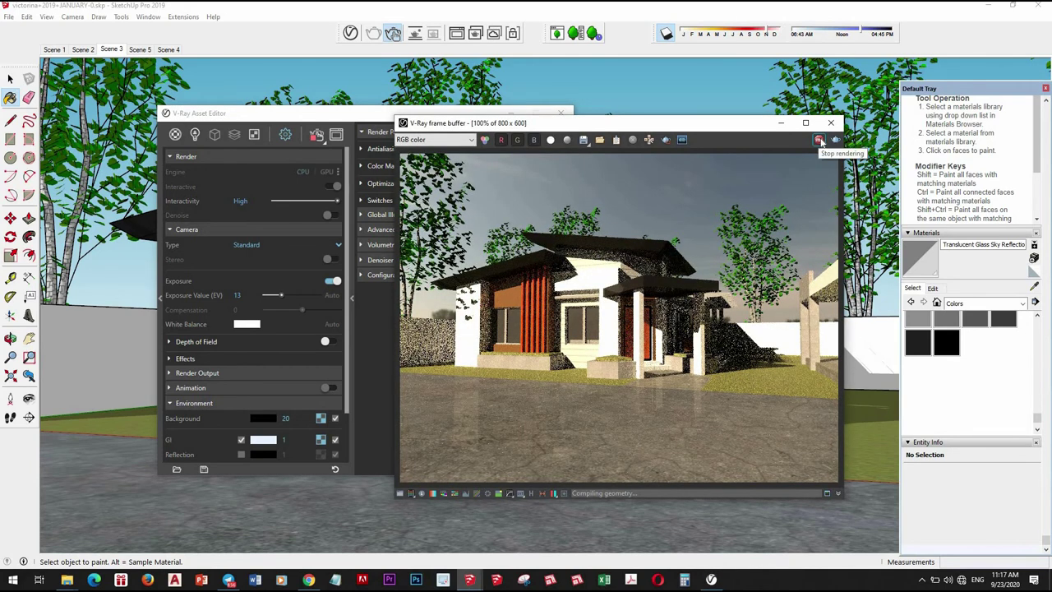
- Stop the interactive render and close the frame buffer window
{"action": "left_click", "coordinate": [337, 119]}
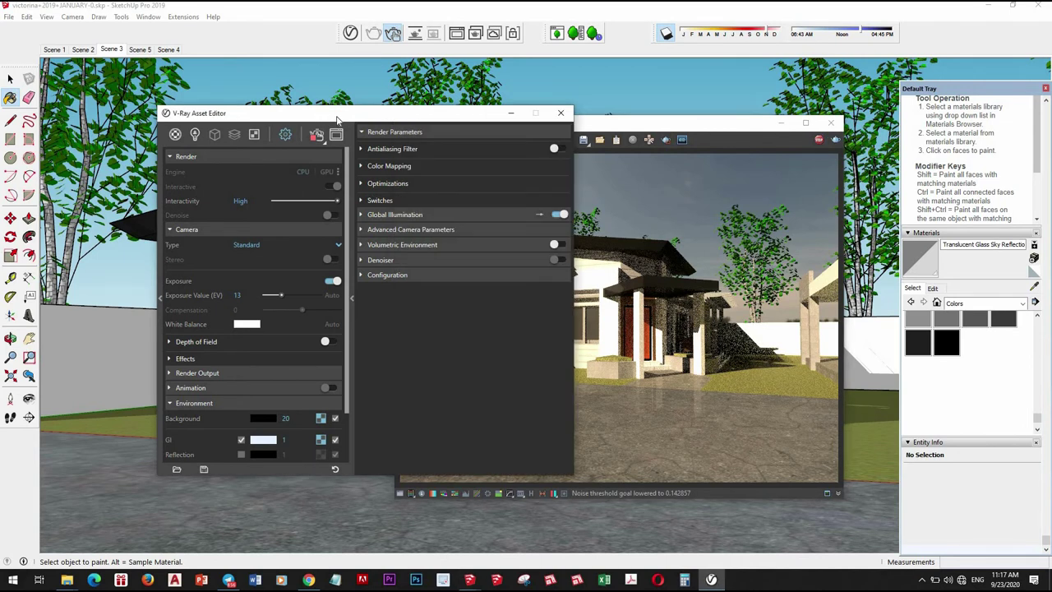
{"action": "left_click", "coordinate": [821, 140]}
{"action": "left_click", "coordinate": [831, 122]}
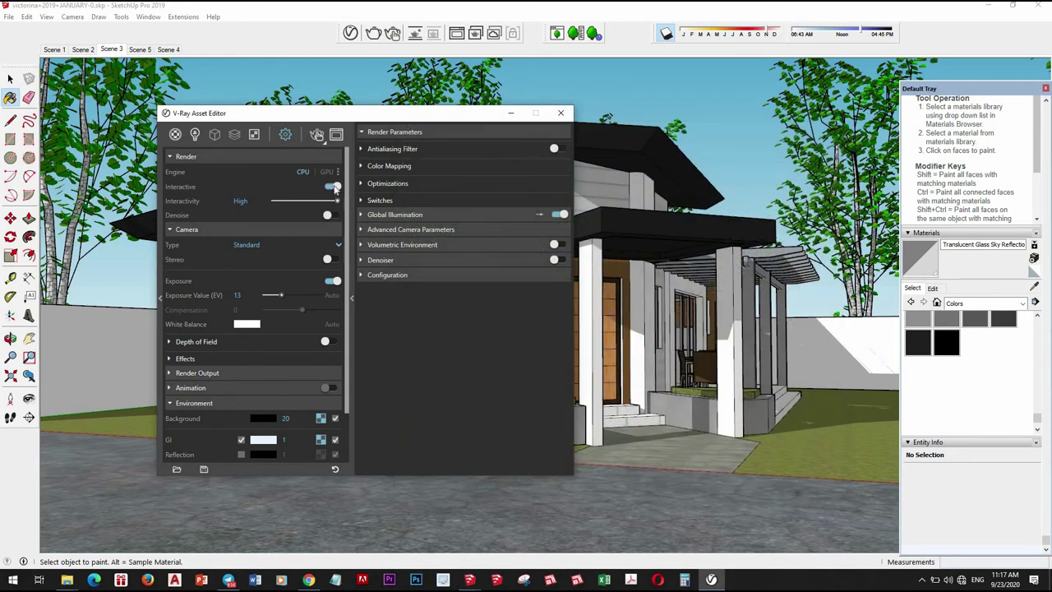
- Turn off interactive rendering and set the render Max Subdivs to 8
{"action": "left_click", "coordinate": [333, 187]}
{"action": "left_click", "coordinate": [440, 163]}
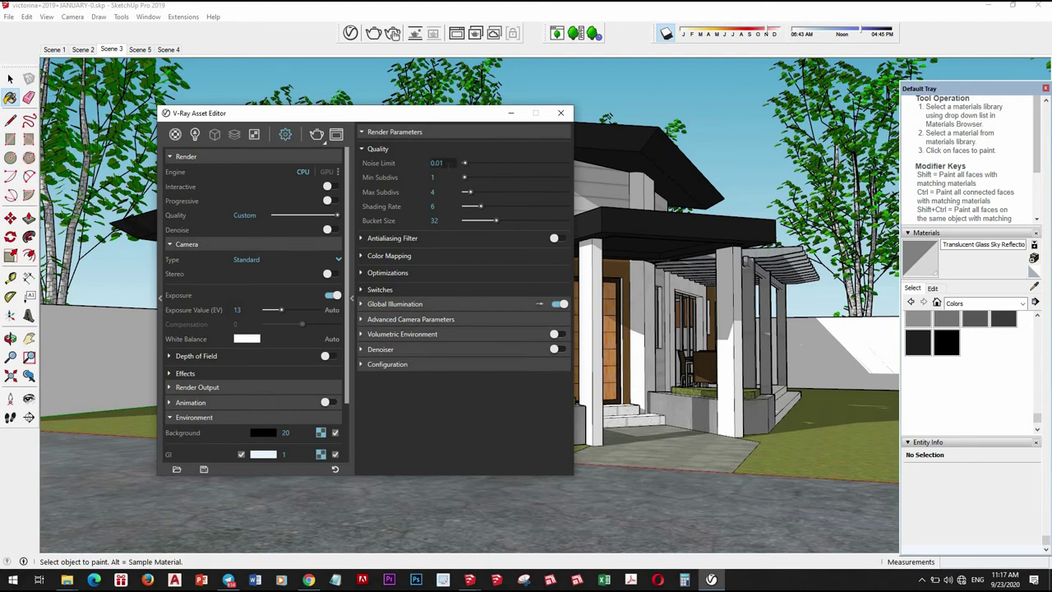
{"action": "left_click", "coordinate": [433, 191]}
{"action": "type", "text": "8"}
{"action": "key", "text": "Return"}
- Use Irradiance map as primary GI with Max Rate 0 and Subdivs 80
{"action": "left_click", "coordinate": [460, 304]}
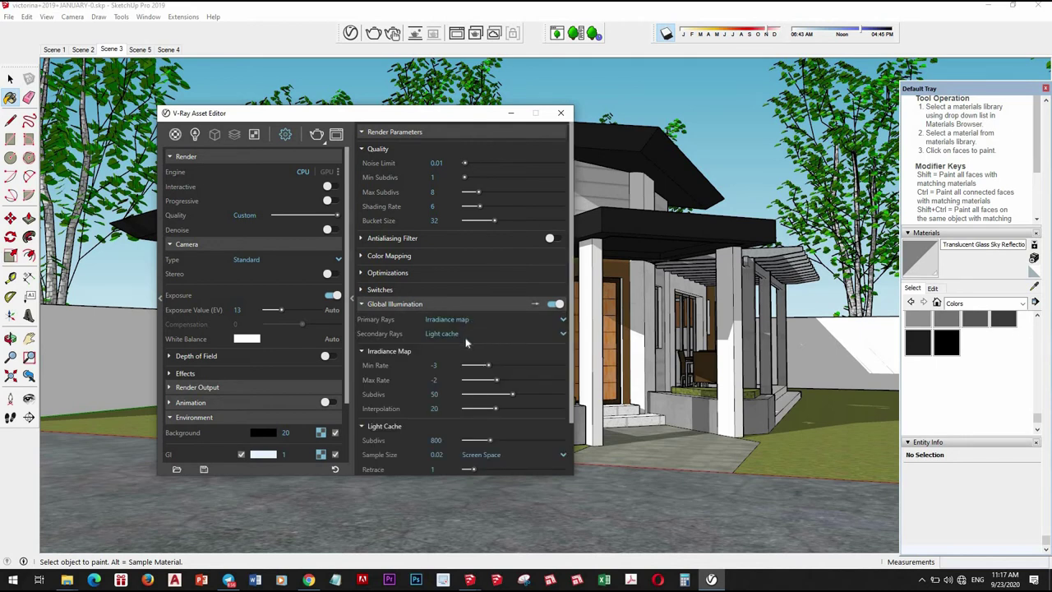
{"action": "left_click", "coordinate": [460, 333]}
{"action": "left_click", "coordinate": [454, 362]}
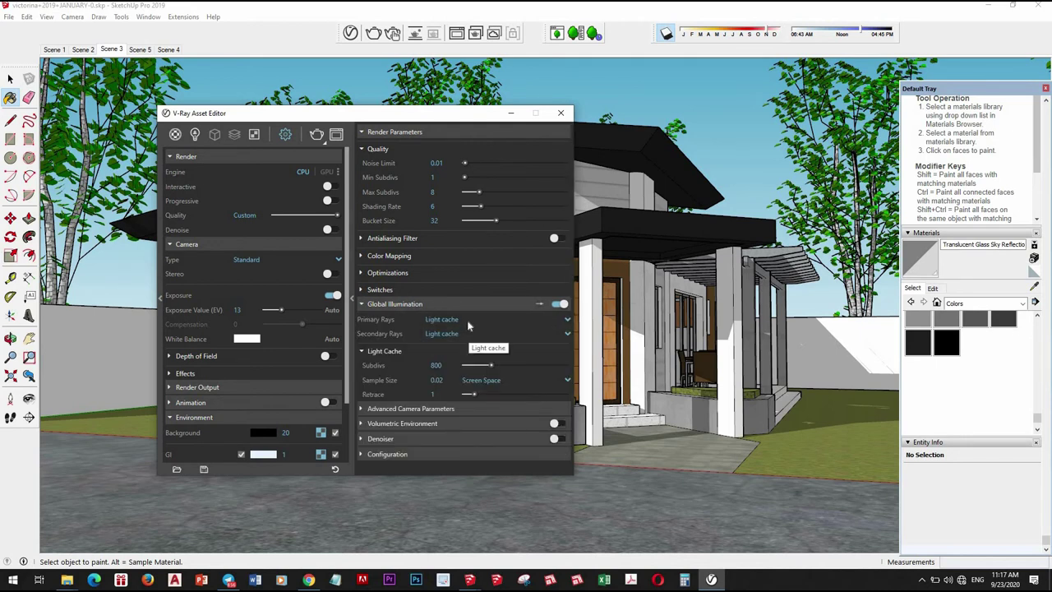
{"action": "left_click", "coordinate": [452, 337]}
{"action": "left_click", "coordinate": [453, 335]}
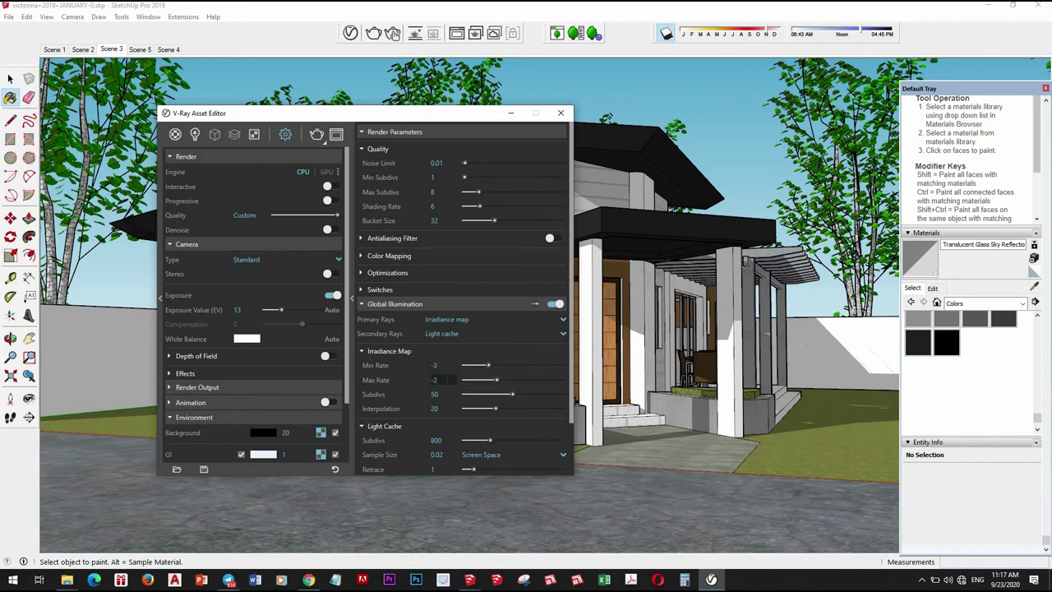
{"action": "key", "text": "Tab"}
{"action": "key", "text": "Return"}
- Set Light Cache Subdivs to 1200 and sample size to 0.0205
{"action": "type", "text": "12"}
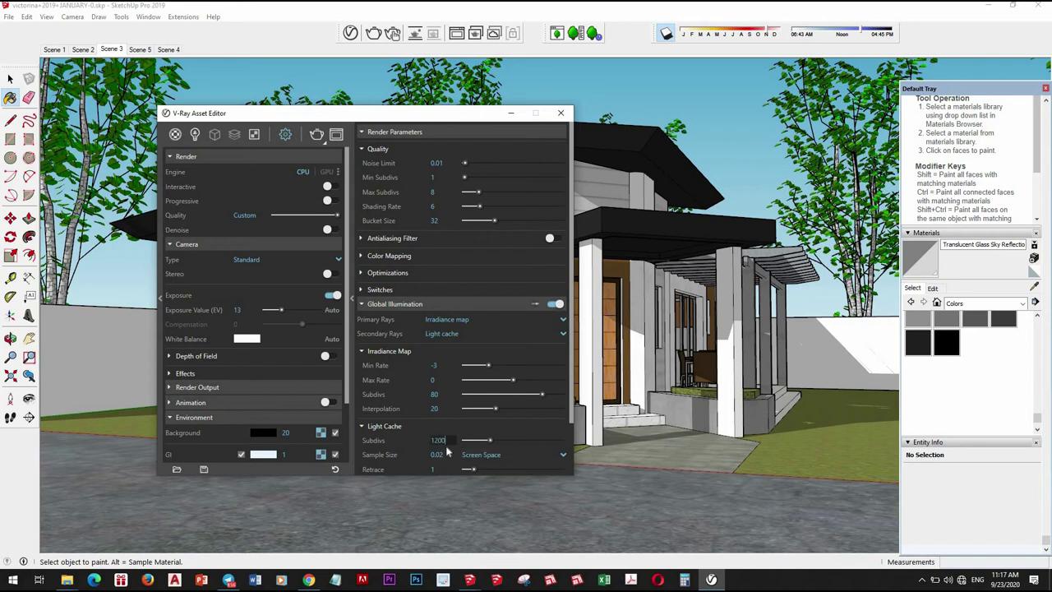
{"action": "key", "text": "Tab"}
{"action": "key", "text": "BackSpace"}
{"action": "type", "text": ".02"}
{"action": "type", "text": "05"}
{"action": "left_click", "coordinate": [435, 470]}
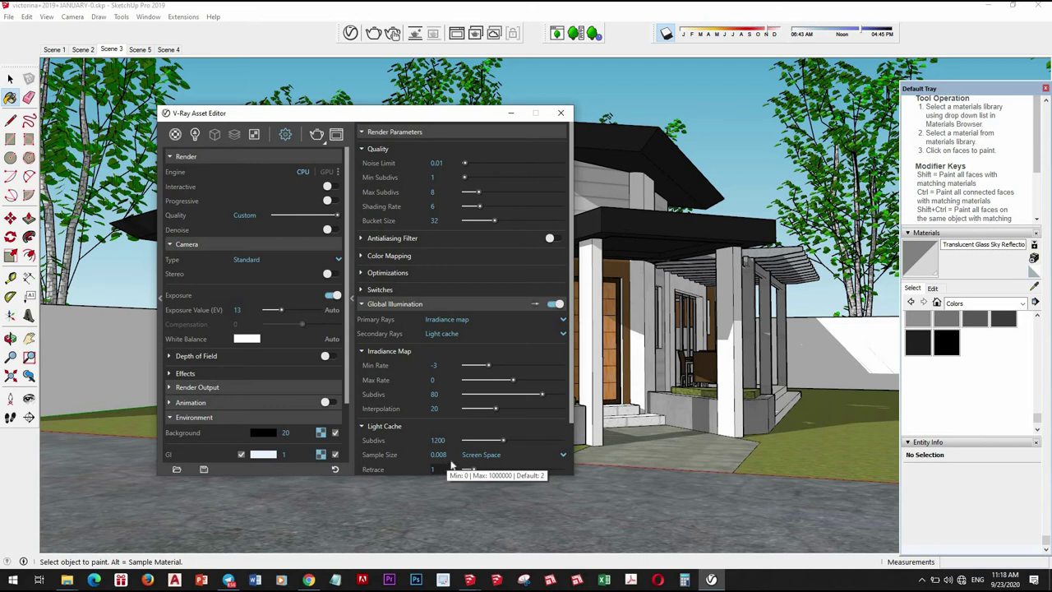
{"action": "scroll", "coordinate": [477, 444], "scroll_direction": "down", "scroll_amount": 2}
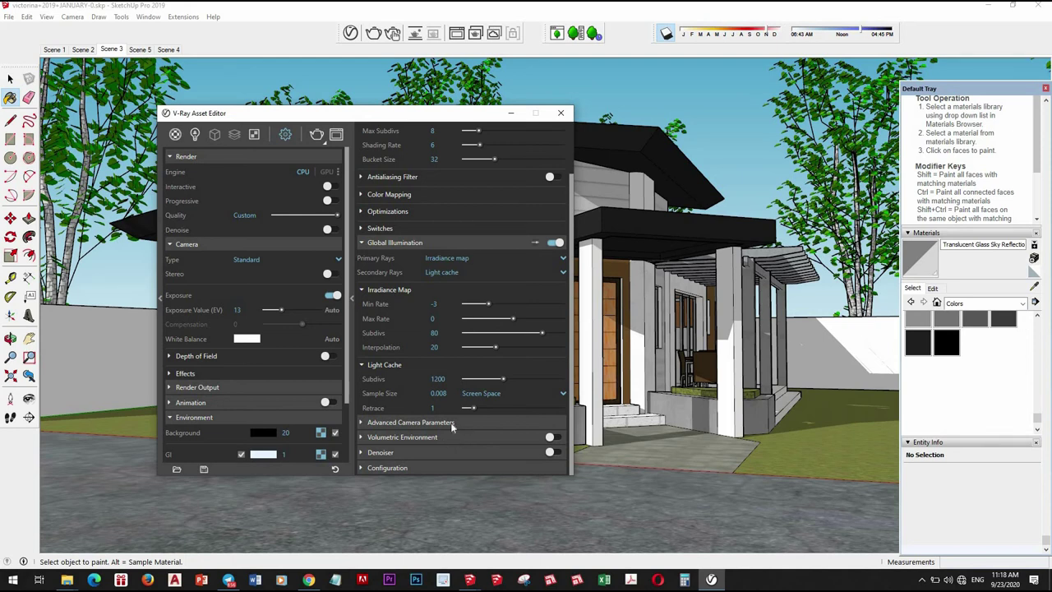
{"action": "left_click", "coordinate": [446, 423]}
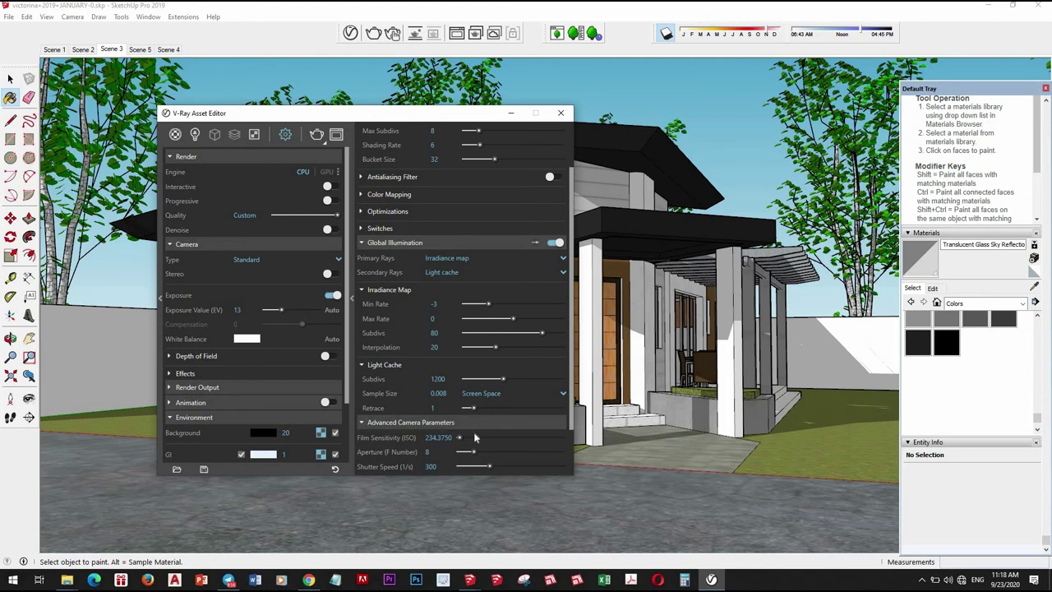
{"action": "scroll", "coordinate": [474, 438], "scroll_direction": "down", "scroll_amount": 2}
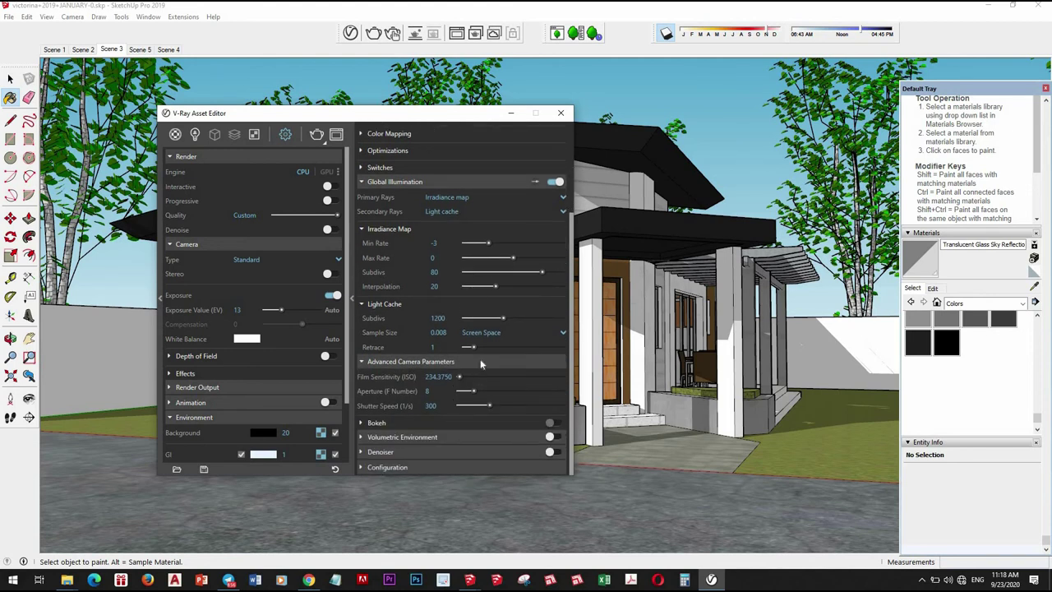
{"action": "left_click", "coordinate": [478, 361]}
{"action": "left_click", "coordinate": [444, 436]}
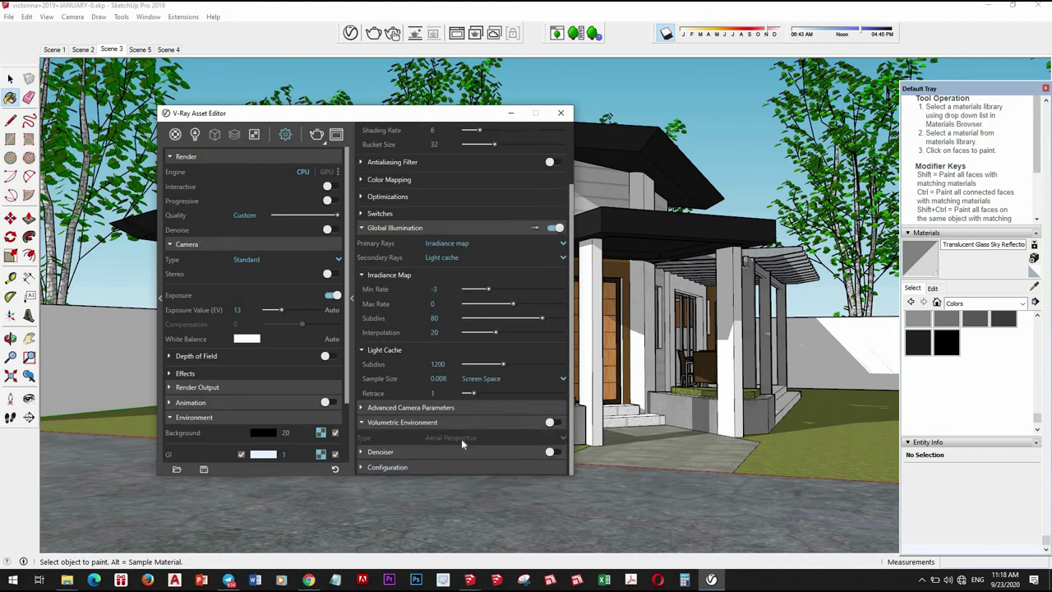
{"action": "left_click", "coordinate": [555, 422]}
{"action": "scroll", "coordinate": [559, 425], "scroll_direction": "down", "scroll_amount": 2}
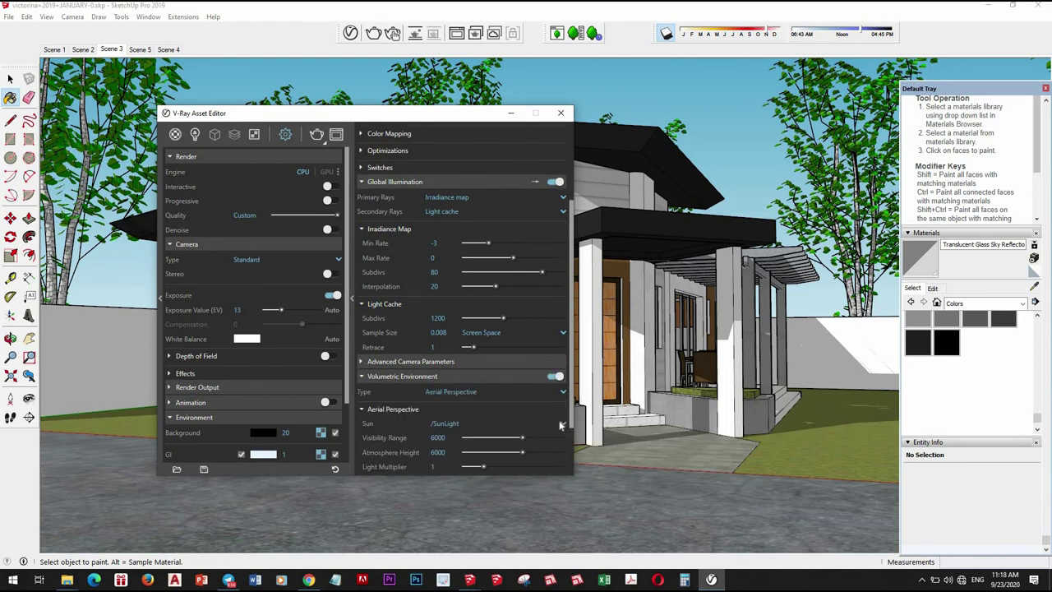
{"action": "left_click", "coordinate": [555, 376]}
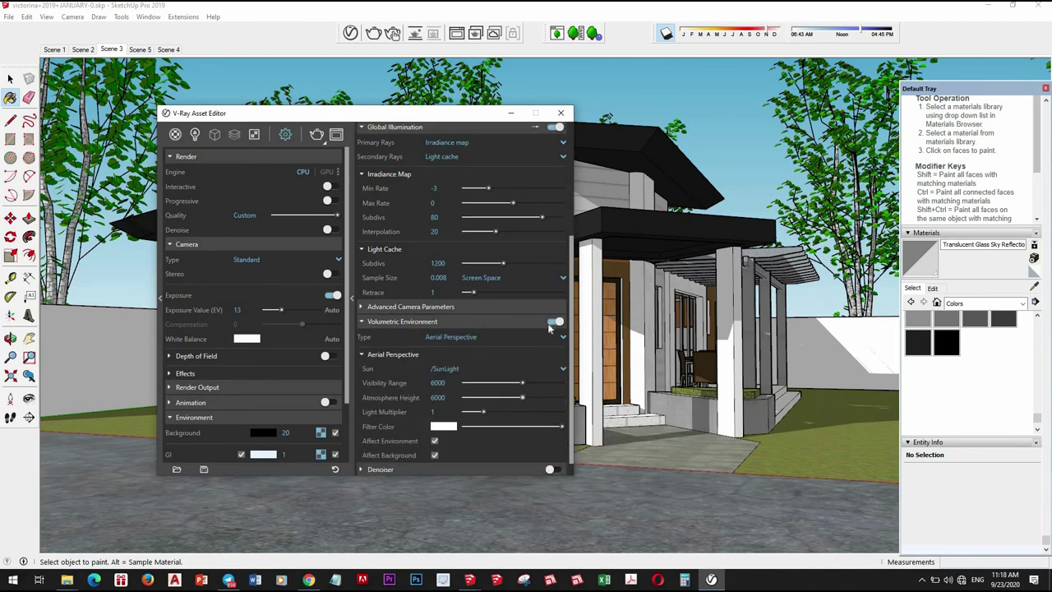
{"action": "left_click", "coordinate": [411, 452]}
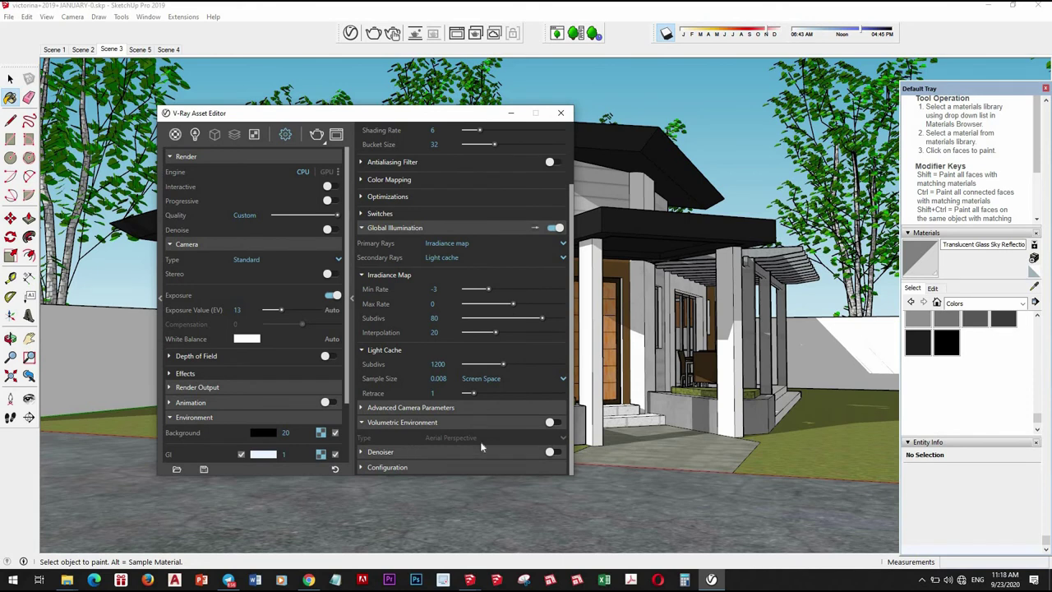
{"action": "left_click", "coordinate": [556, 343]}
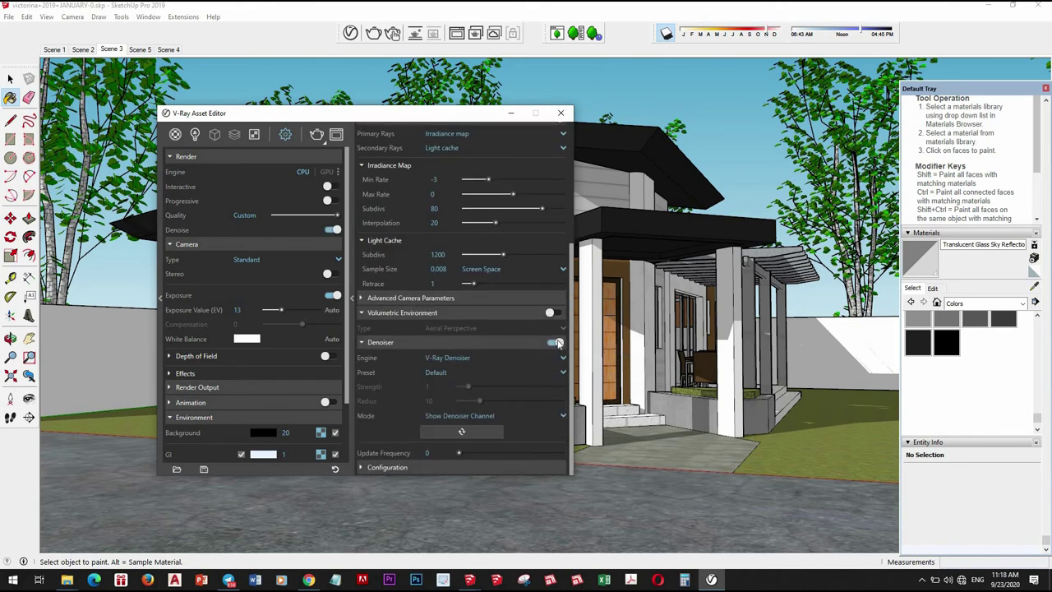
{"action": "left_click", "coordinate": [551, 344]}
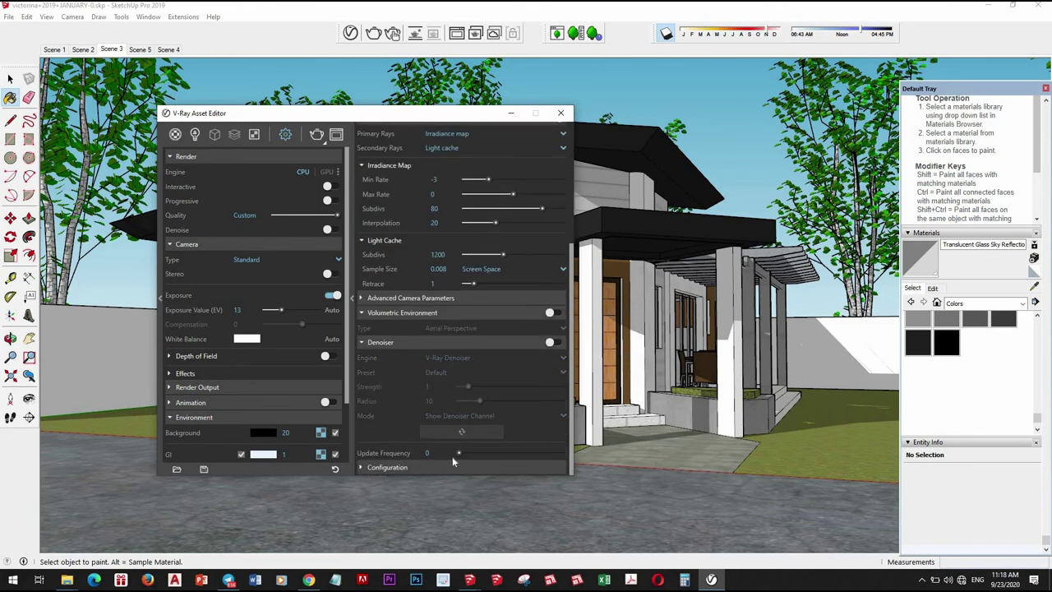
{"action": "left_click", "coordinate": [450, 466]}
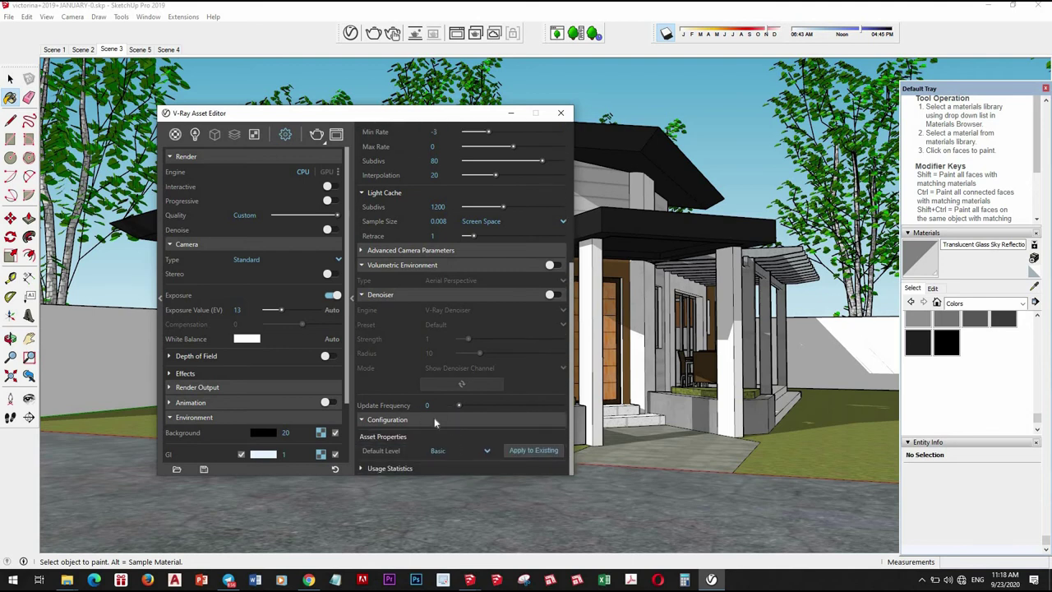
{"action": "left_click", "coordinate": [433, 417]}
{"action": "scroll", "coordinate": [399, 393], "scroll_direction": "up", "scroll_amount": 2}
{"action": "left_click", "coordinate": [398, 397]}
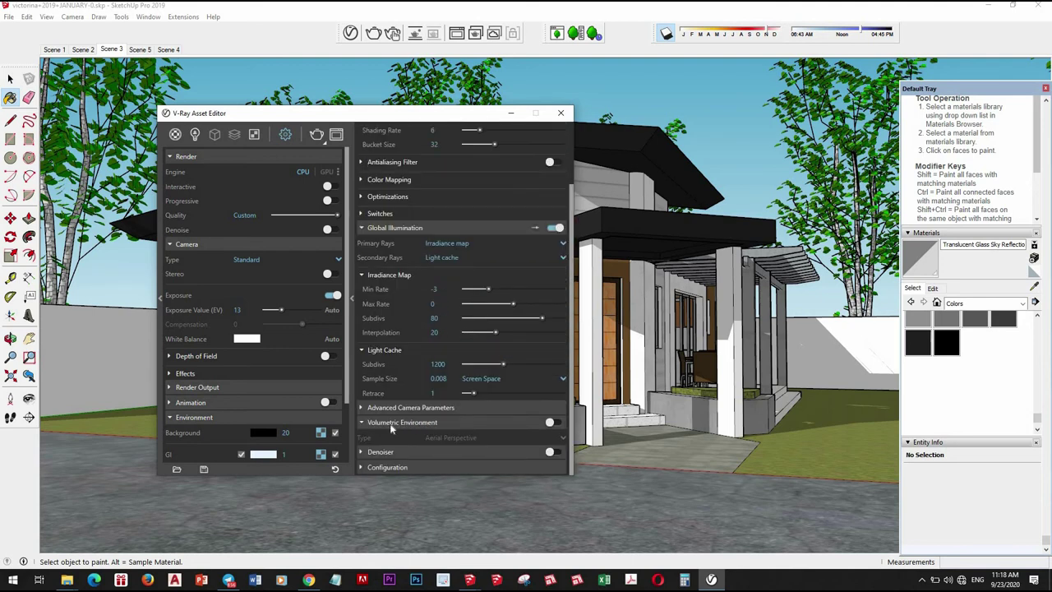
{"action": "left_click", "coordinate": [554, 422]}
{"action": "key", "text": "ctrl+z"}
{"action": "left_click", "coordinate": [395, 420]}
{"action": "left_click", "coordinate": [458, 419]}
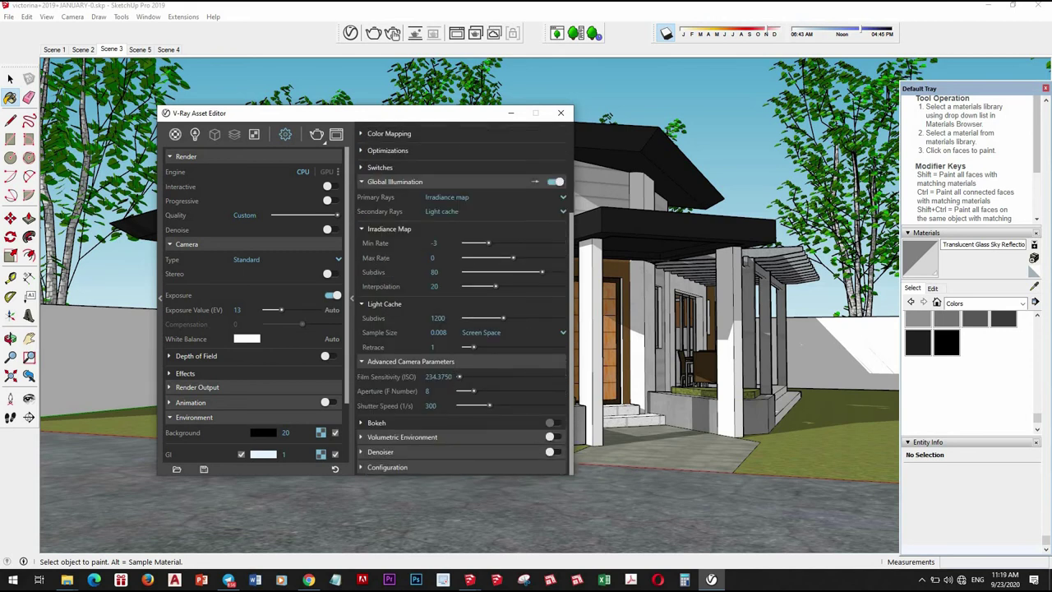
{"action": "left_click", "coordinate": [443, 362]}
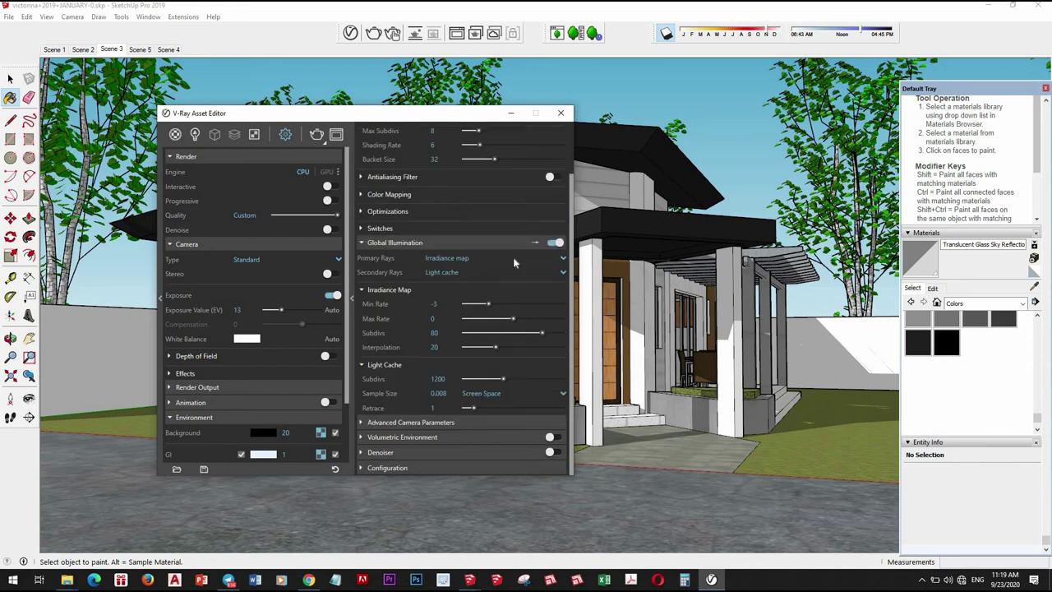
{"action": "left_click", "coordinate": [421, 228]}
{"action": "scroll", "coordinate": [386, 272], "scroll_direction": "up", "scroll_amount": 3}
- Collapse the Switches section and expand the Antialiasing Filter settings
{"action": "left_click", "coordinate": [376, 290]}
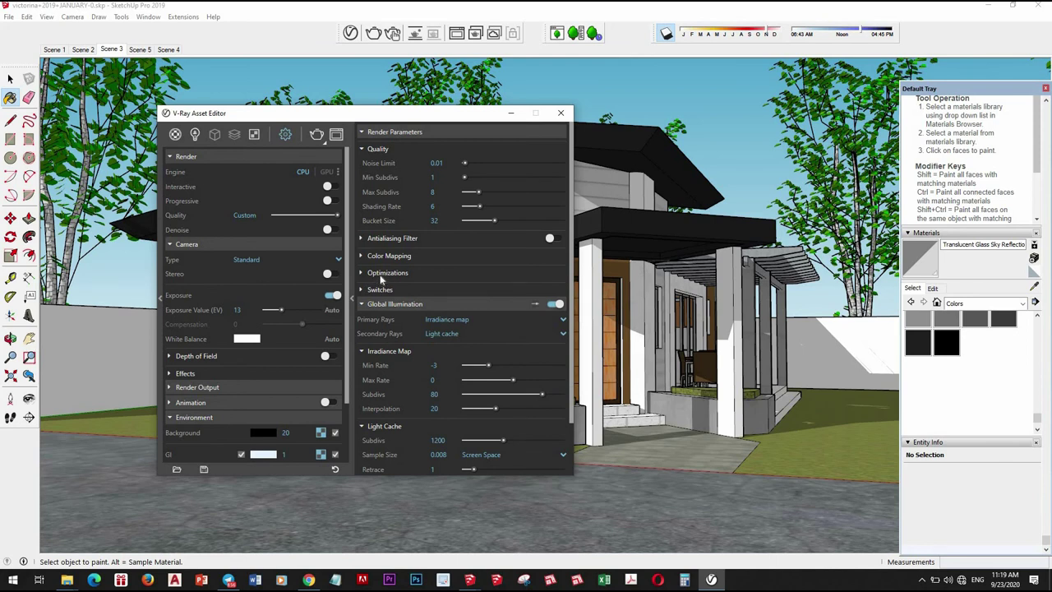
{"action": "left_click", "coordinate": [382, 275]}
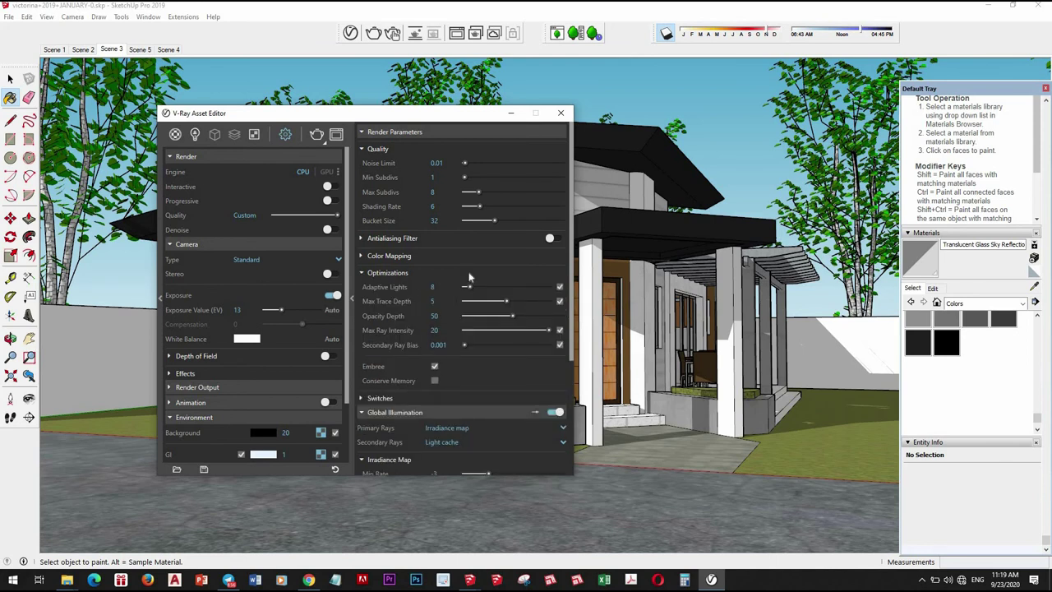
{"action": "left_click", "coordinate": [382, 272]}
{"action": "left_click", "coordinate": [388, 255]}
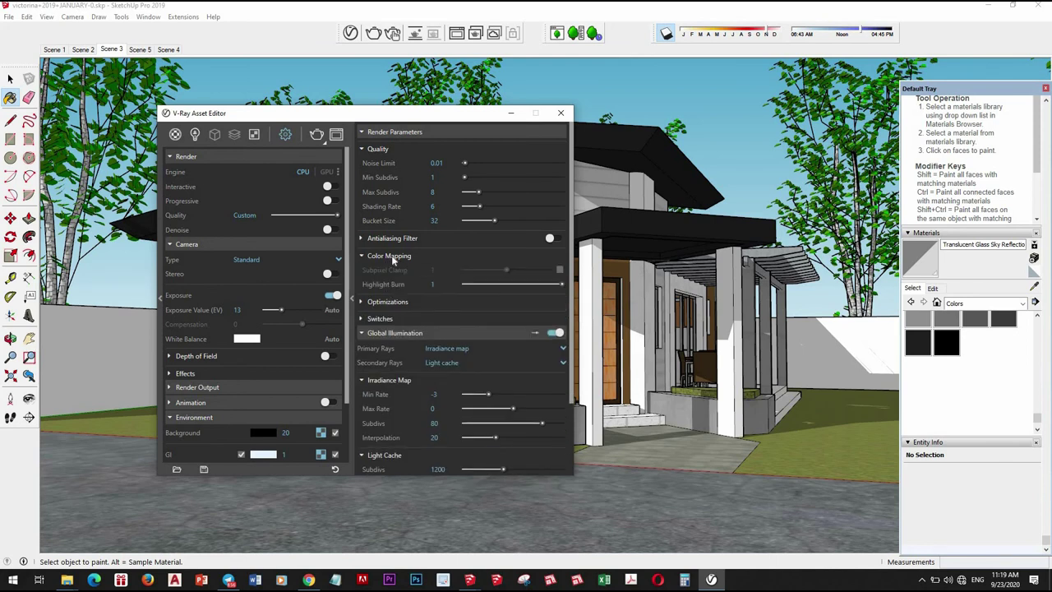
{"action": "left_click", "coordinate": [398, 255]}
{"action": "left_click", "coordinate": [412, 238]}
{"action": "left_click", "coordinate": [411, 238]}
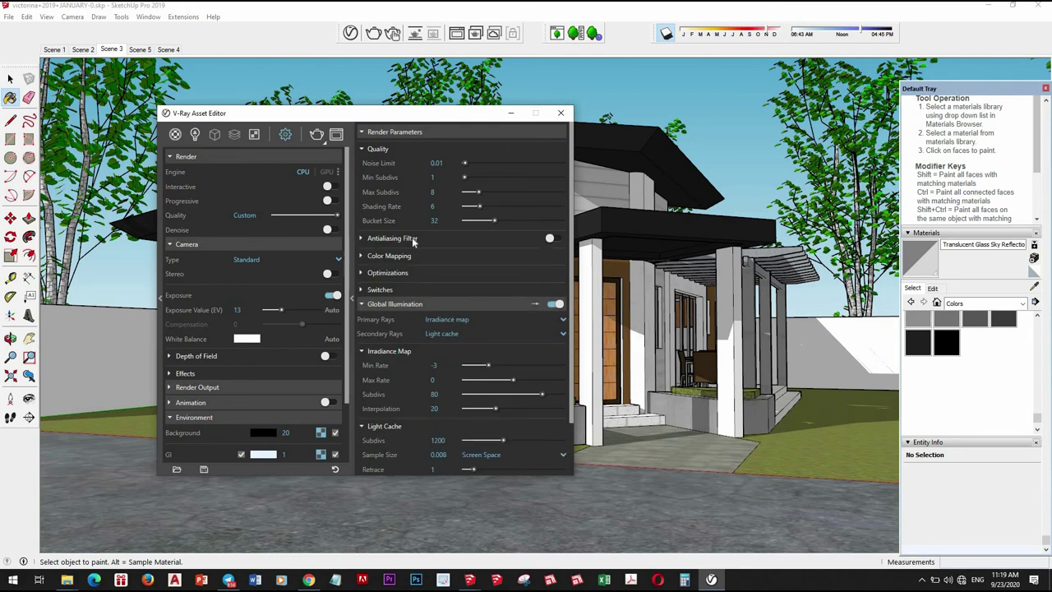
{"action": "left_click", "coordinate": [412, 238]}
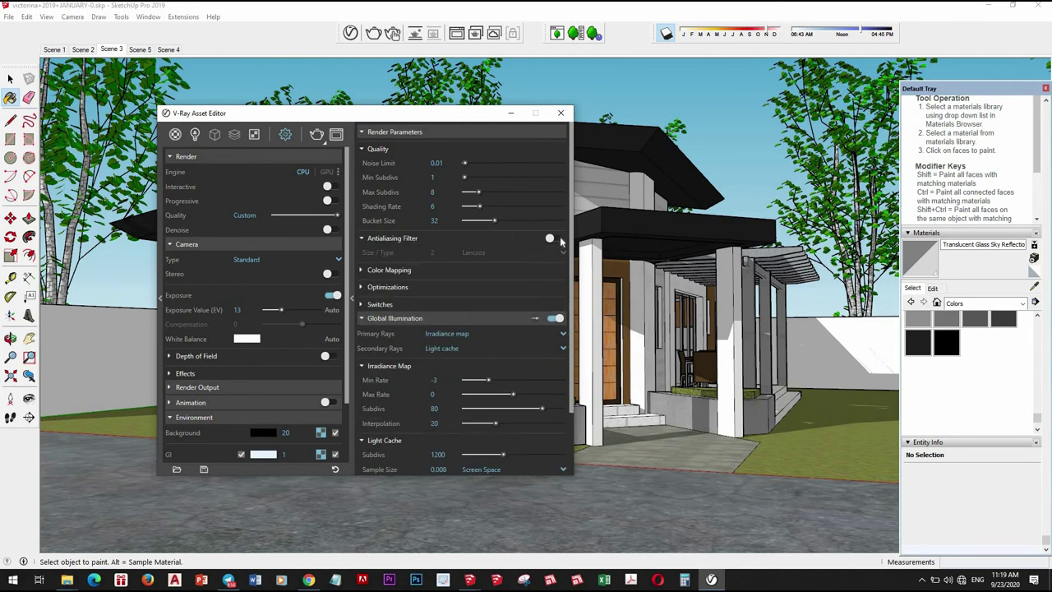
- Enable the Antialiasing Filter with the Triangle type and close the render settings
{"action": "left_click", "coordinate": [560, 239]}
{"action": "left_click", "coordinate": [552, 256]}
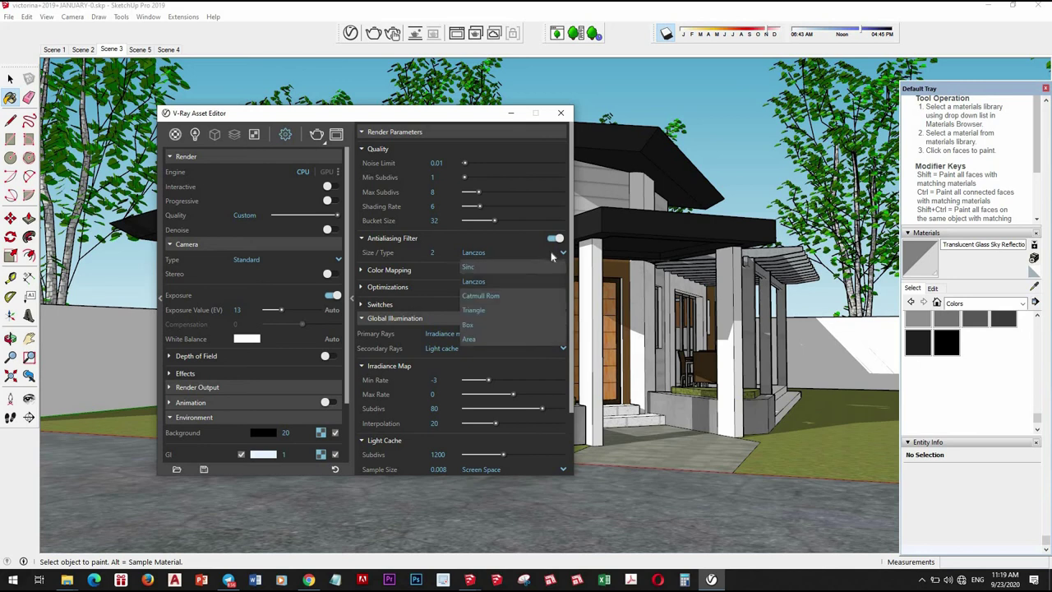
{"action": "left_click", "coordinate": [473, 310]}
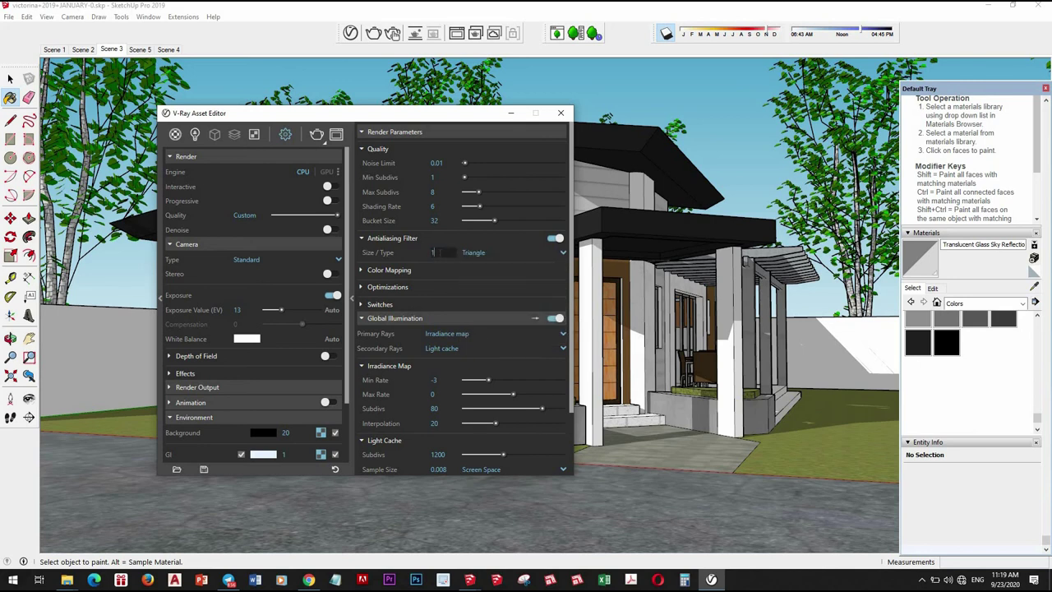
{"action": "left_click", "coordinate": [560, 113]}
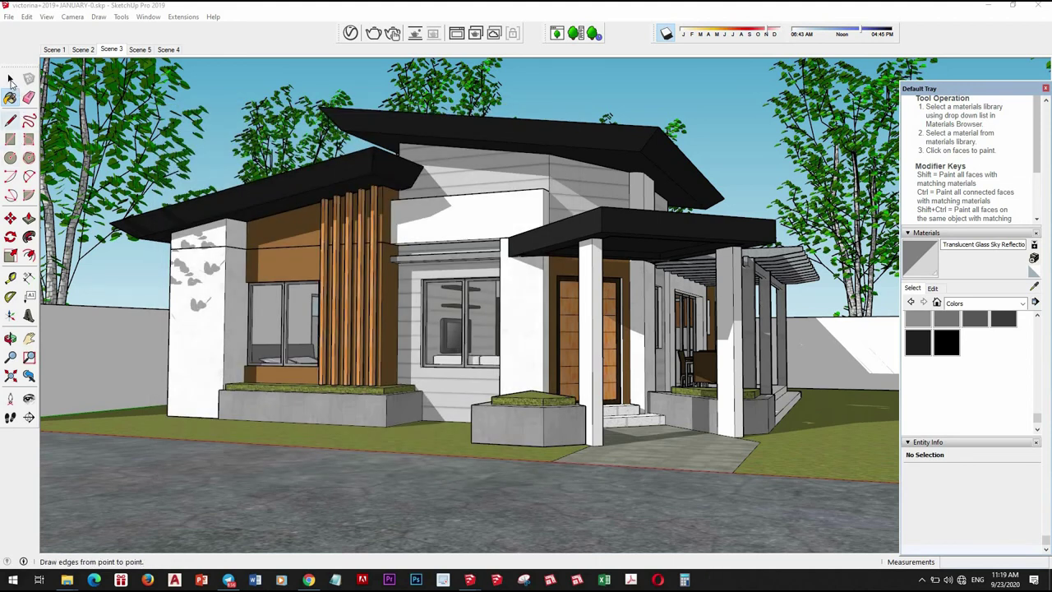
{"action": "left_click", "coordinate": [10, 79]}
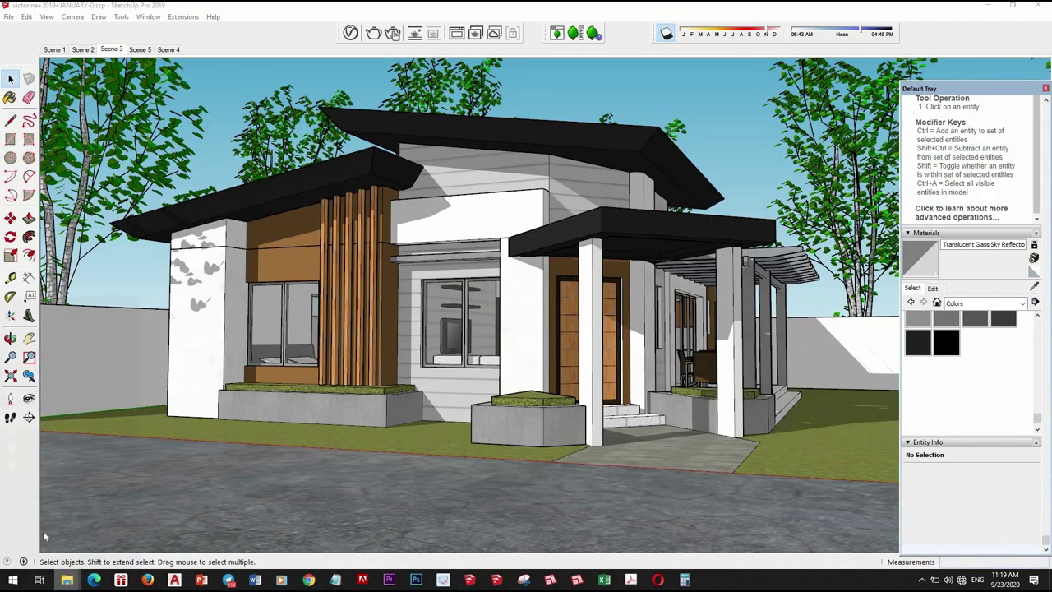
{"action": "right_click", "coordinate": [67, 580]}
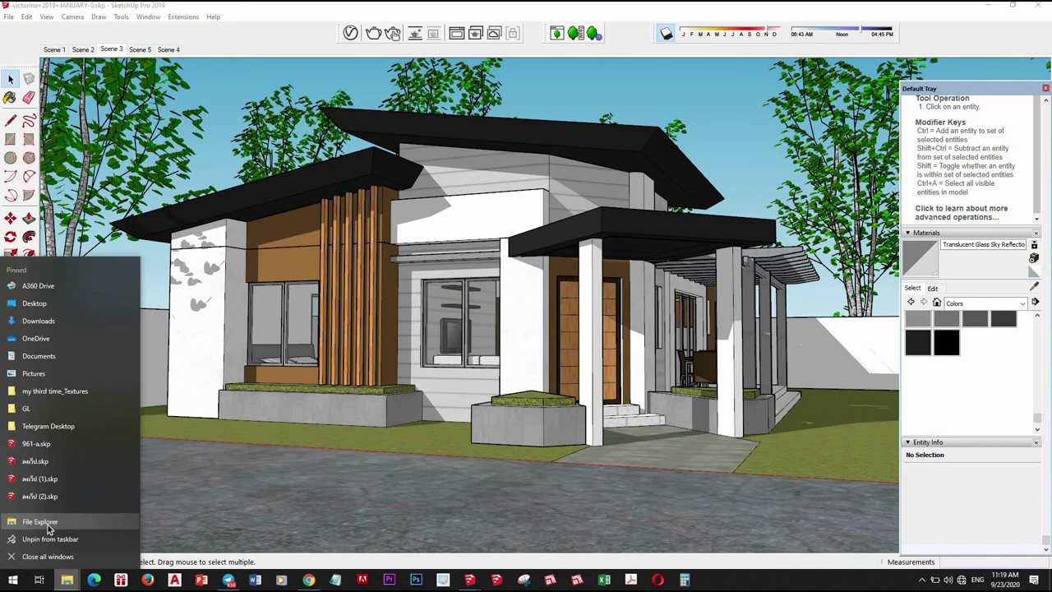
{"action": "left_click", "coordinate": [441, 293]}
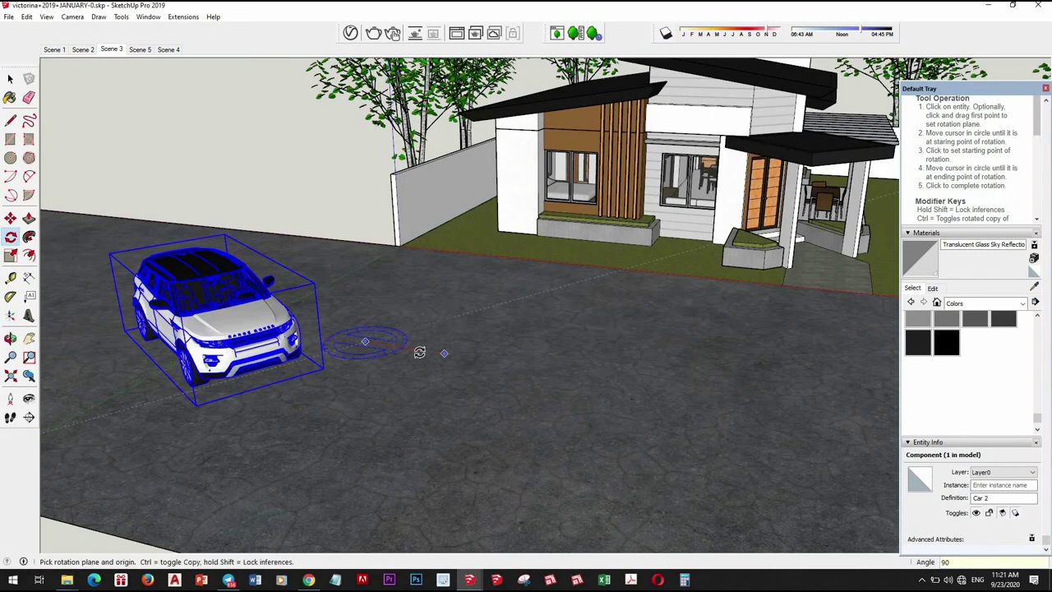
{"action": "left_click", "coordinate": [419, 362]}
- Copy the car to the road in front of the carport
{"action": "key", "text": "m"}
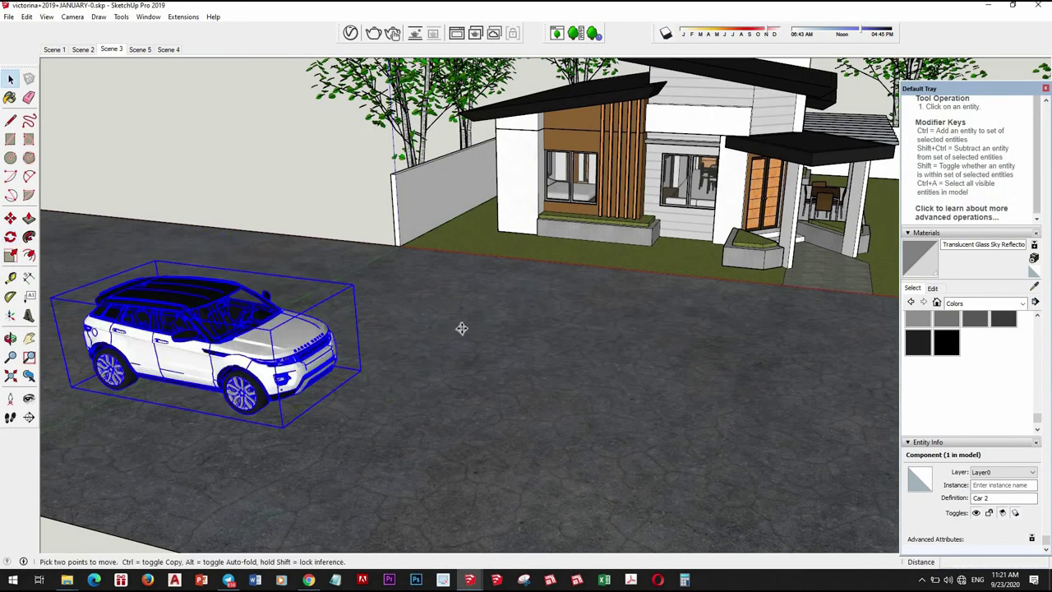
{"action": "left_click", "coordinate": [517, 312]}
{"action": "left_click", "coordinate": [484, 316]}
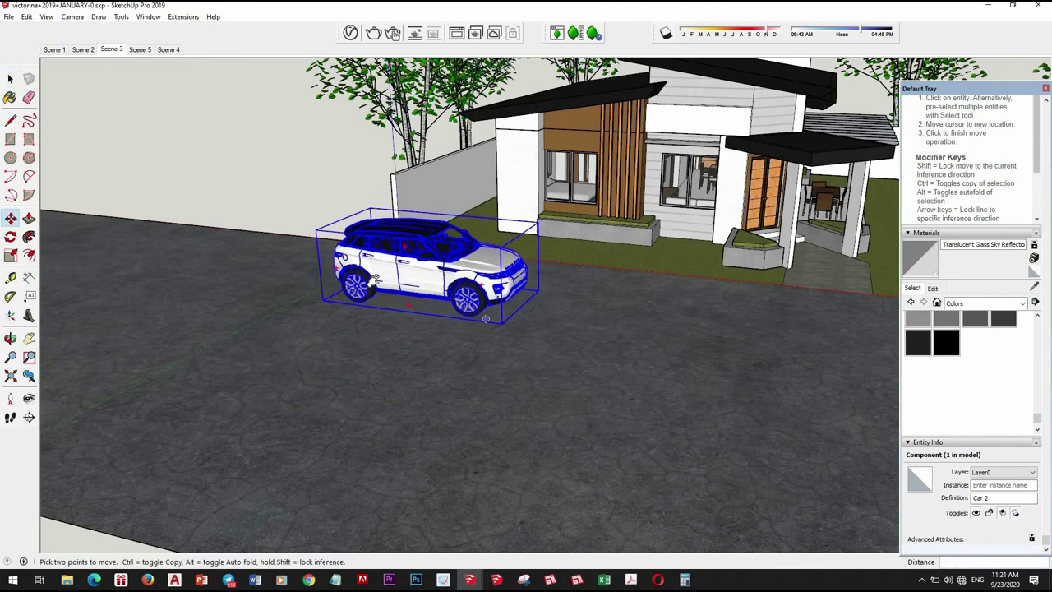
{"action": "mouse_move", "coordinate": [484, 317]}
{"action": "middle_mouse_down"}
{"action": "mouse_move", "coordinate": [491, 276]}
{"action": "mouse_move", "coordinate": [451, 313]}
{"action": "middle_mouse_up"}
{"action": "scroll", "coordinate": [334, 288], "scroll_direction": "down", "scroll_amount": 2}
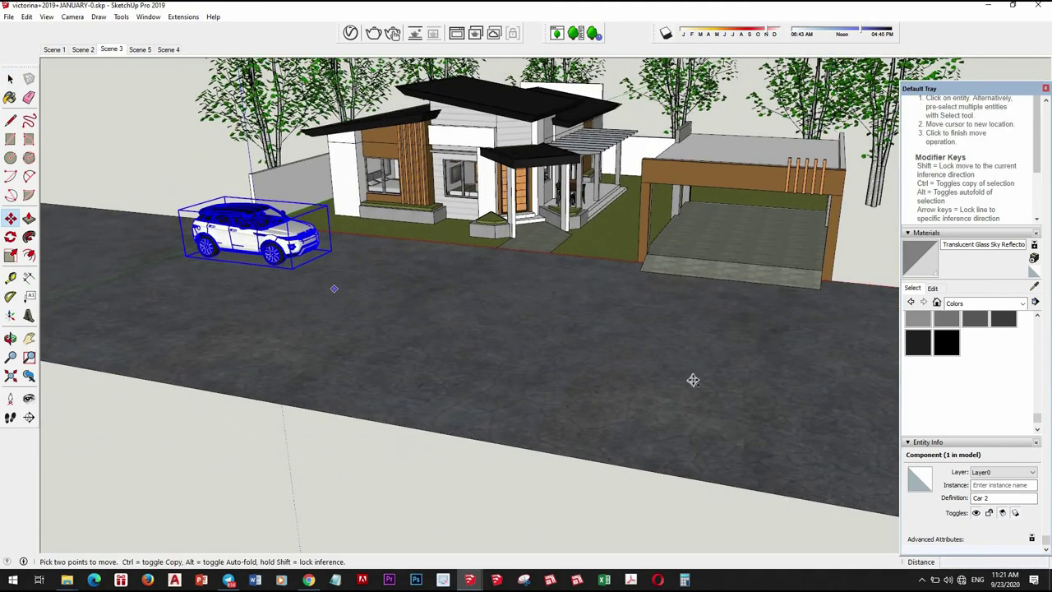
{"action": "left_click", "coordinate": [415, 238]}
{"action": "middle_click_drag", "start_coordinate": [521, 263], "coordinate": [518, 234], "text": "shift"}
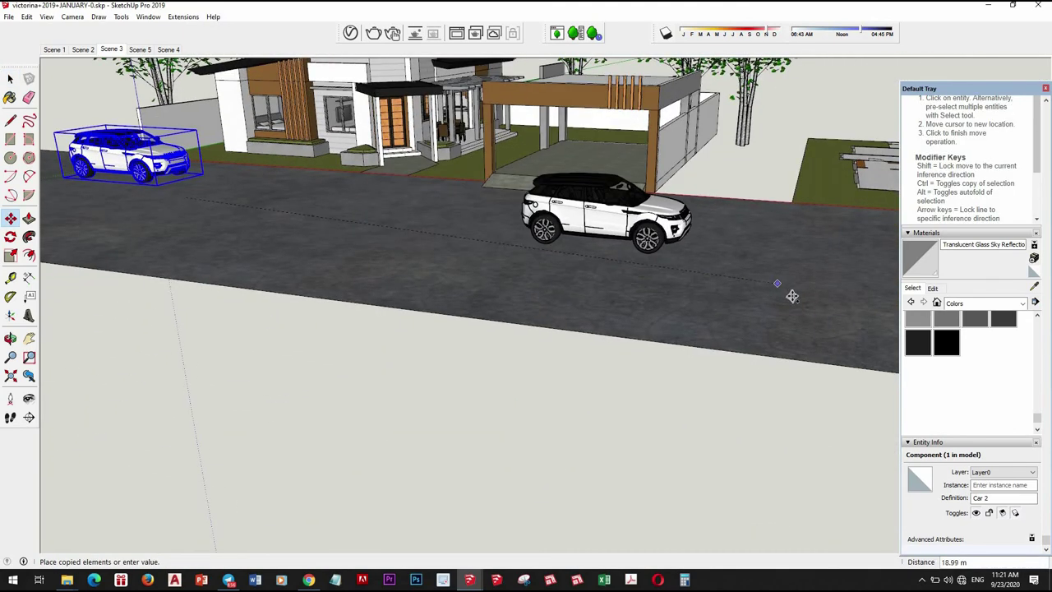
{"action": "left_click", "coordinate": [640, 238]}
{"action": "key", "text": "space"}
- Flip the copied car along its red and green axes
{"action": "right_click", "coordinate": [638, 219]}
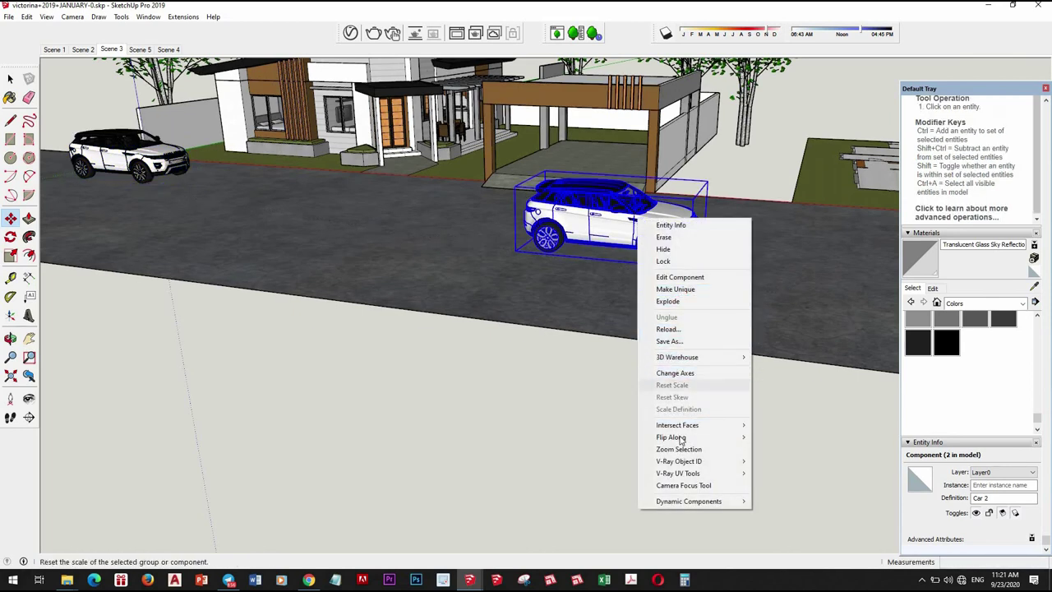
{"action": "left_click", "coordinate": [801, 436]}
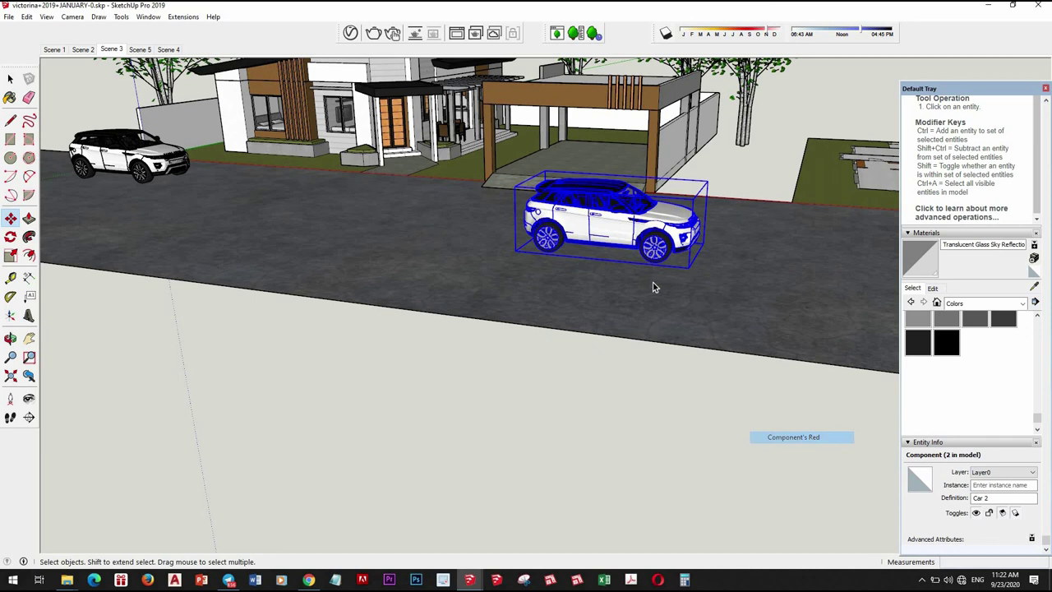
{"action": "right_click", "coordinate": [652, 237]}
{"action": "mouse_move", "coordinate": [689, 451]}
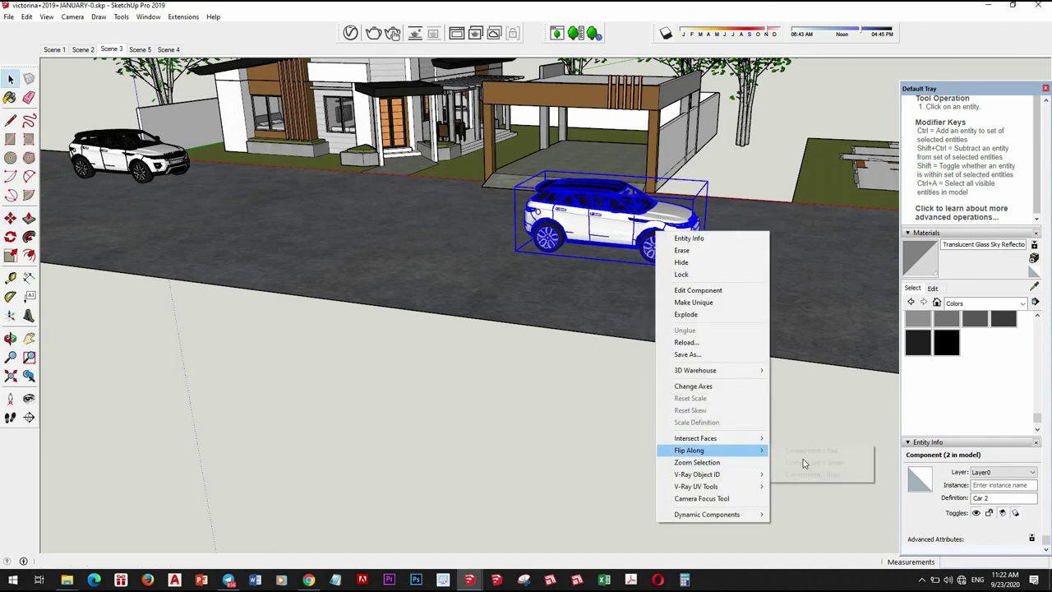
{"action": "left_click", "coordinate": [777, 462]}
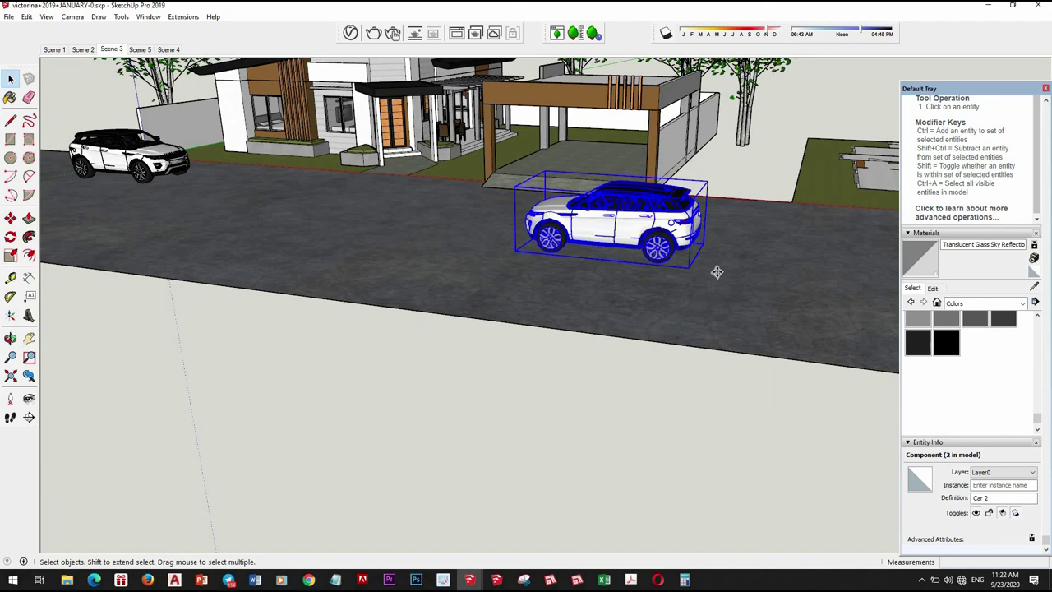
- Move the flipped car 3.38 m along the road
{"action": "key", "text": "m"}
{"action": "left_click", "coordinate": [736, 314]}
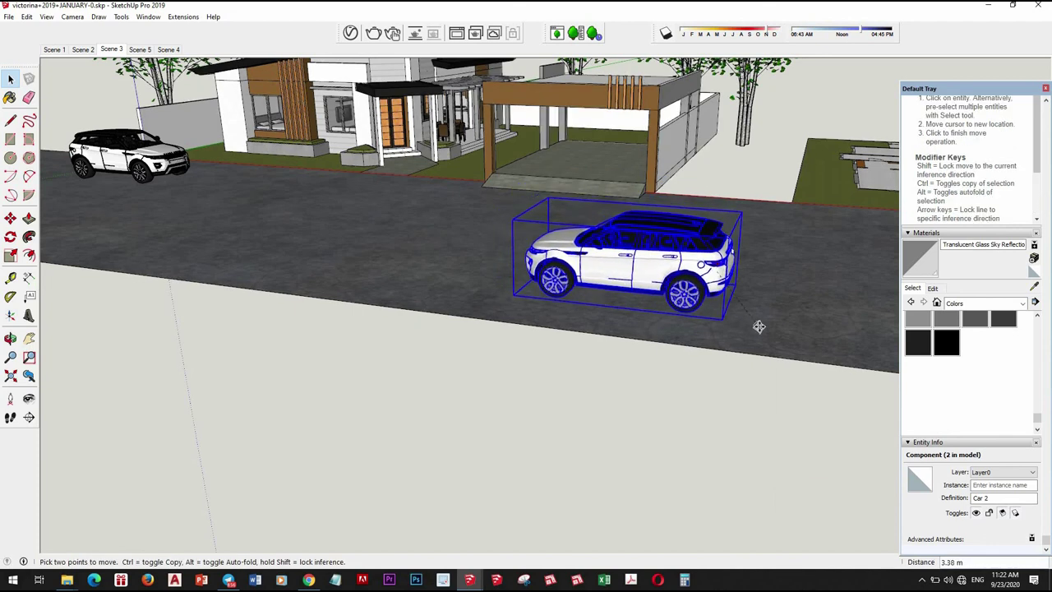
{"action": "left_click", "coordinate": [754, 323]}
{"action": "key", "text": "space"}
- Copy the car onto the road and rotate the copy 90° toward the carport
{"action": "mouse_move", "coordinate": [753, 324]}
{"action": "middle_mouse_down"}
{"action": "mouse_move", "coordinate": [464, 237]}
{"action": "mouse_move", "coordinate": [503, 222]}
{"action": "mouse_move", "coordinate": [575, 283]}
{"action": "mouse_move", "coordinate": [680, 315]}
{"action": "middle_mouse_up"}
{"action": "left_click", "coordinate": [575, 283]}
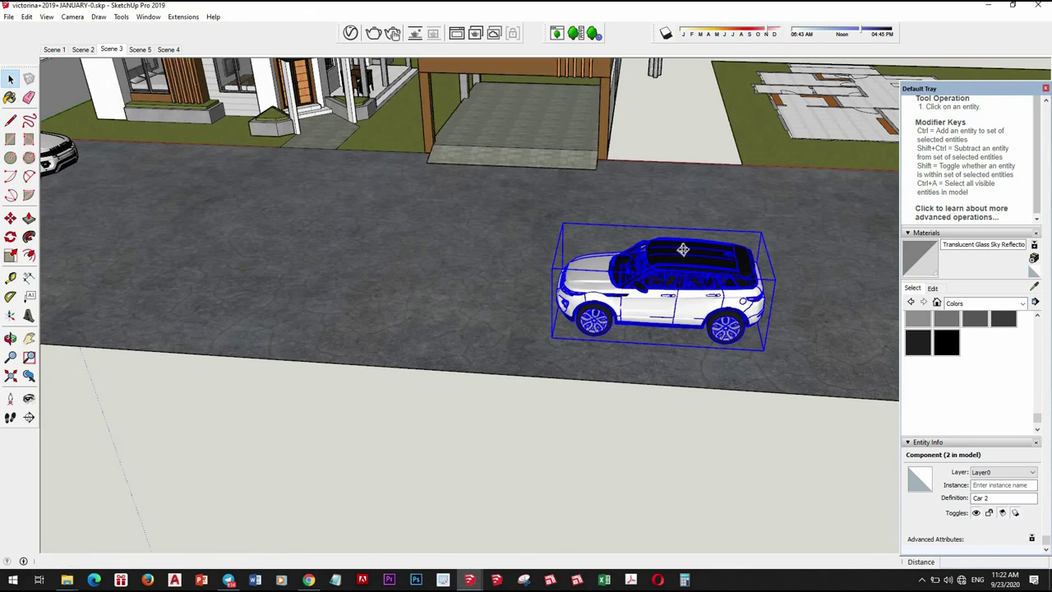
{"action": "key", "text": "m"}
{"action": "left_click", "coordinate": [683, 249]}
{"action": "key", "text": "ctrl"}
{"action": "scroll", "coordinate": [649, 312], "scroll_direction": "down", "scroll_amount": 5}
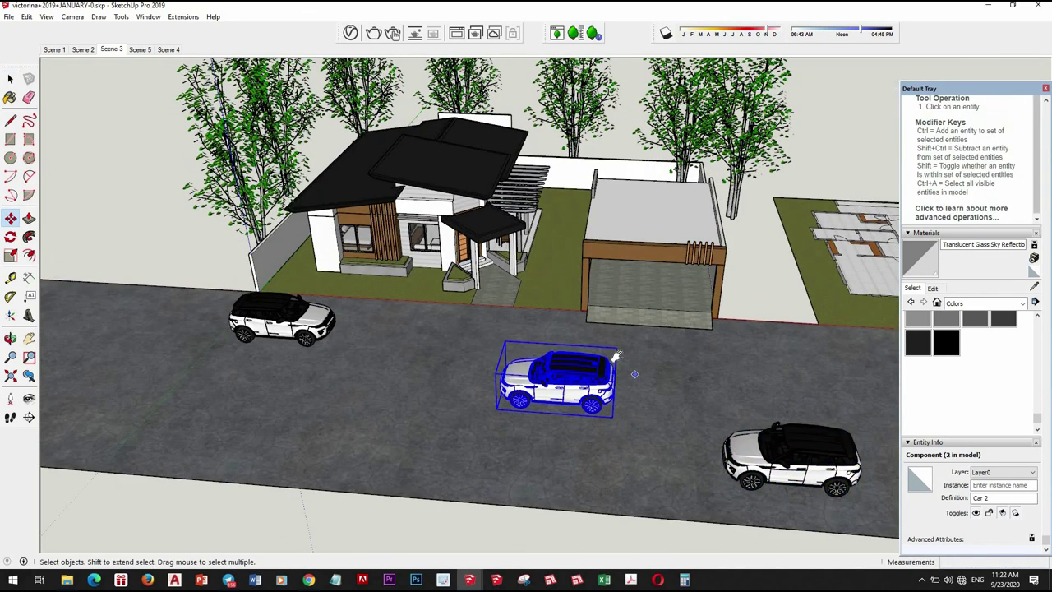
{"action": "middle_click_drag", "start_coordinate": [617, 355], "coordinate": [617, 376]}
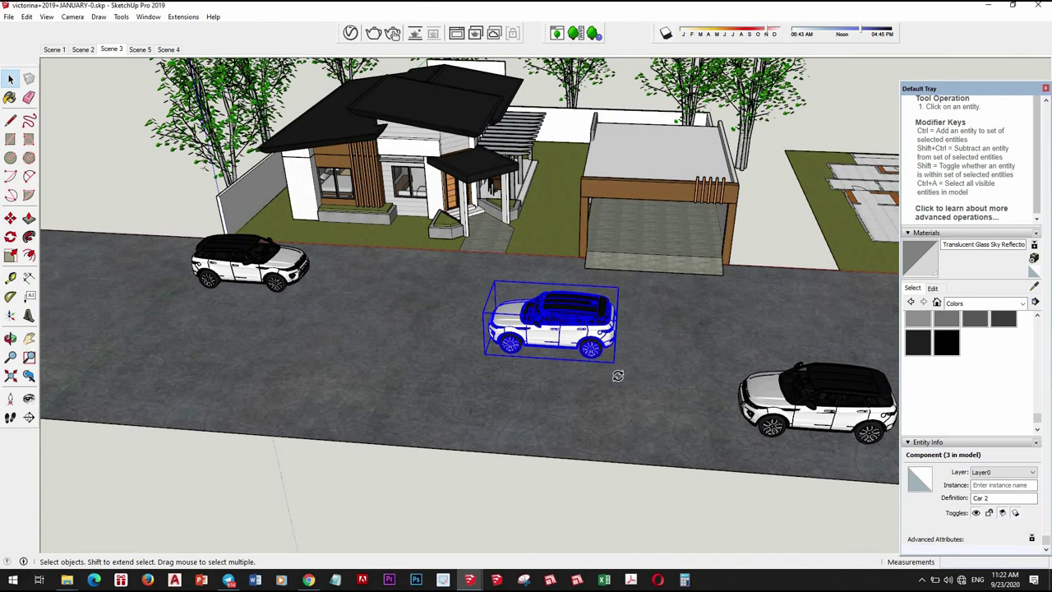
{"action": "left_click", "coordinate": [657, 393]}
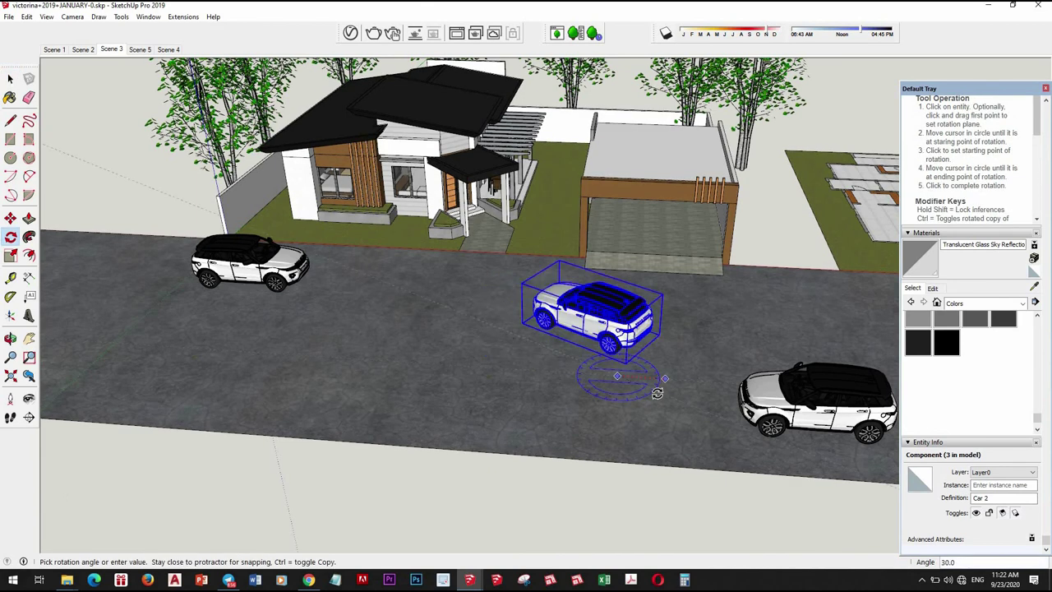
{"action": "left_click", "coordinate": [674, 365]}
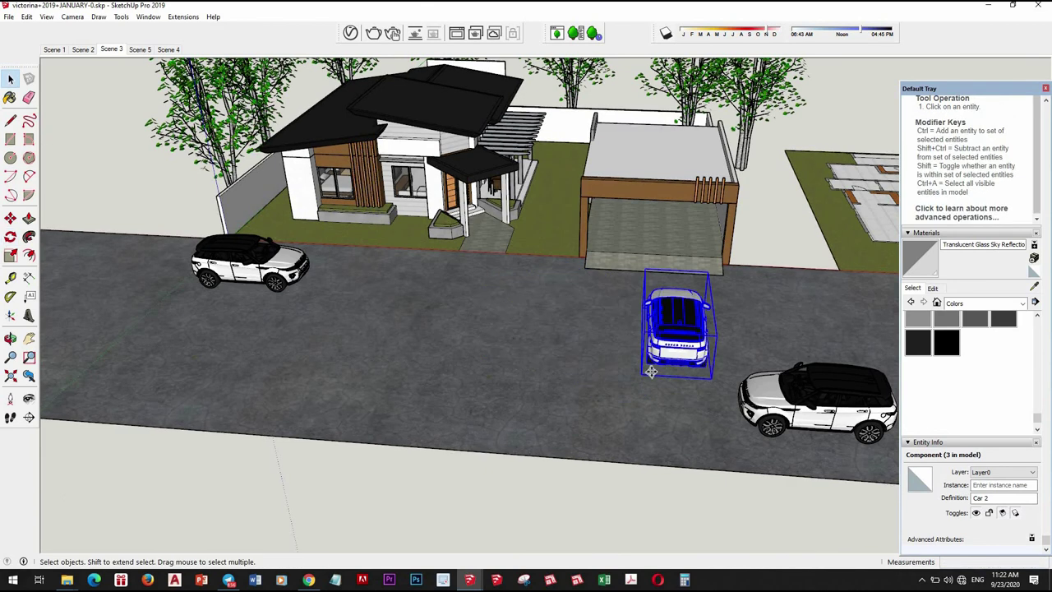
- Move the turned car into the carport and orbit out to view the house
{"action": "key", "text": "m"}
{"action": "middle_click_drag", "start_coordinate": [735, 362], "coordinate": [822, 345]}
{"action": "scroll", "coordinate": [854, 317], "scroll_direction": "up", "scroll_amount": 3}
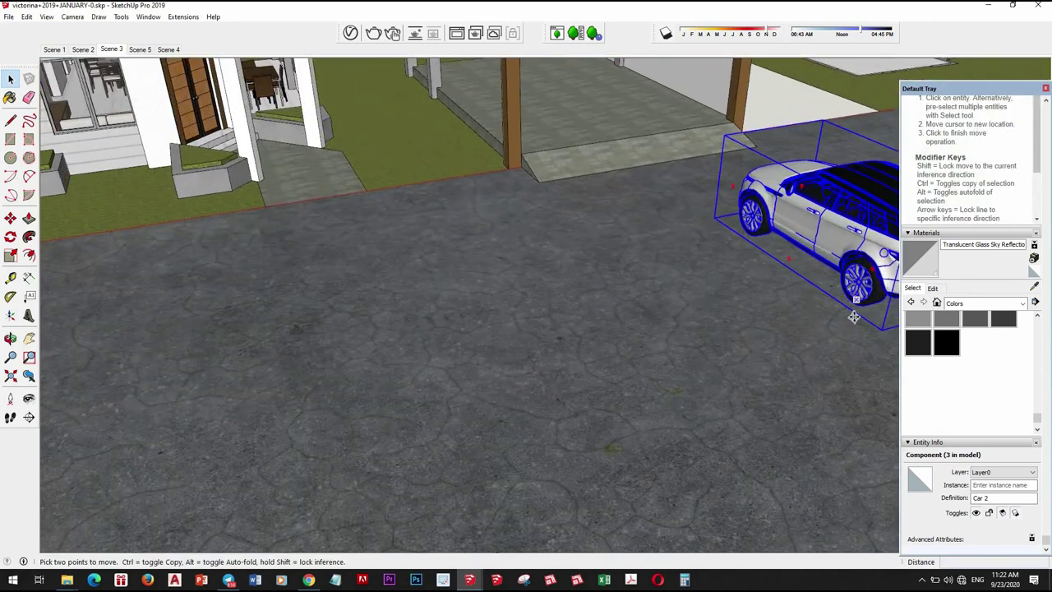
{"action": "scroll", "coordinate": [855, 312], "scroll_direction": "up", "scroll_amount": 3}
{"action": "scroll", "coordinate": [594, 219], "scroll_direction": "down", "scroll_amount": 5}
{"action": "scroll", "coordinate": [625, 335], "scroll_direction": "down", "scroll_amount": 4}
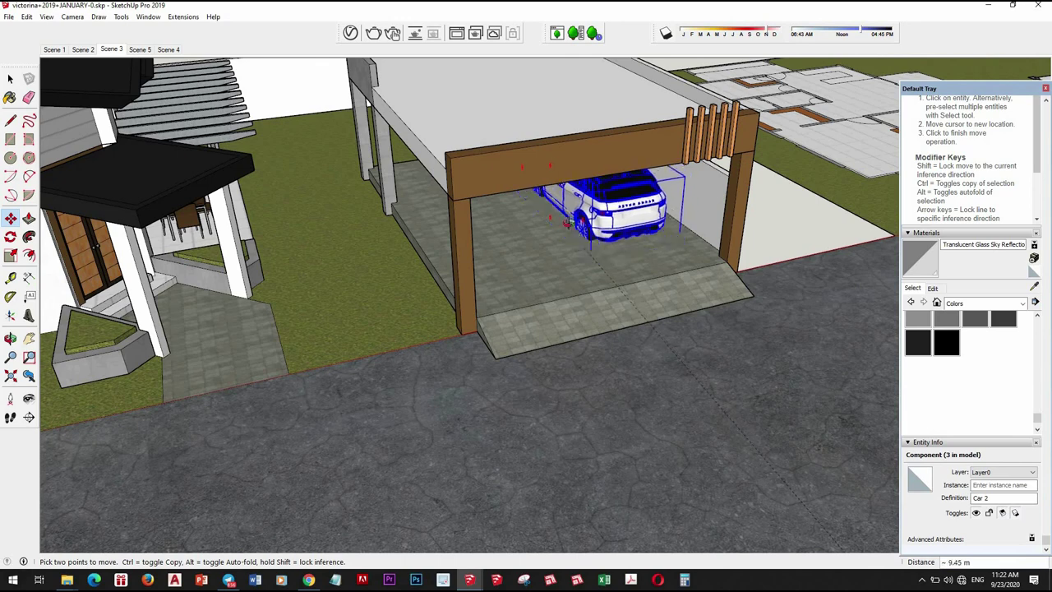
{"action": "scroll", "coordinate": [567, 222], "scroll_direction": "up", "scroll_amount": 2}
{"action": "scroll", "coordinate": [563, 212], "scroll_direction": "up", "scroll_amount": 2}
{"action": "scroll", "coordinate": [556, 200], "scroll_direction": "up", "scroll_amount": 1}
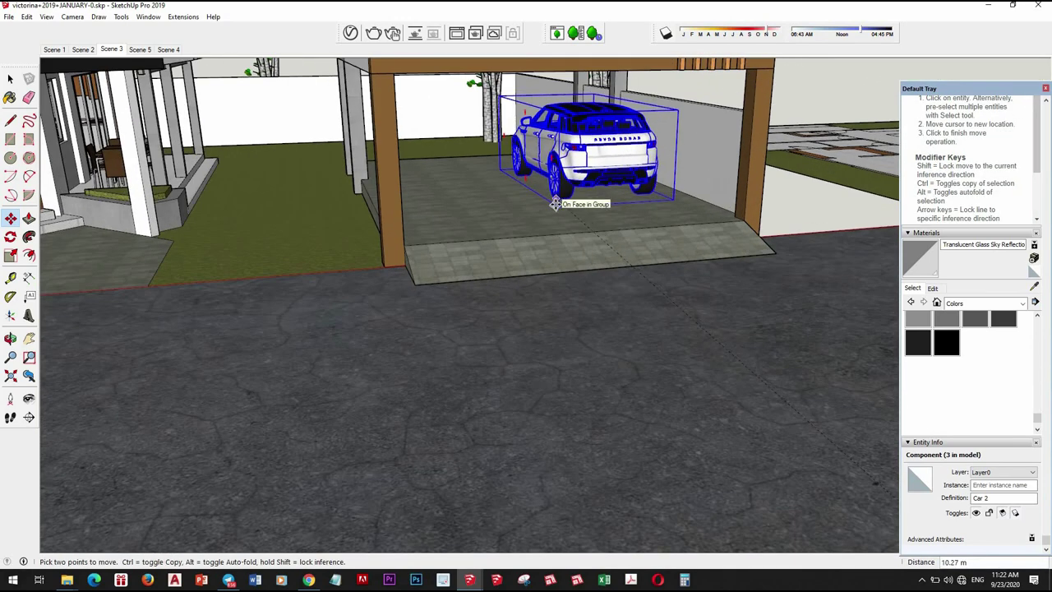
{"action": "scroll", "coordinate": [502, 229], "scroll_direction": "down", "scroll_amount": 3}
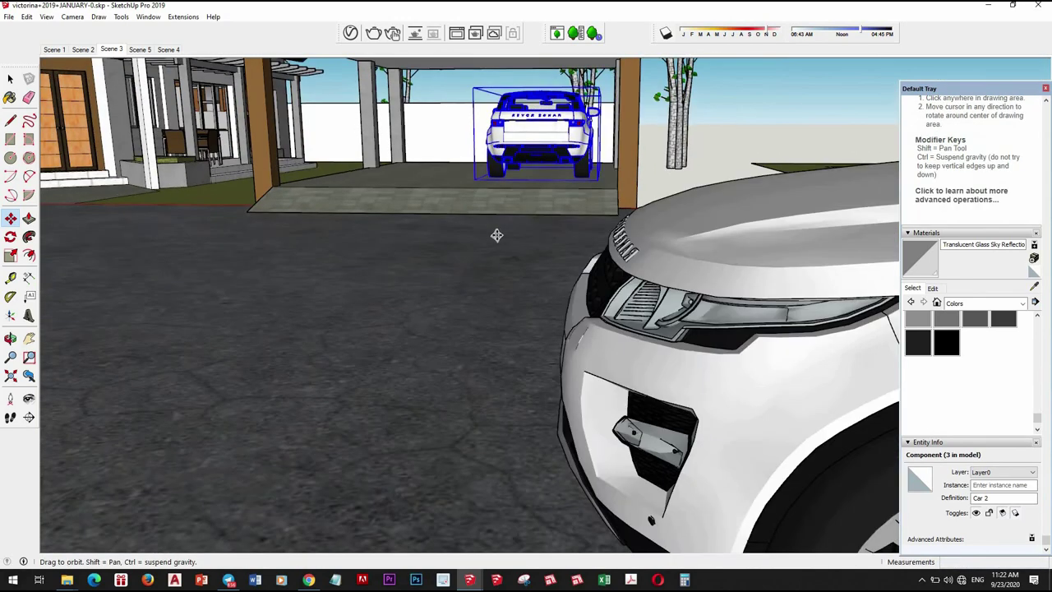
{"action": "mouse_move", "coordinate": [507, 239]}
{"action": "middle_mouse_down"}
{"action": "mouse_move", "coordinate": [600, 312]}
{"action": "mouse_move", "coordinate": [512, 289]}
{"action": "middle_mouse_up"}
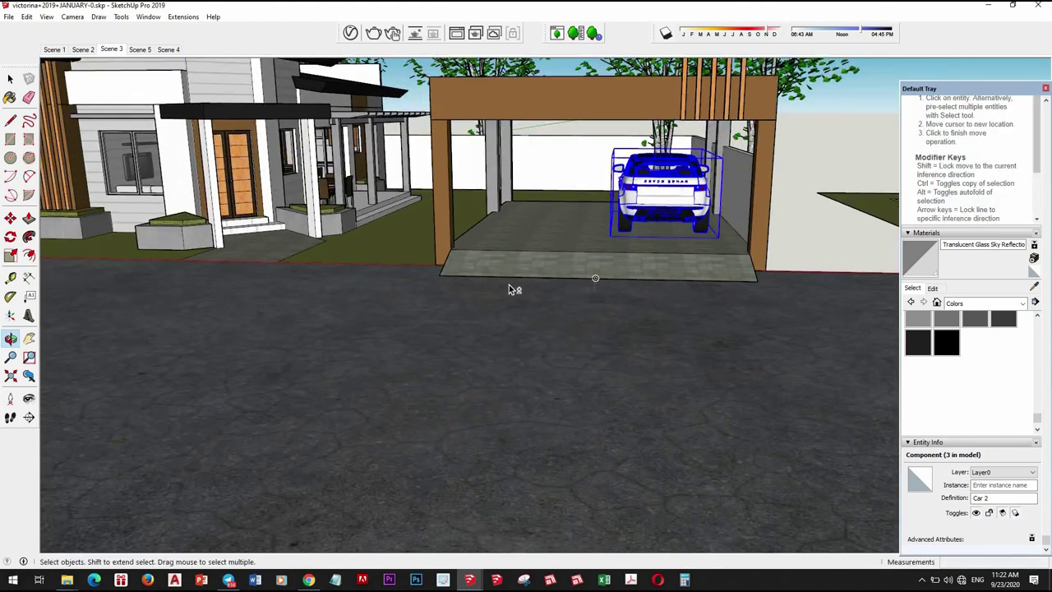
{"action": "scroll", "coordinate": [610, 326], "scroll_direction": "down", "scroll_amount": 3}
{"action": "middle_click_drag", "start_coordinate": [611, 327], "coordinate": [510, 119]}
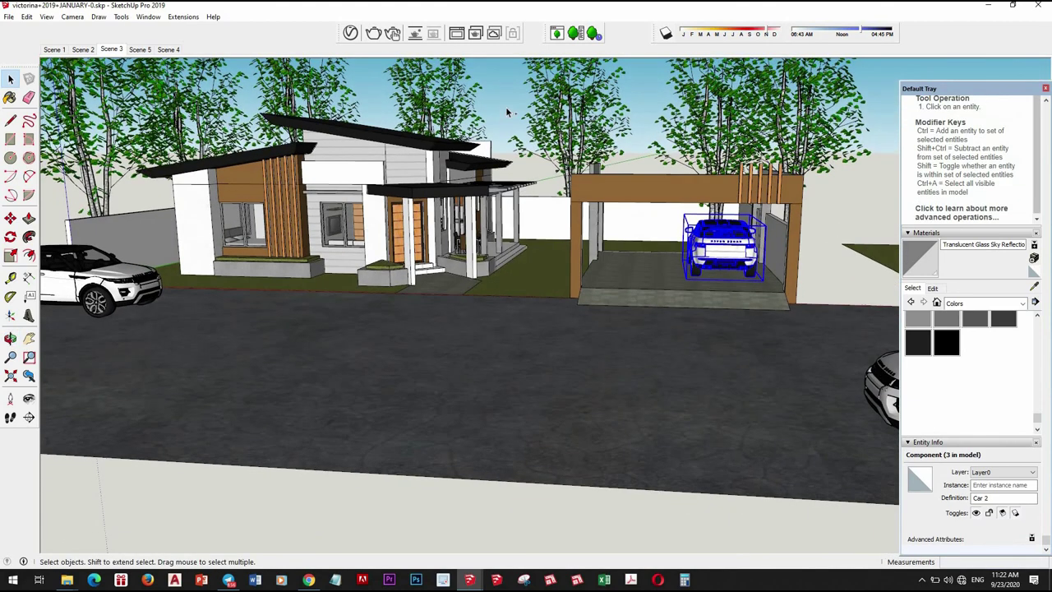